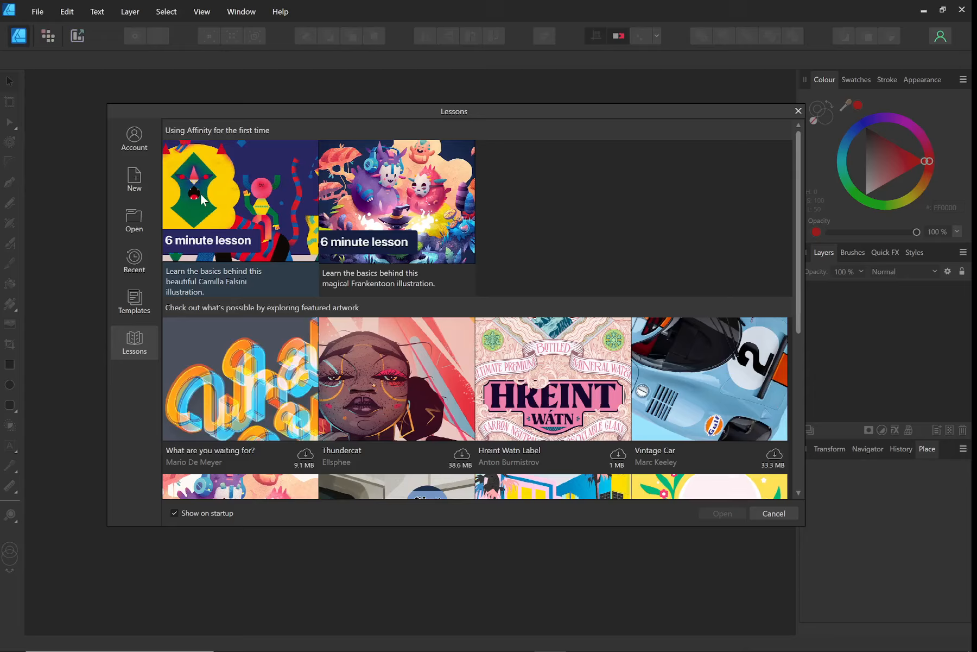
# Create a new landscape A4 document, 297 × 210 mm at 300 DPI, from the Print presets
pyautogui.click(143, 182)
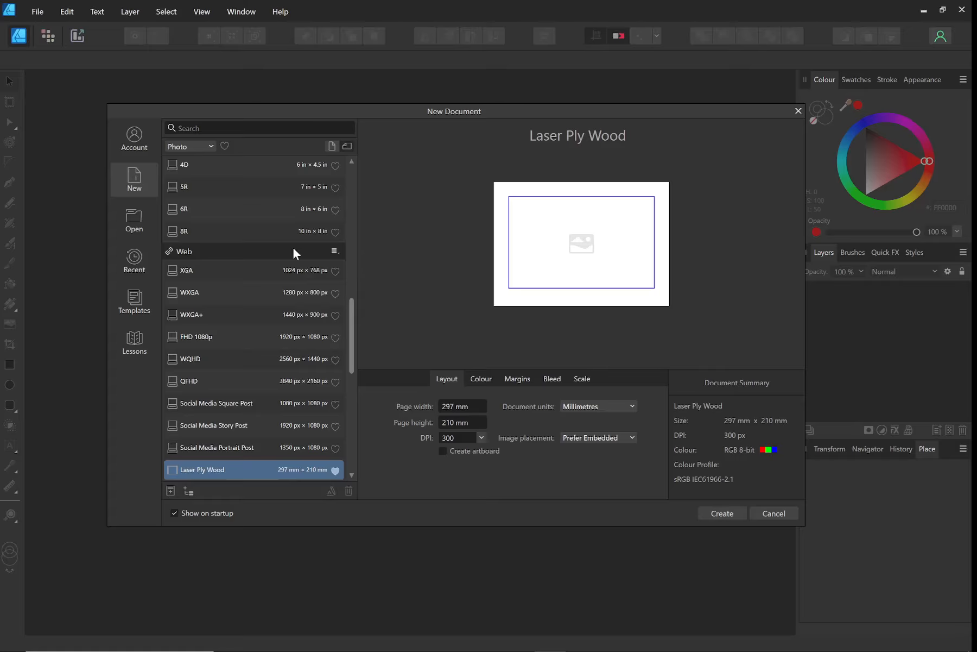
pyautogui.scroll(10, 293, 252)
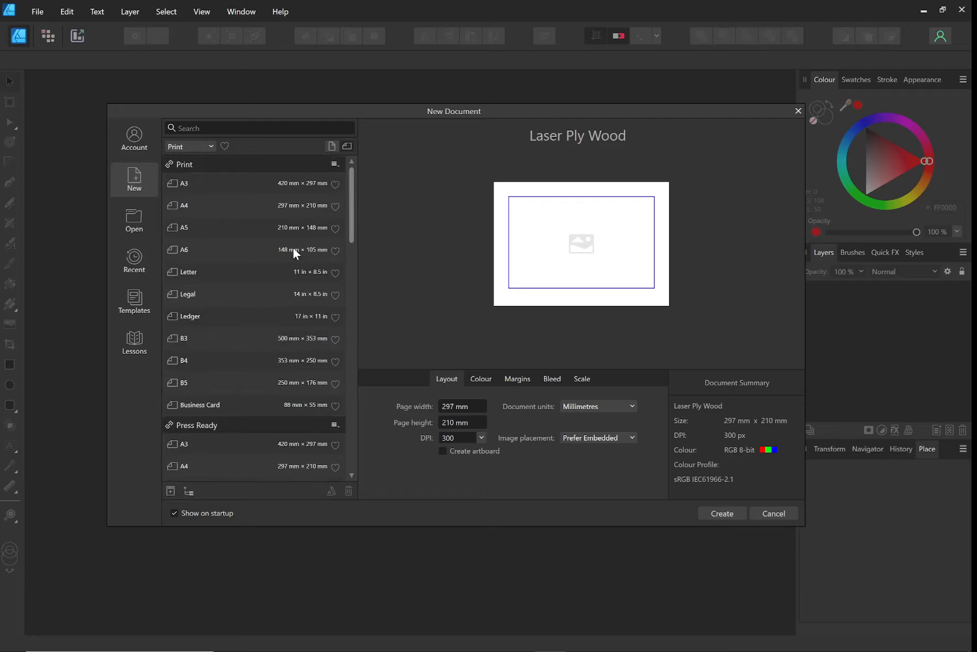
pyautogui.click(208, 146)
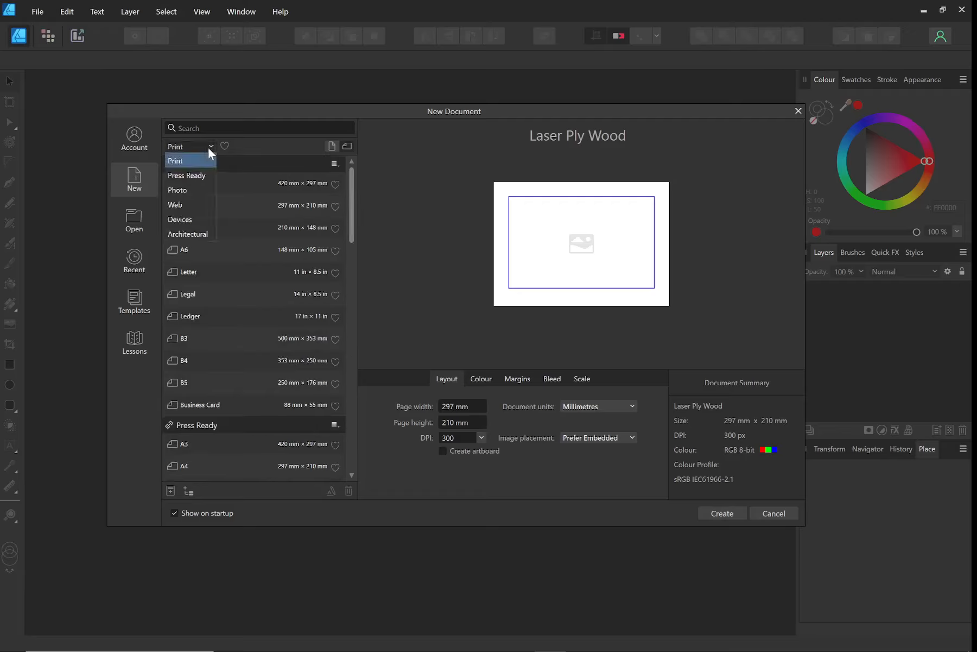
pyautogui.click(190, 161)
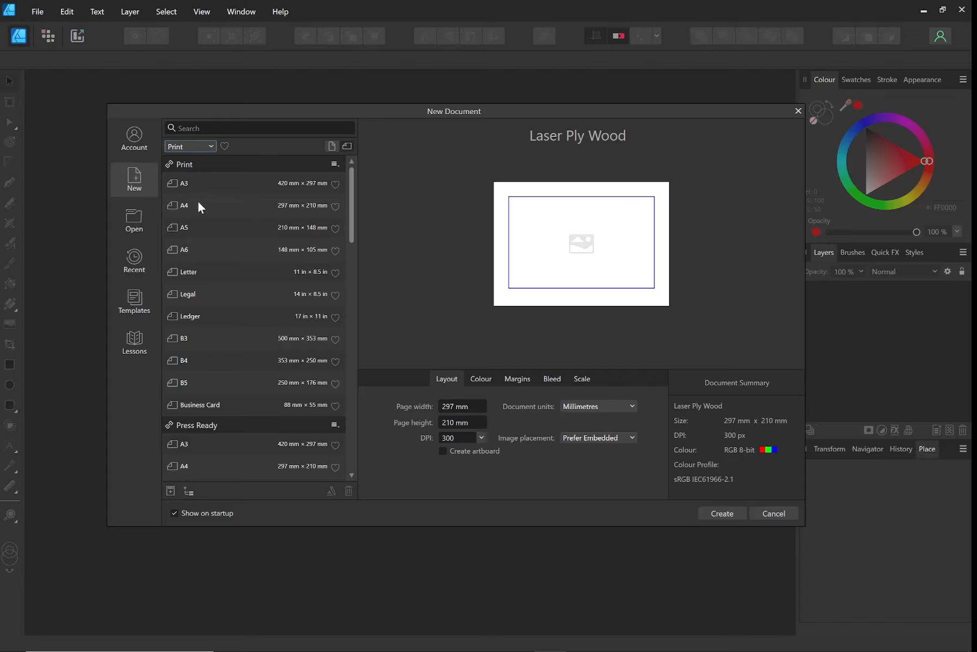
pyautogui.click(179, 204)
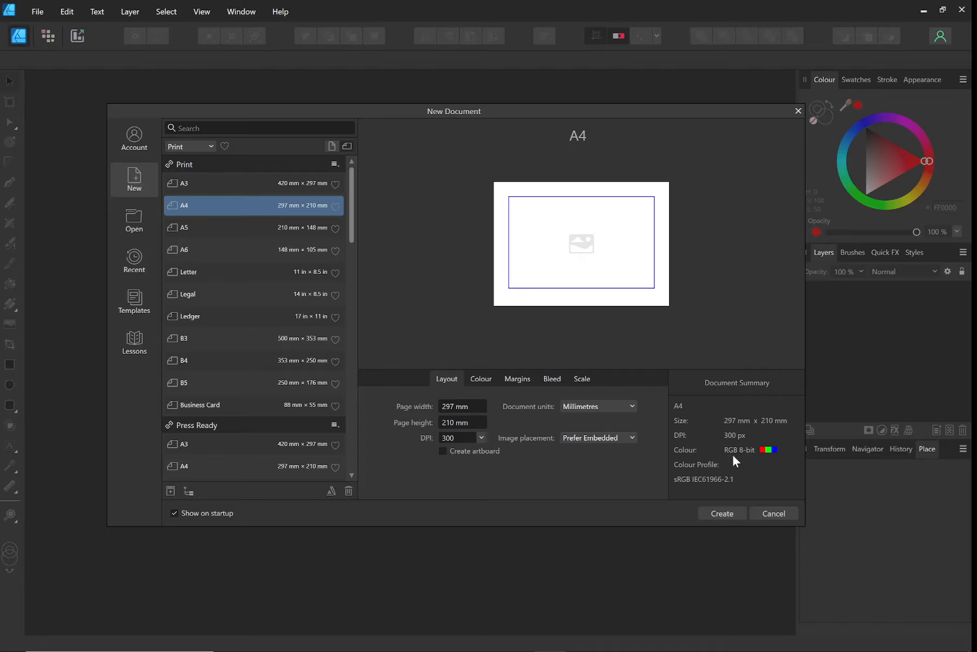
pyautogui.click(469, 406)
pyautogui.click(472, 420)
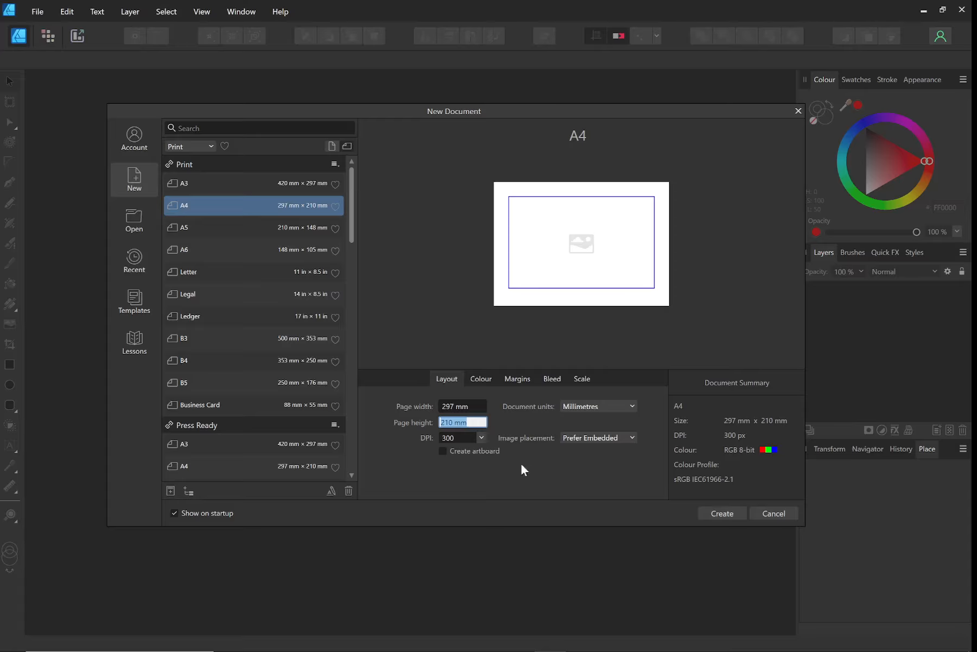
pyautogui.click(711, 519)
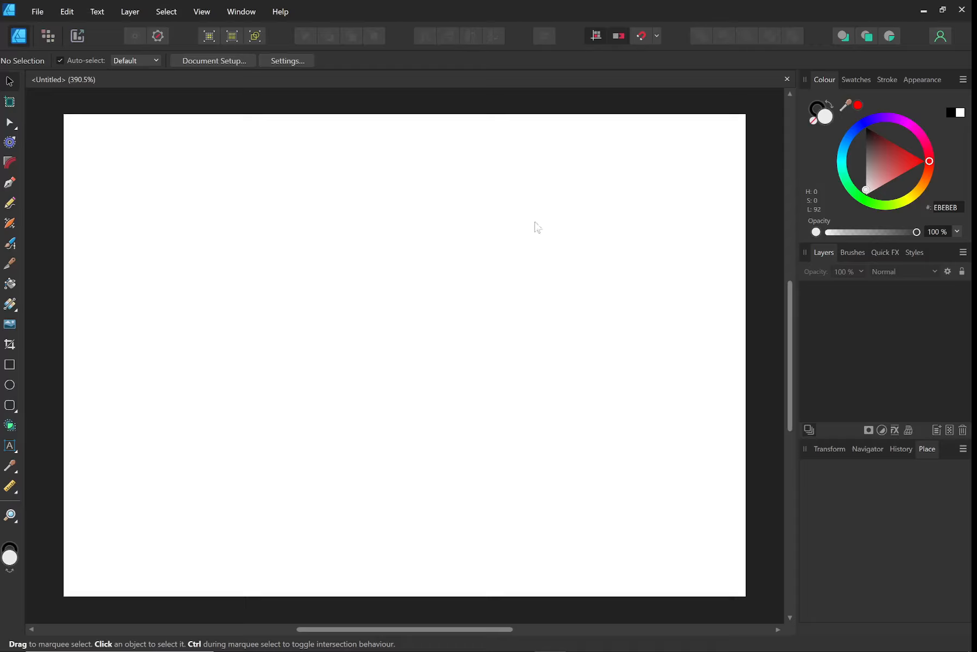
pyautogui.click(36, 11)
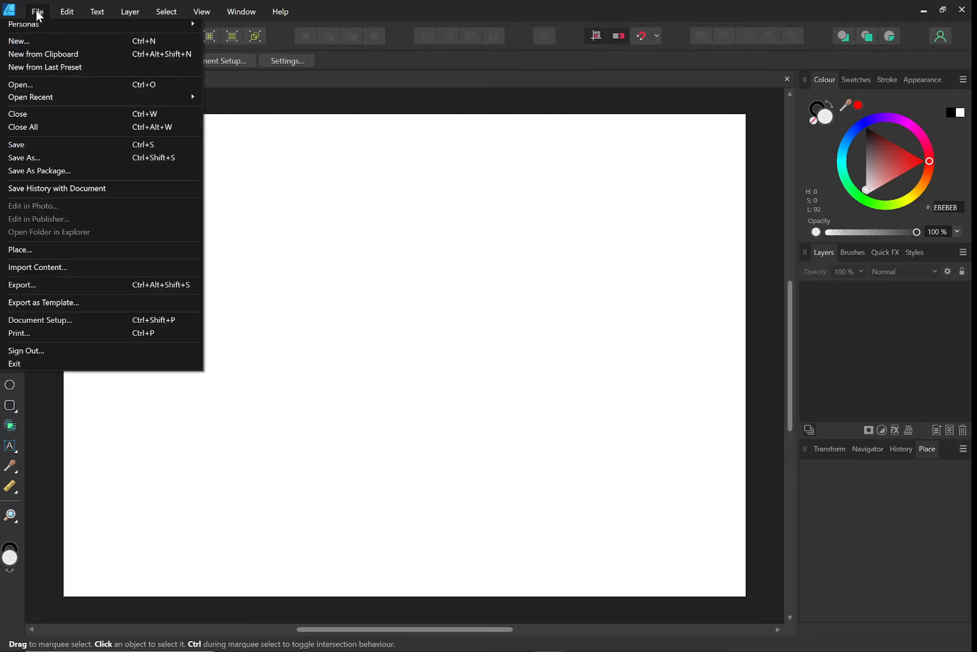
pyautogui.click(36, 41)
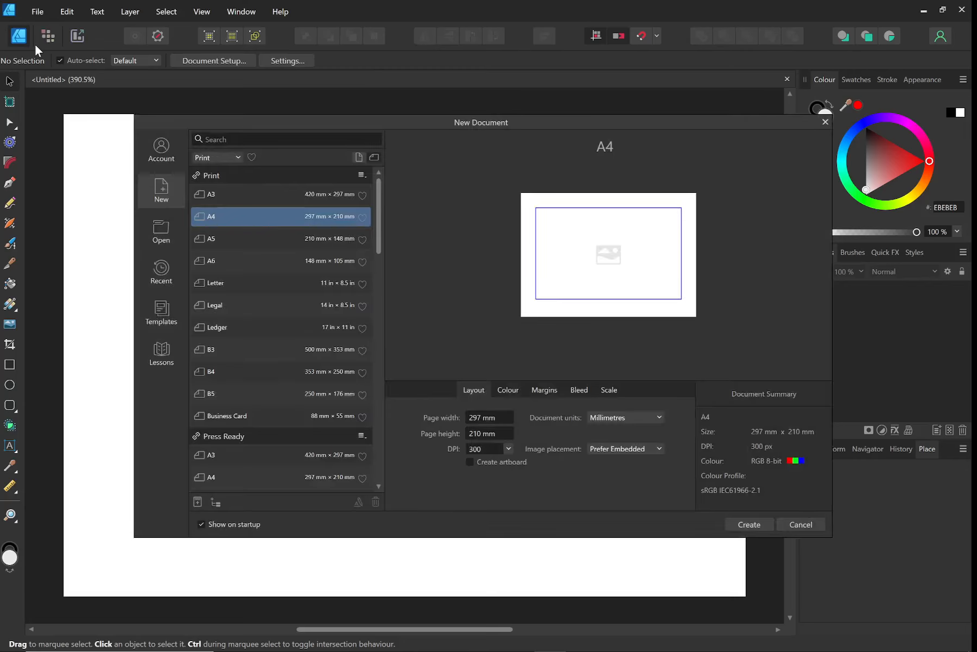
pyautogui.click(826, 123)
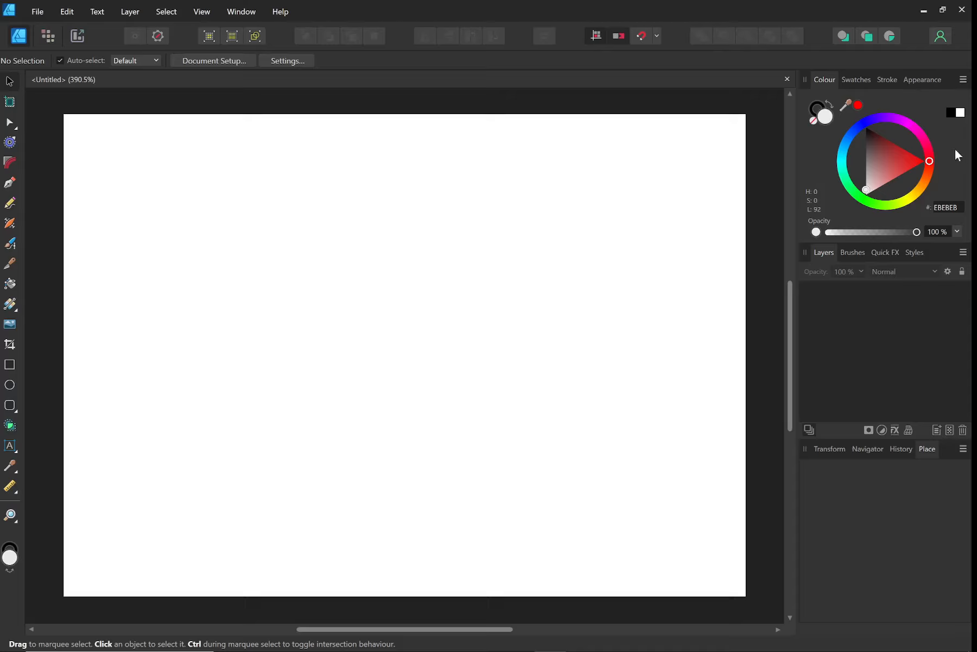
pyautogui.click(202, 13)
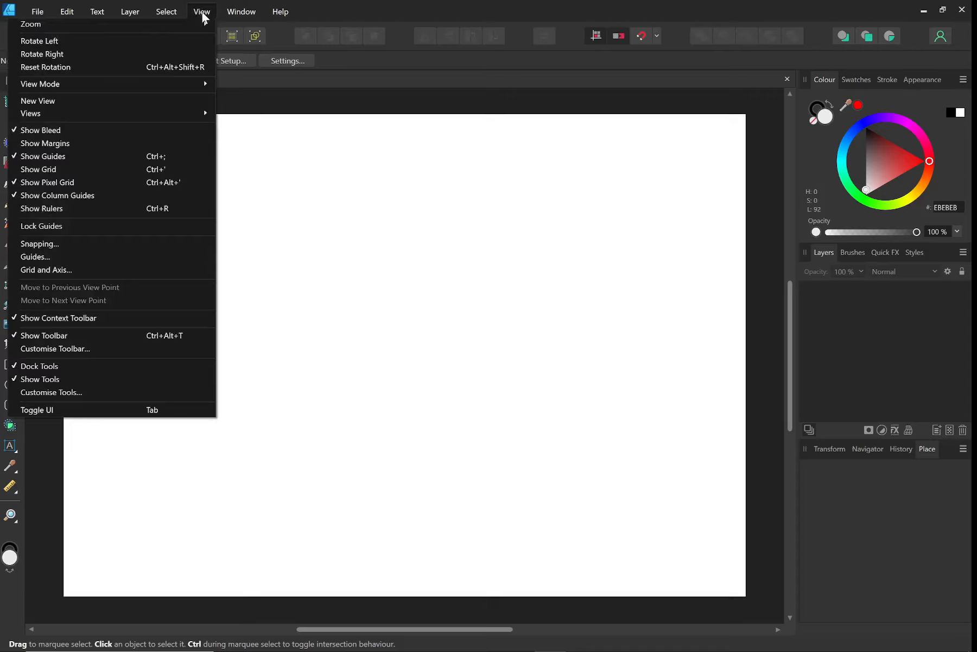
pyautogui.click(202, 14)
pyautogui.click(241, 14)
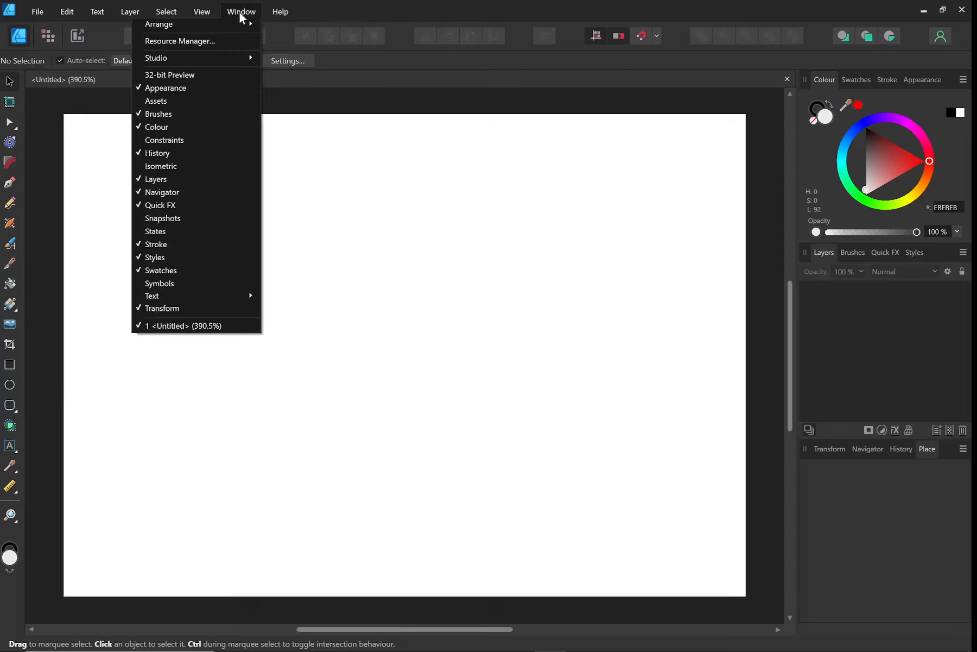
pyautogui.click(241, 14)
pyautogui.click(198, 12)
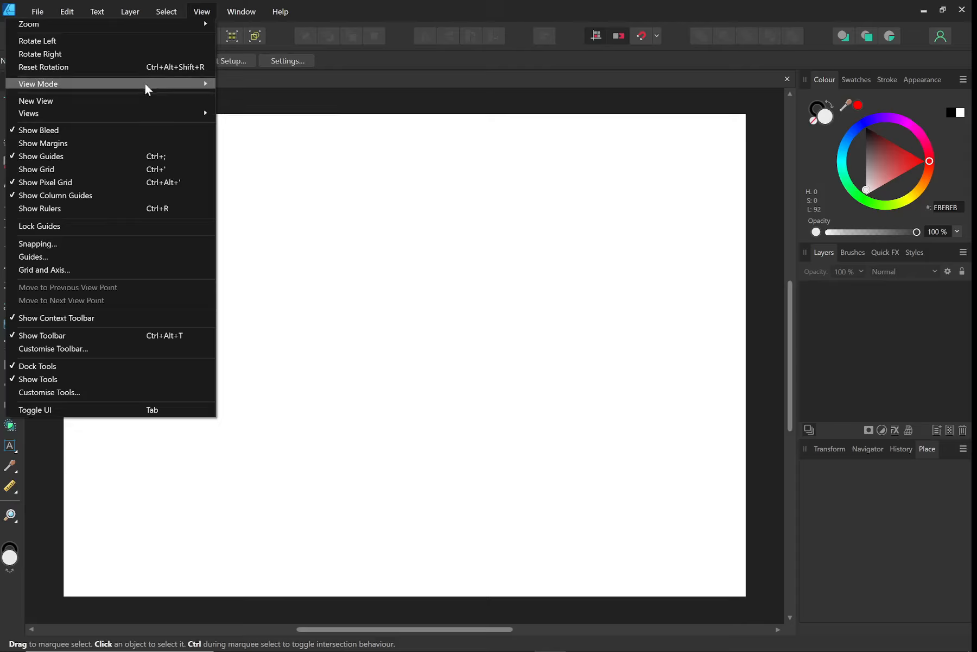
pyautogui.moveTo(145, 89)
pyautogui.click(201, 12)
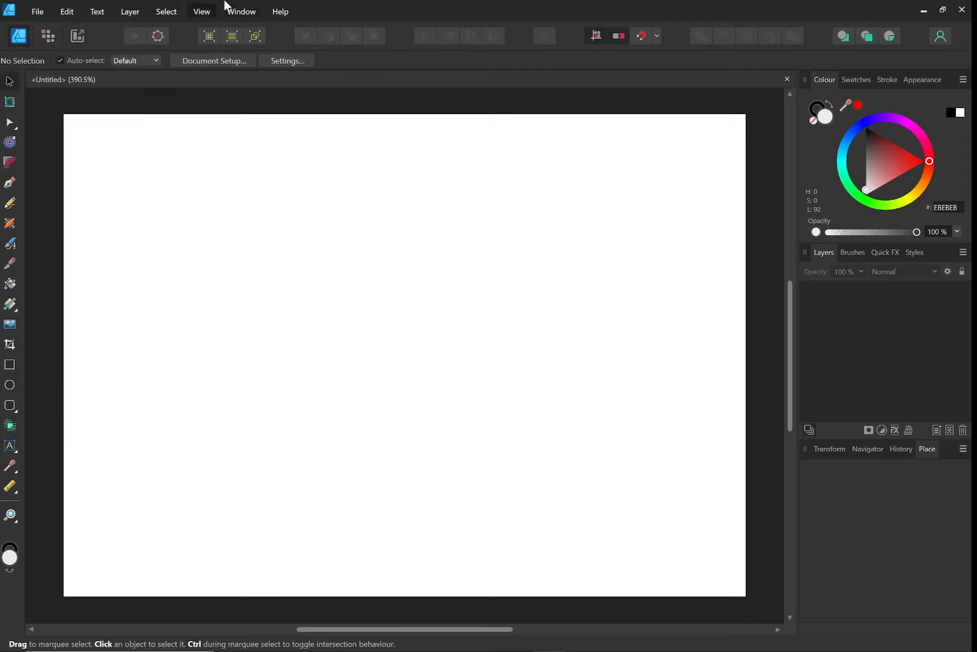
# Hide the studio panels and the Tools panel from the workspace
pyautogui.click(229, 8)
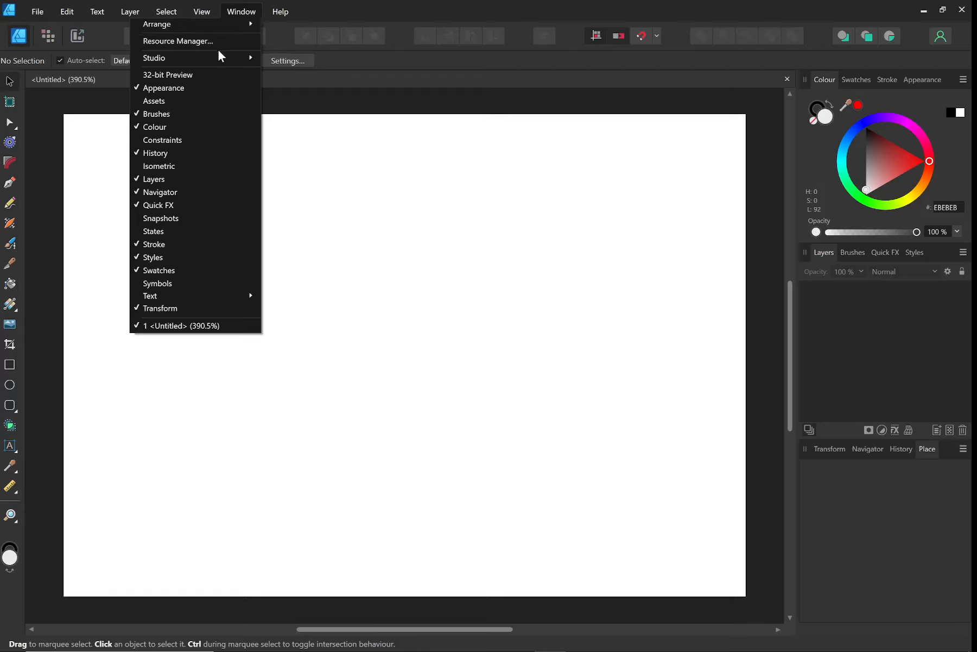
pyautogui.moveTo(221, 56)
pyautogui.click(296, 120)
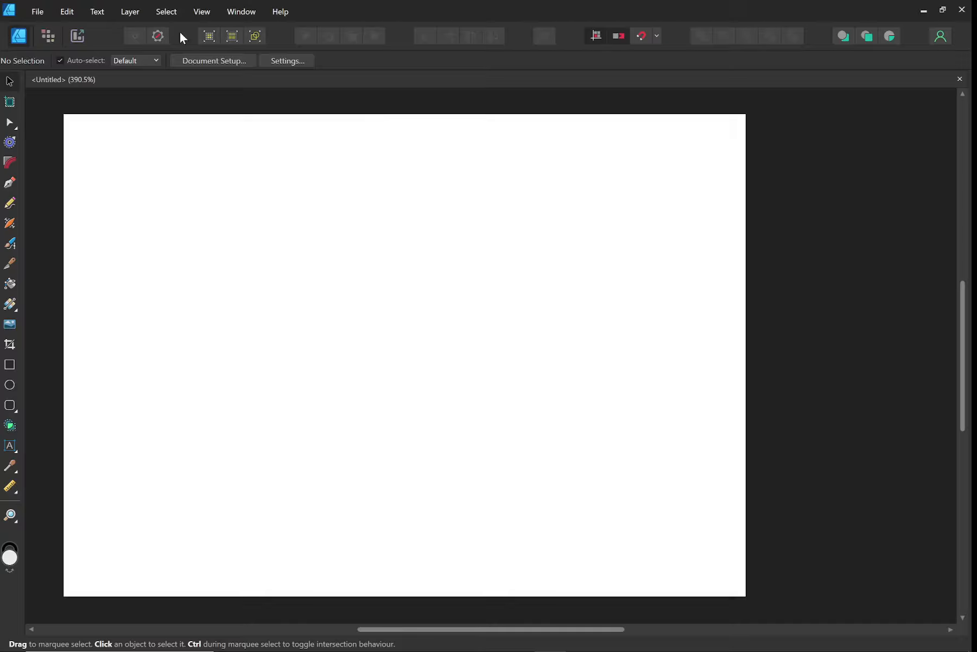
pyautogui.click(175, 12)
pyautogui.moveTo(212, 12)
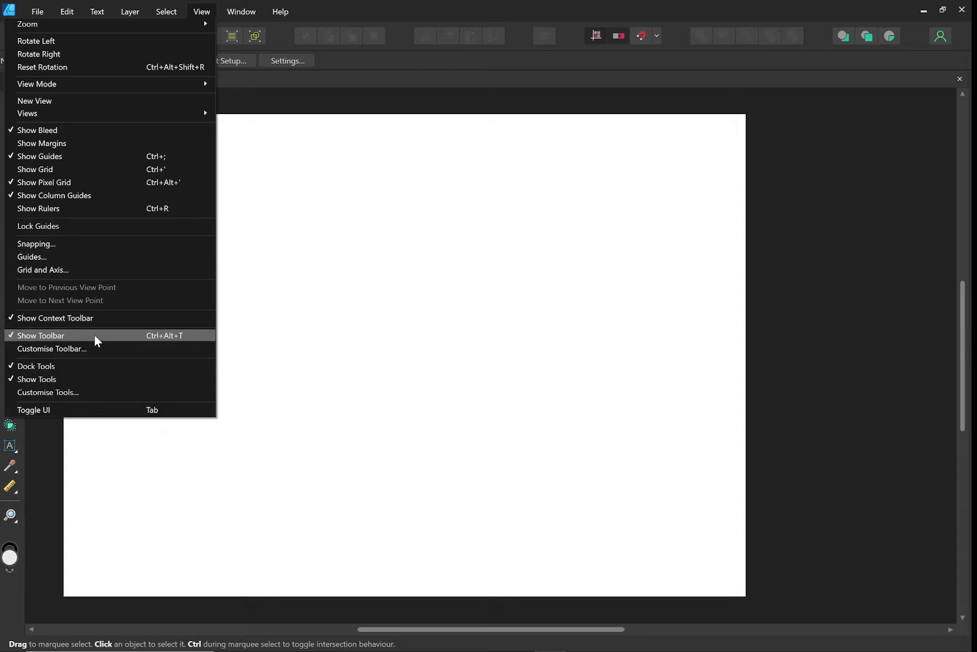
pyautogui.click(69, 379)
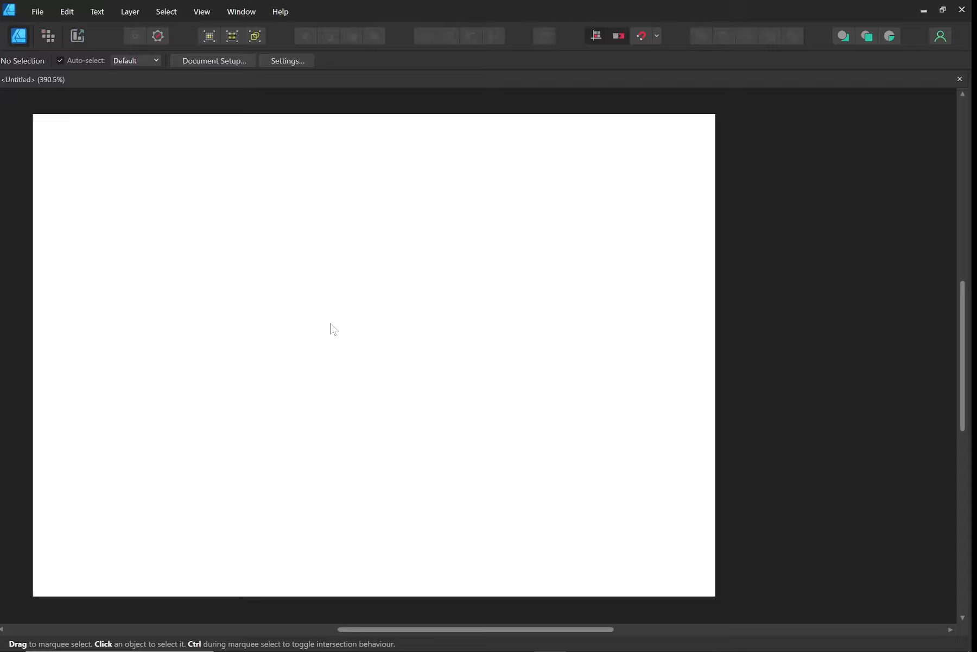
# Reset the studio to its default panel layout
pyautogui.click(194, 12)
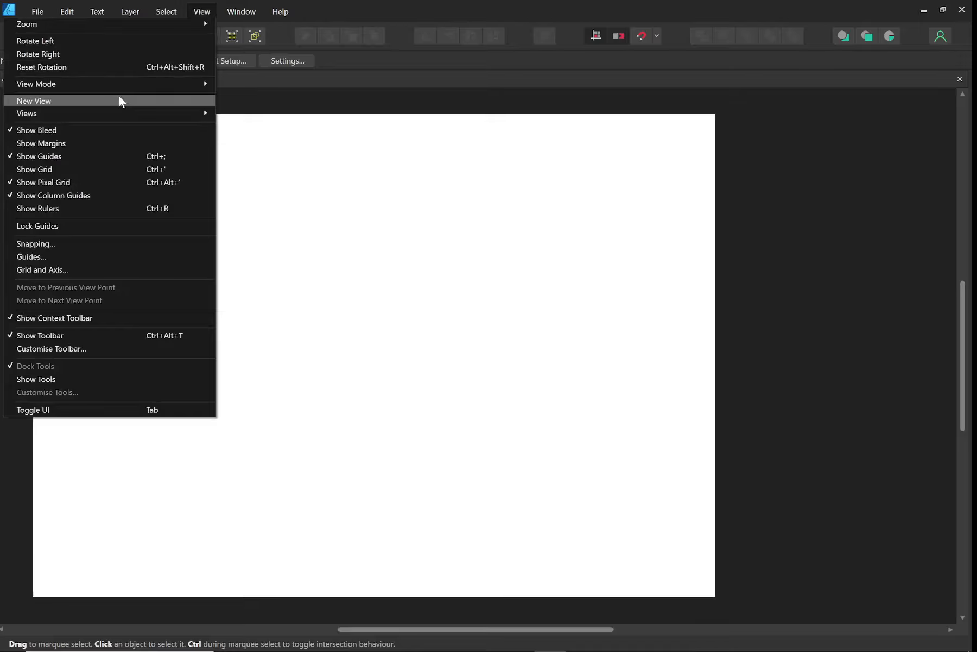
pyautogui.moveTo(110, 85)
pyautogui.moveTo(251, 15)
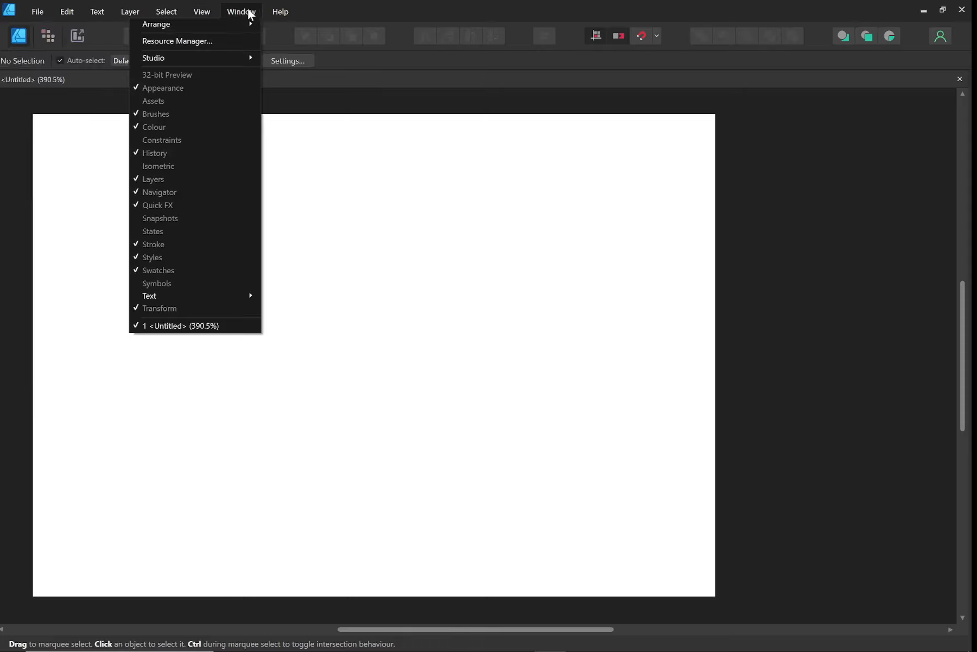
pyautogui.moveTo(217, 60)
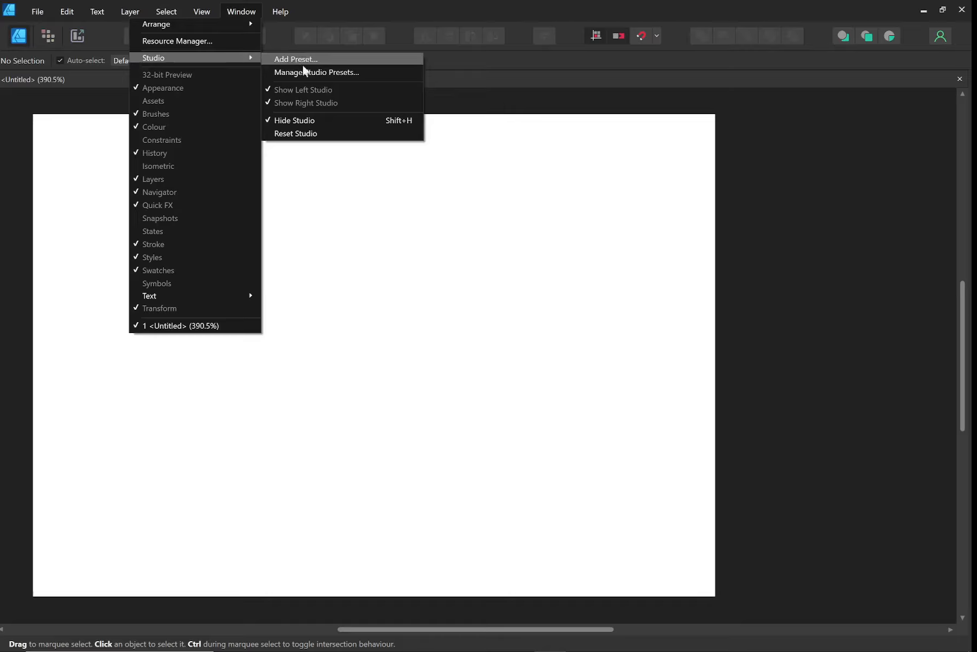
pyautogui.click(296, 133)
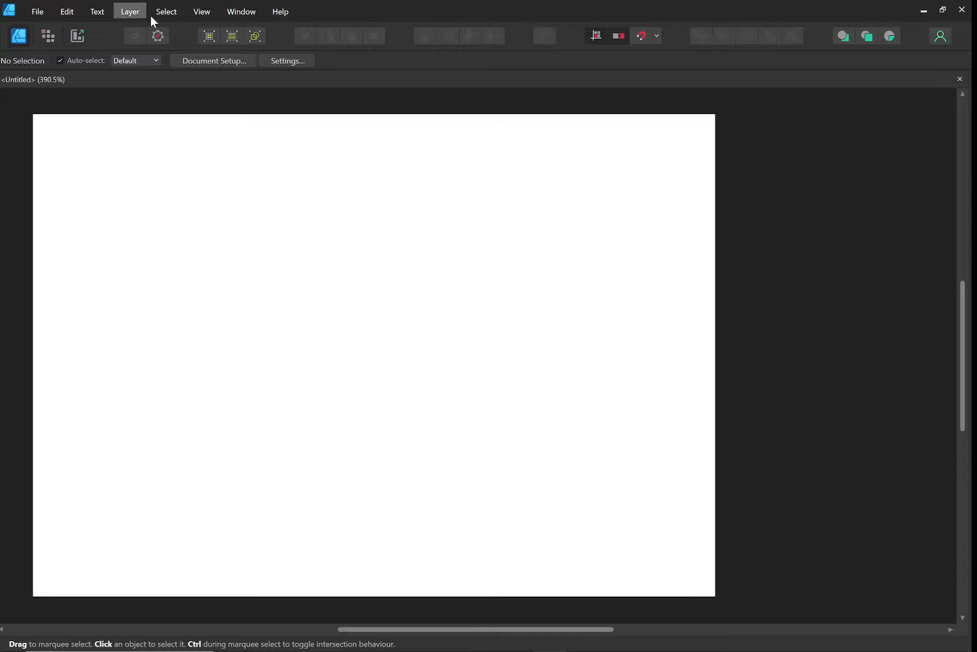
# Turn off Hide Studio and show the Tools panel again
pyautogui.click(244, 15)
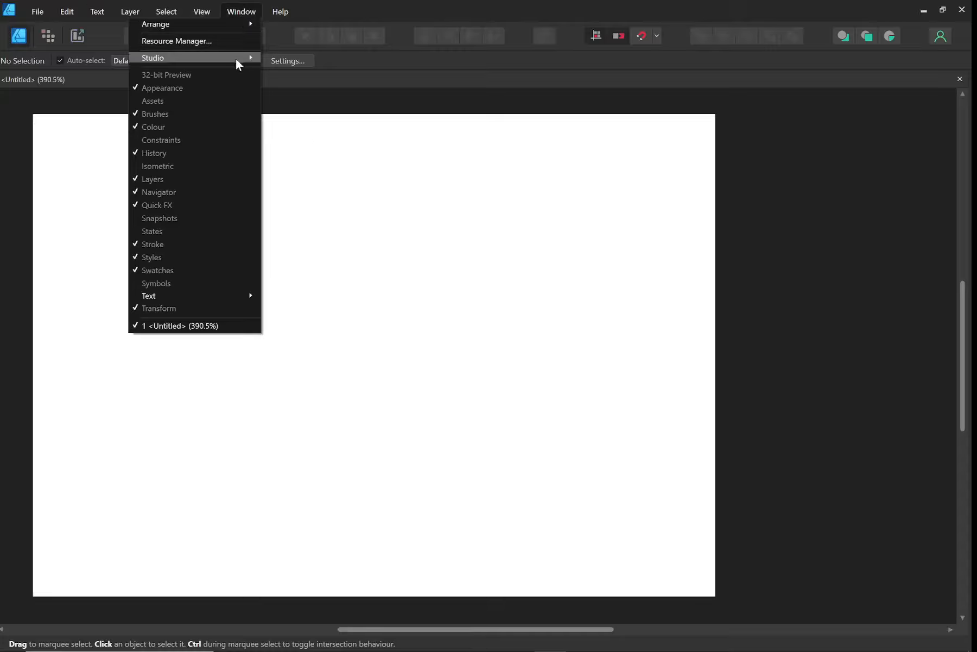
pyautogui.moveTo(235, 57)
pyautogui.click(309, 120)
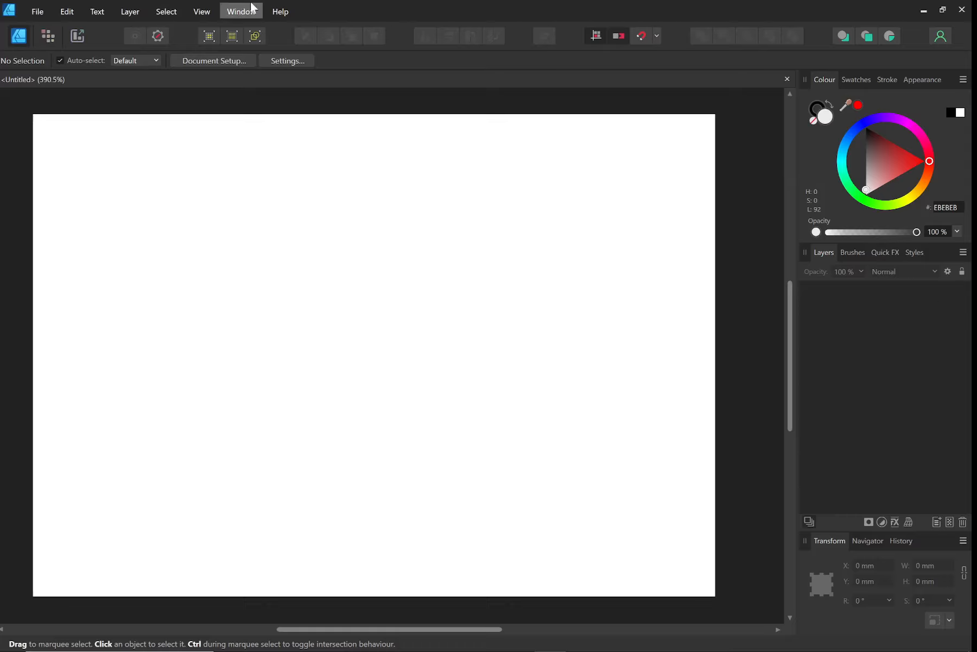
pyautogui.click(208, 12)
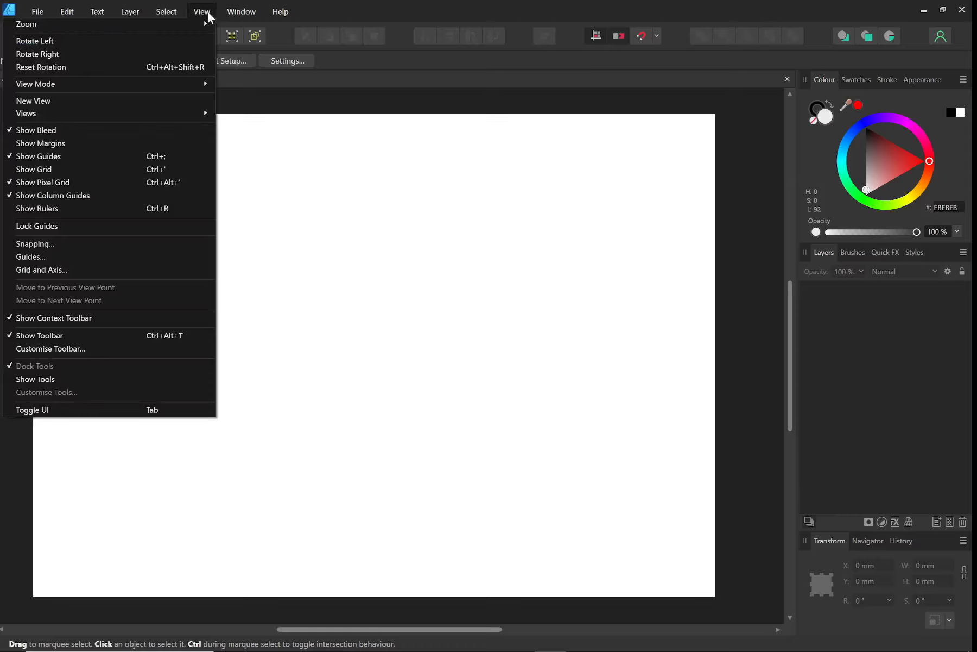
pyautogui.click(47, 379)
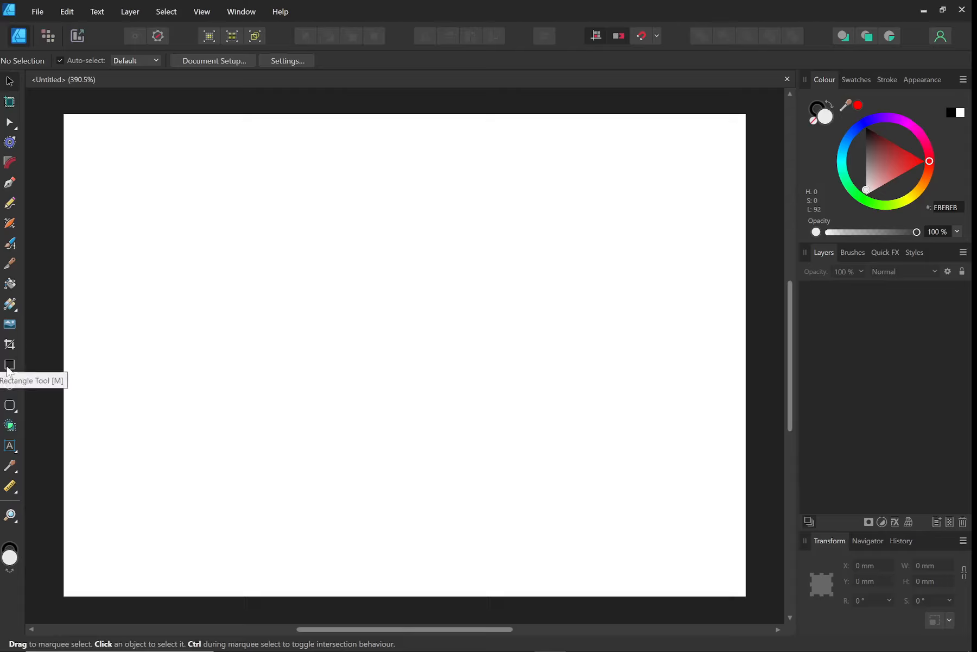
# Draw a rectangle about 99 × 116 mm on the page and move it to about X 29 mm, Y 25 mm
pyautogui.press('m')
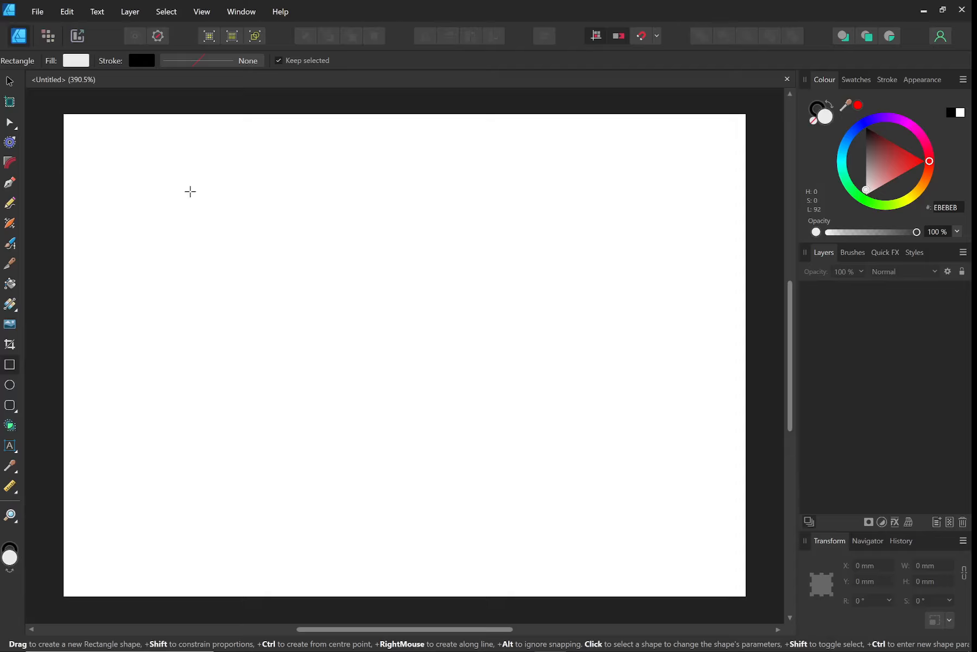
pyautogui.moveTo(159, 147); pyautogui.dragTo(387, 413)
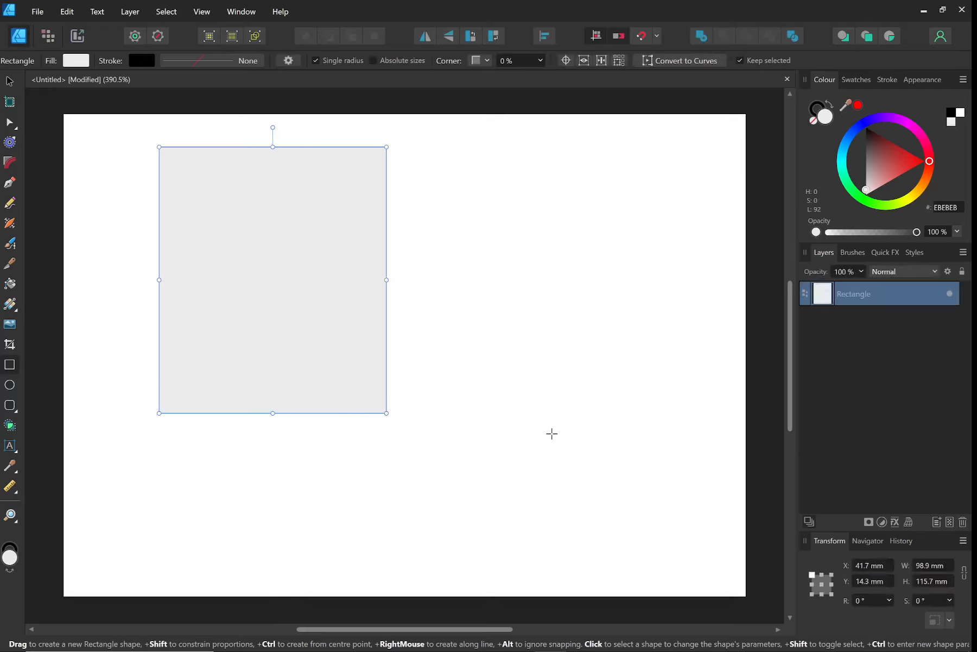
pyautogui.click(9, 82)
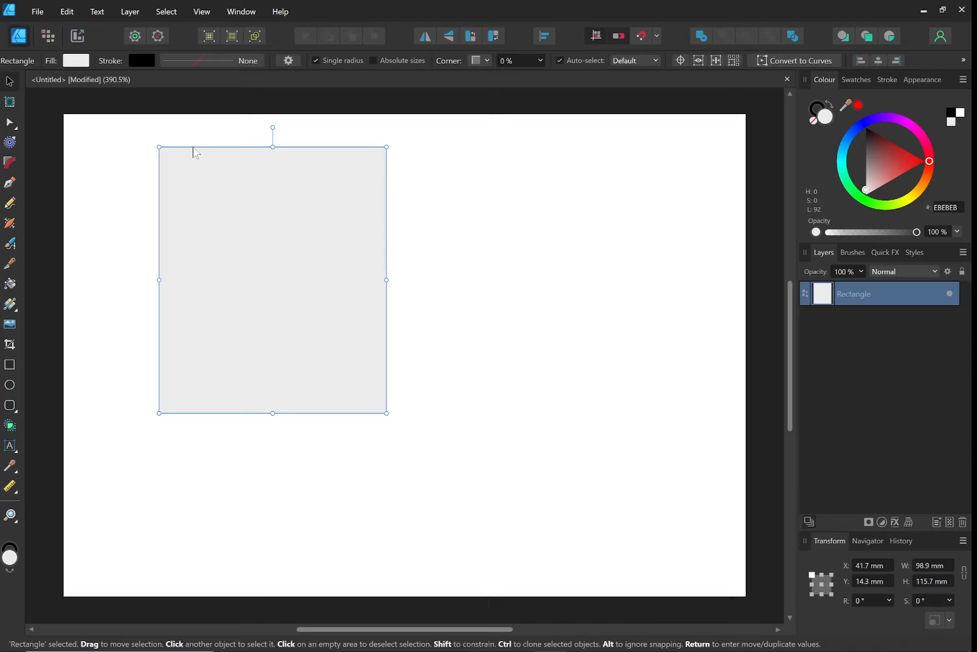
pyautogui.moveTo(194, 153); pyautogui.dragTo(159, 175)
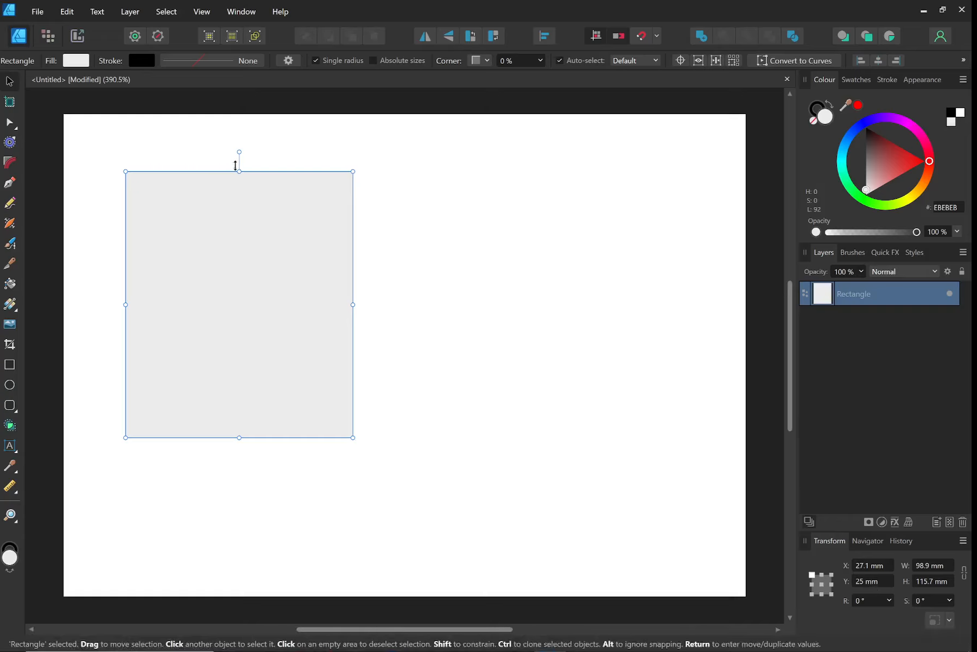
pyautogui.moveTo(220, 173); pyautogui.dragTo(338, 249)
pyautogui.moveTo(252, 216); pyautogui.dragTo(224, 173)
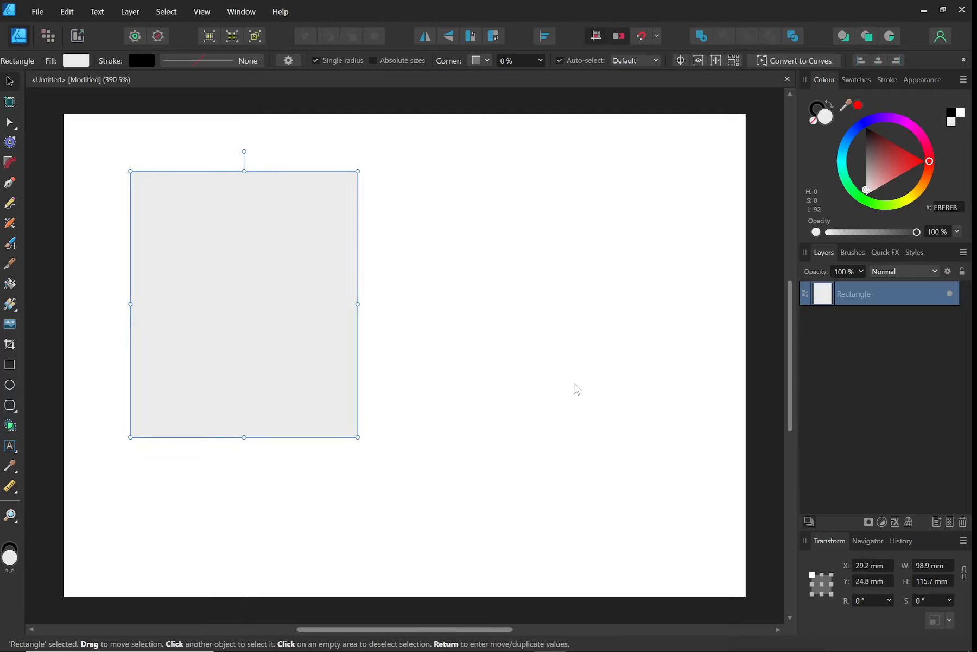
# Set the rectangle's width to 63 mm and its height to 8.8 cm without locking the aspect ratio
pyautogui.click(931, 568)
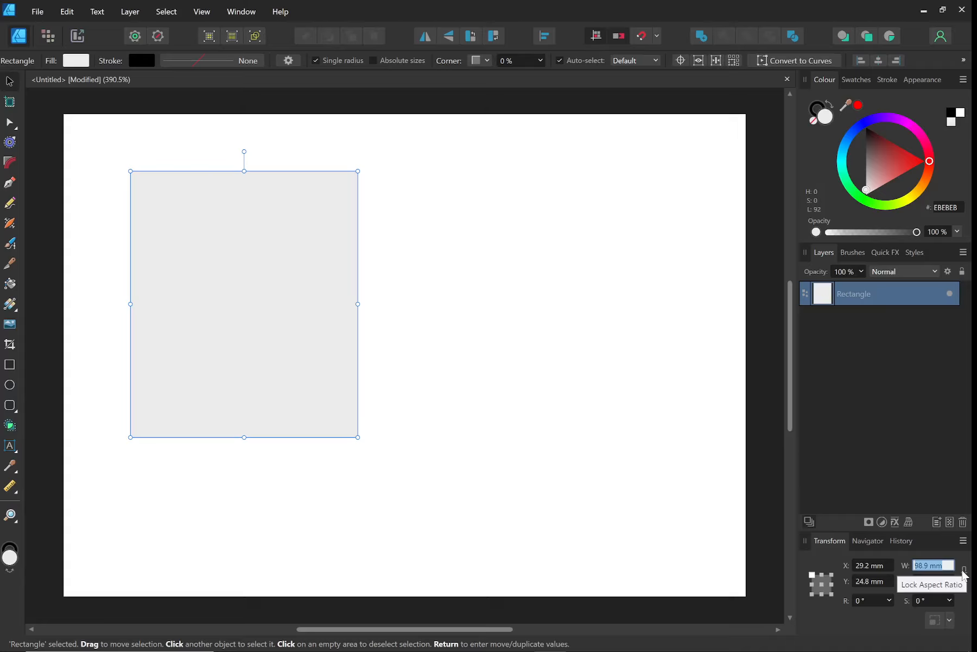
pyautogui.write('63mm')
pyautogui.press('Return')
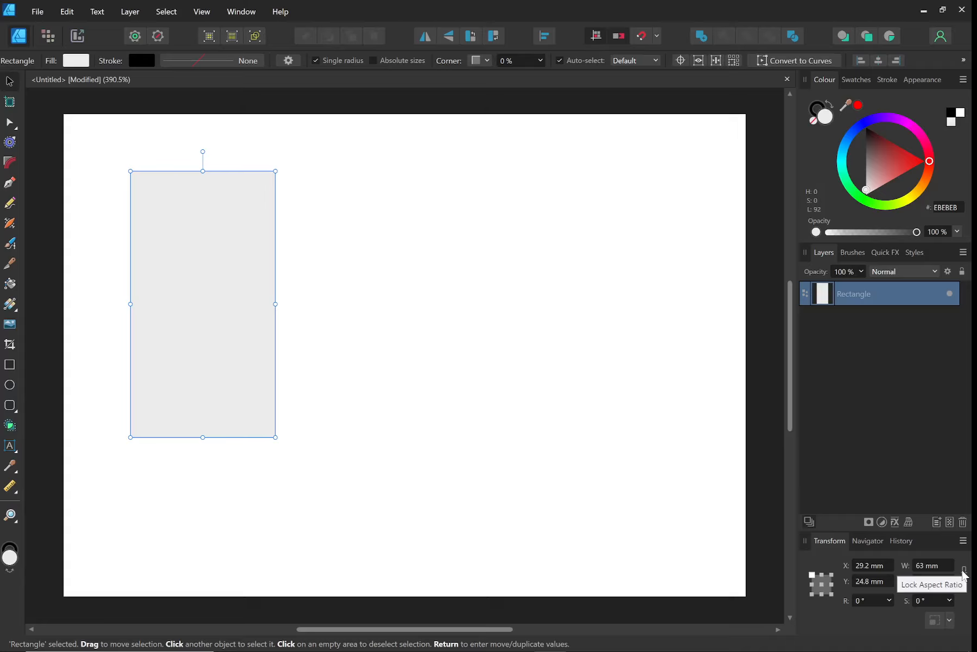
pyautogui.click(930, 581)
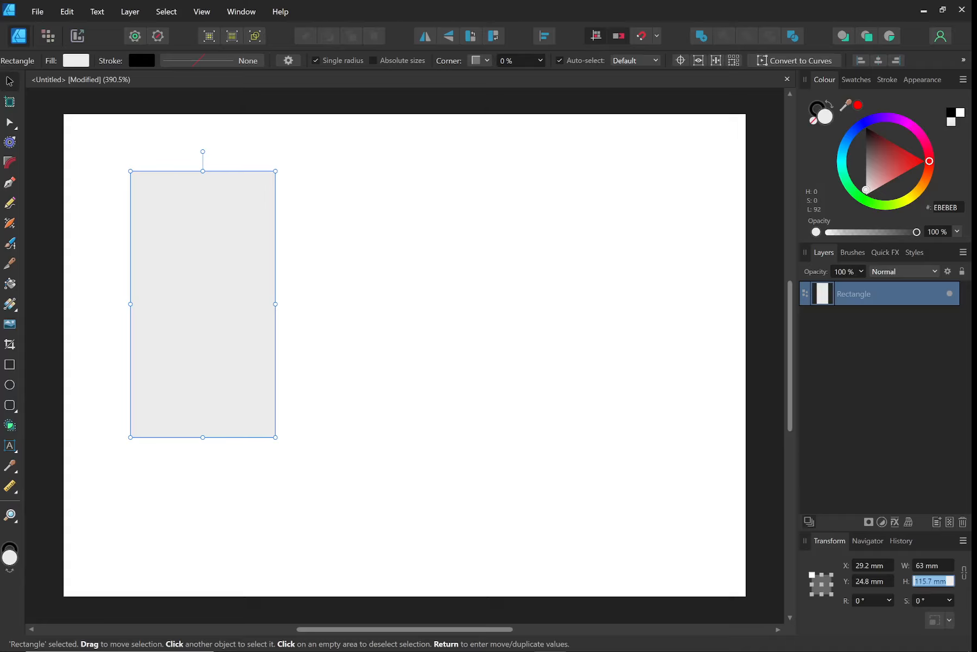
pyautogui.write('8.8cm')
pyautogui.press('Return')
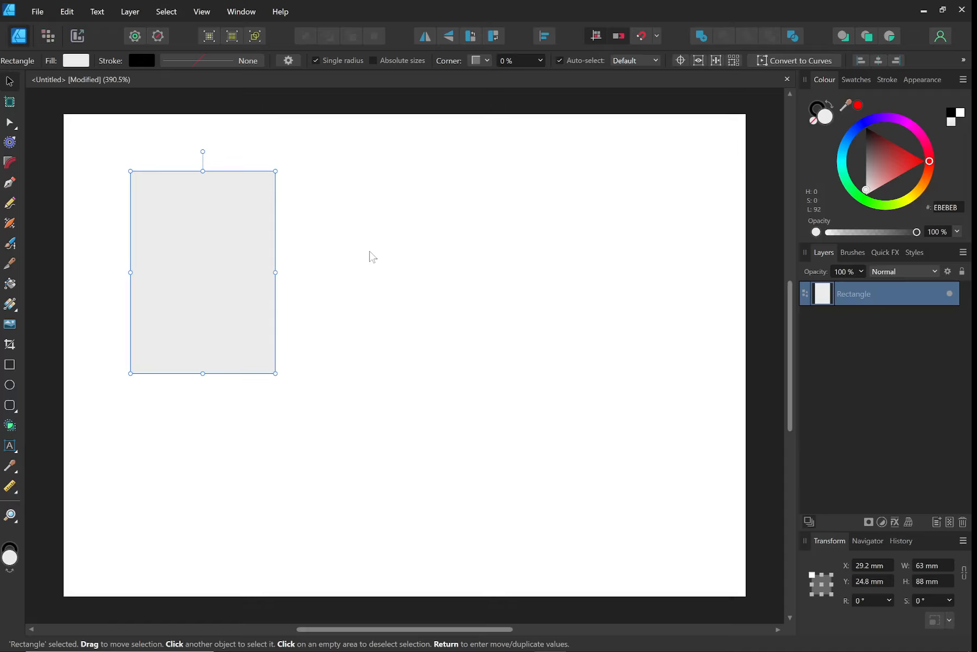
pyautogui.click(610, 359)
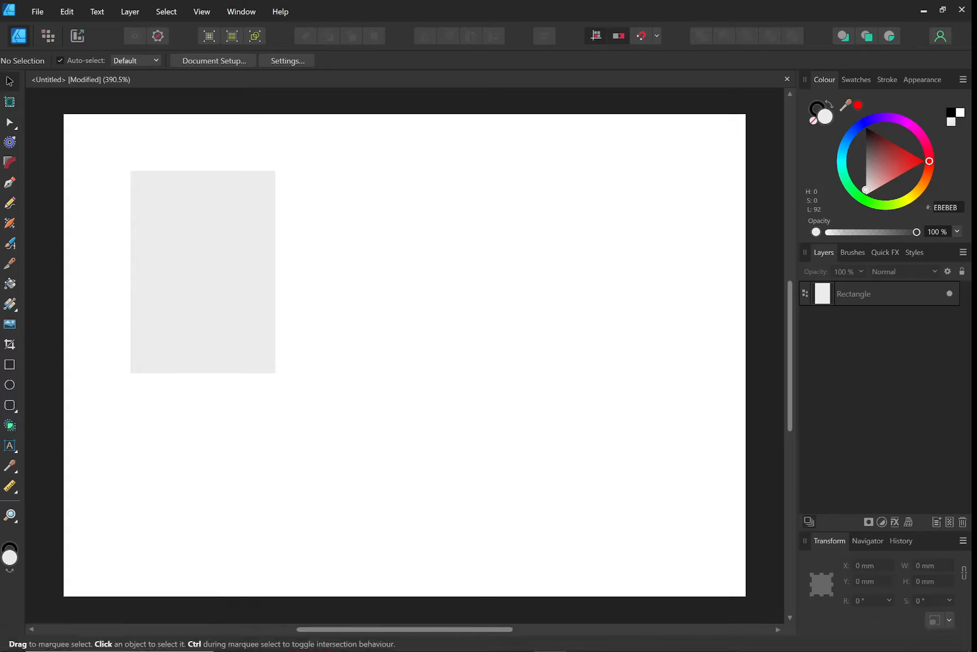
pyautogui.click(482, 641)
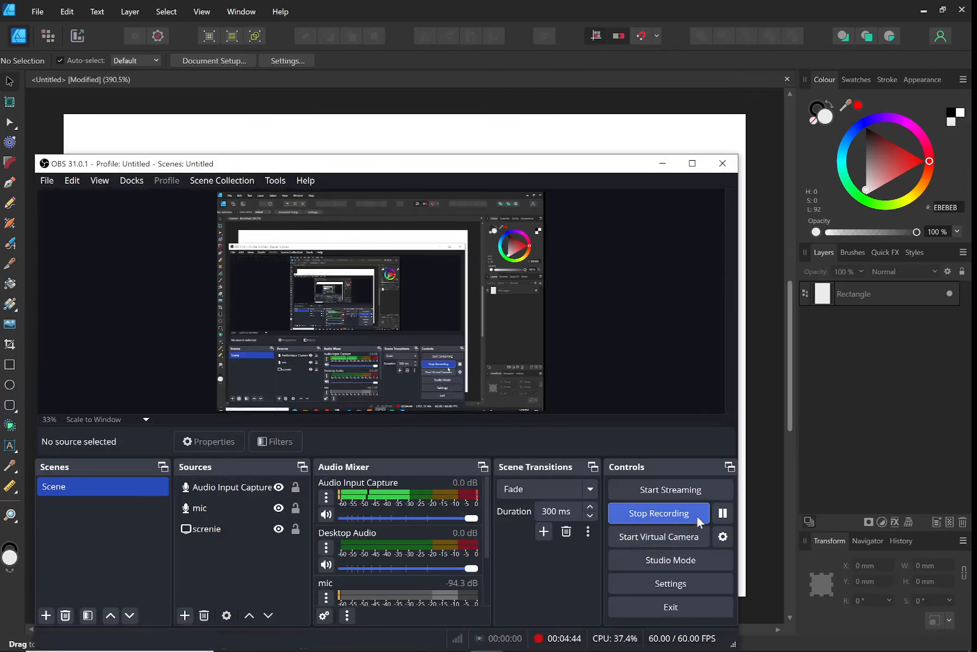
pyautogui.click(655, 137)
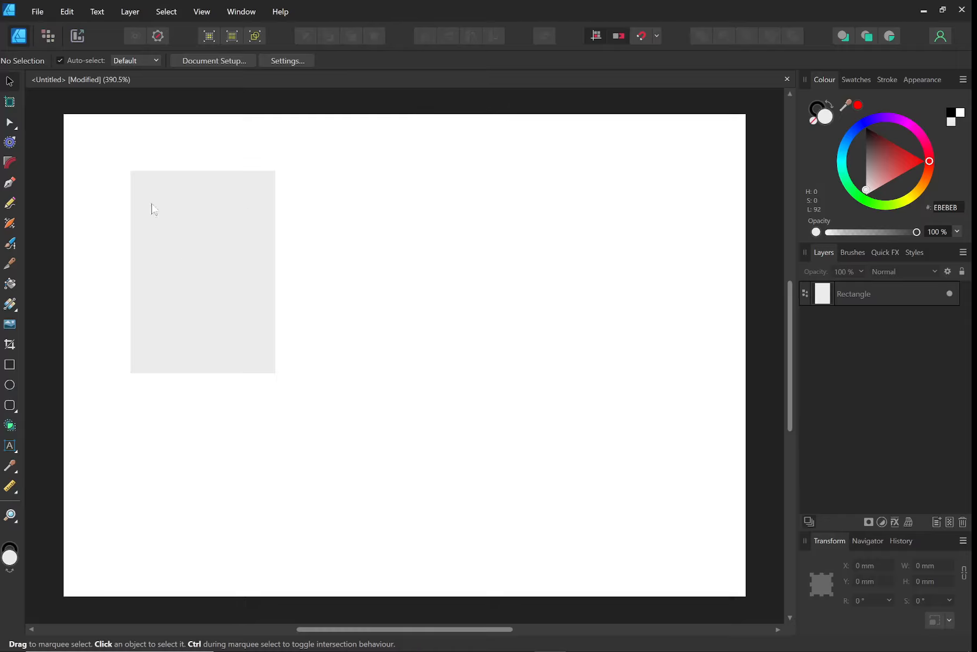
# Place the images Penny 1, Penny 2 and Penny 3 from the Penny folder in Downloads onto the page at default size
pyautogui.click(38, 10)
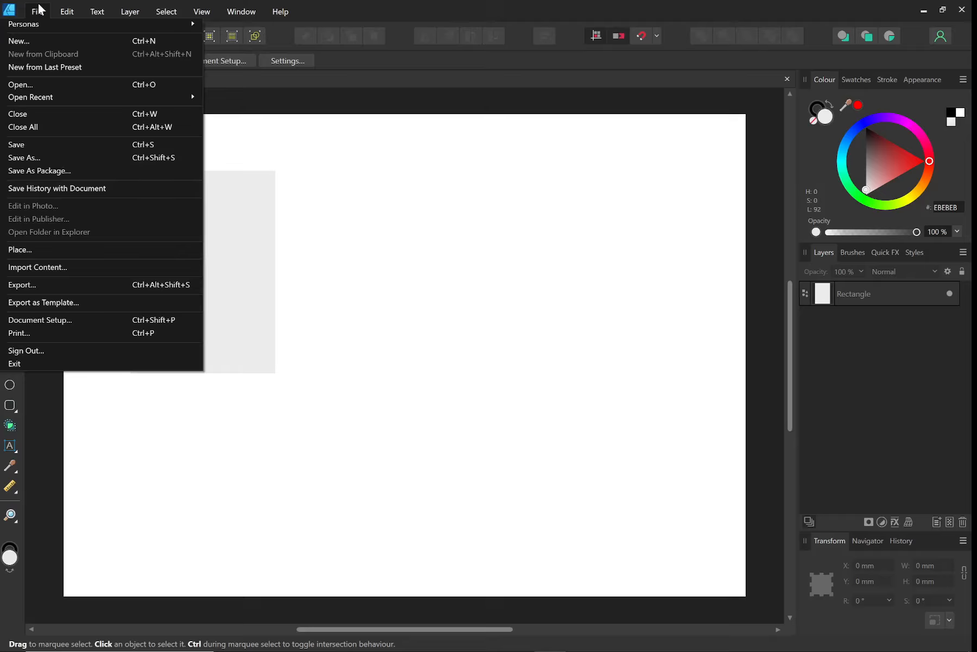
pyautogui.click(25, 249)
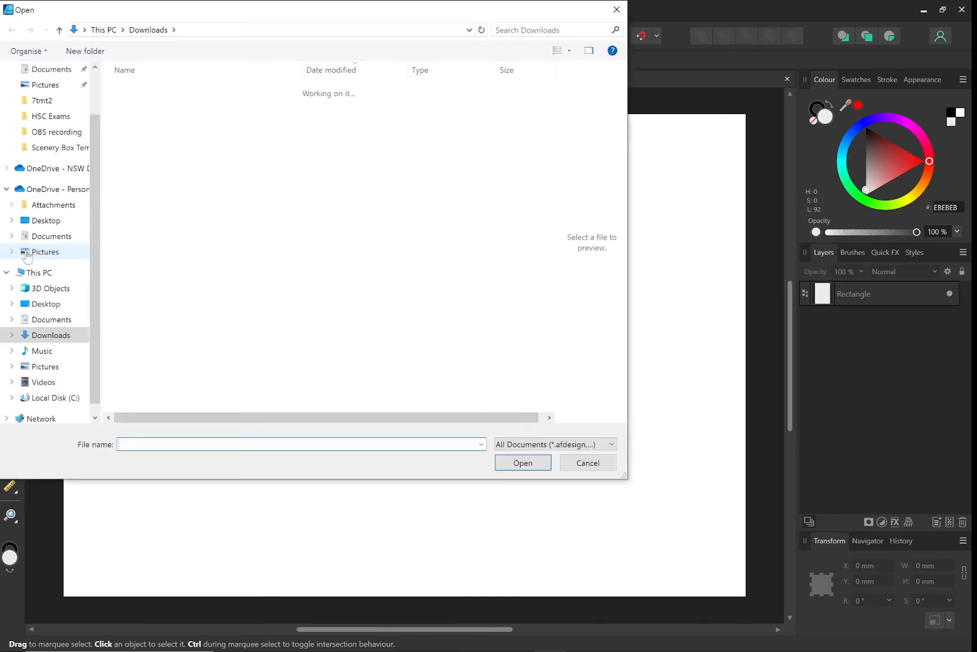
pyautogui.doubleClick(173, 105)
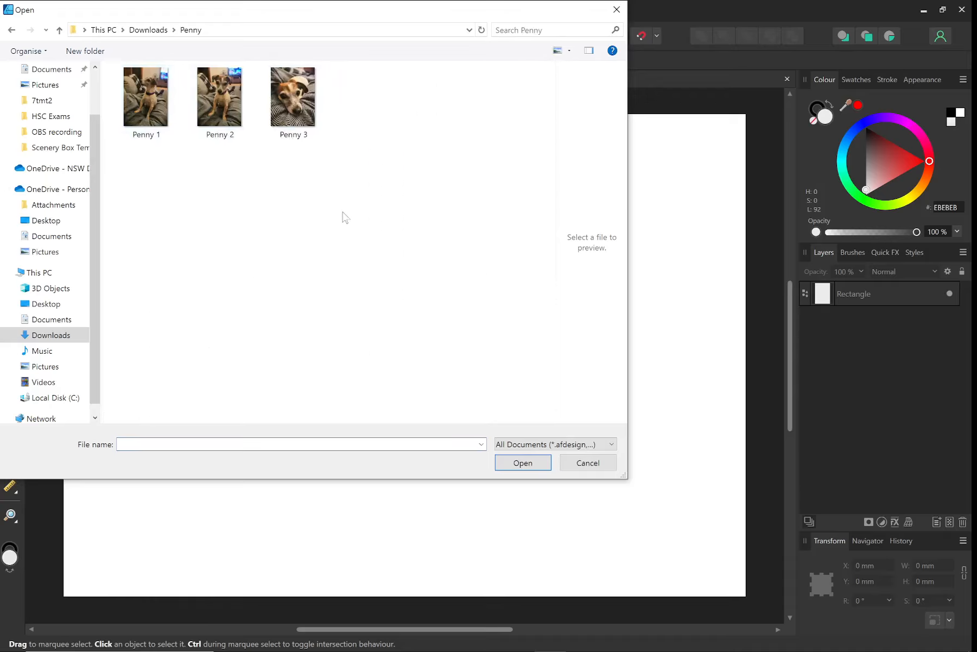
pyautogui.moveTo(368, 199); pyautogui.dragTo(140, 94)
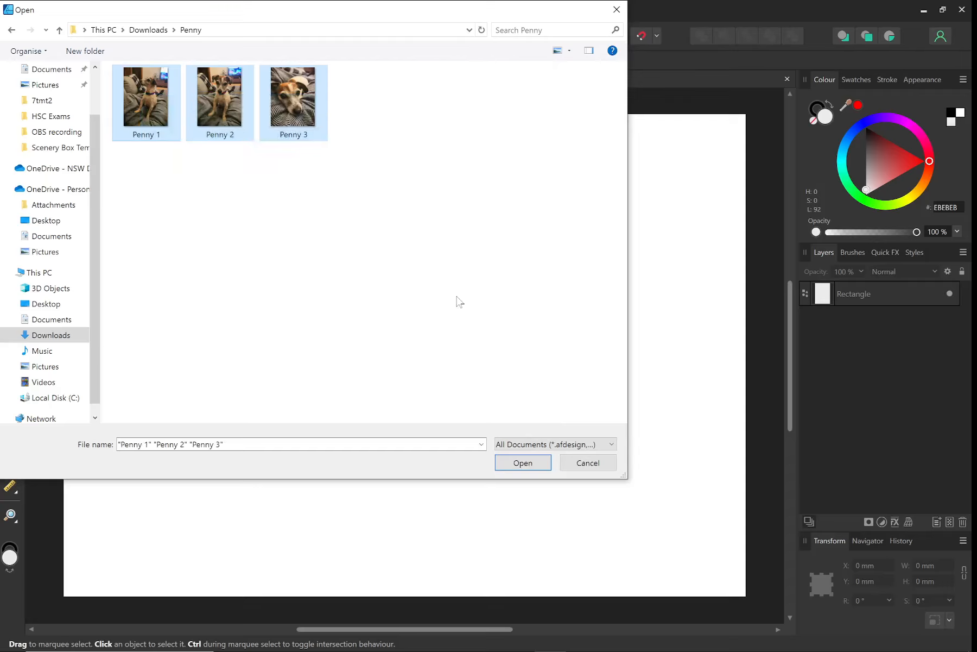
pyautogui.click(523, 463)
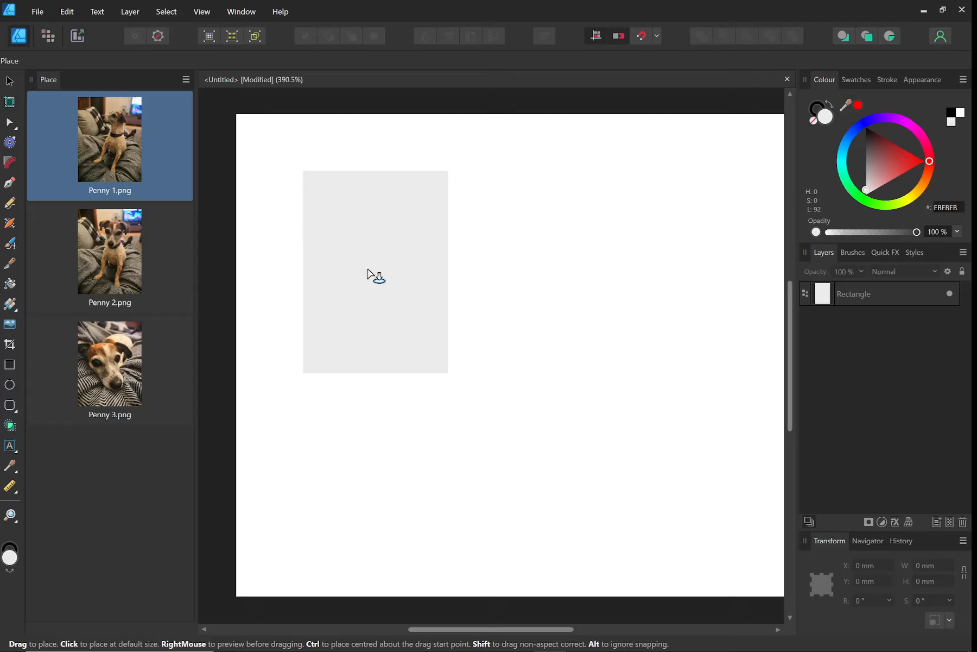
pyautogui.click(591, 162)
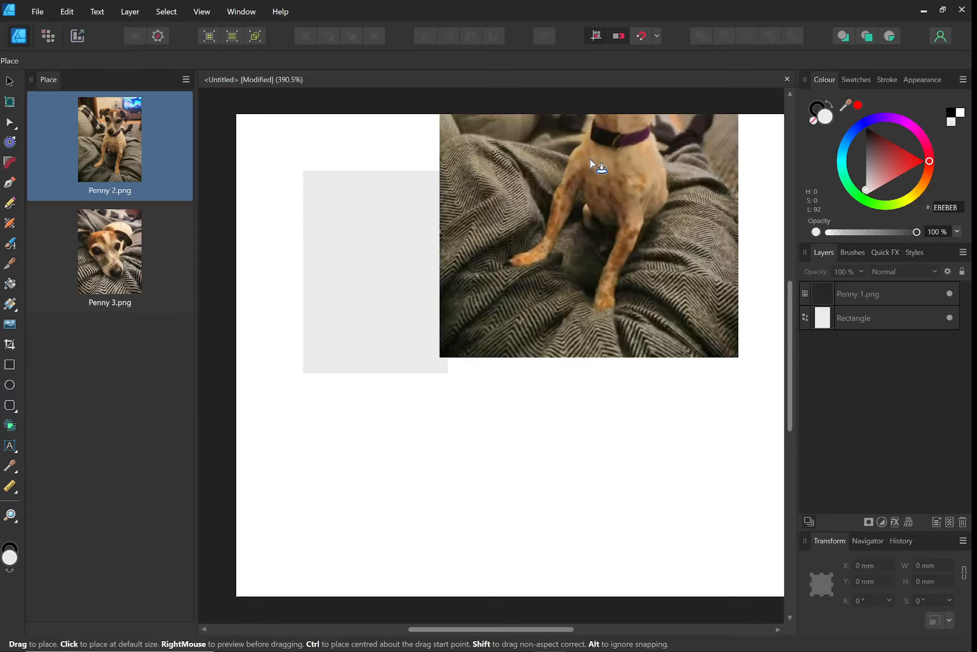
pyautogui.click(695, 480)
pyautogui.click(455, 473)
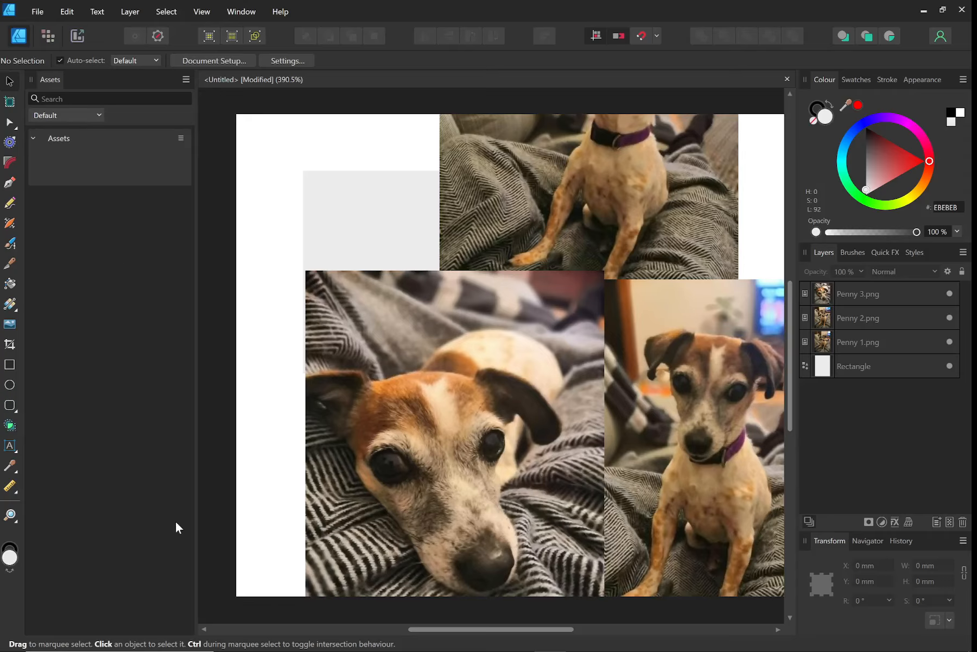
# Narrow the Assets panel and dock it in the same group as Transform, Navigator and History
pyautogui.moveTo(195, 534); pyautogui.dragTo(153, 533)
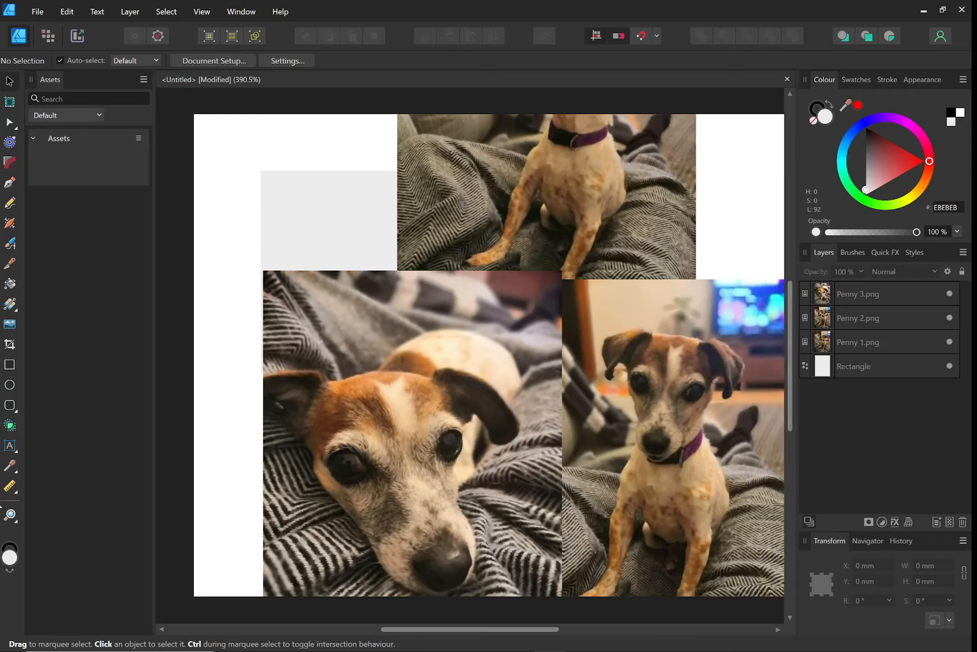
pyautogui.moveTo(31, 82); pyautogui.dragTo(936, 539)
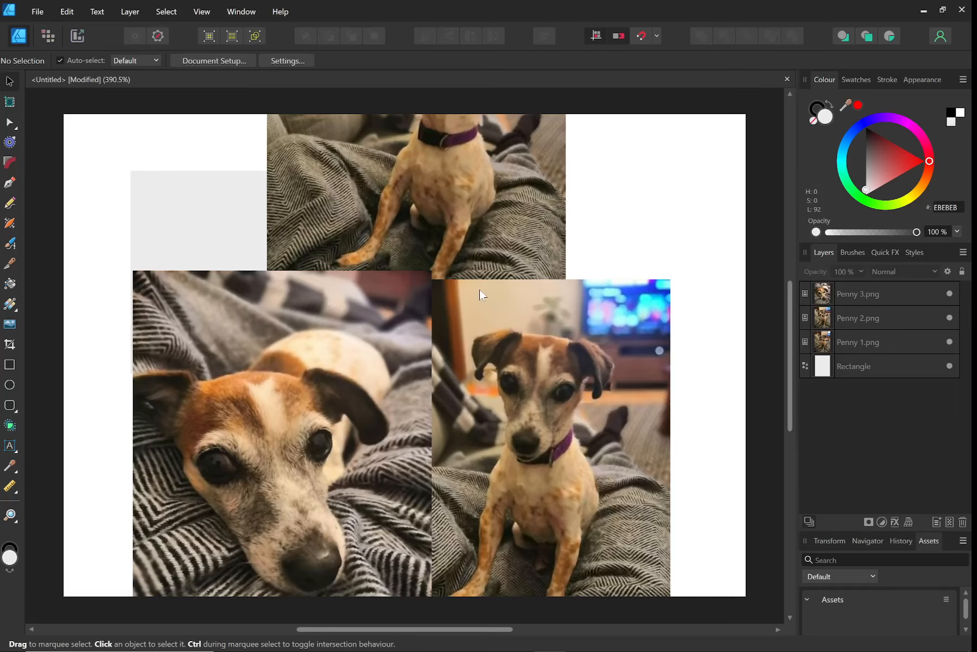
pyautogui.scroll(-3, 541, 221)
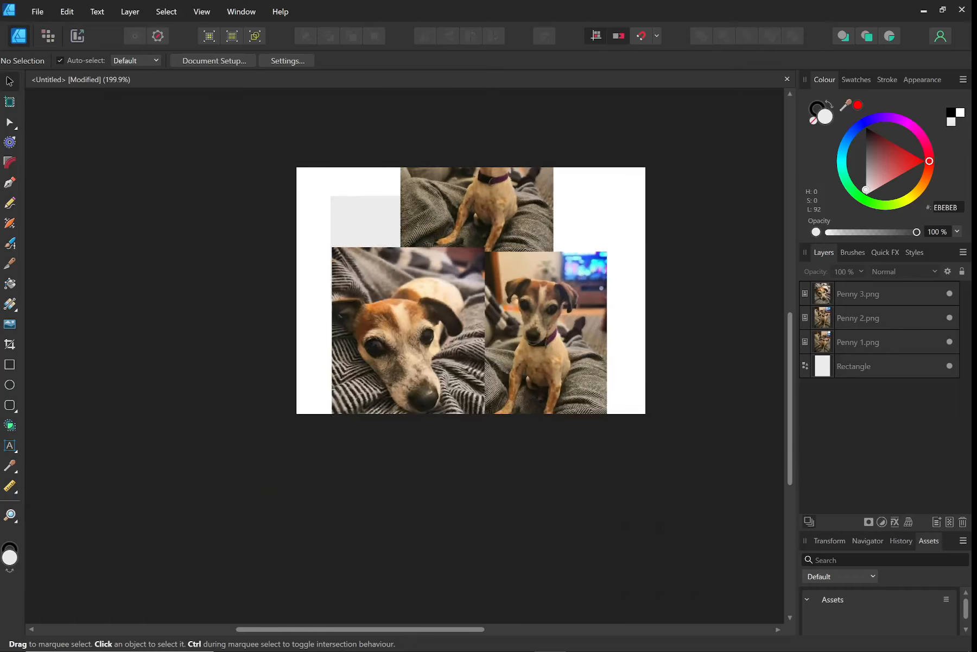
pyautogui.click(489, 640)
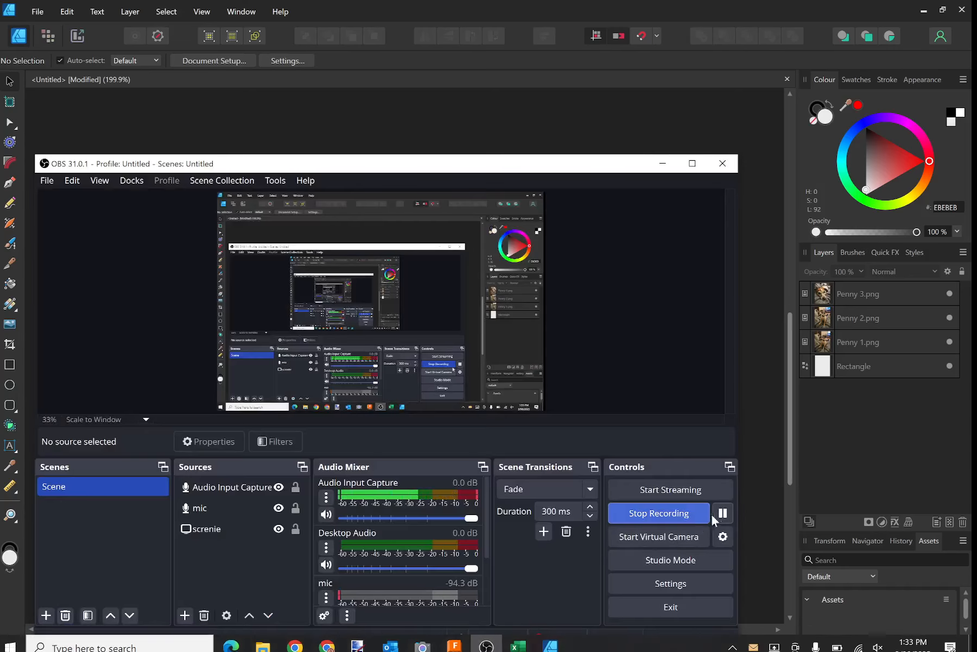
pyautogui.click(601, 127)
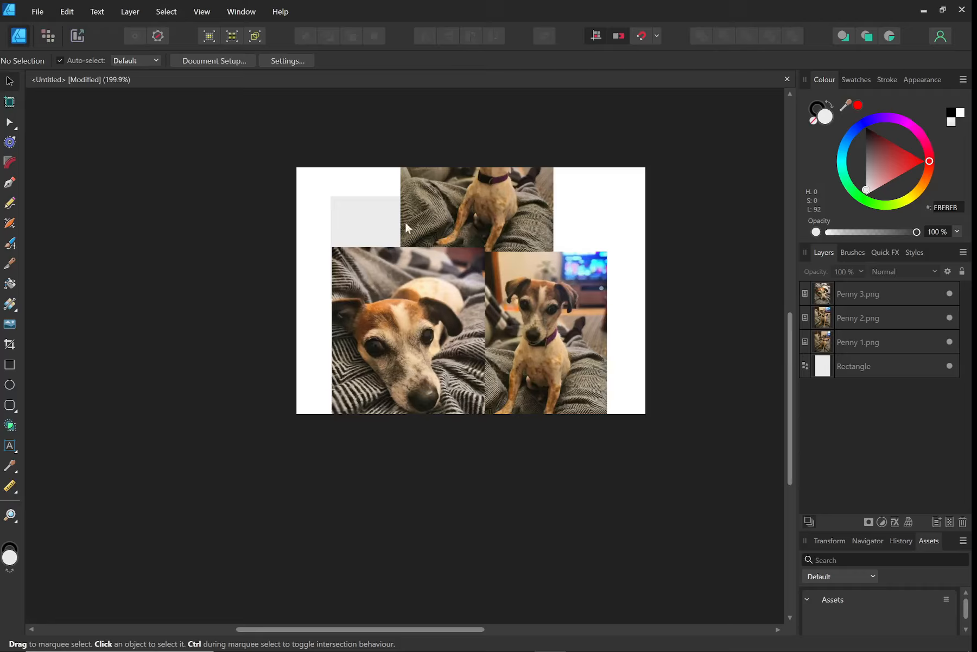
# Spread the three photos apart, with Penny 1 over the page's upper-left area and Penny 2 and Penny 3 towards its right edge
pyautogui.moveTo(466, 210); pyautogui.dragTo(551, 276)
pyautogui.moveTo(407, 317); pyautogui.dragTo(621, 333)
pyautogui.moveTo(594, 220); pyautogui.dragTo(421, 229)
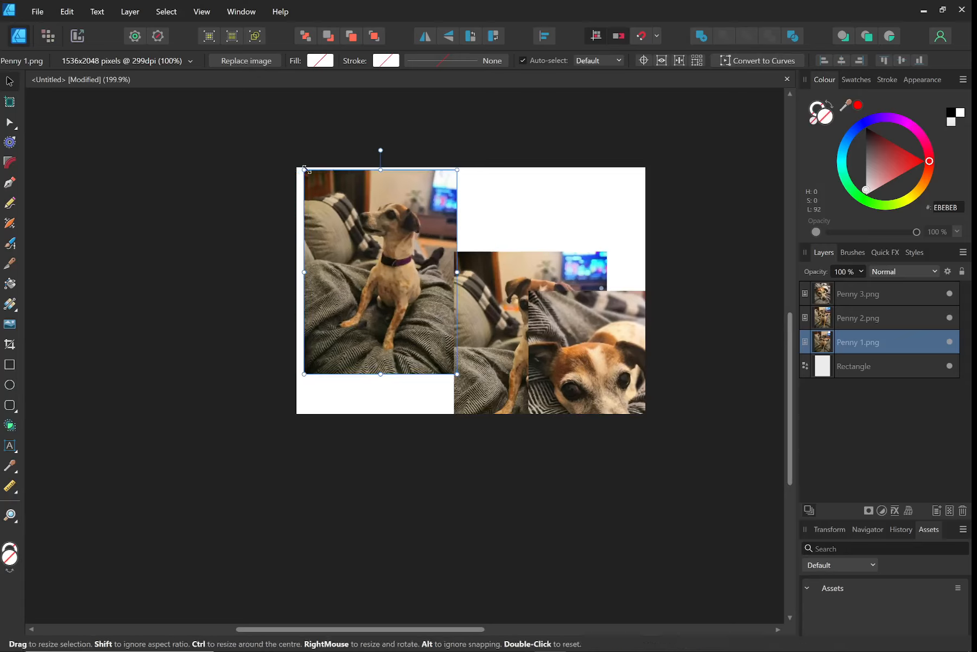
pyautogui.moveTo(506, 282); pyautogui.dragTo(588, 261)
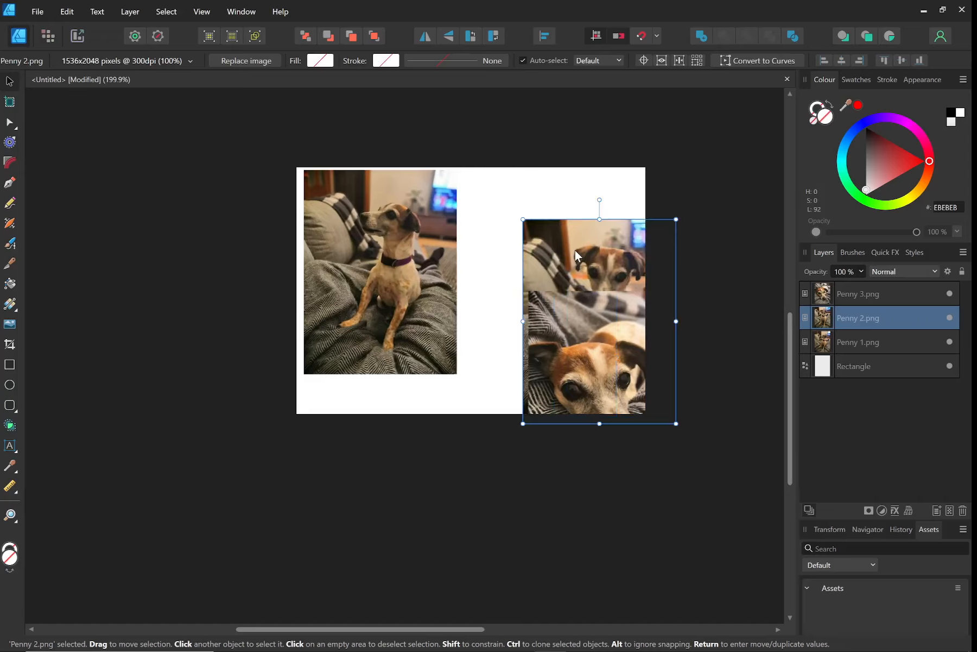
# Scale the Penny 1 photo down proportionally to about 82 × 110 mm and display its transform values
pyautogui.click(387, 216)
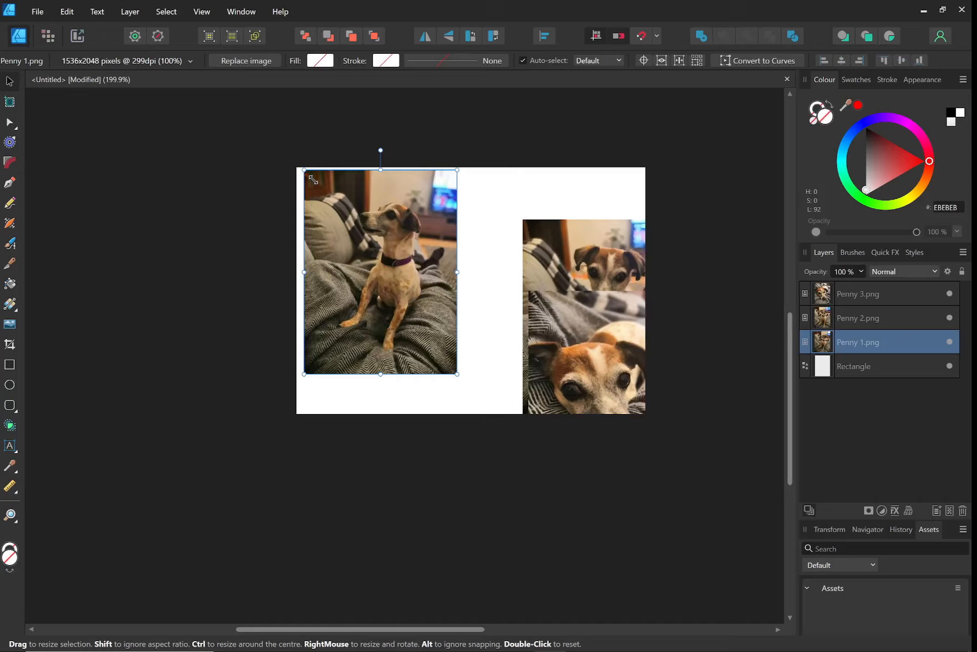
pyautogui.moveTo(304, 170); pyautogui.dragTo(359, 245)
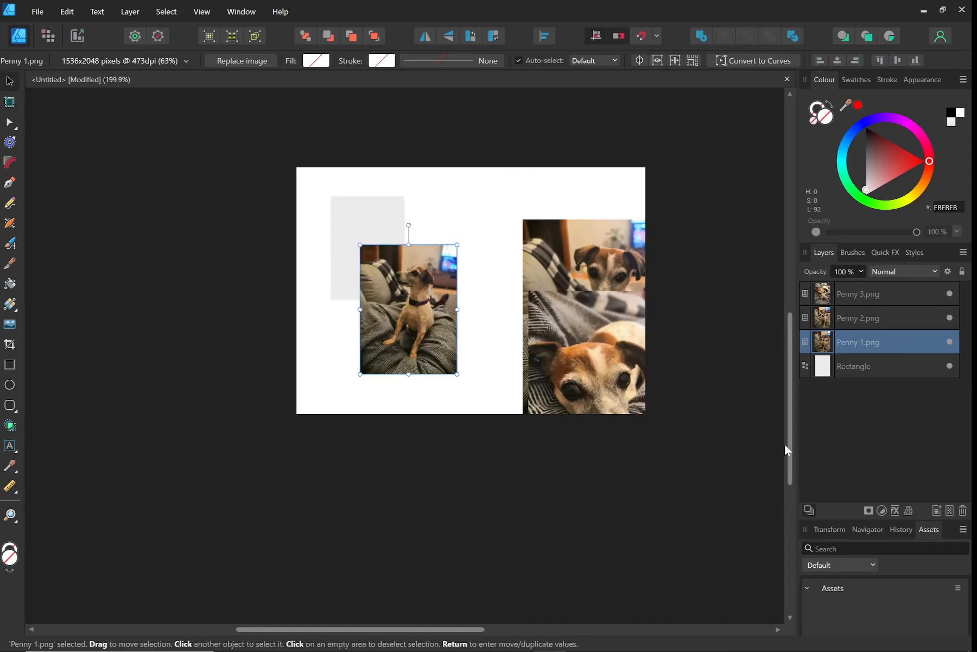
pyautogui.click(835, 537)
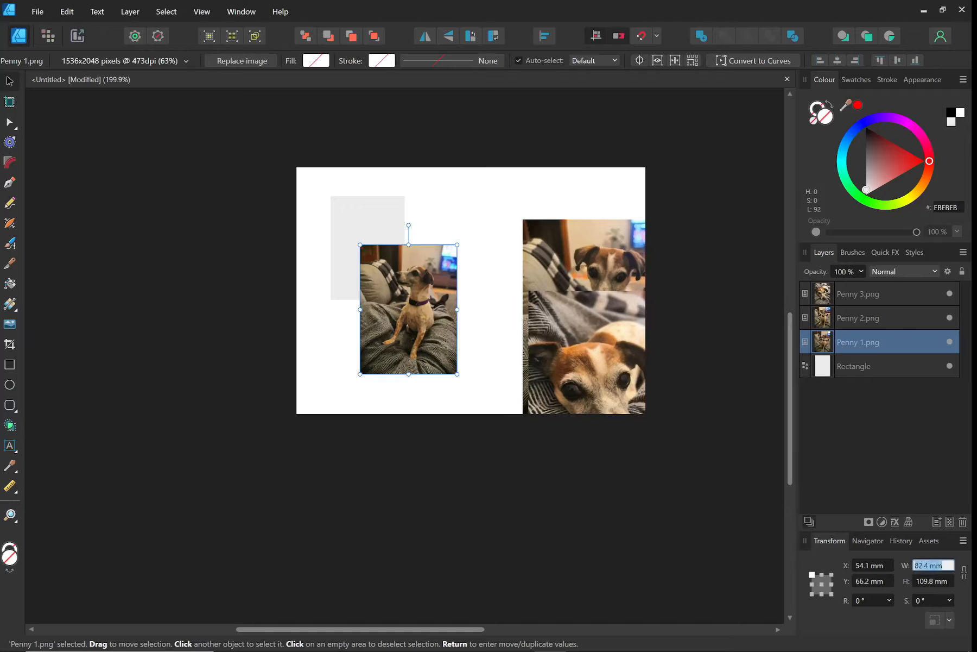
# Scale Penny 1 down to about 66 × 88 mm and position it over the grey rectangle at about X 26 mm, Y 22 mm
pyautogui.scroll(3, 423, 435)
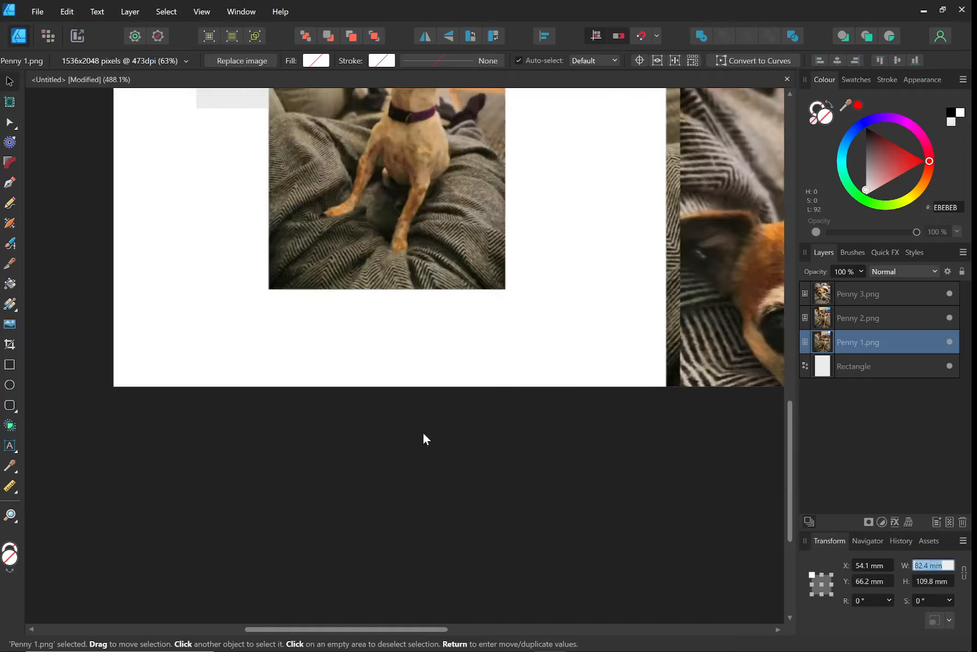
pyautogui.scroll(-1, 424, 438)
pyautogui.scroll(3, 424, 438)
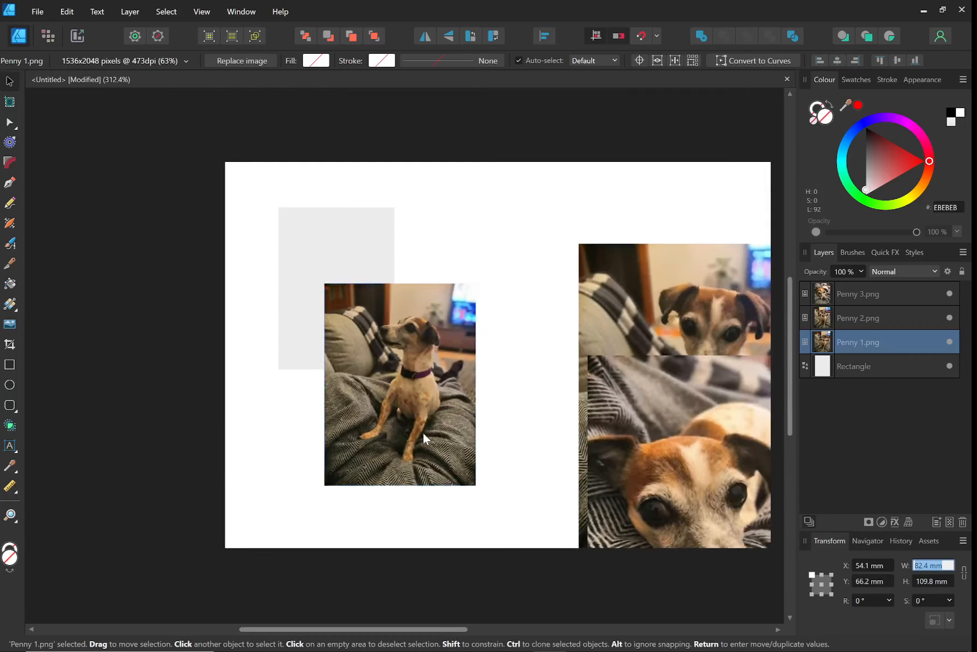
pyautogui.moveTo(376, 330); pyautogui.dragTo(318, 270)
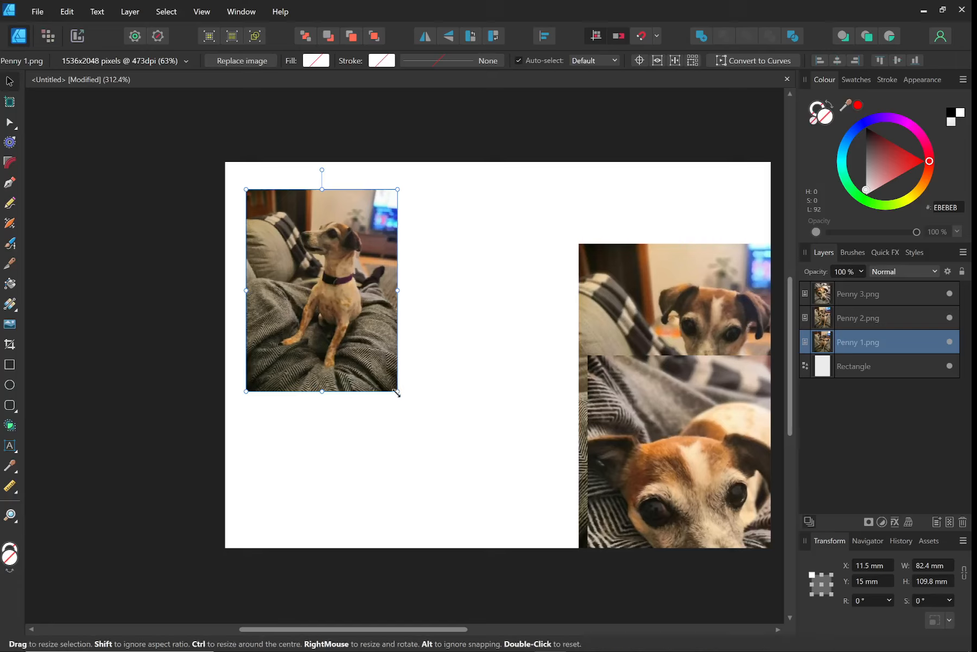
pyautogui.moveTo(397, 391); pyautogui.dragTo(353, 356)
pyautogui.moveTo(319, 298); pyautogui.dragTo(354, 322)
pyautogui.moveTo(346, 313); pyautogui.dragTo(343, 313)
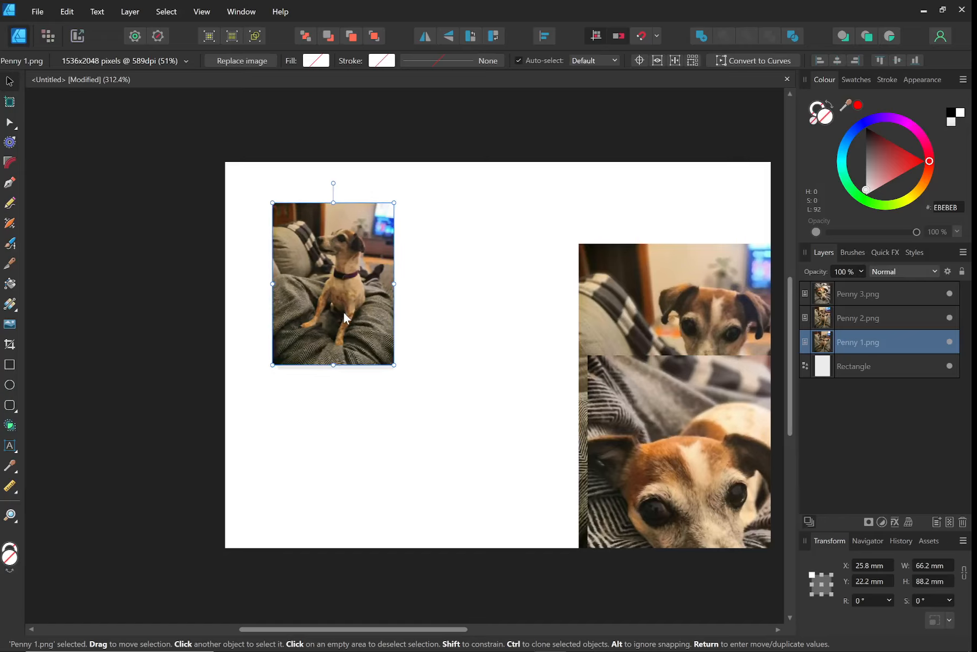
# Delete the Penny 2 and Penny 3 photos from the page
pyautogui.click(621, 283)
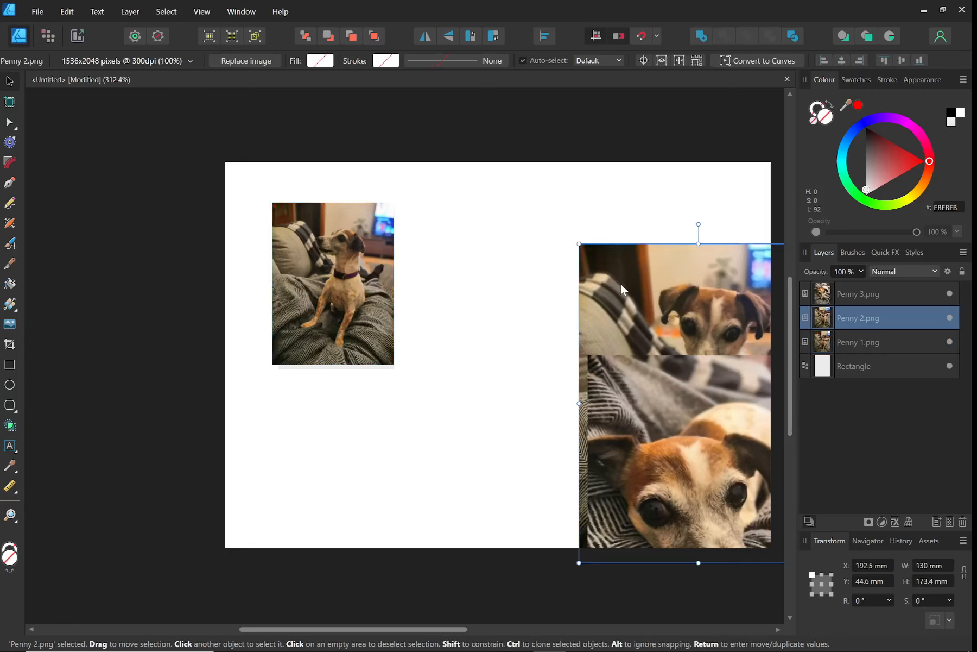
pyautogui.moveTo(654, 294); pyautogui.dragTo(492, 219)
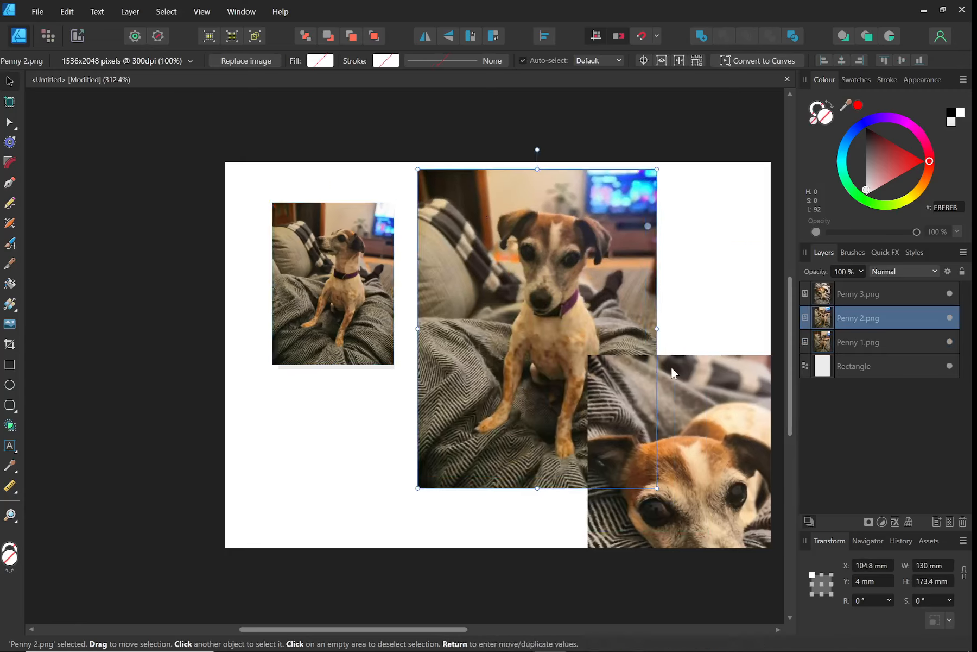
pyautogui.moveTo(671, 366); pyautogui.dragTo(535, 243)
pyautogui.press('Delete')
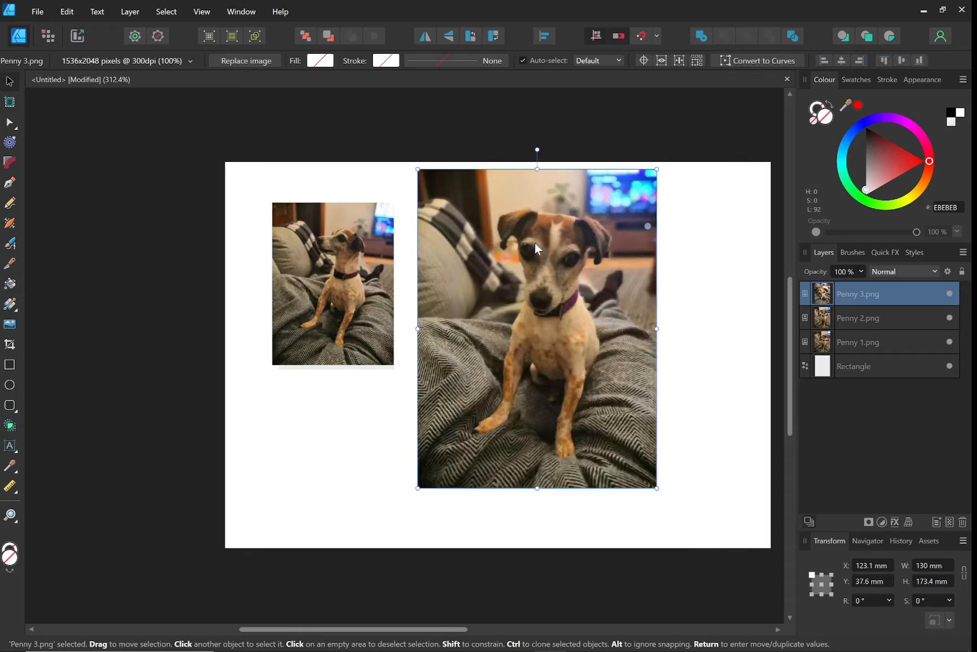
pyautogui.press('Delete')
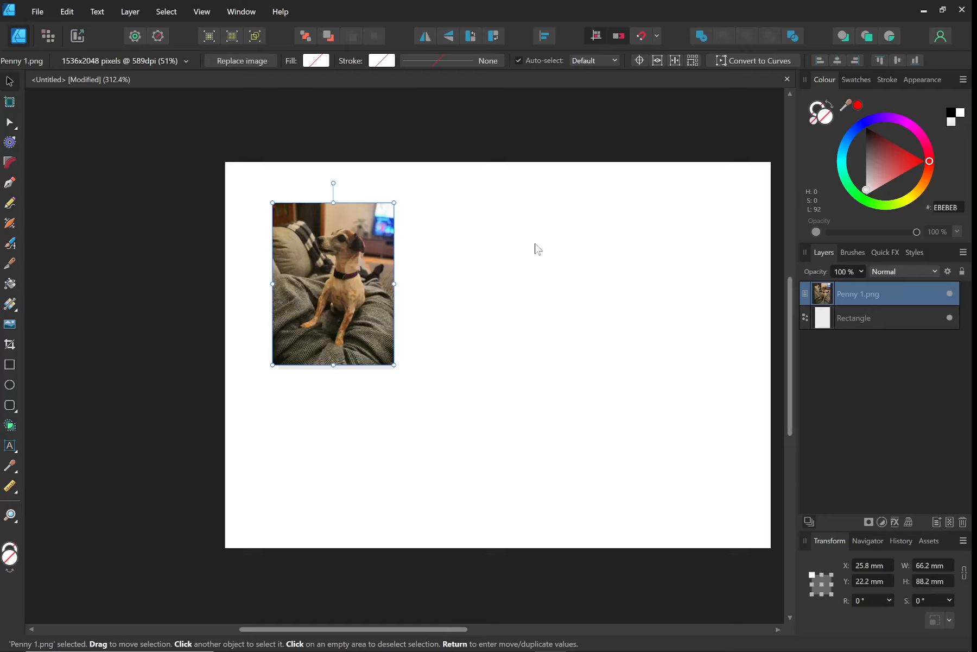
# Move Penny 1 off the grey rectangle to the empty area beside it, at about X 115 mm, Y 34 mm
pyautogui.moveTo(325, 248); pyautogui.dragTo(578, 270)
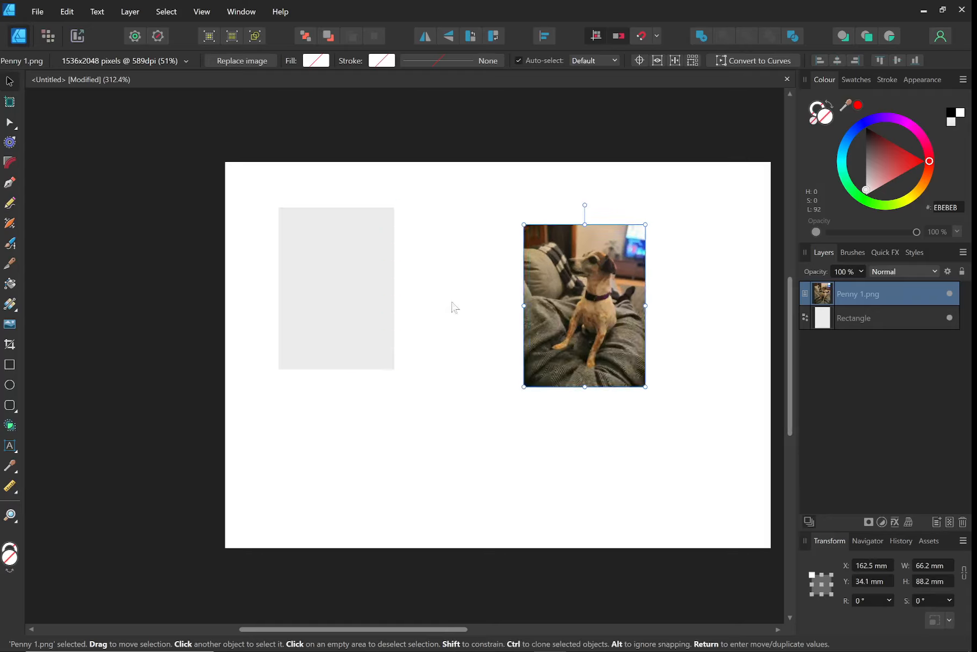
pyautogui.click(362, 290)
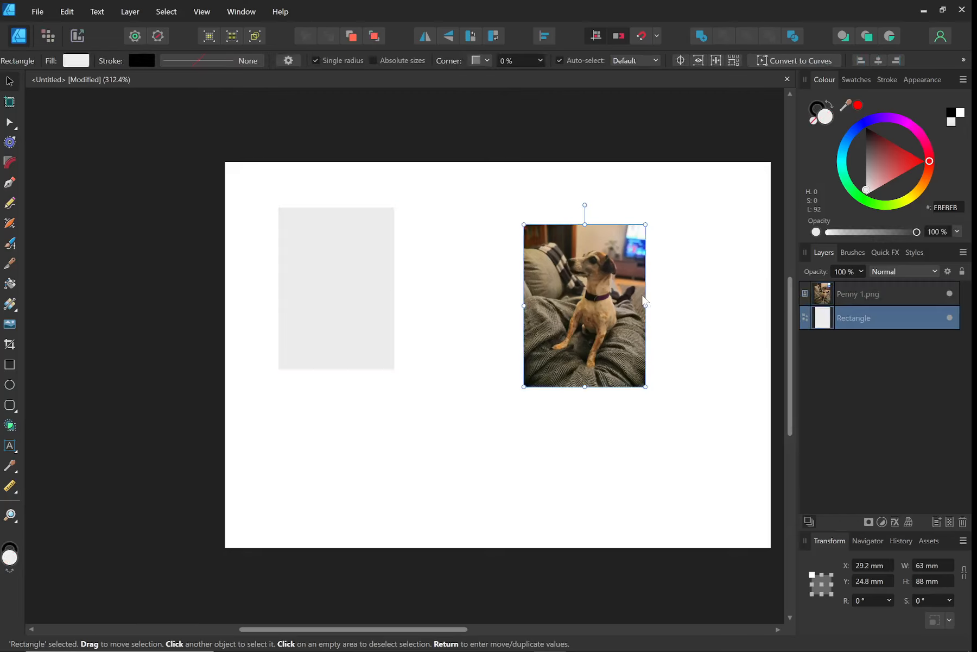
pyautogui.moveTo(538, 293); pyautogui.dragTo(480, 292)
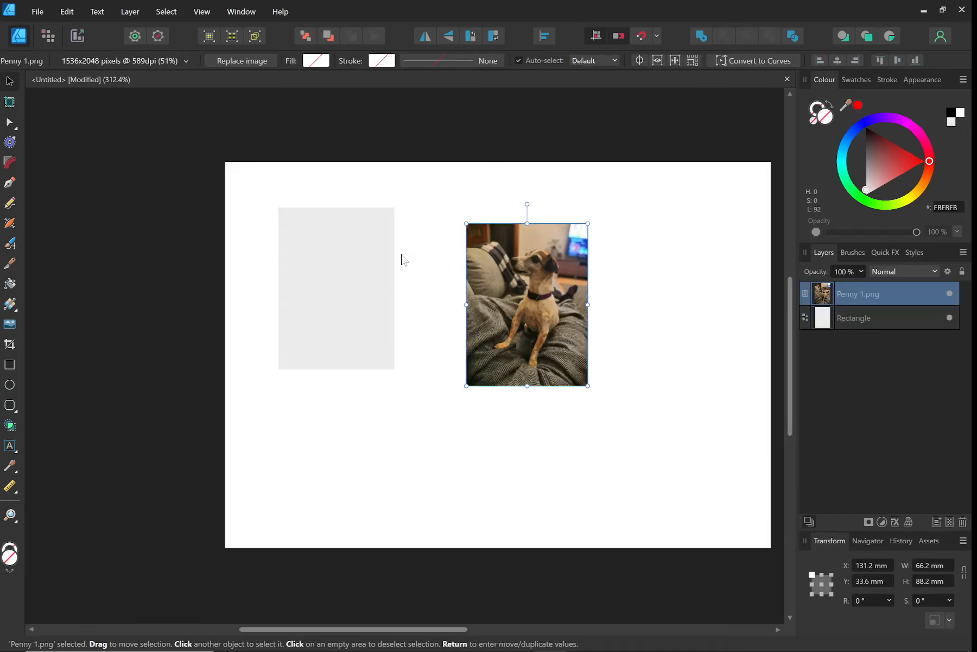
pyautogui.click(371, 261)
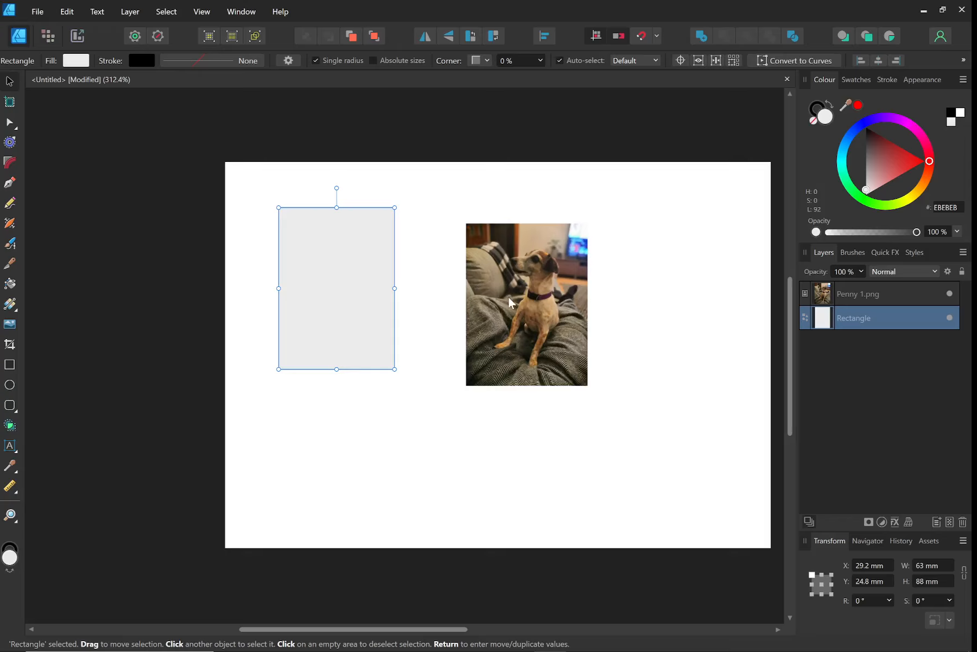
pyautogui.moveTo(508, 297); pyautogui.dragTo(479, 299)
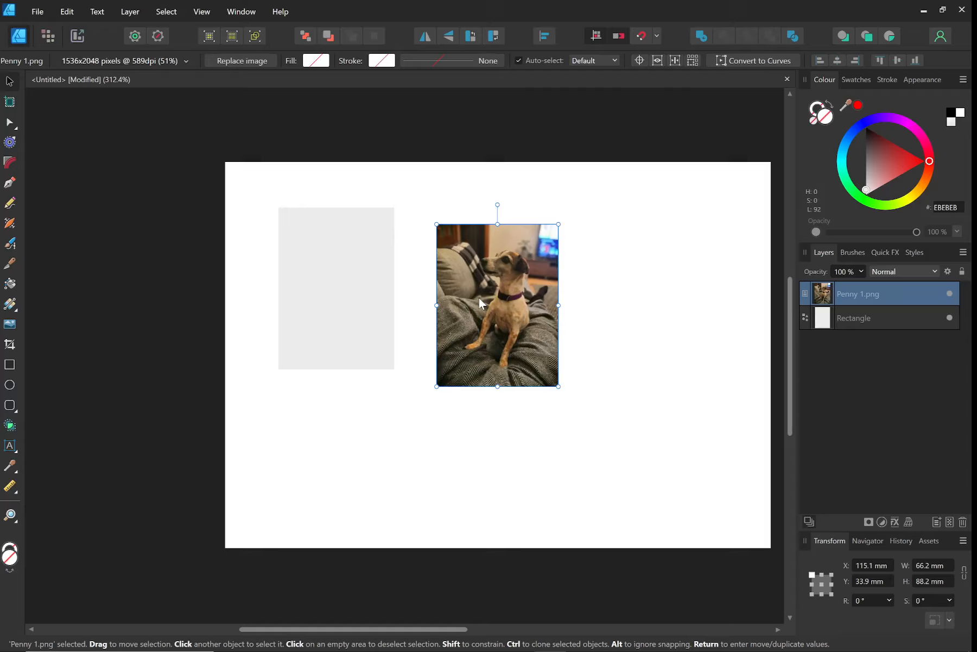
# Move Penny 1 to about X 43 mm, Y 38 mm so it partly overlaps the grey rectangle, and select the rectangle
pyautogui.moveTo(472, 286); pyautogui.dragTo(342, 296)
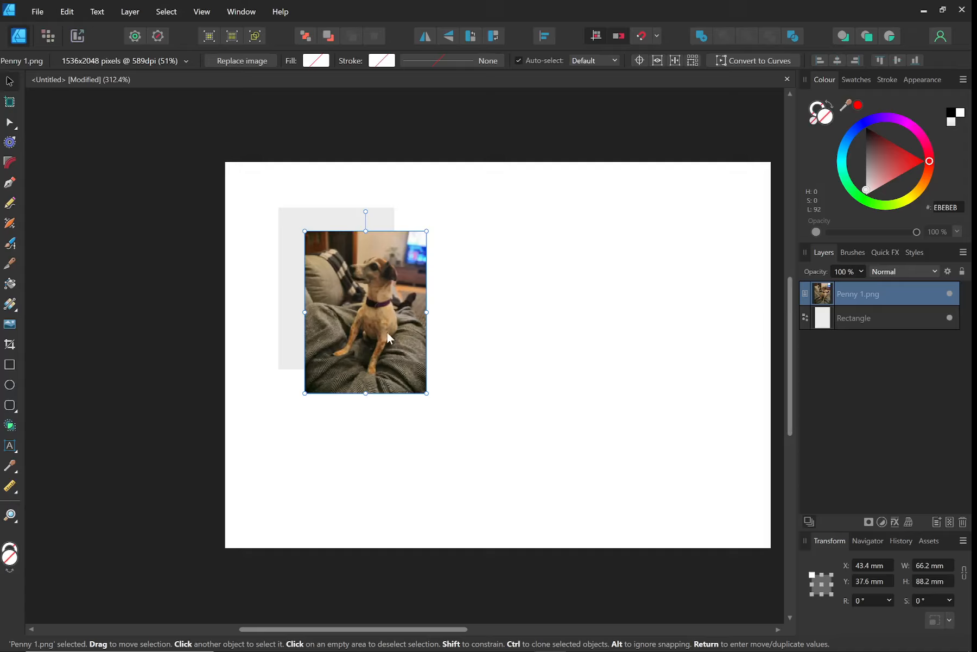
pyautogui.click(287, 233)
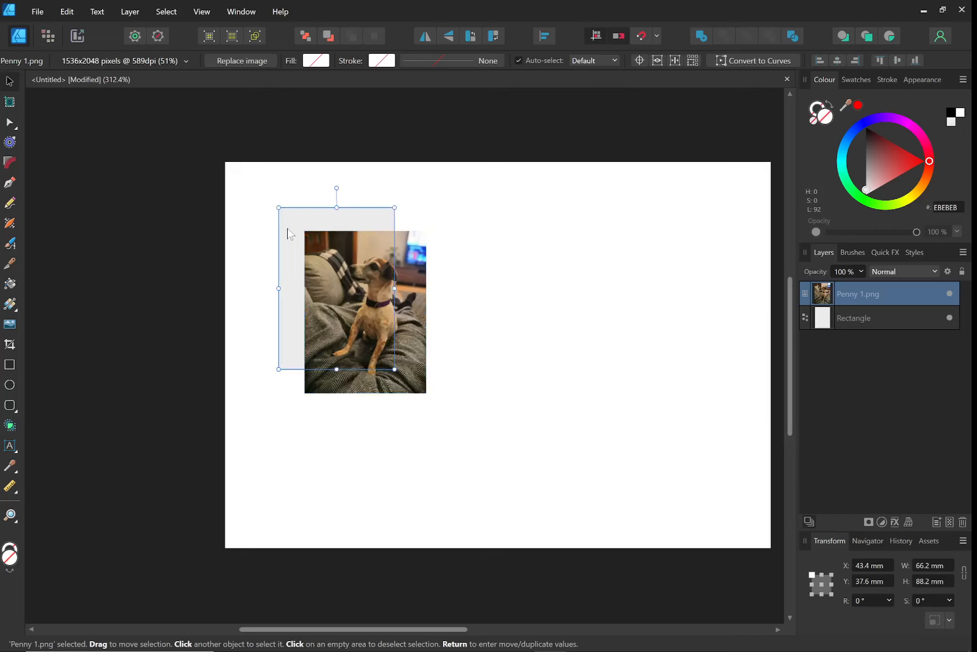
# Bring the grey rectangle to the front so it stacks above the Penny 1 photo
pyautogui.rightClick(289, 233)
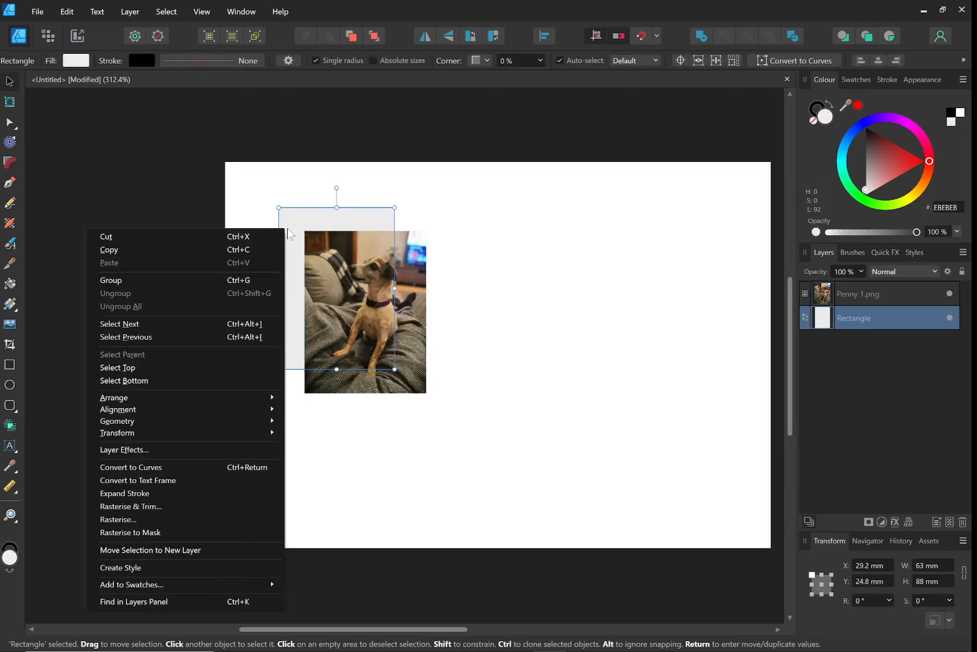
pyautogui.moveTo(151, 399)
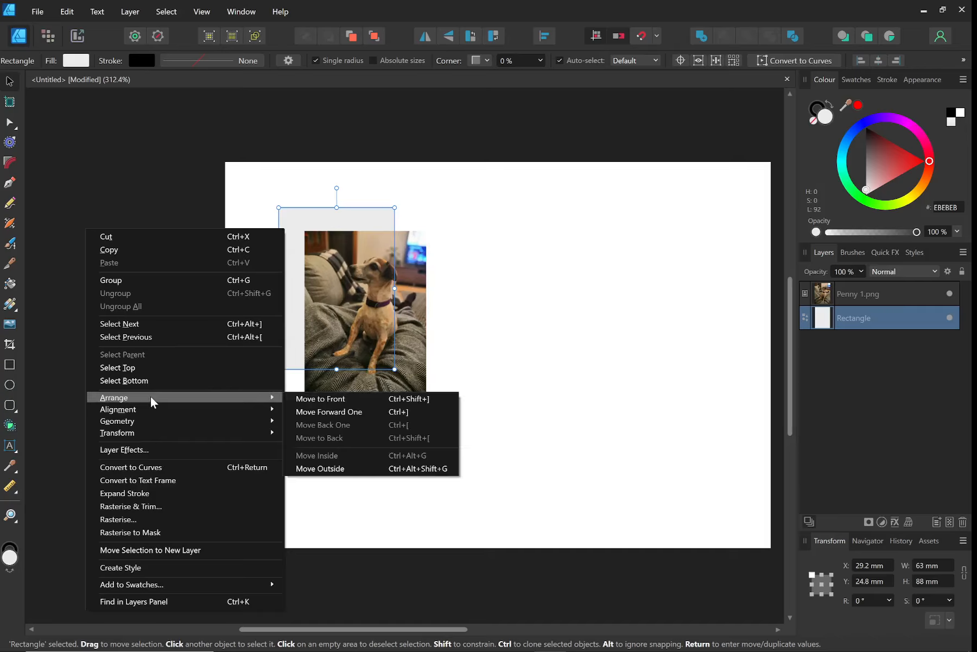
pyautogui.click(321, 400)
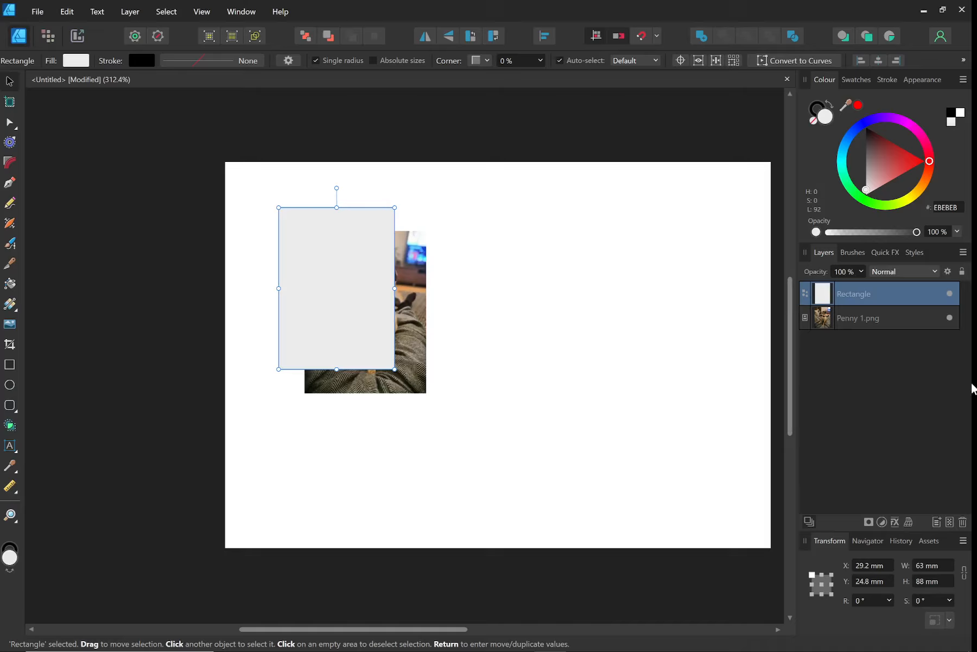
# Add a new layer, shift the grey rectangle to about X 20 mm, Y 22 mm, and place it inside Layer1
pyautogui.click(935, 524)
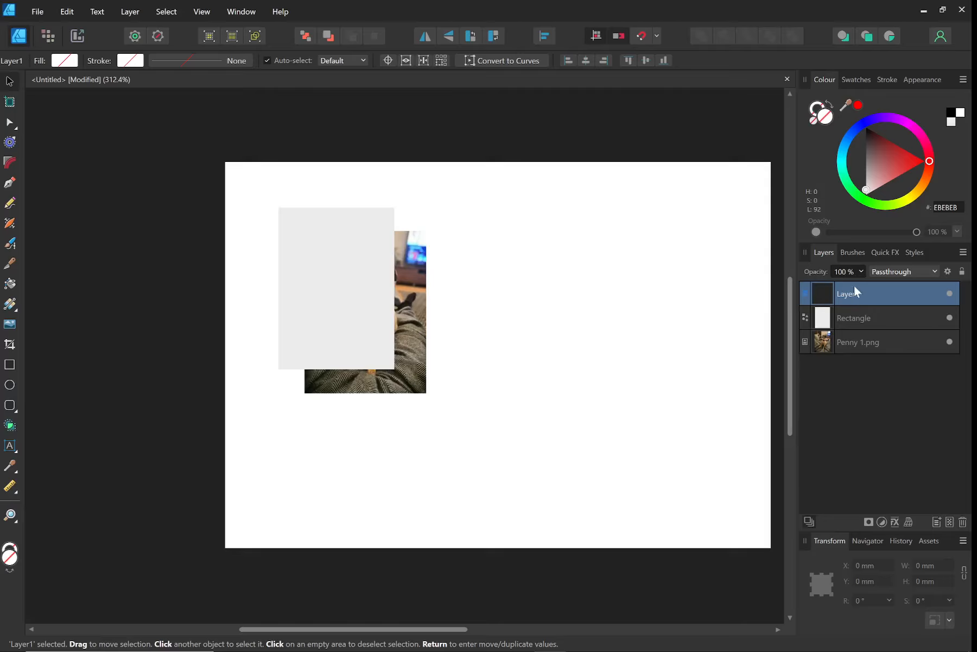
pyautogui.click(849, 407)
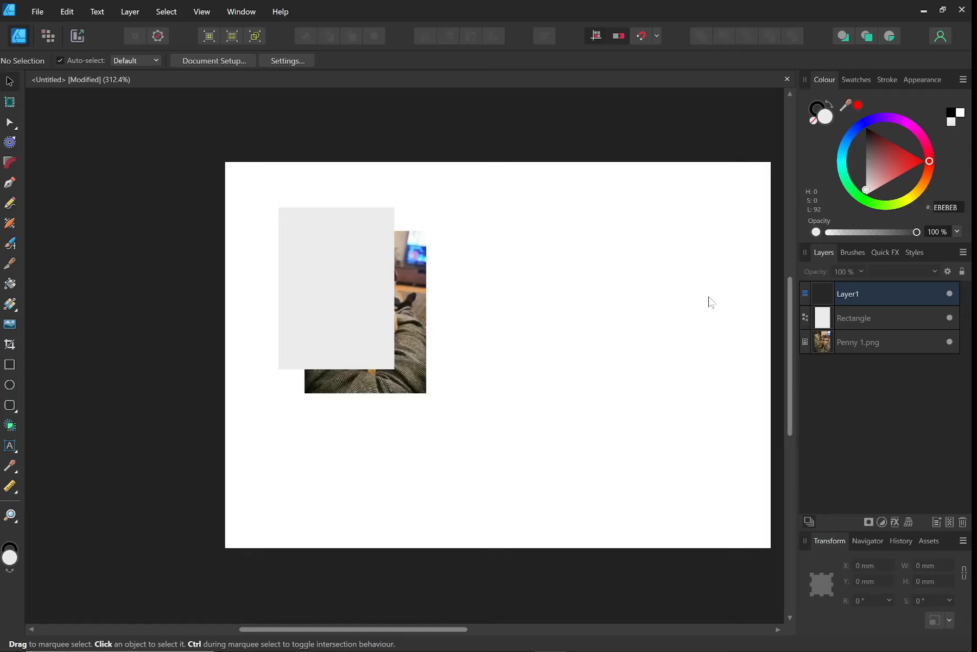
pyautogui.click(313, 277)
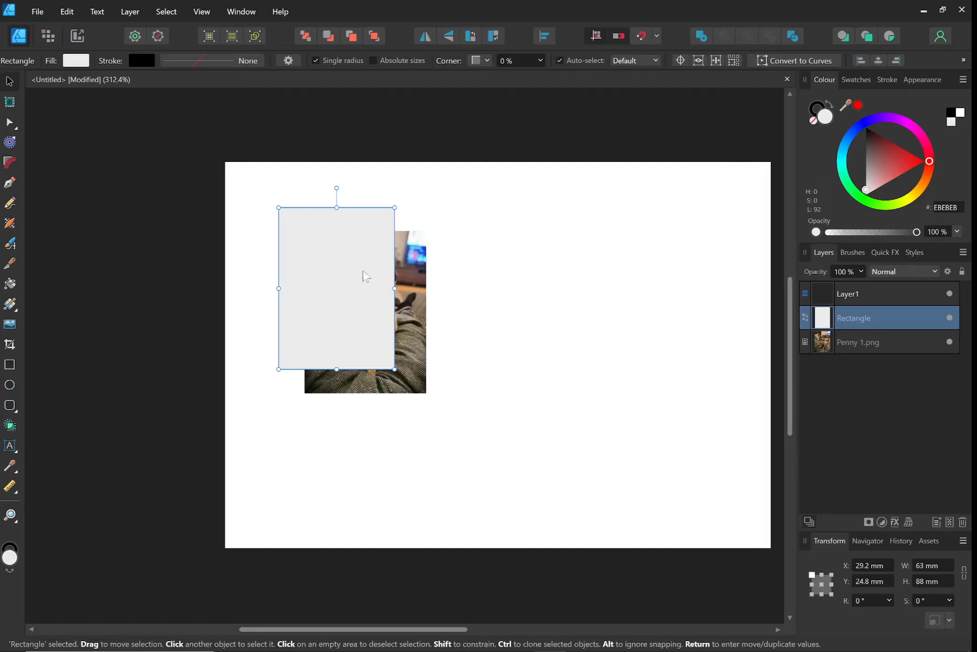
pyautogui.moveTo(364, 290); pyautogui.dragTo(343, 286)
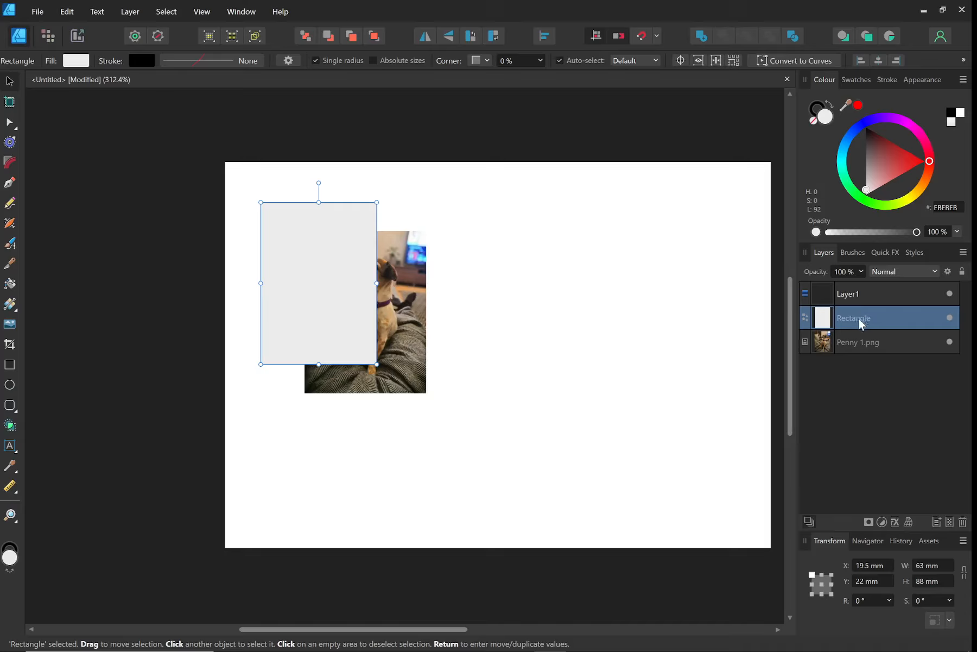
pyautogui.moveTo(855, 298); pyautogui.dragTo(859, 297)
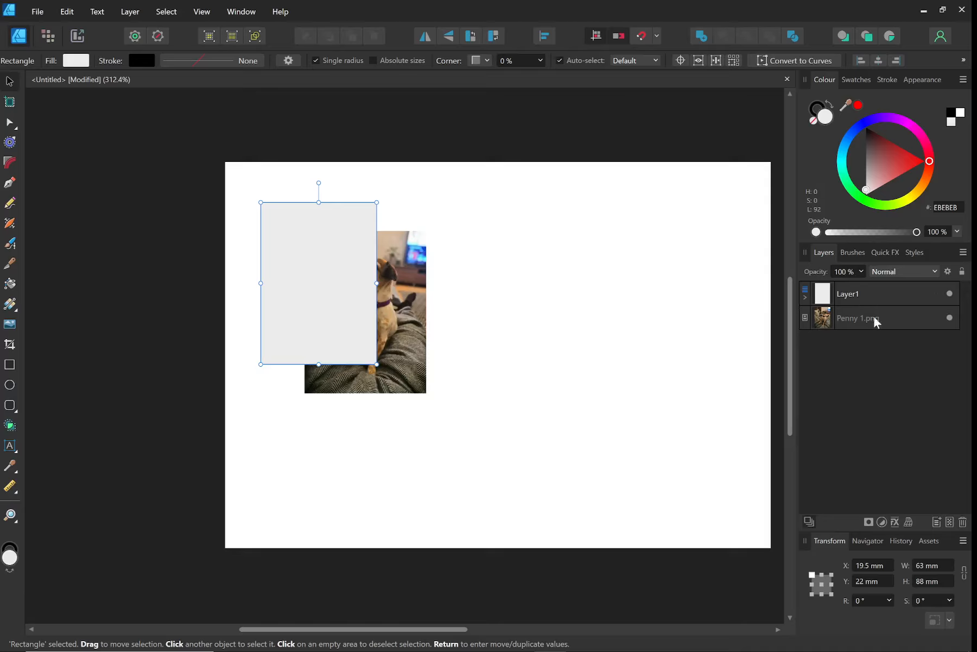
# Hide and show the Penny 1 photo and Layer1 one after the other
pyautogui.click(950, 317)
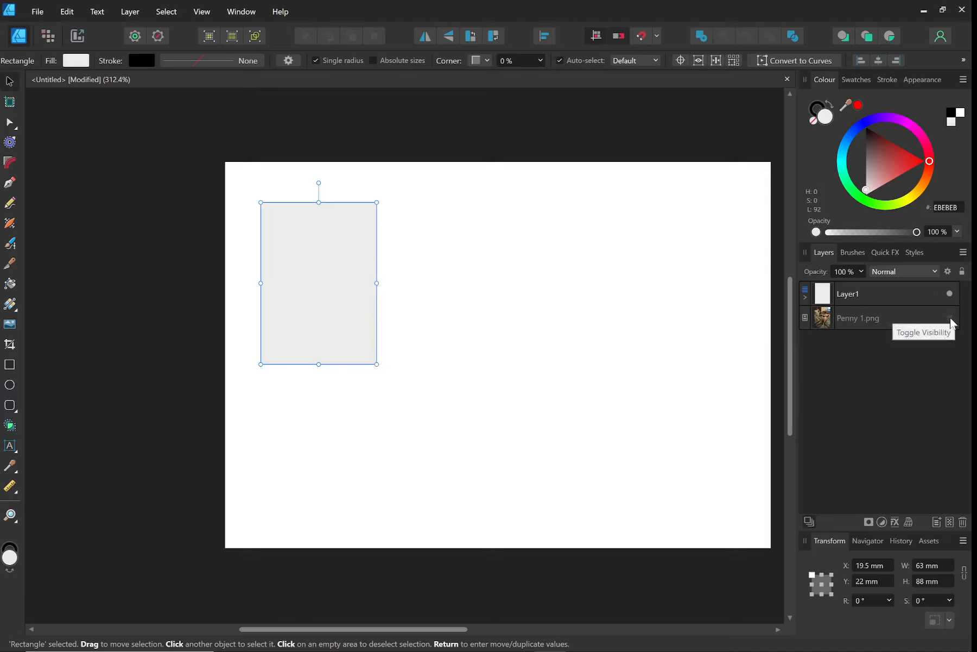
pyautogui.click(950, 317)
pyautogui.click(949, 293)
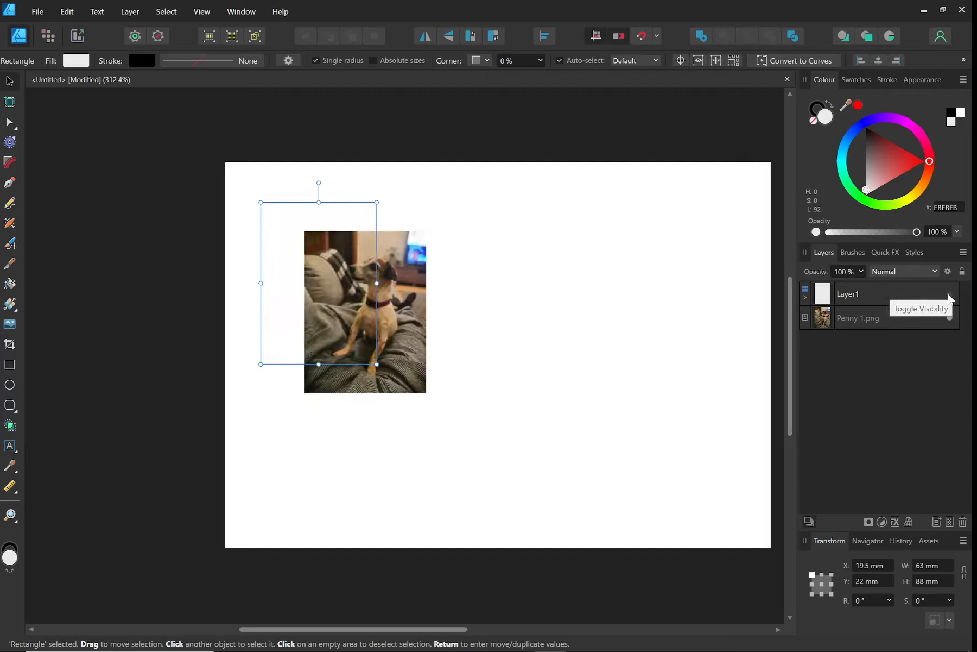
pyautogui.click(949, 293)
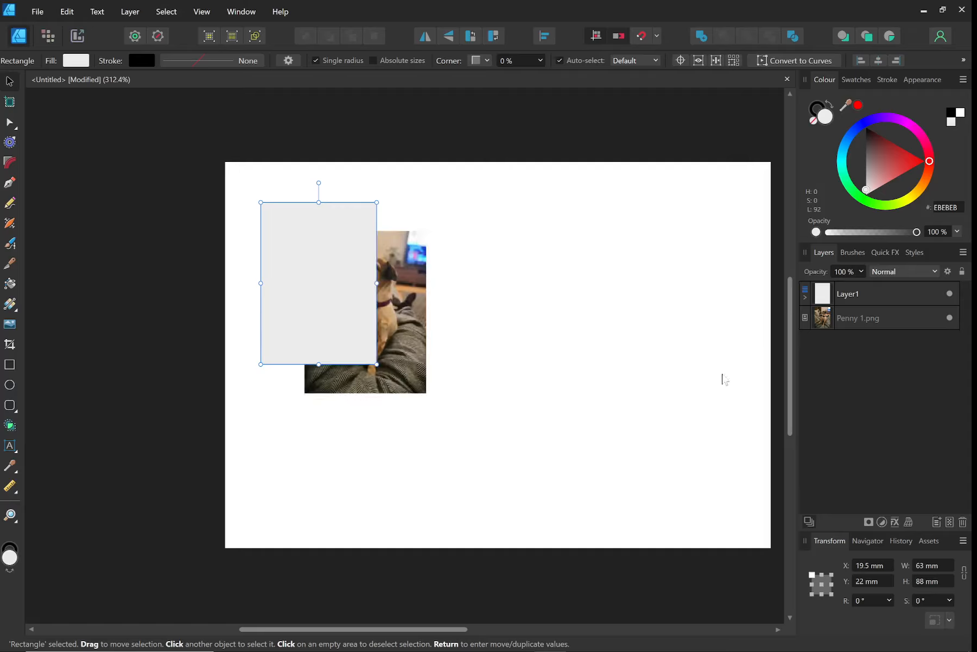
# Move the grey rectangle to about X 30 mm, Y 18 mm and Penny 1 beside it at about X 104 mm, Y 20 mm
pyautogui.click(578, 368)
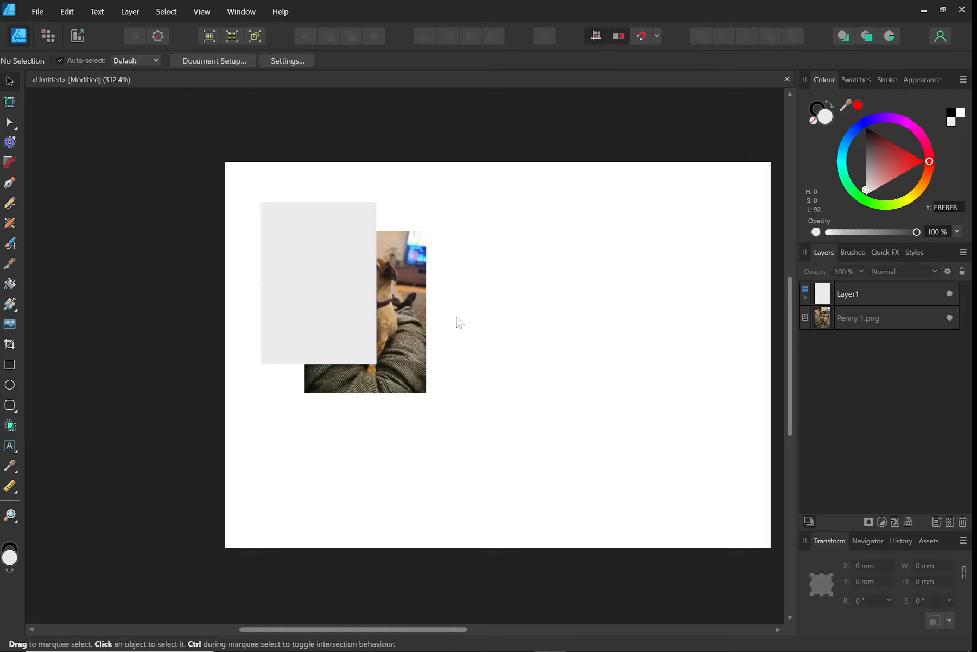
pyautogui.moveTo(288, 295); pyautogui.dragTo(374, 330)
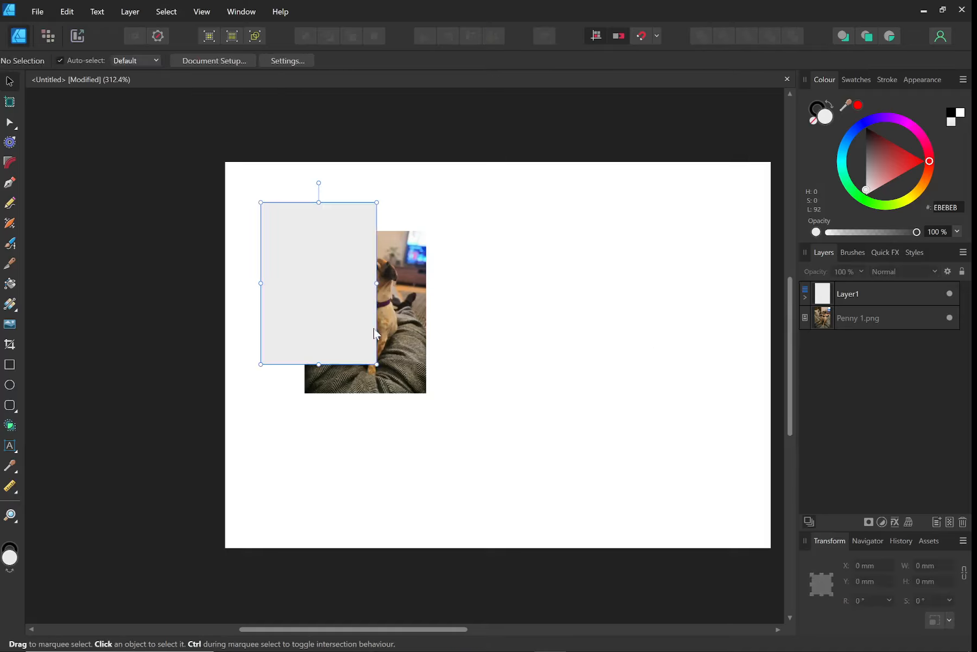
pyautogui.moveTo(324, 277); pyautogui.dragTo(327, 244)
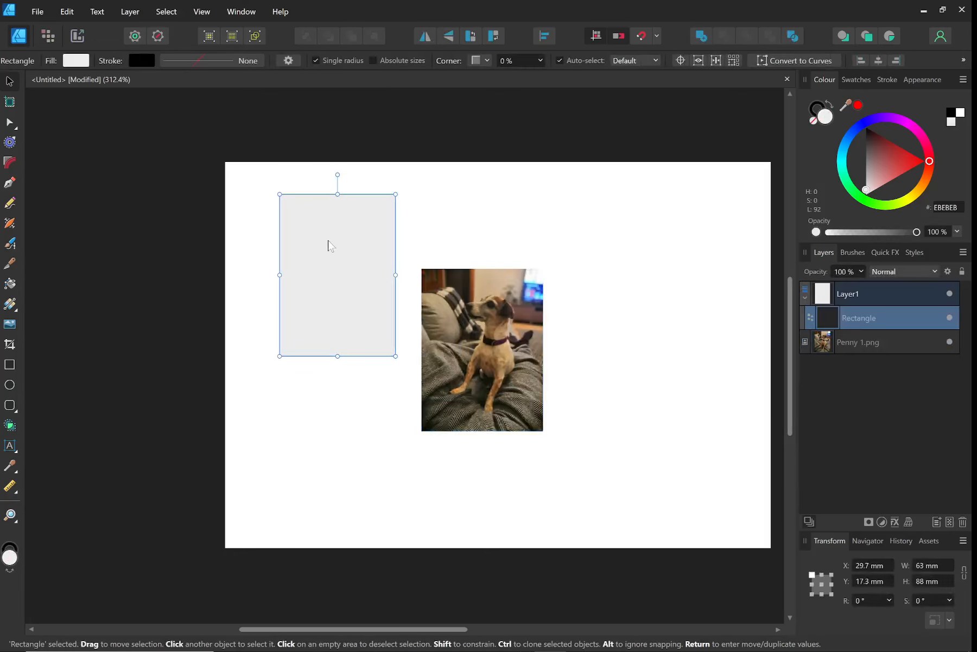
pyautogui.moveTo(515, 408); pyautogui.dragTo(513, 336)
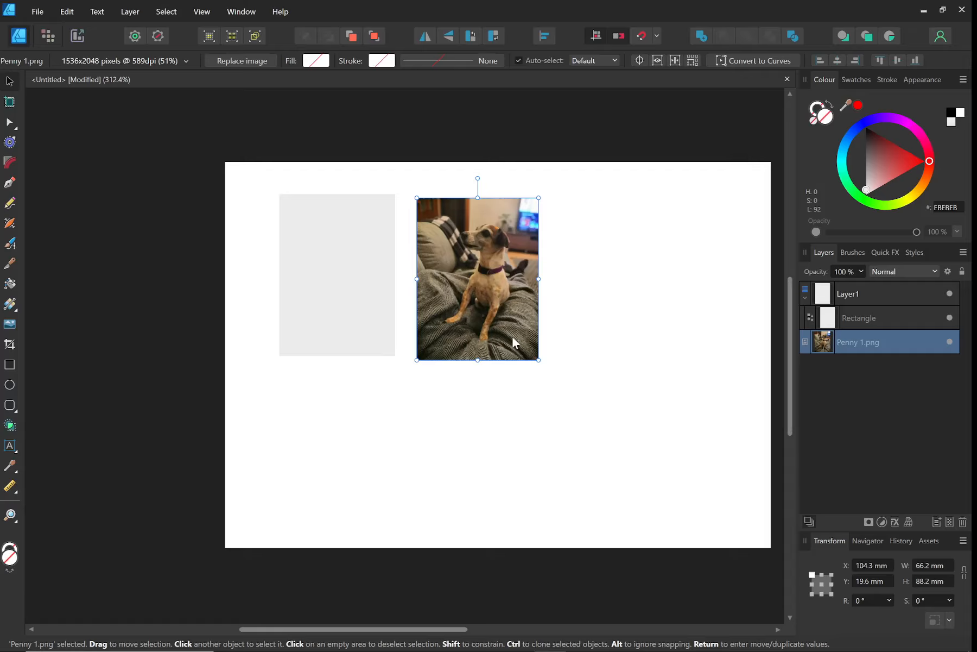
pyautogui.click(343, 244)
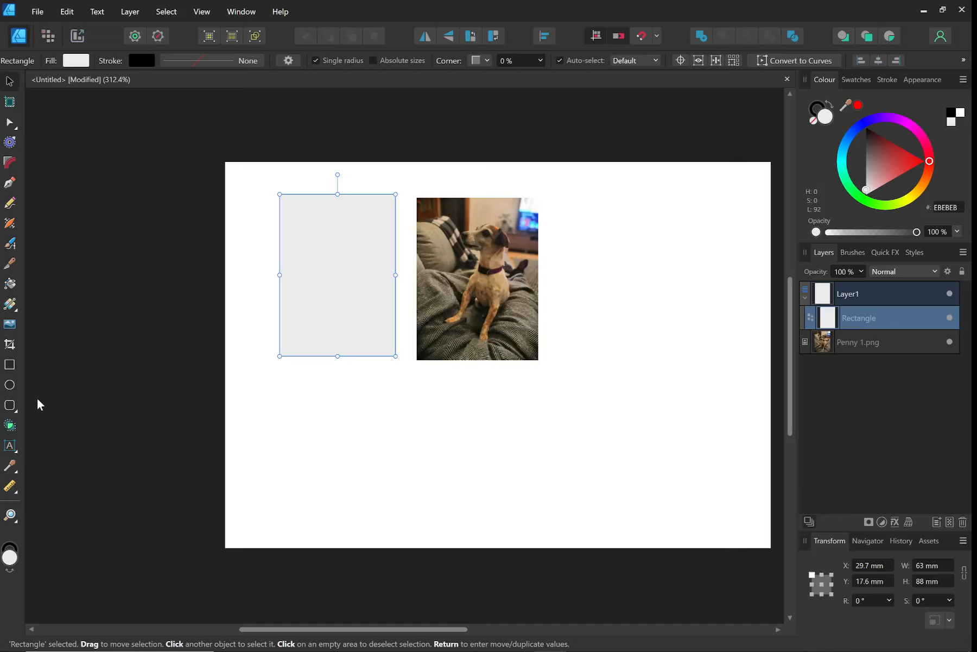
pyautogui.rightClick(330, 273)
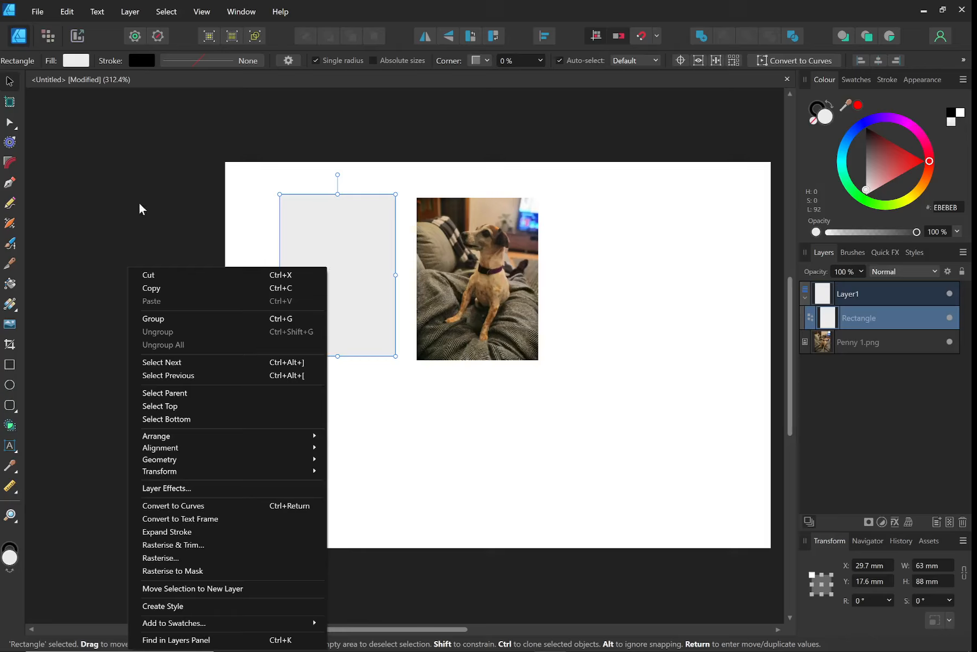
pyautogui.click(83, 337)
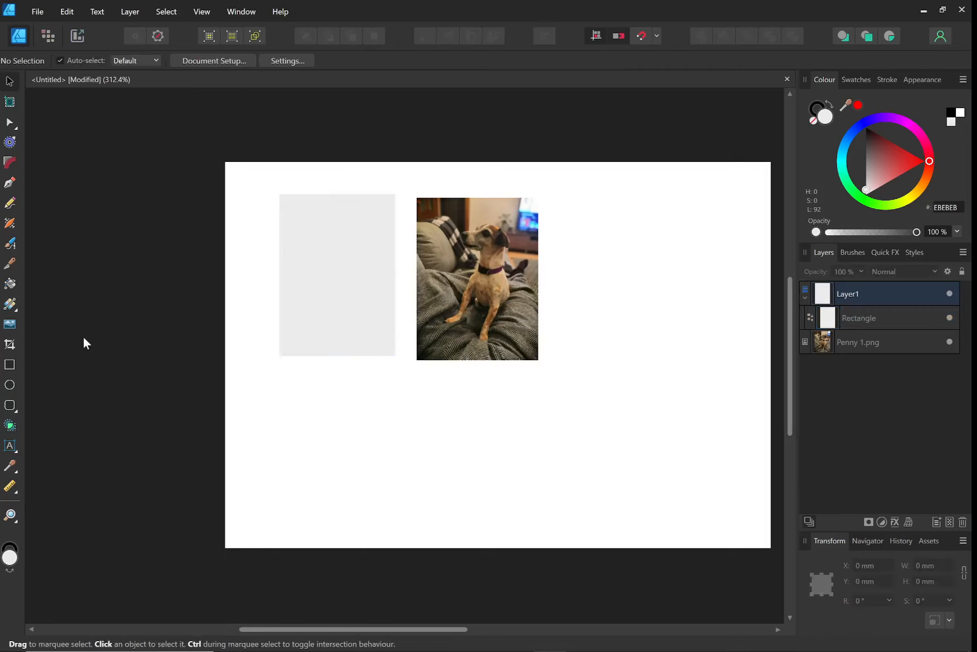
# Try the Contour tool and the Node tool on the grey rectangle
pyautogui.click(343, 274)
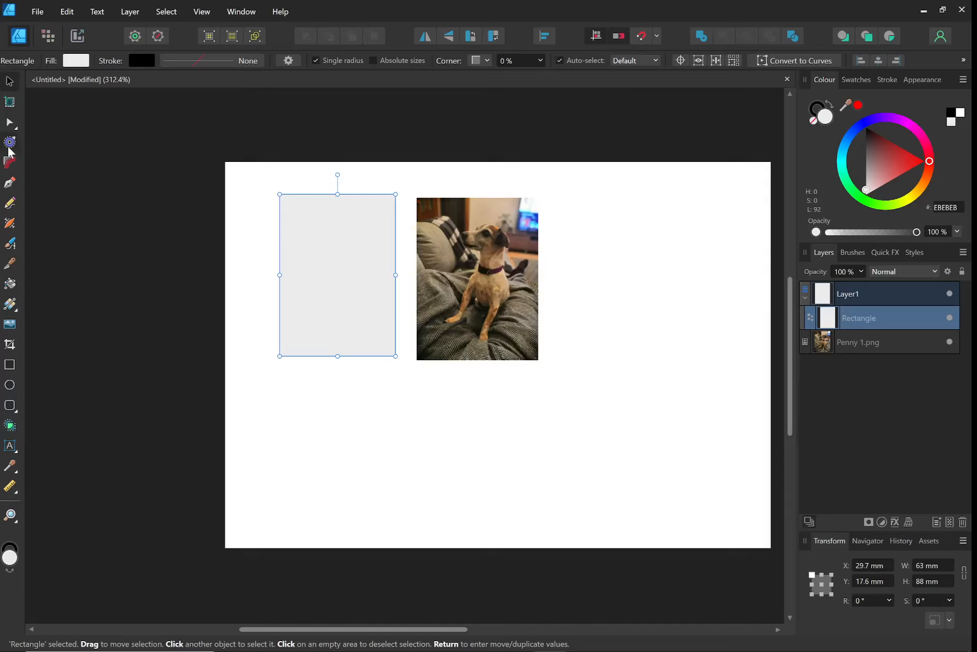
pyautogui.click(10, 143)
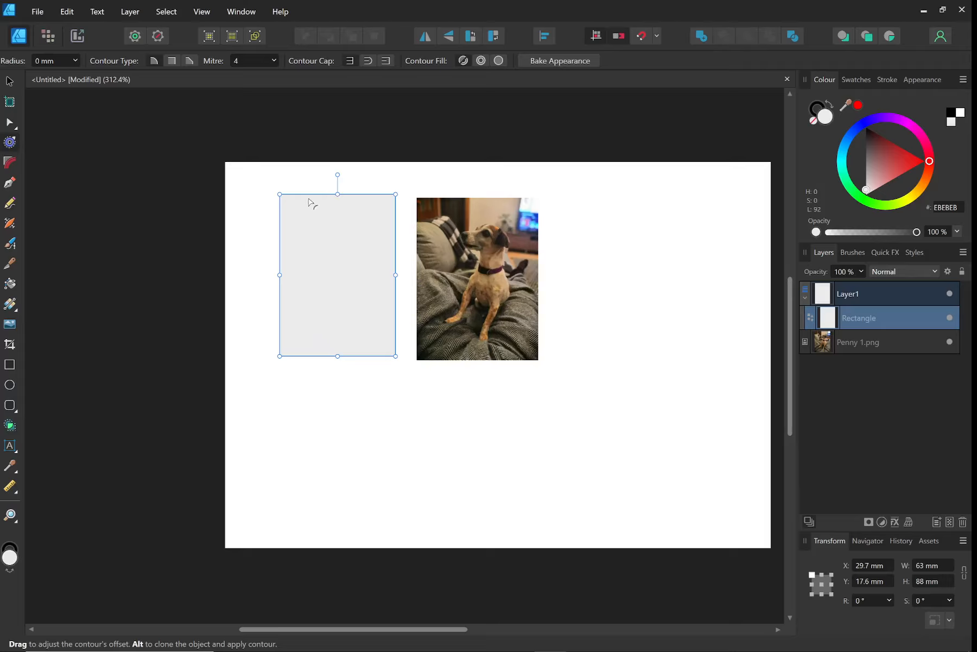
pyautogui.scroll(3, 304, 228)
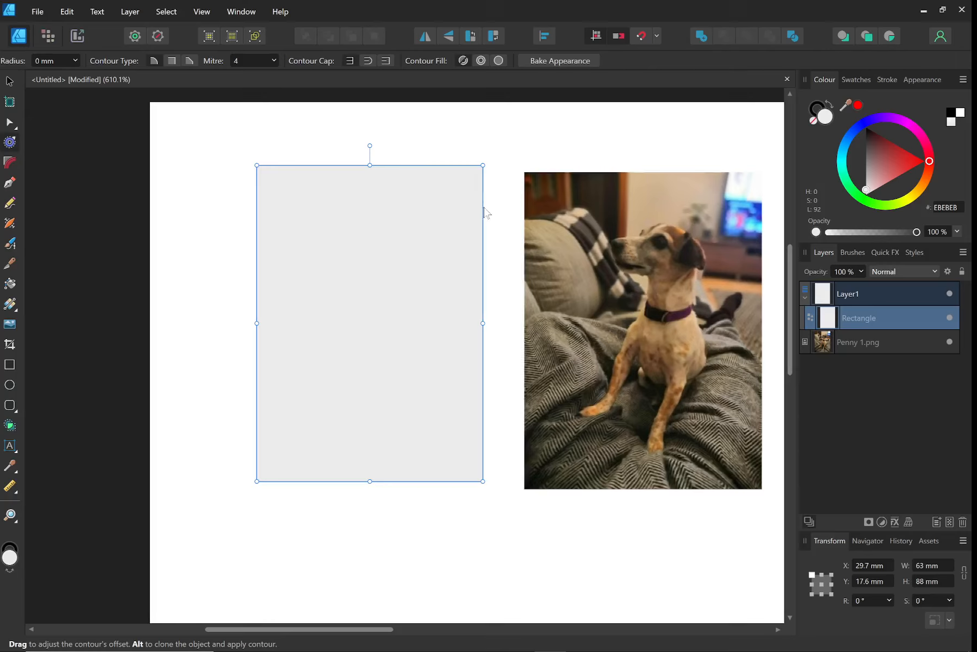
pyautogui.press('a')
pyautogui.click(212, 185)
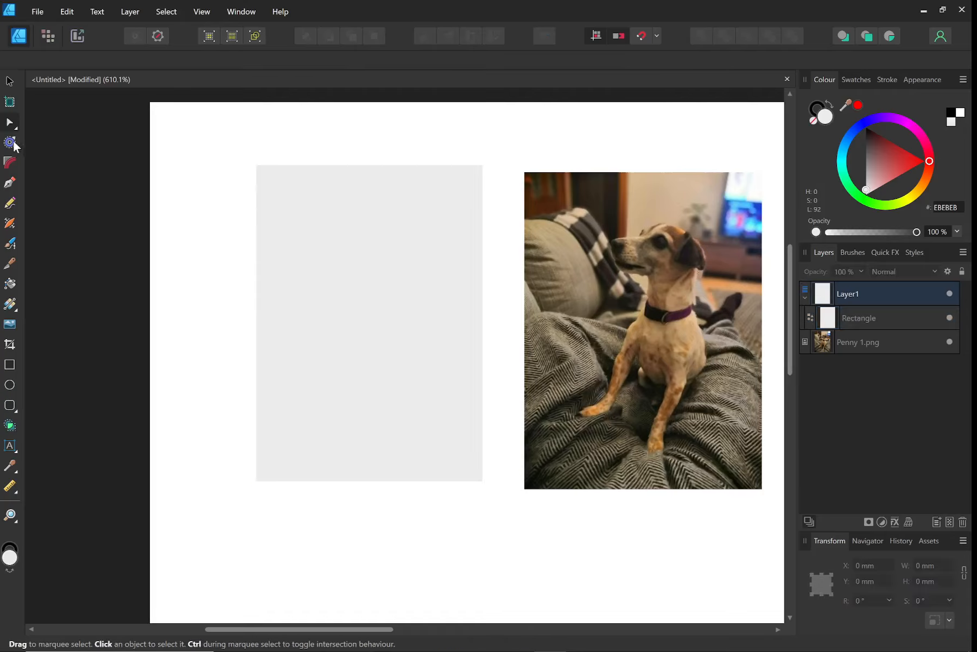
pyautogui.click(9, 144)
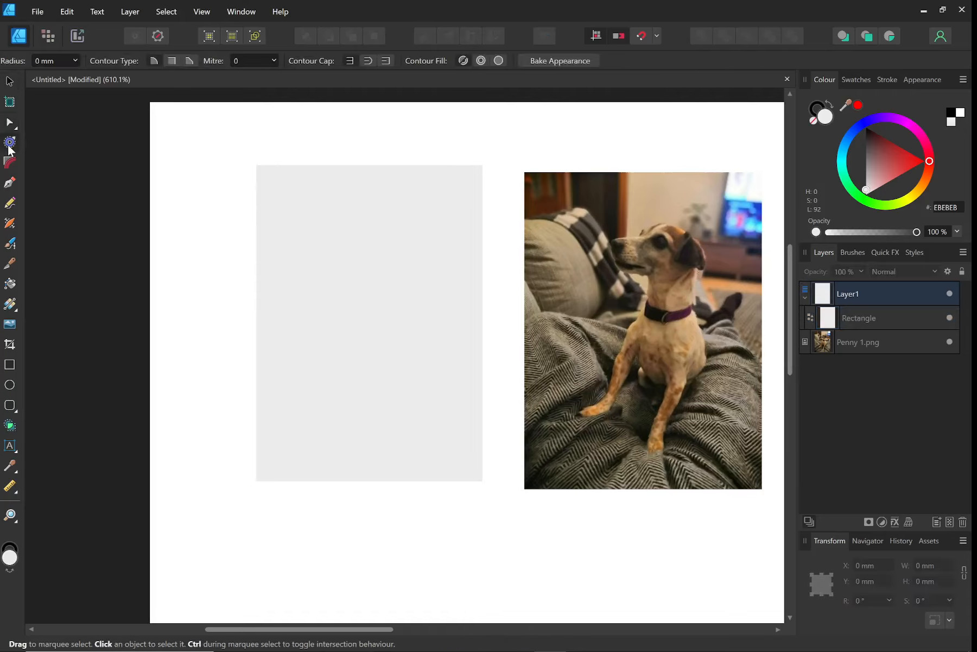
pyautogui.click(257, 198)
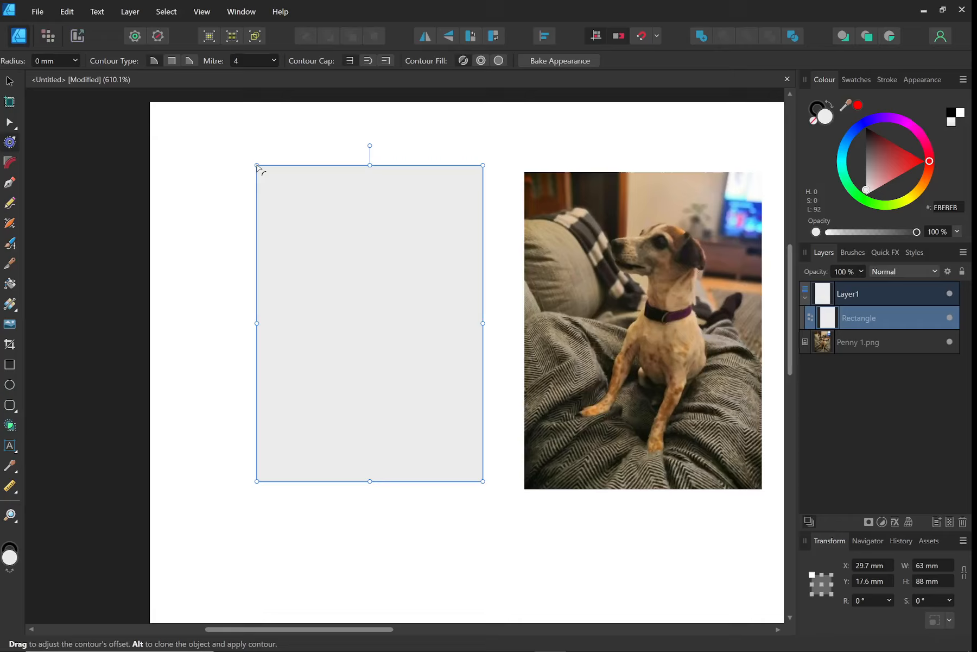
pyautogui.click(9, 122)
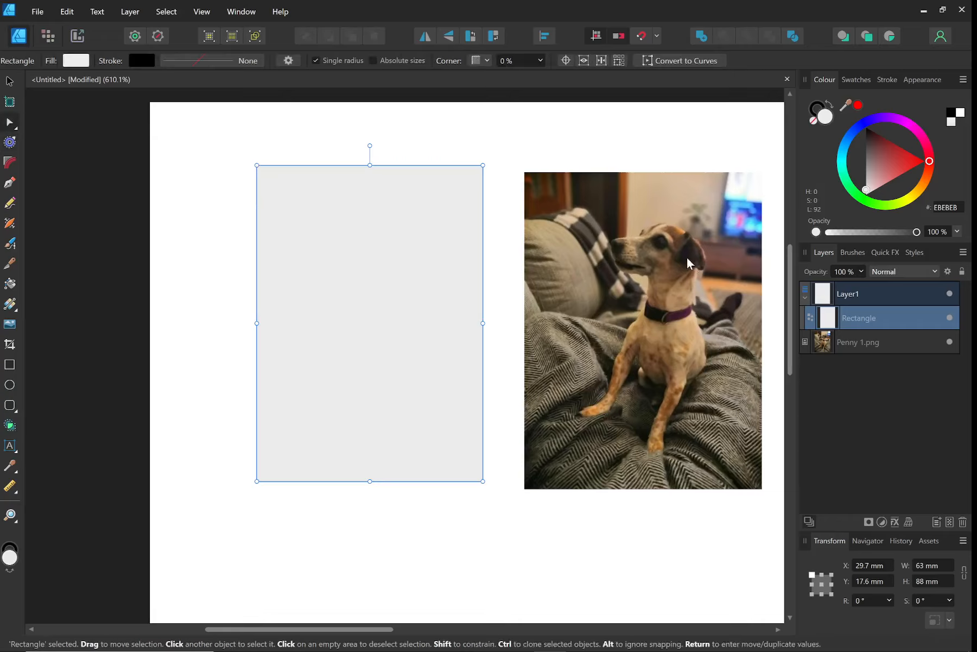
pyautogui.doubleClick(890, 320)
pyautogui.click(834, 320)
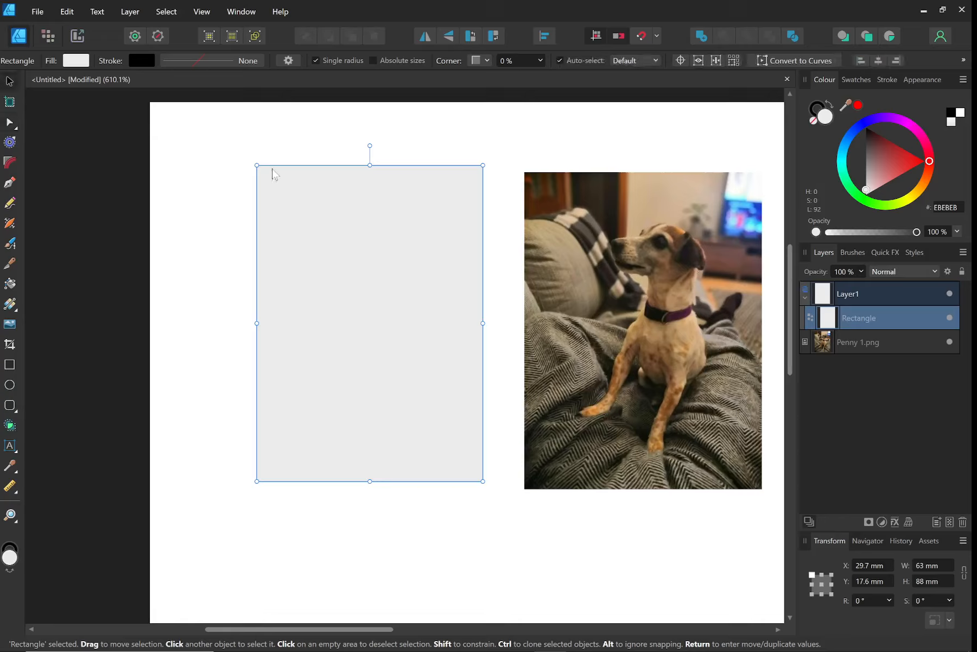
pyautogui.click(282, 139)
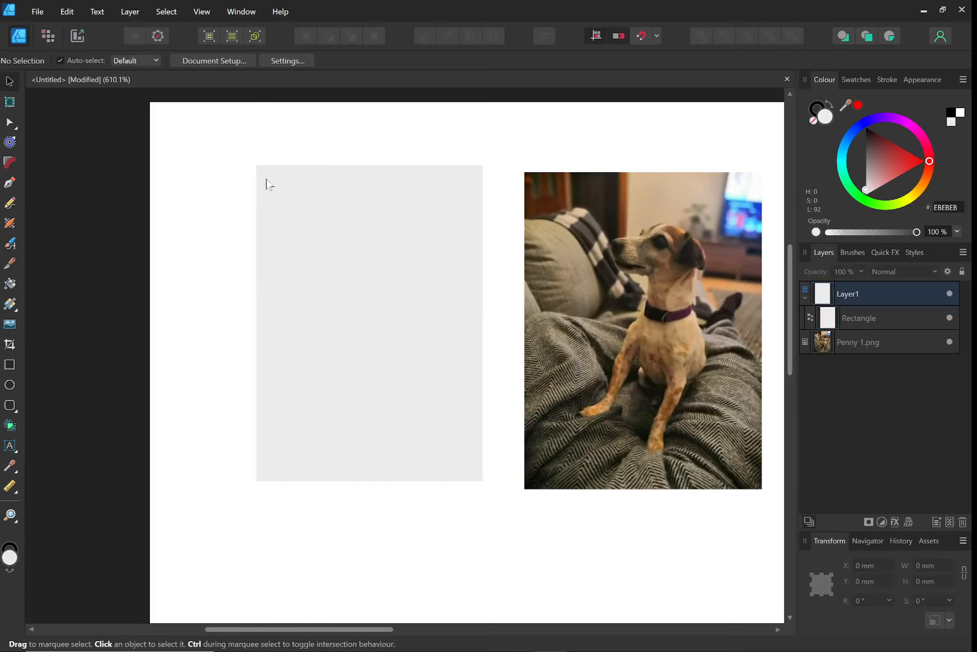
pyautogui.click(296, 171)
pyautogui.rightClick(296, 171)
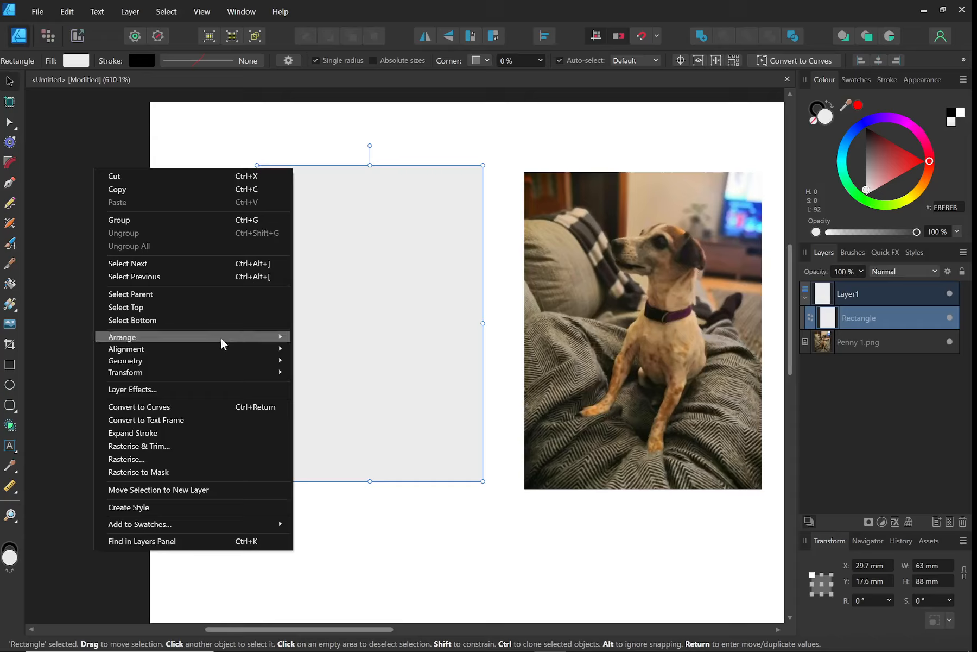
pyautogui.moveTo(205, 368)
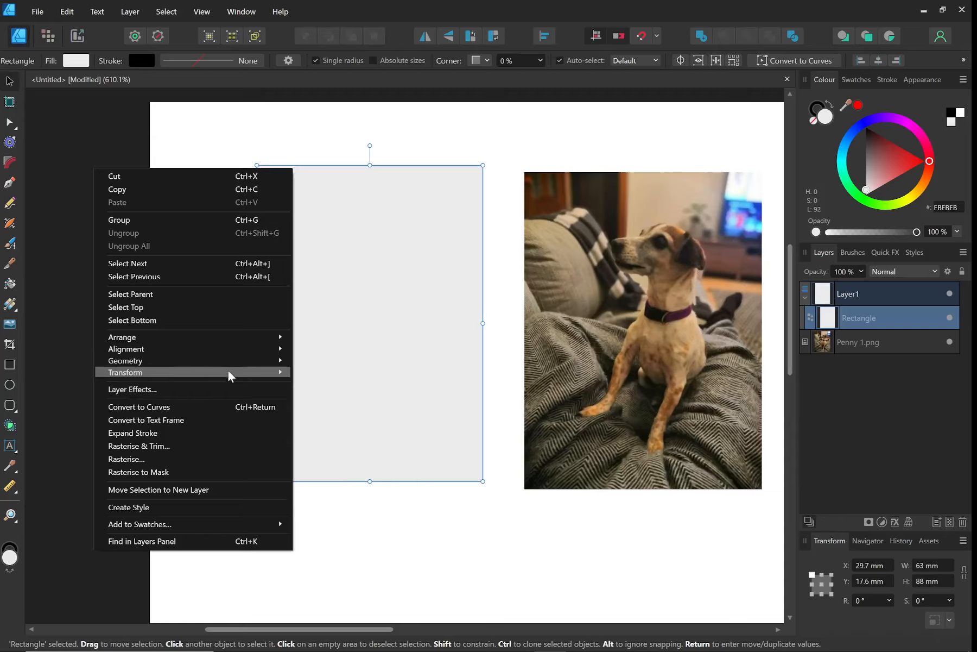
pyautogui.moveTo(231, 348)
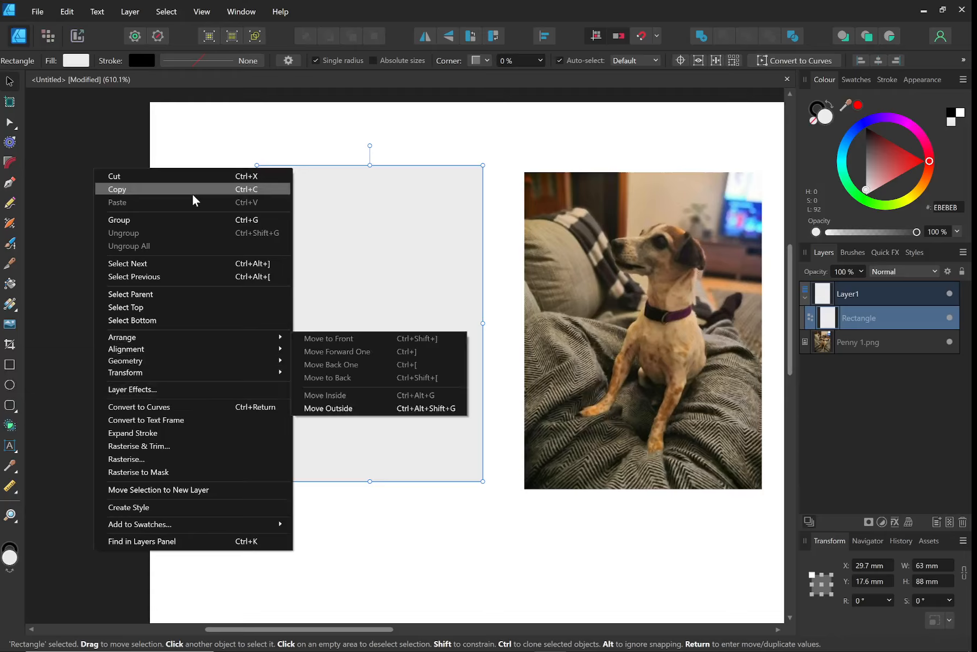
pyautogui.click(424, 199)
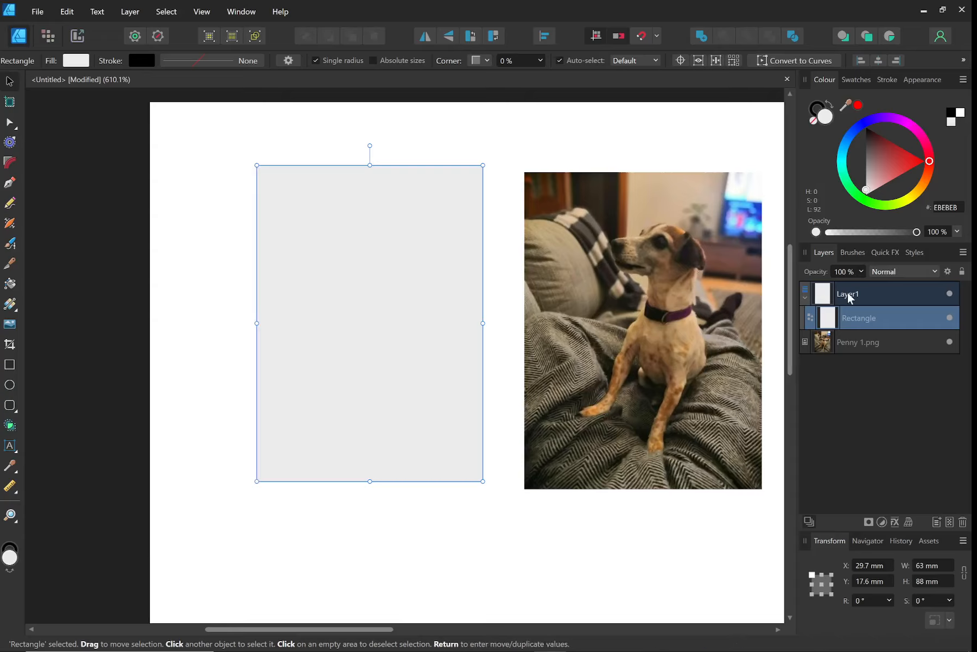
# Give the grey rectangle a solid 0.2 pt stroke
pyautogui.click(884, 83)
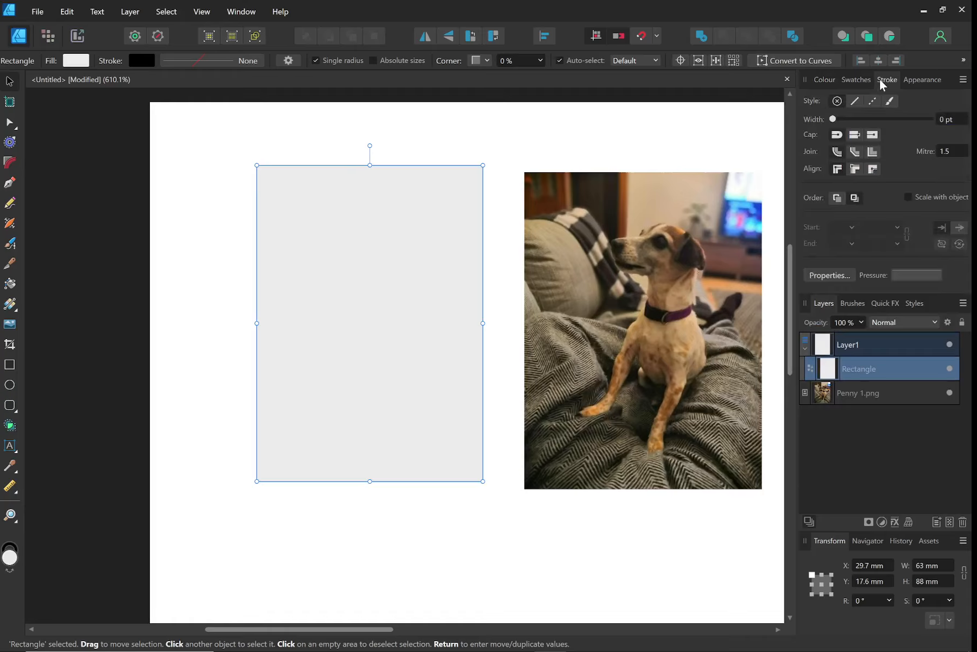
pyautogui.click(854, 102)
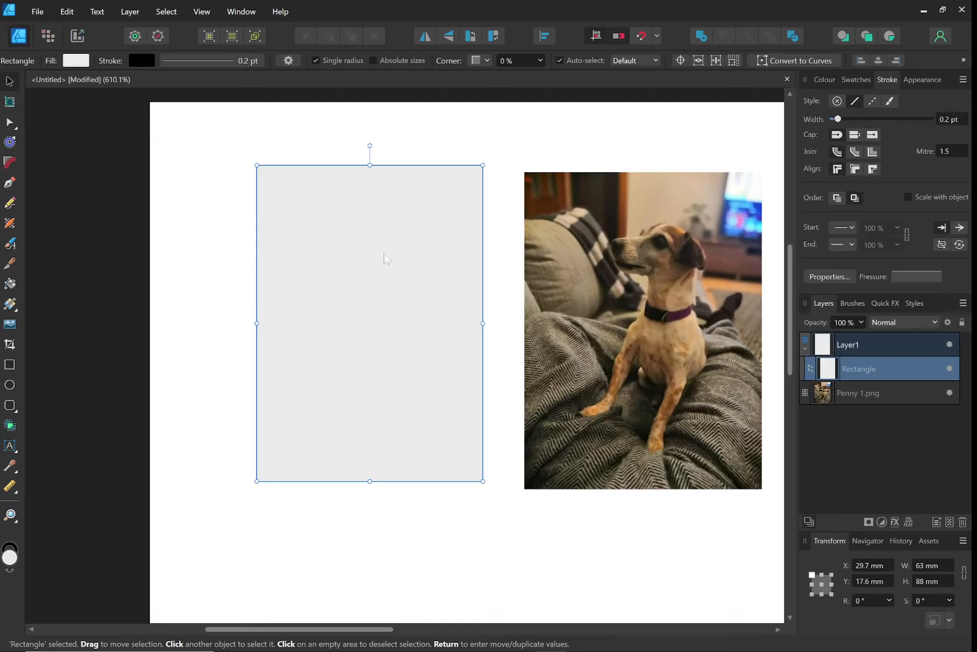
pyautogui.click(208, 181)
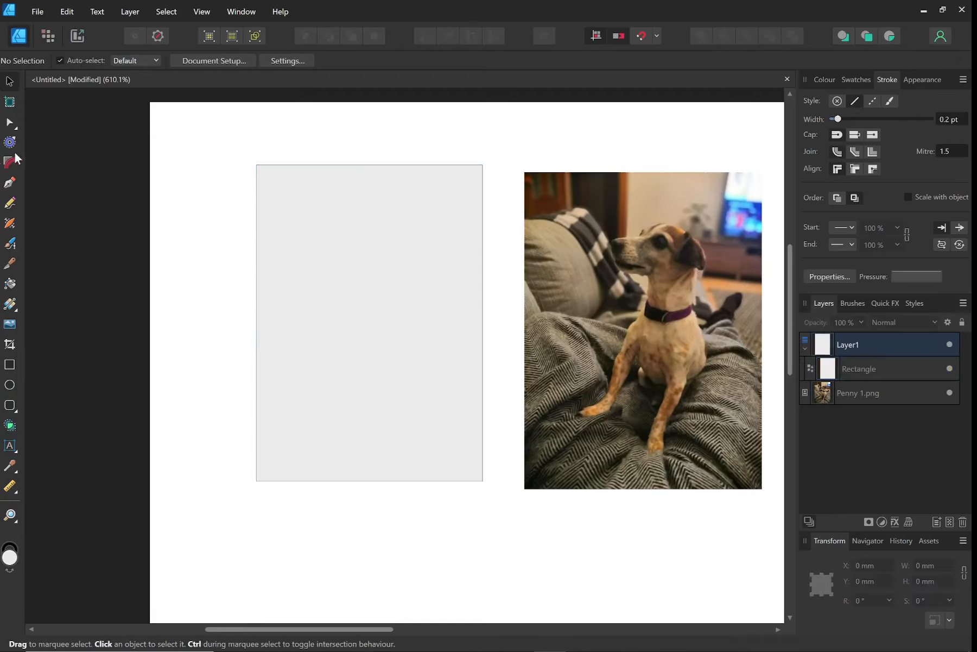
# Try a rounded outward contour of about 9.7 mm on the grey rectangle and undo it
pyautogui.click(11, 143)
pyautogui.click(258, 205)
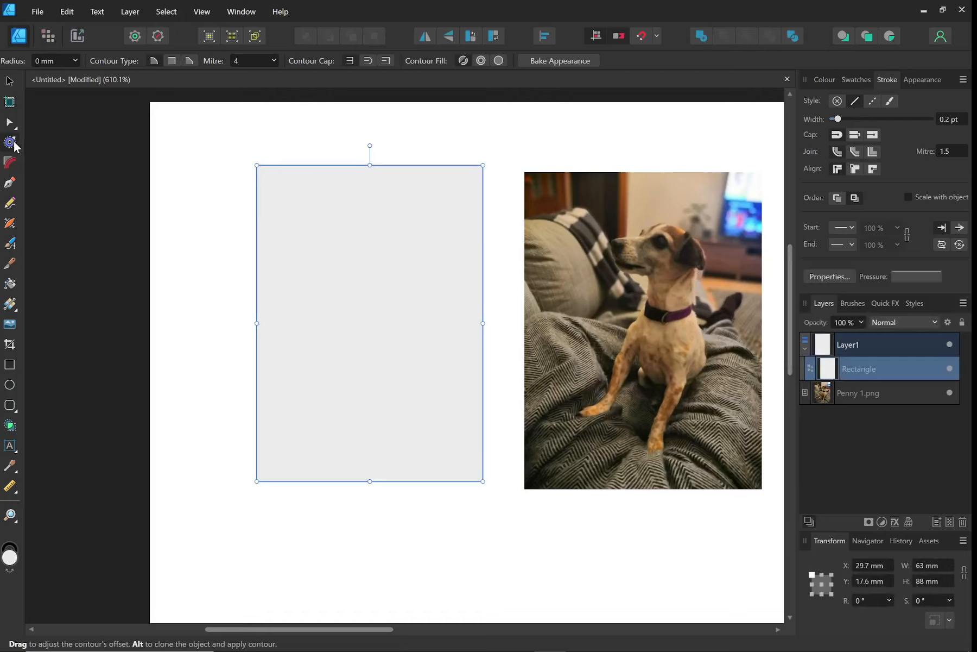
pyautogui.click(75, 61)
pyautogui.moveTo(78, 76)
pyautogui.mouseDown()
pyautogui.moveTo(90, 77)
pyautogui.moveTo(65, 76)
pyautogui.moveTo(87, 77)
pyautogui.mouseUp()
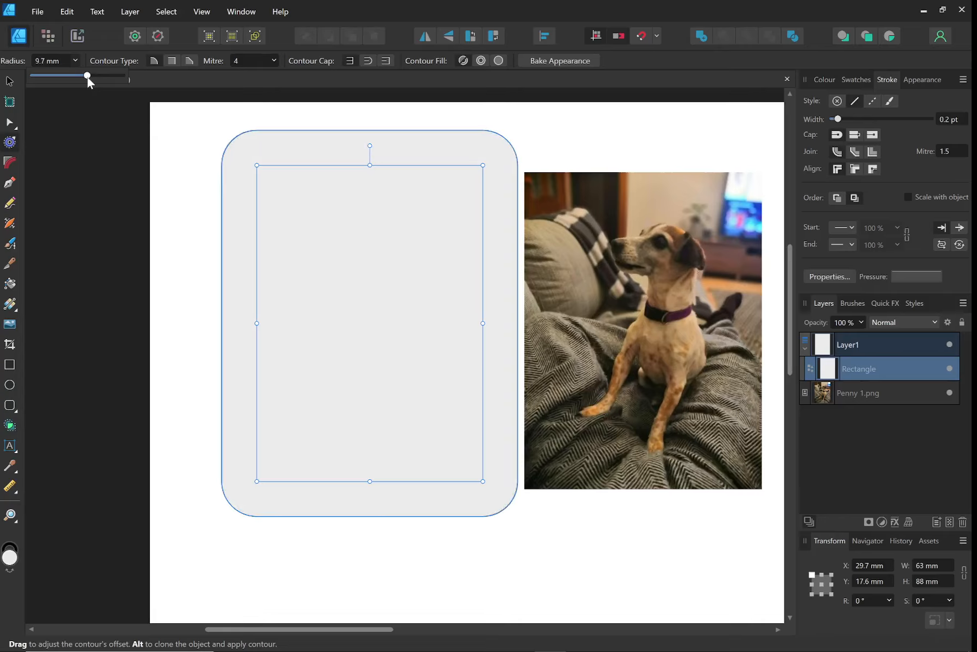
pyautogui.hotkey('ctrl', 'z')
pyautogui.hotkey('ctrl', 'd')
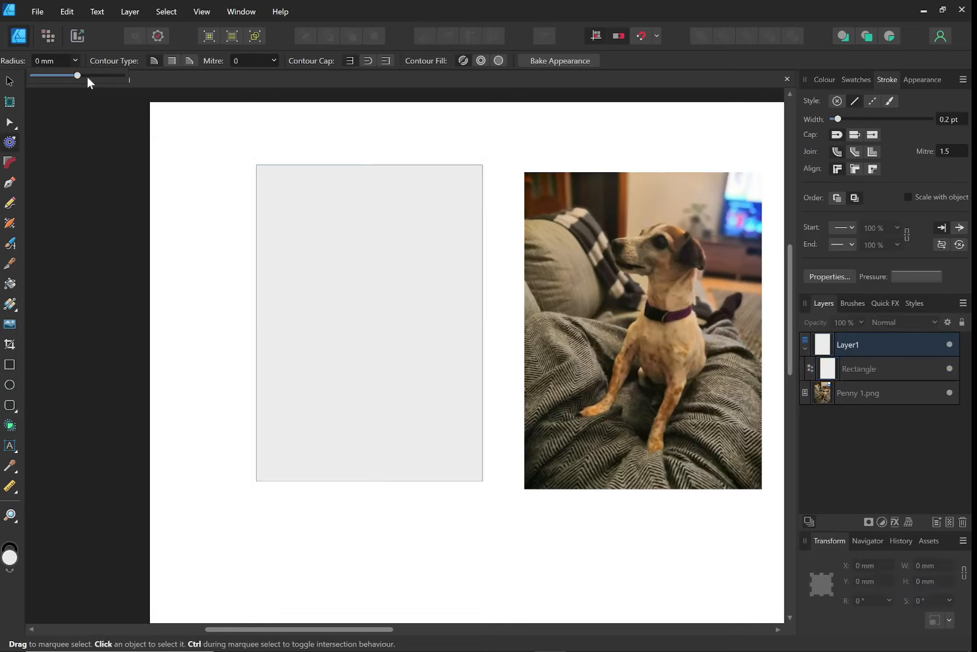
pyautogui.hotkey('ctrl', 'z')
# Set the rectangle's opacity to 30 % and its contour radius to 3 mm
pyautogui.click(264, 114)
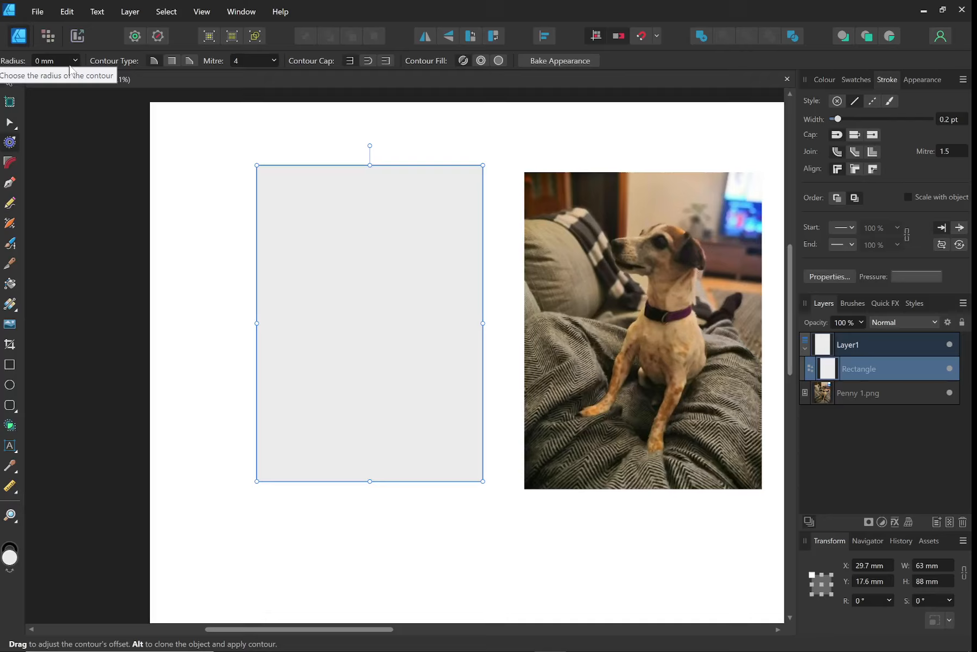
pyautogui.press('3')
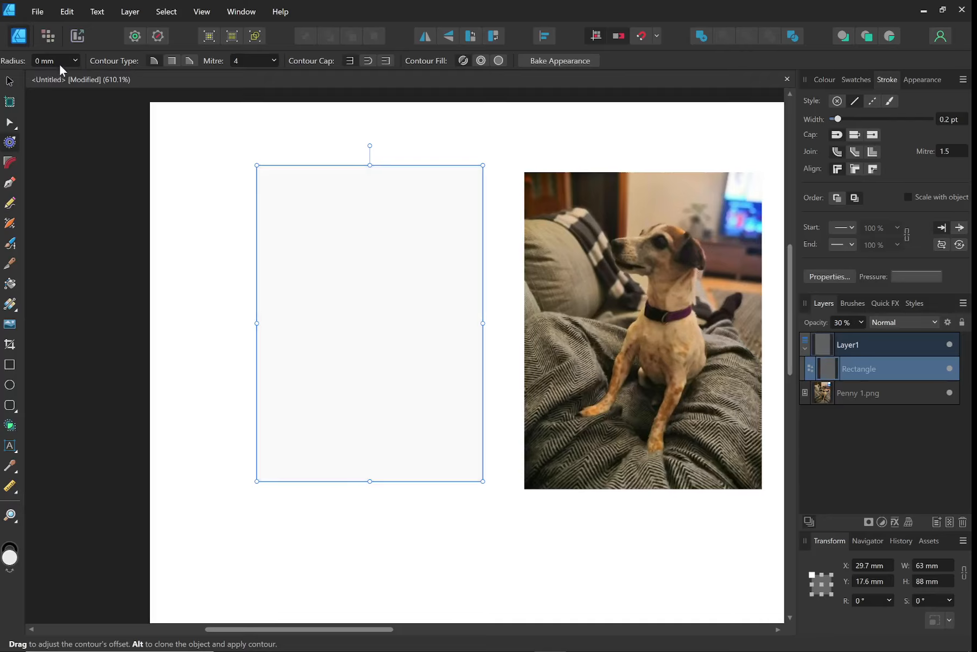
pyautogui.click(44, 60)
pyautogui.write('3')
pyautogui.press('Return')
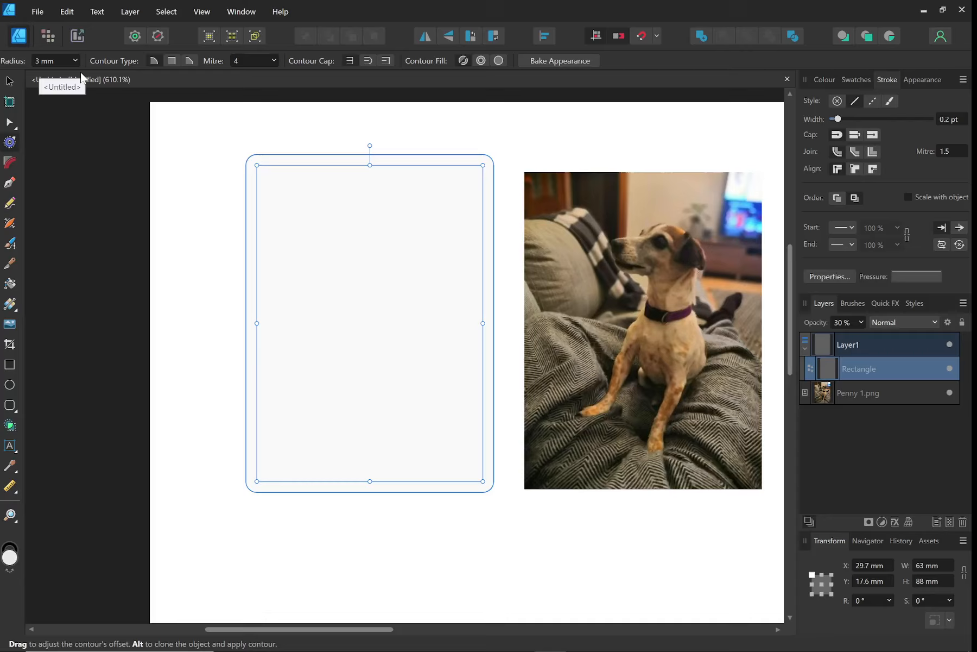
# Set the rectangle's contour radius to -3 mm, leaving the Move / Duplicate settings unapplied
pyautogui.click(53, 60)
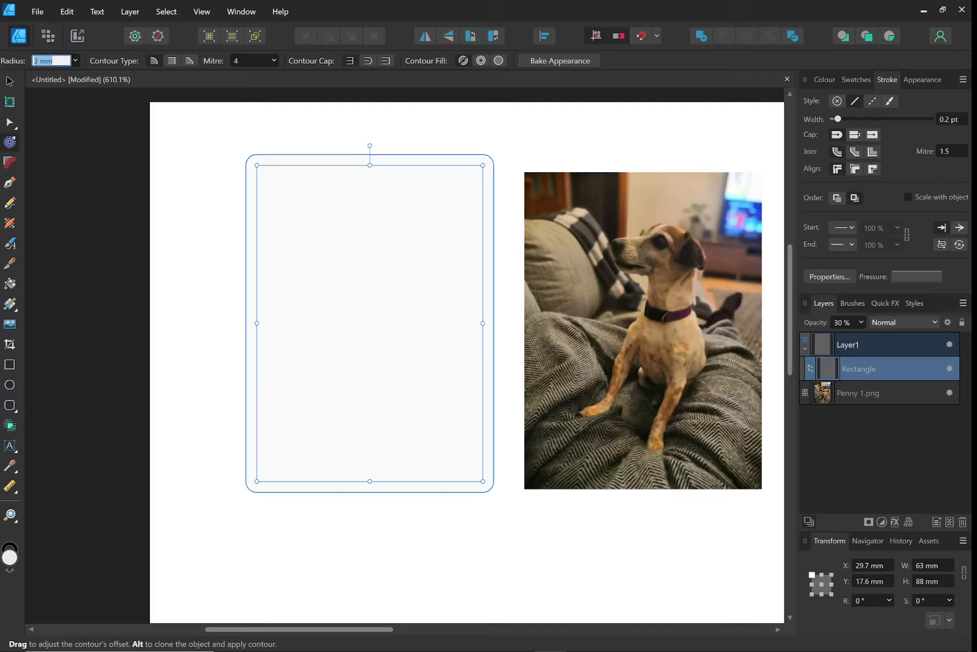
pyautogui.write('-3')
pyautogui.press('Return')
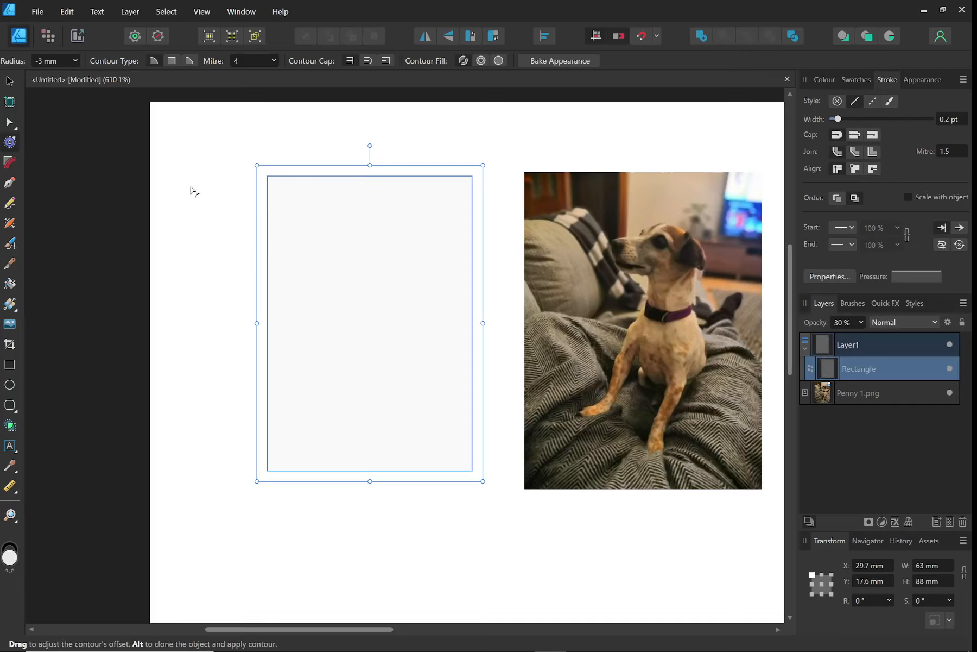
pyautogui.press('Return')
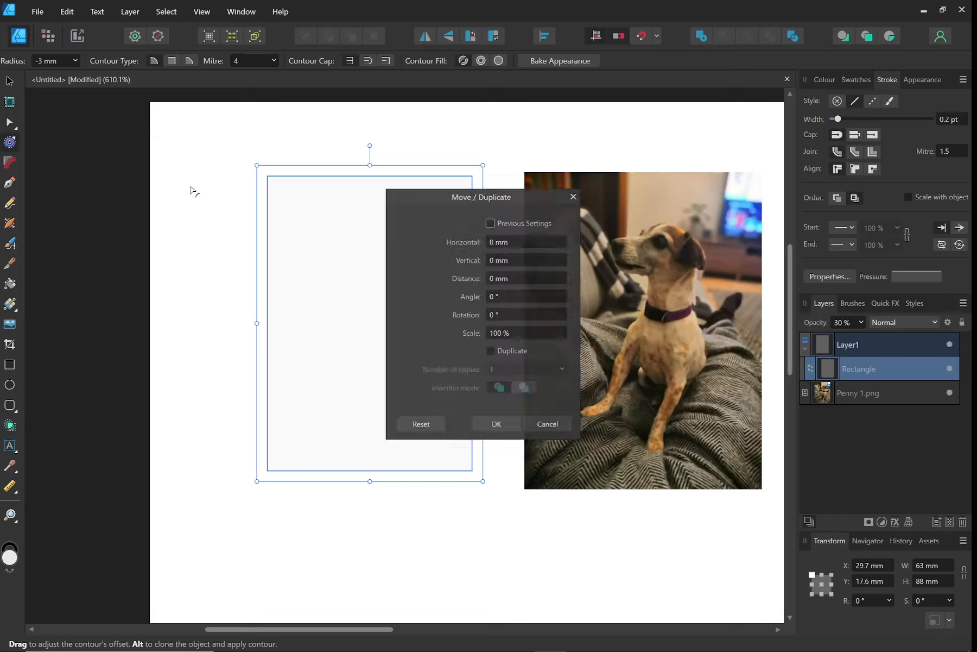
pyautogui.click(554, 427)
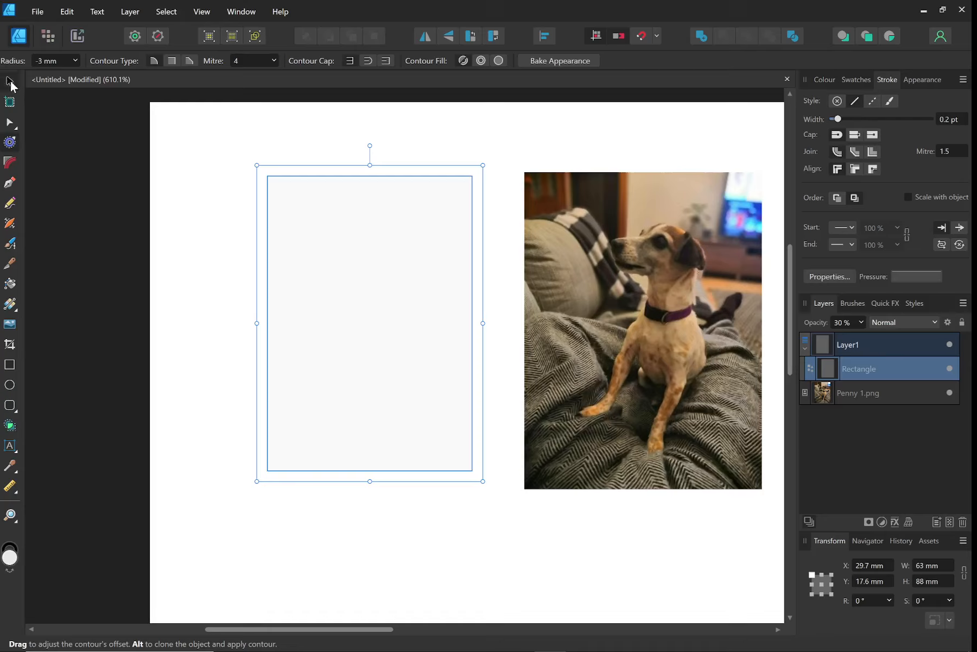
# Examine the inset rectangle against its bounding box with the Move and Node tools
pyautogui.press('v')
pyautogui.click(261, 211)
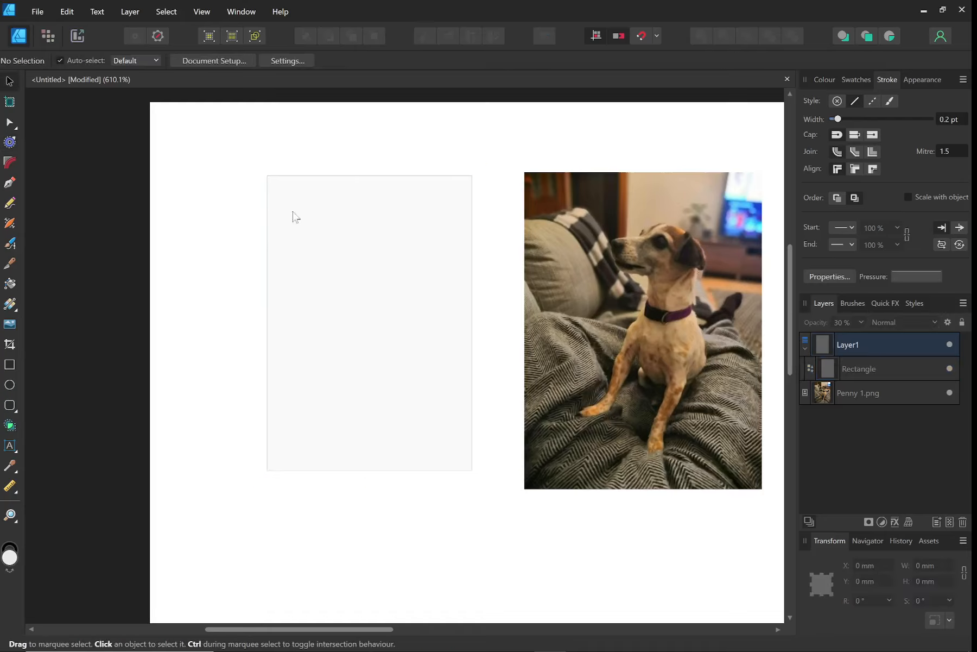
pyautogui.click(298, 221)
pyautogui.click(259, 191)
pyautogui.click(275, 185)
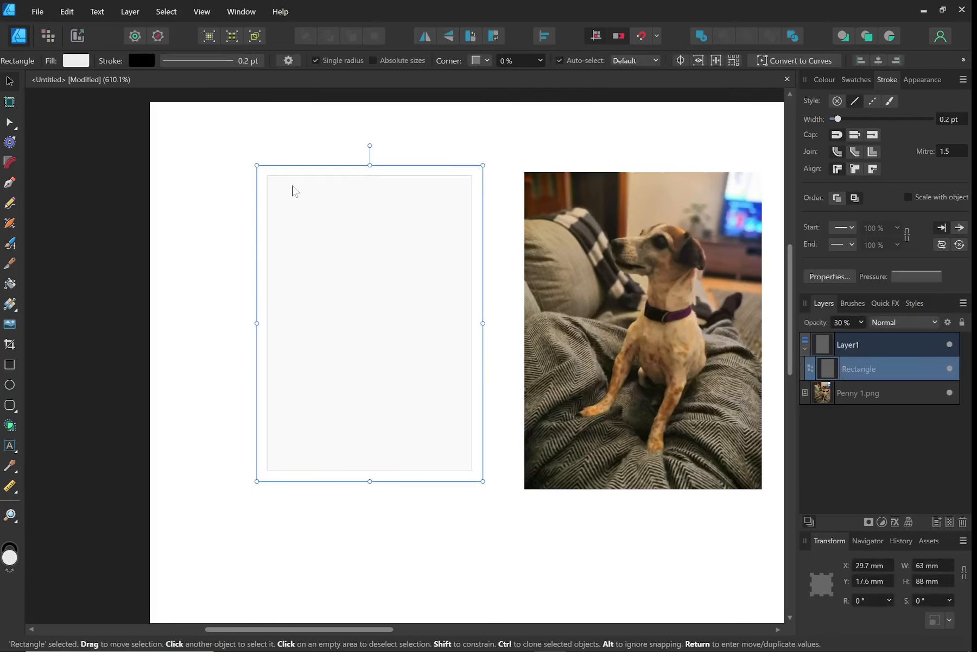
pyautogui.press('a')
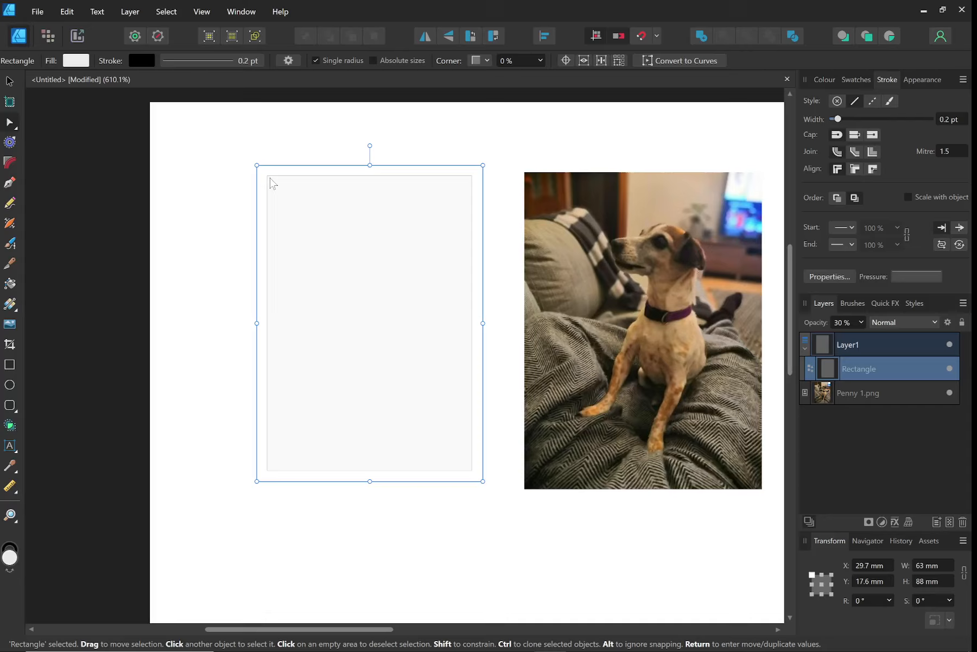
pyautogui.click(500, 356)
pyautogui.click(405, 255)
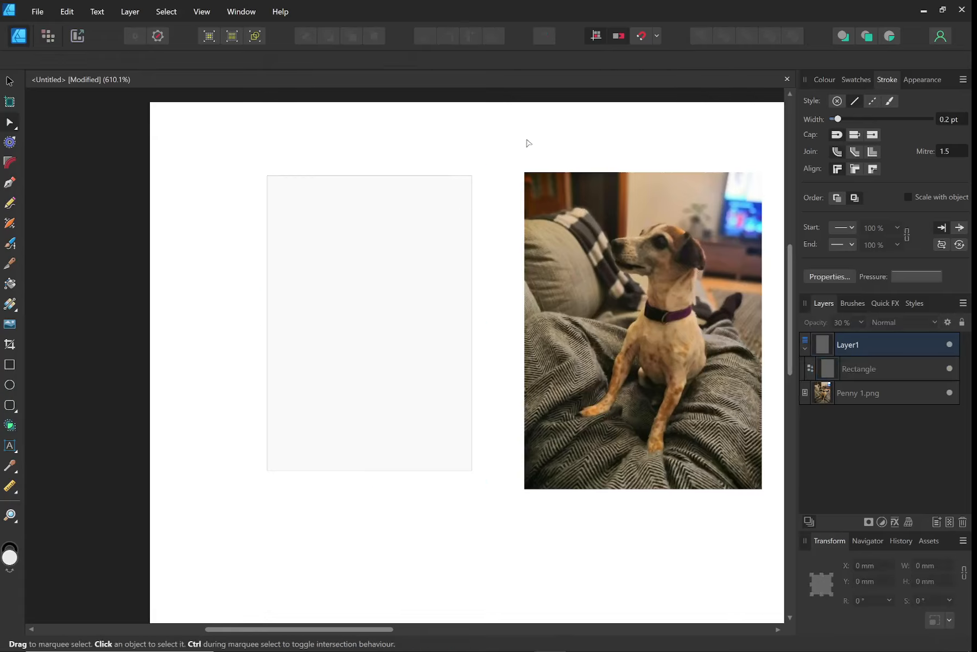
pyautogui.click(393, 189)
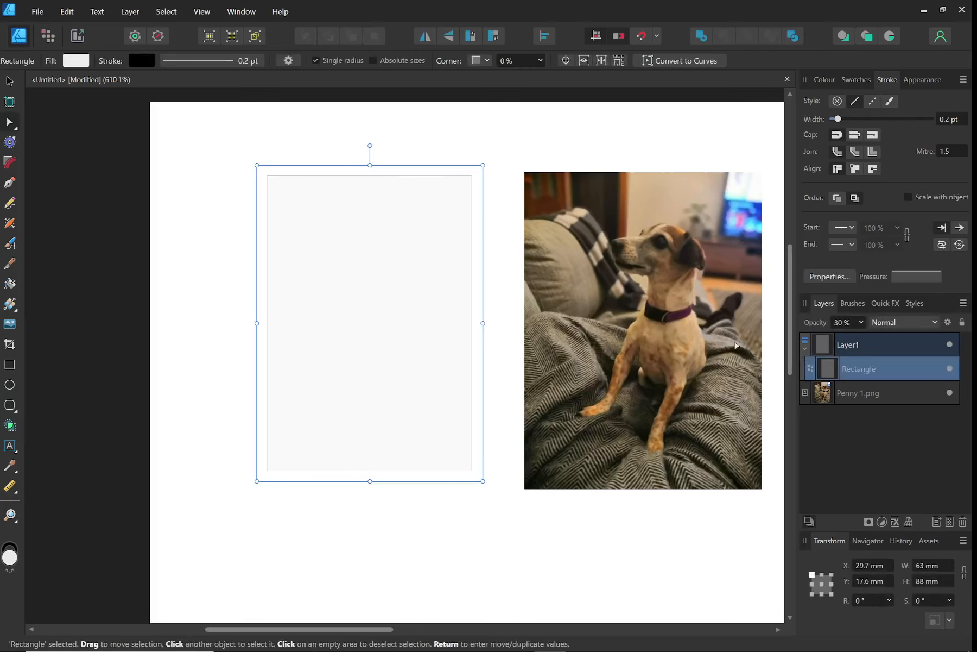
# Remove the rectangle's fill, keeping only its outline
pyautogui.click(74, 61)
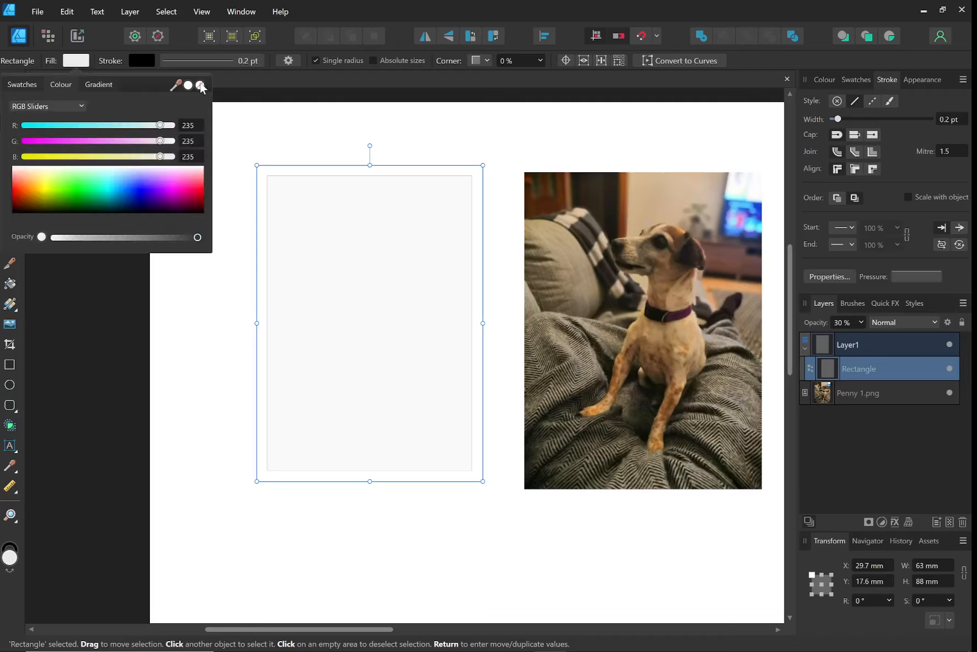
pyautogui.click(199, 85)
pyautogui.click(292, 130)
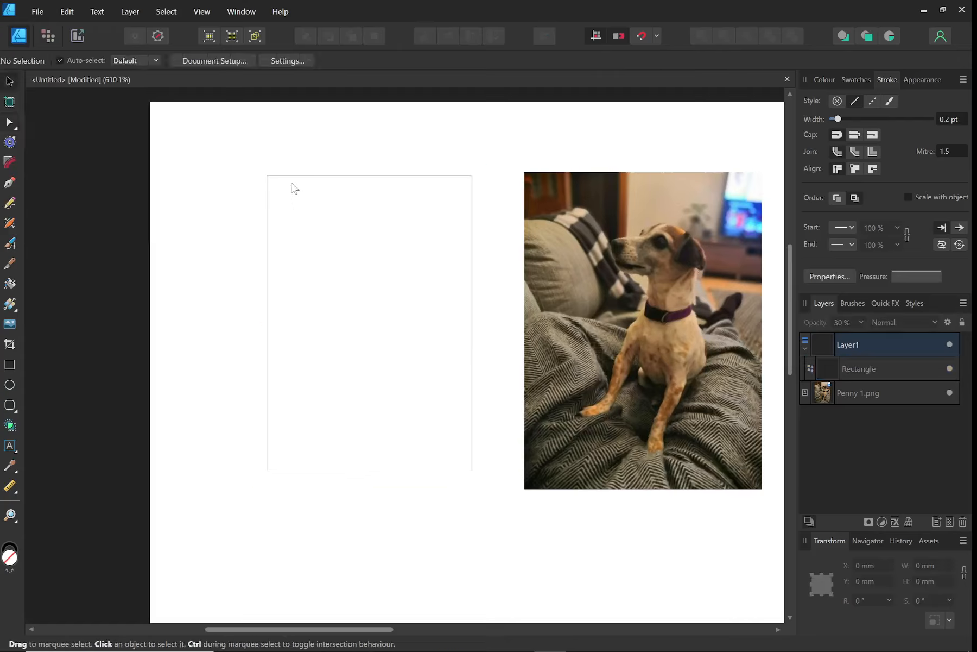
# Move the outlined rectangle partly over the dog photo, to about X 74 mm, Y 33 mm
pyautogui.moveTo(472, 232); pyautogui.dragTo(633, 286)
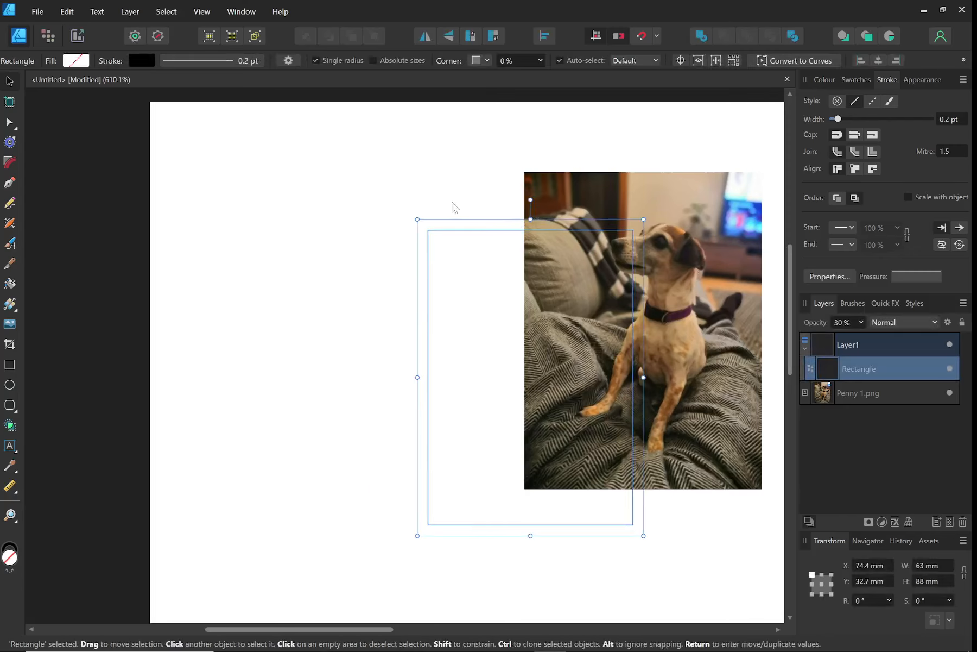
pyautogui.click(430, 147)
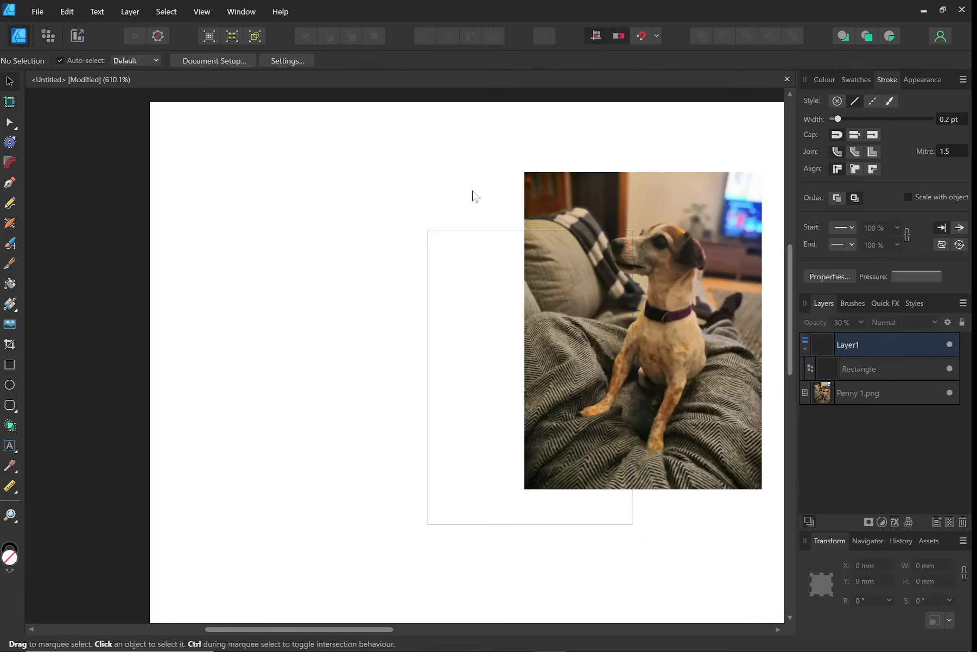
pyautogui.click(445, 231)
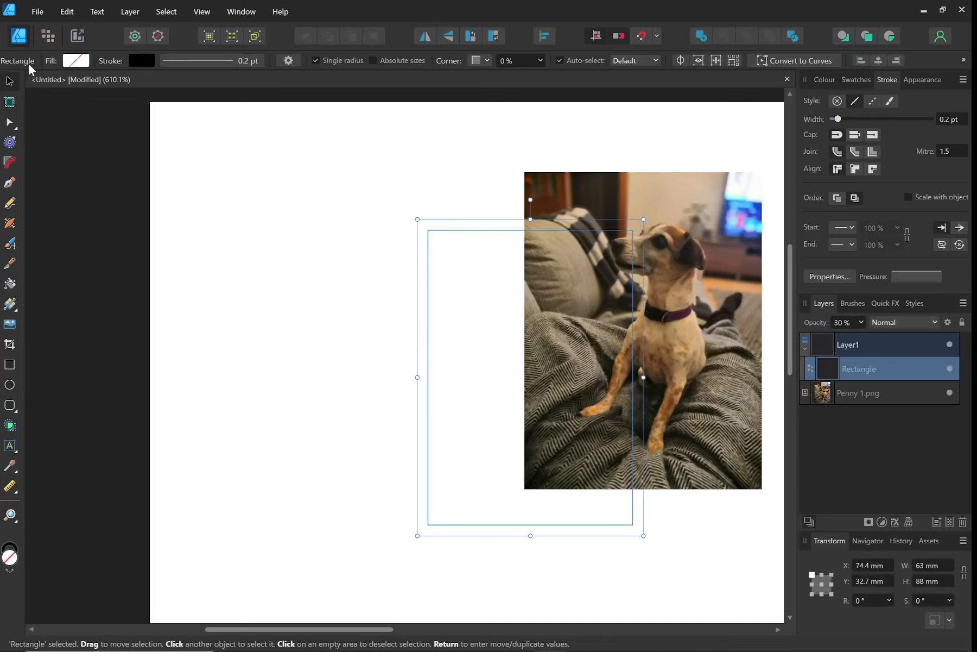
# Compare the inset outline with the rectangle's bounding box using the Contour, Node and Move tools
pyautogui.click(10, 143)
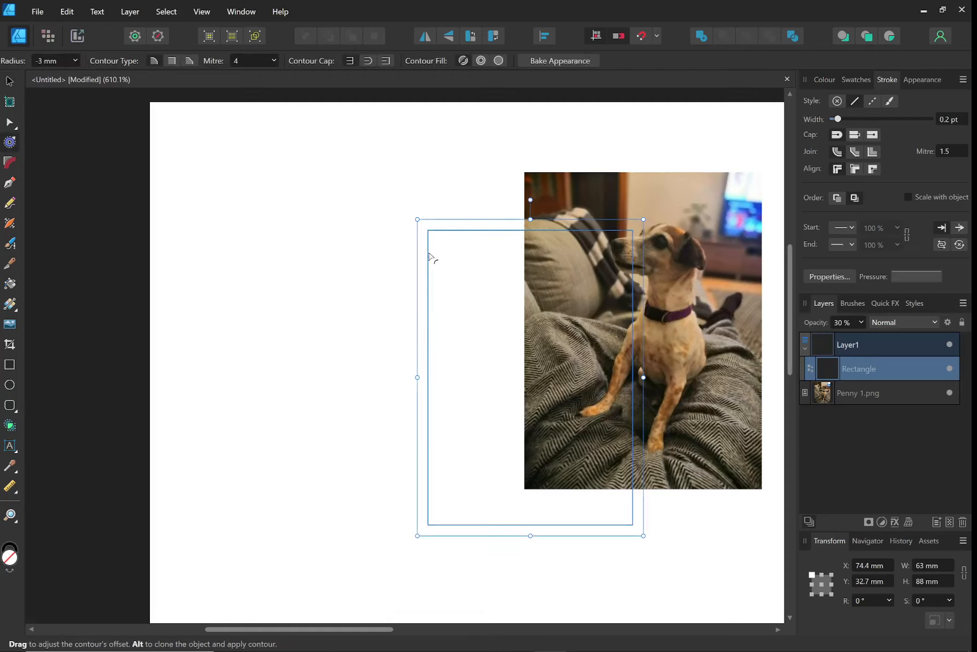
pyautogui.press('v')
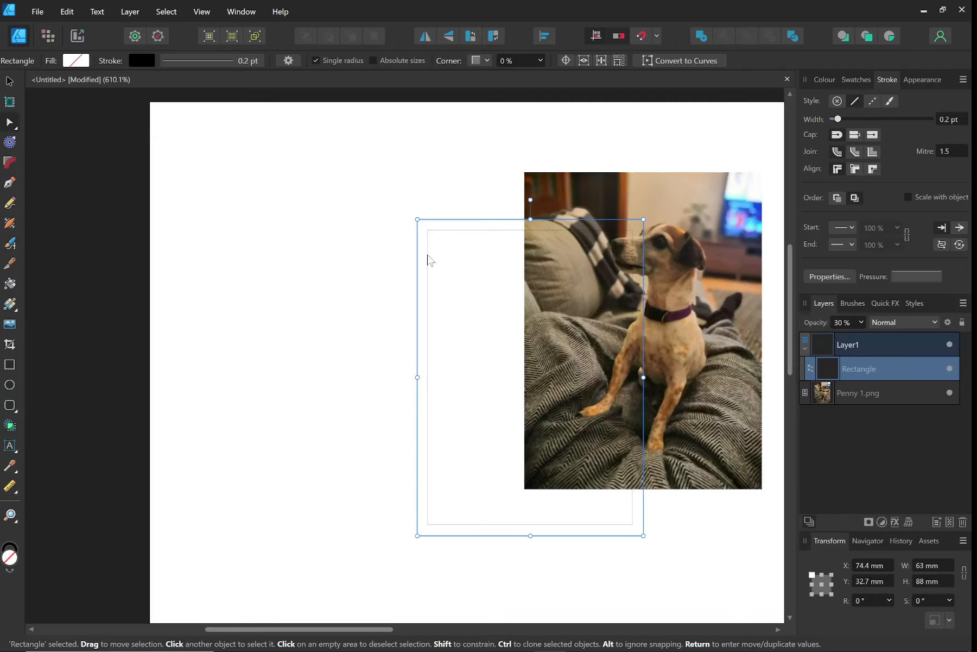
pyautogui.click(425, 224)
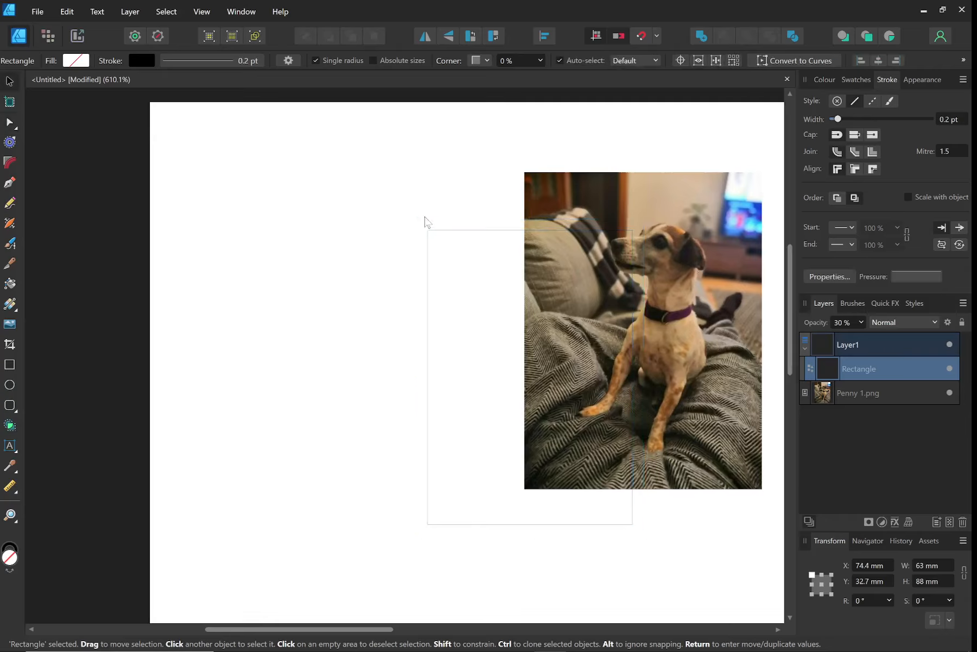
pyautogui.click(429, 278)
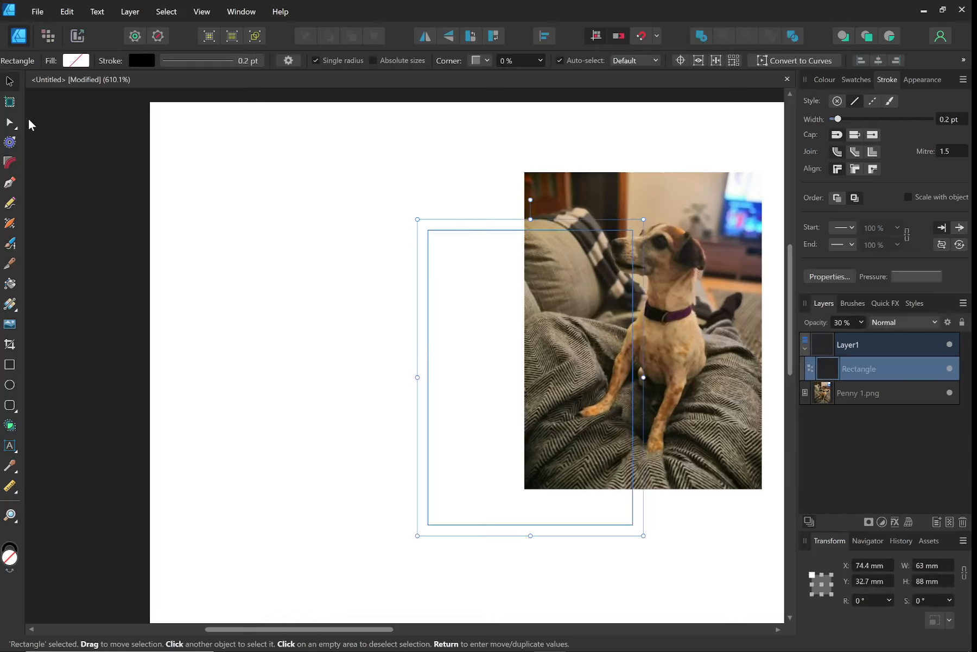
# Change the outlined rectangle's contour radius to 3 mm and deselect it
pyautogui.click(9, 144)
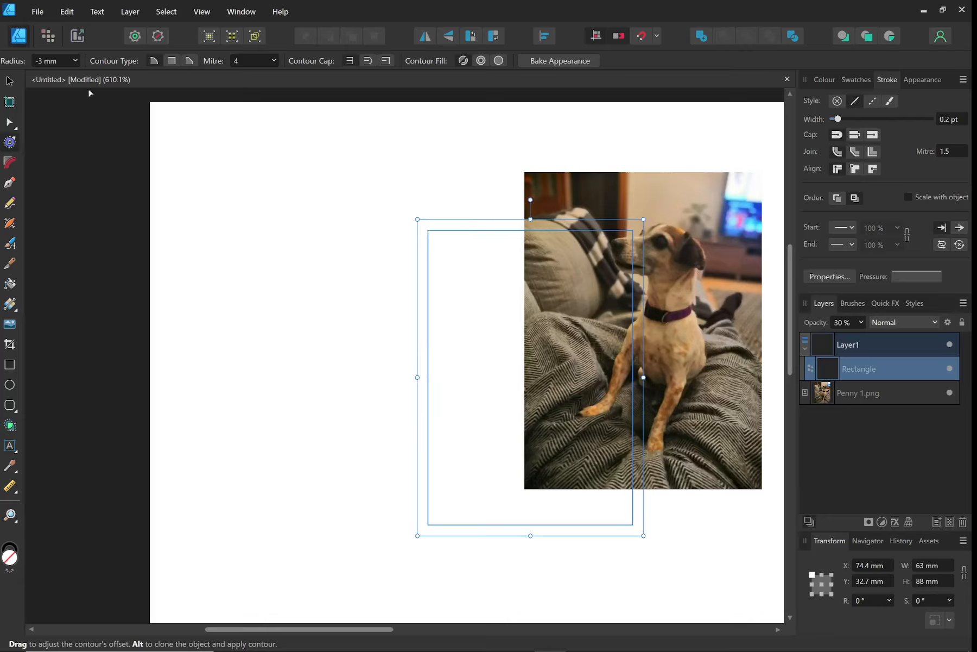
pyautogui.click(64, 64)
pyautogui.write('3')
pyautogui.press('Return')
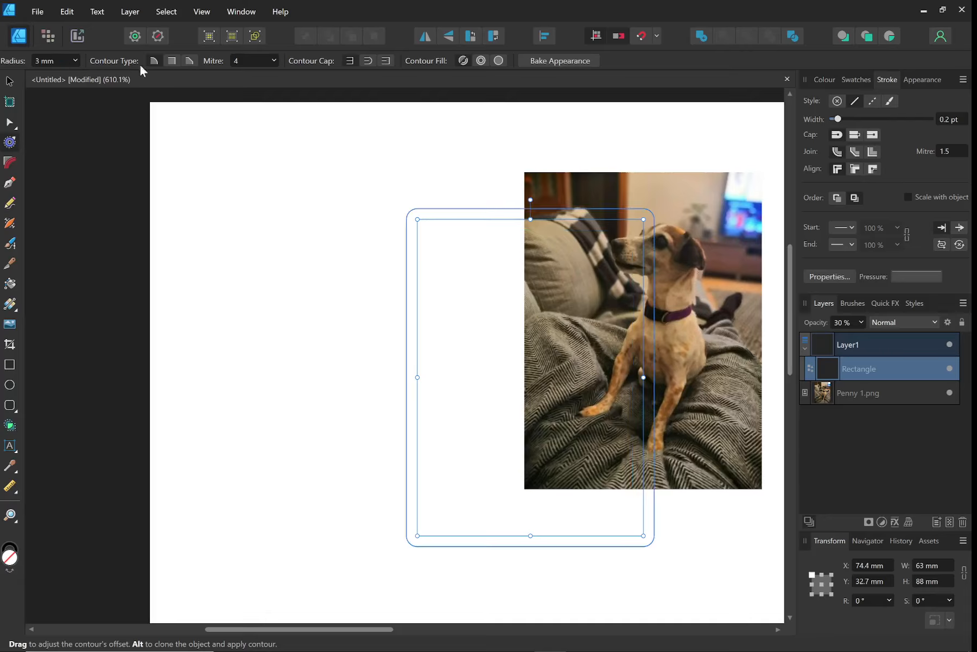
pyautogui.press('Return')
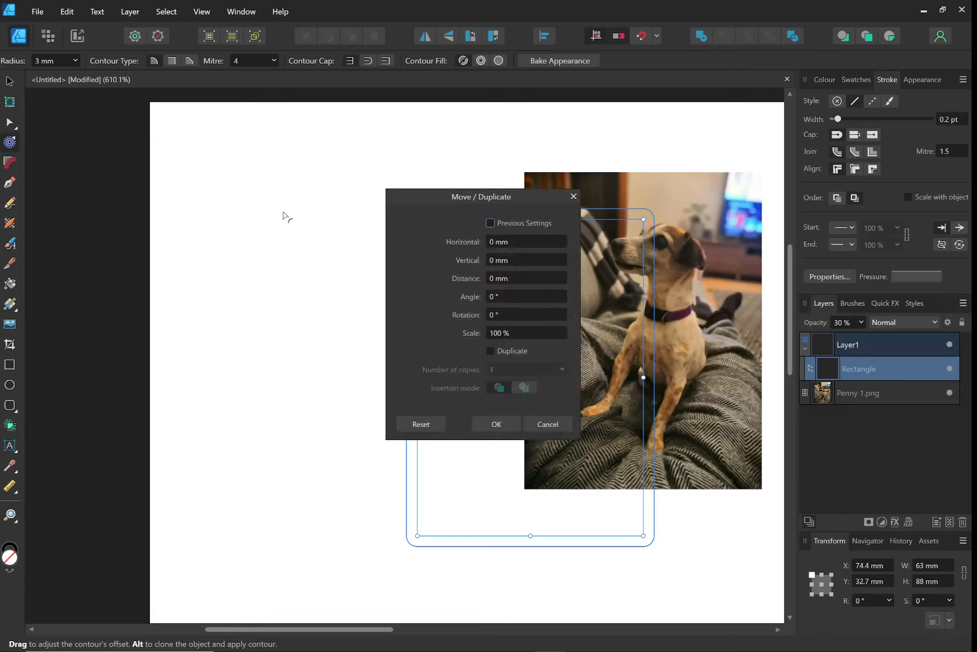
pyautogui.click(549, 418)
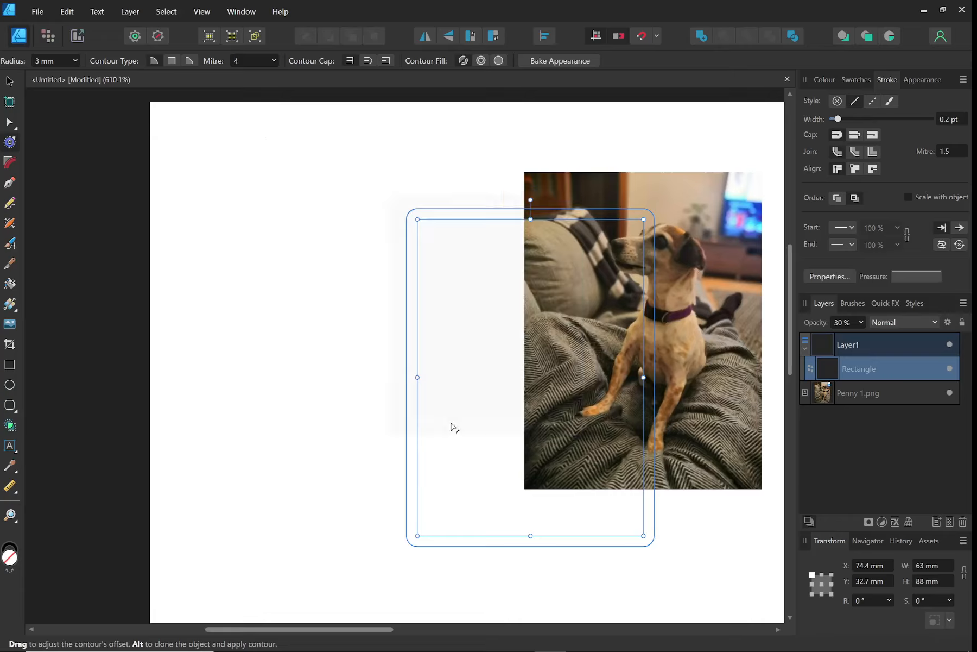
pyautogui.click(318, 419)
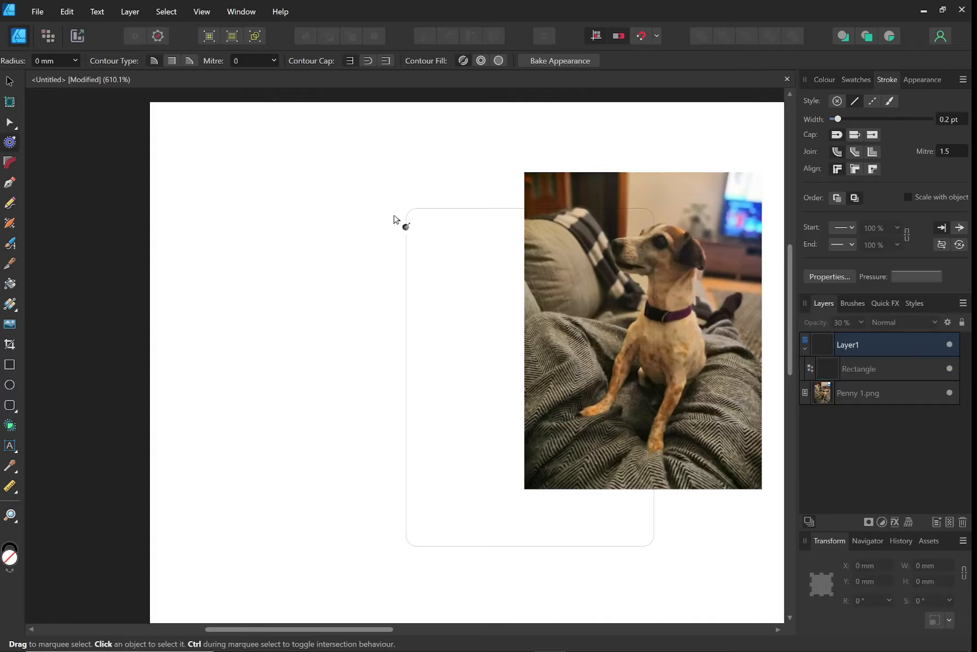
# Try to move the rounded outline off the dog photo with the Move and Node tools
pyautogui.click(9, 81)
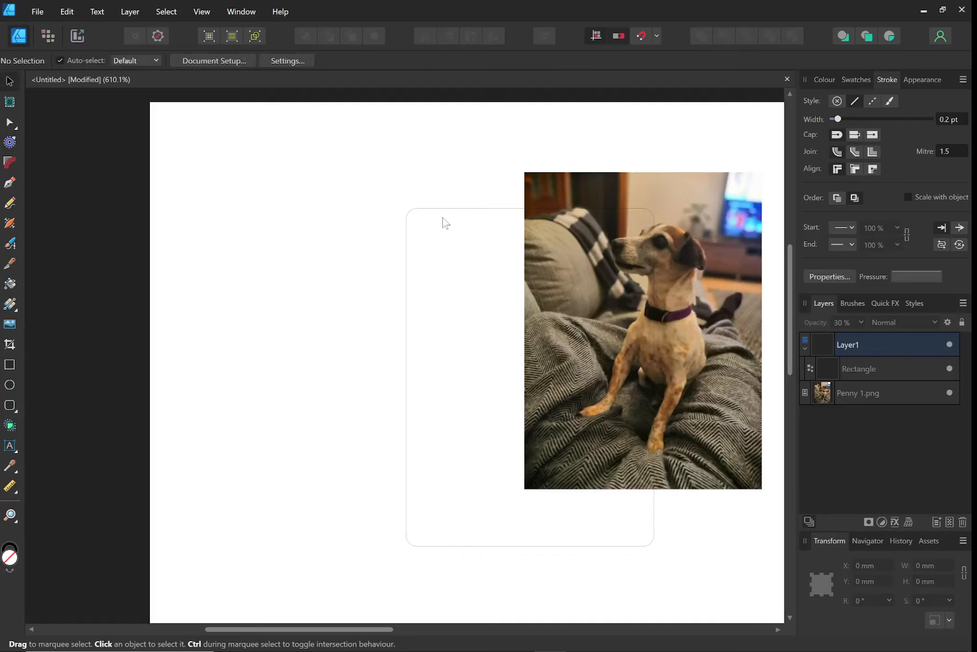
pyautogui.moveTo(444, 213); pyautogui.dragTo(301, 165)
pyautogui.click(10, 123)
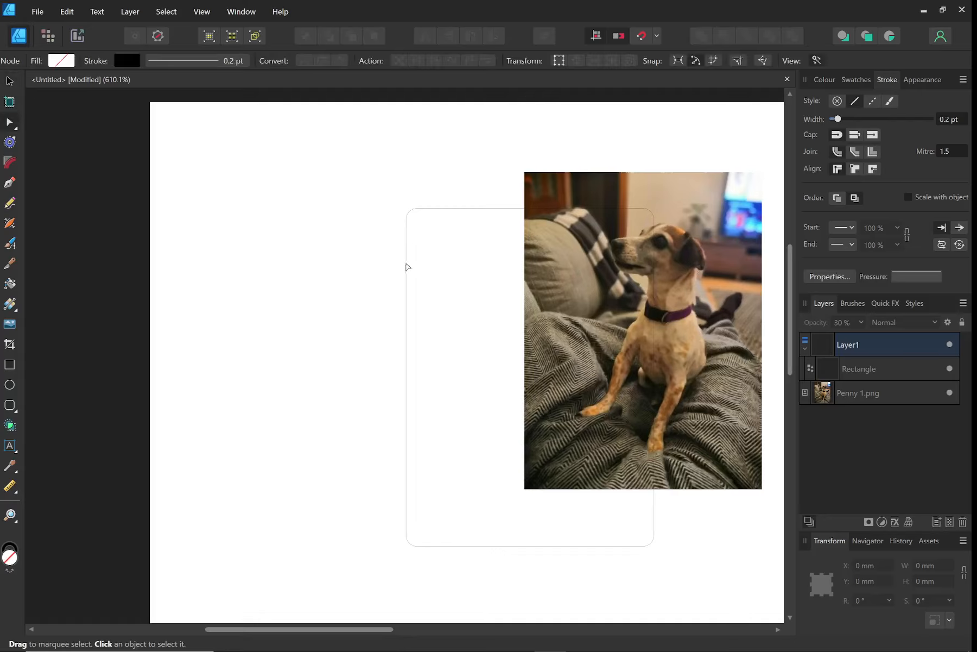
pyautogui.moveTo(408, 265); pyautogui.dragTo(267, 195)
pyautogui.press('v')
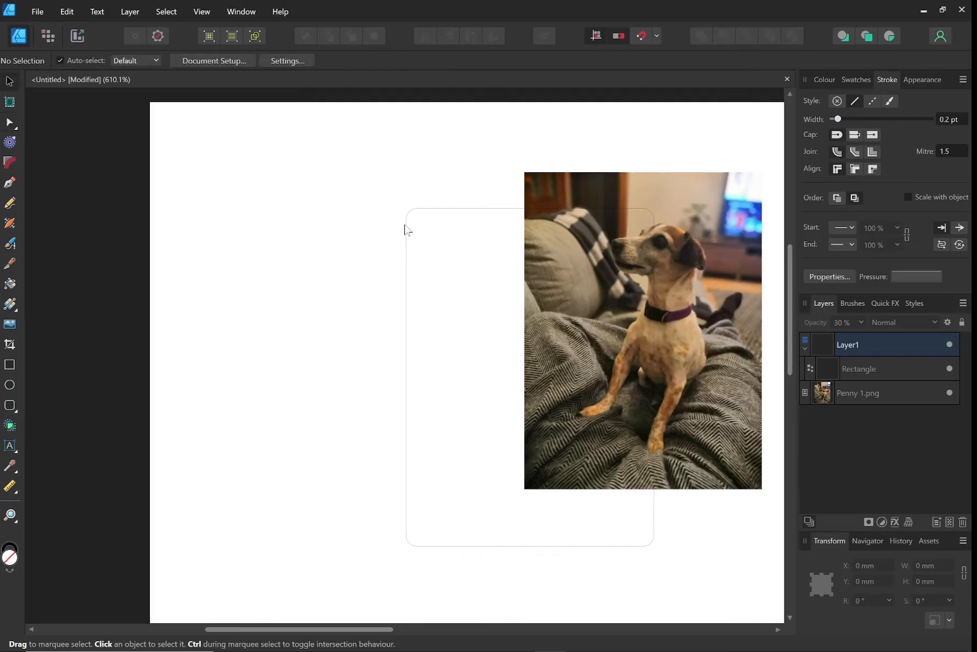
pyautogui.click(485, 639)
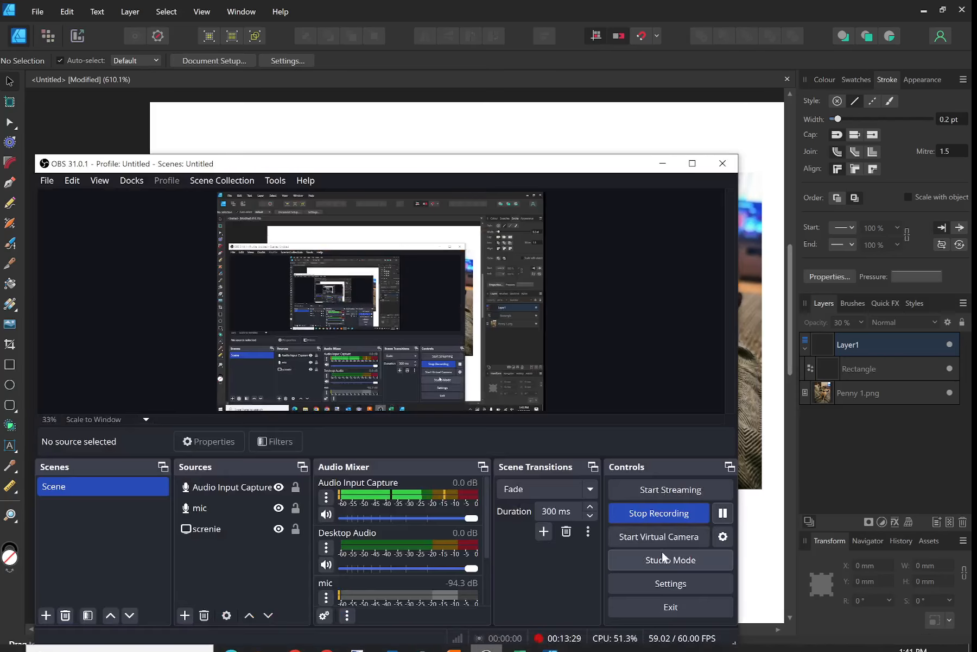
pyautogui.click(723, 513)
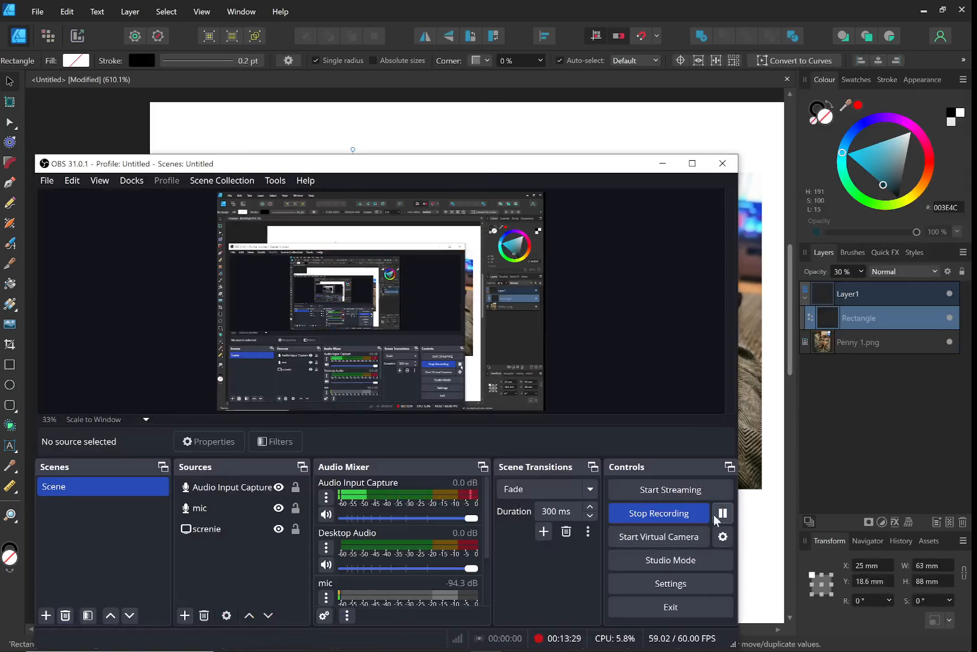
pyautogui.click(638, 111)
pyautogui.click(639, 112)
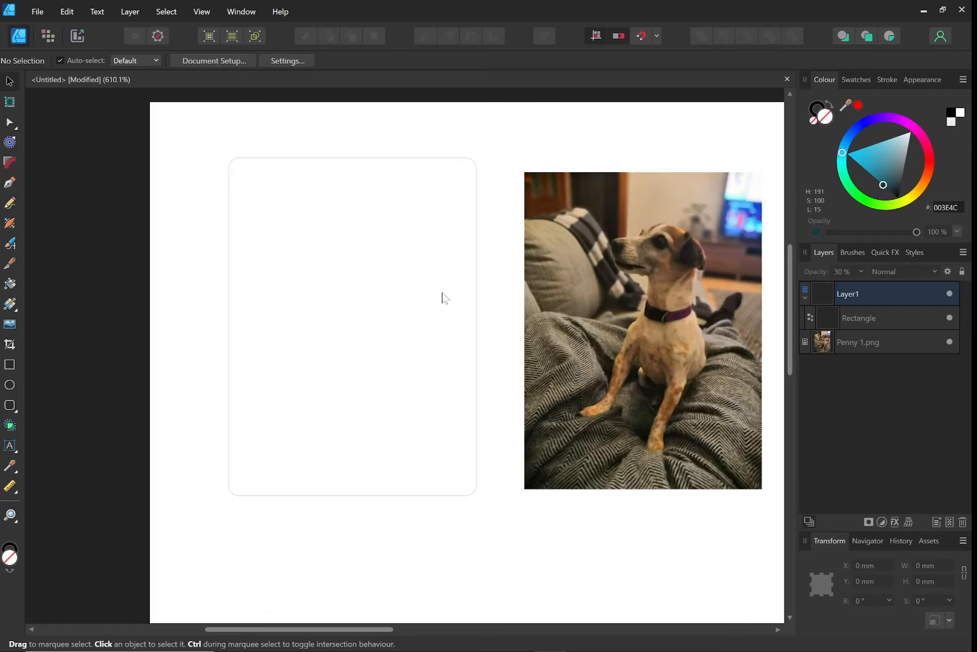
# Select the outlined rectangle and set its contour radius to 0 mm
pyautogui.moveTo(205, 136); pyautogui.dragTo(483, 542)
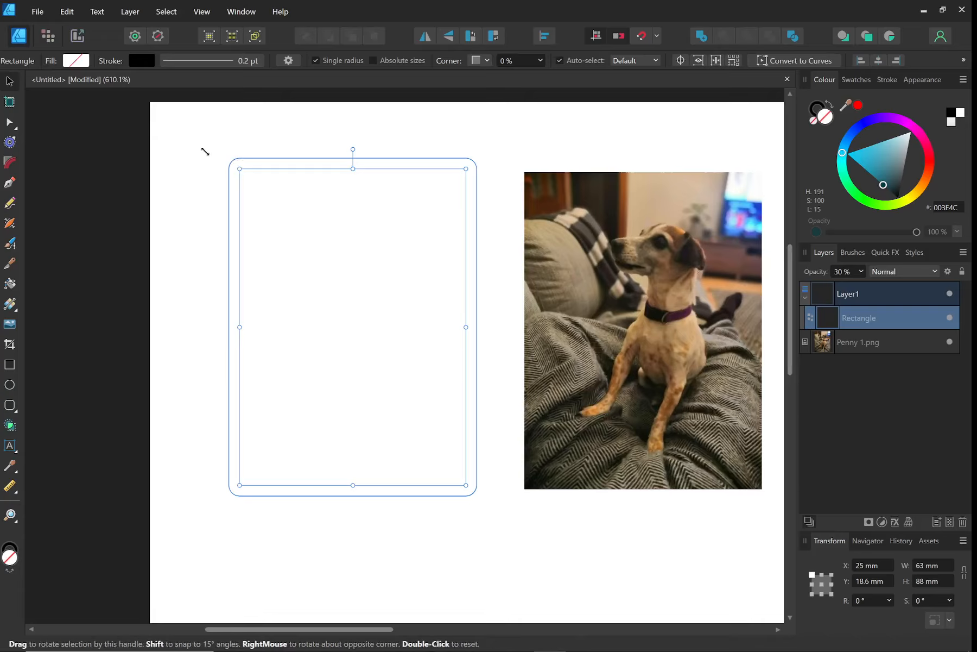
pyautogui.click(9, 143)
pyautogui.click(52, 60)
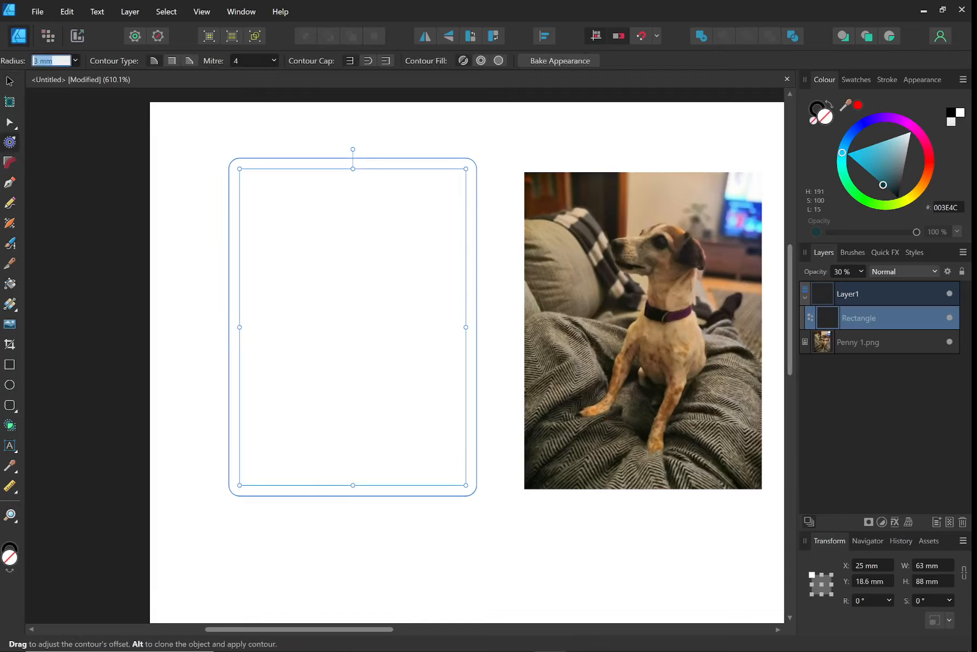
pyautogui.write('0')
pyautogui.press('Return')
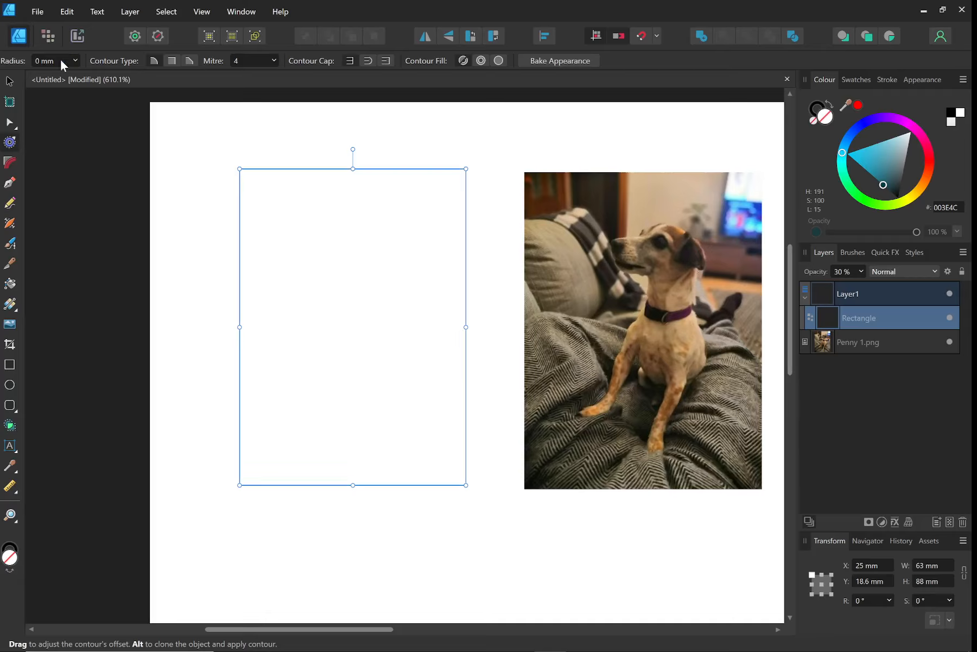
# Resize the outlined rectangle to 57 mm wide and 82 mm high
pyautogui.click(939, 565)
pyautogui.click(937, 565)
pyautogui.press('BackSpace')
pyautogui.press('BackSpace')
pyautogui.press('BackSpace')
pyautogui.press('BackSpace')
pyautogui.press('BackSpace')
pyautogui.write('57')
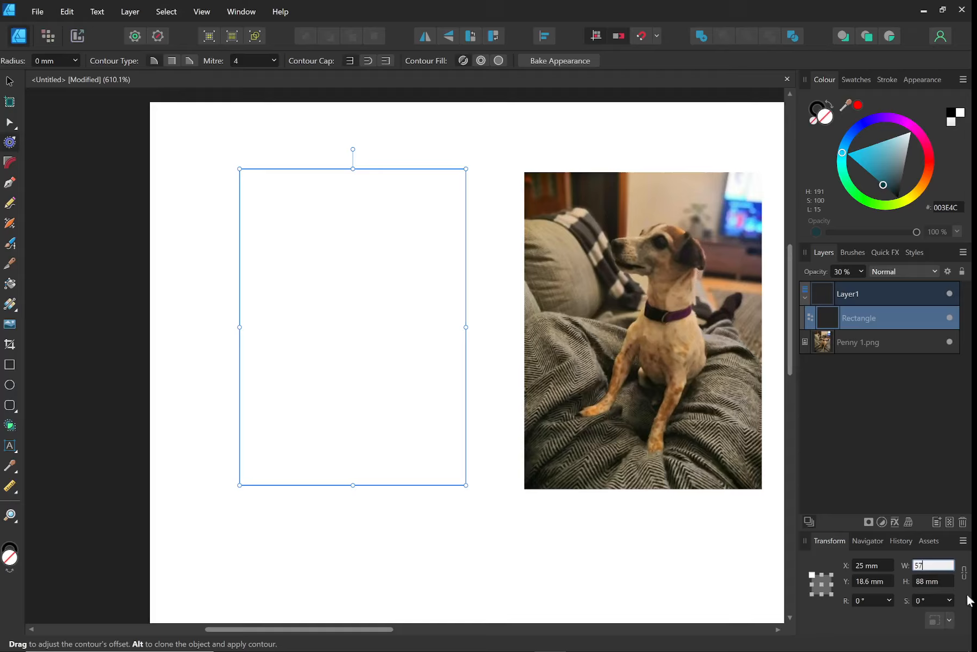
pyautogui.click(926, 582)
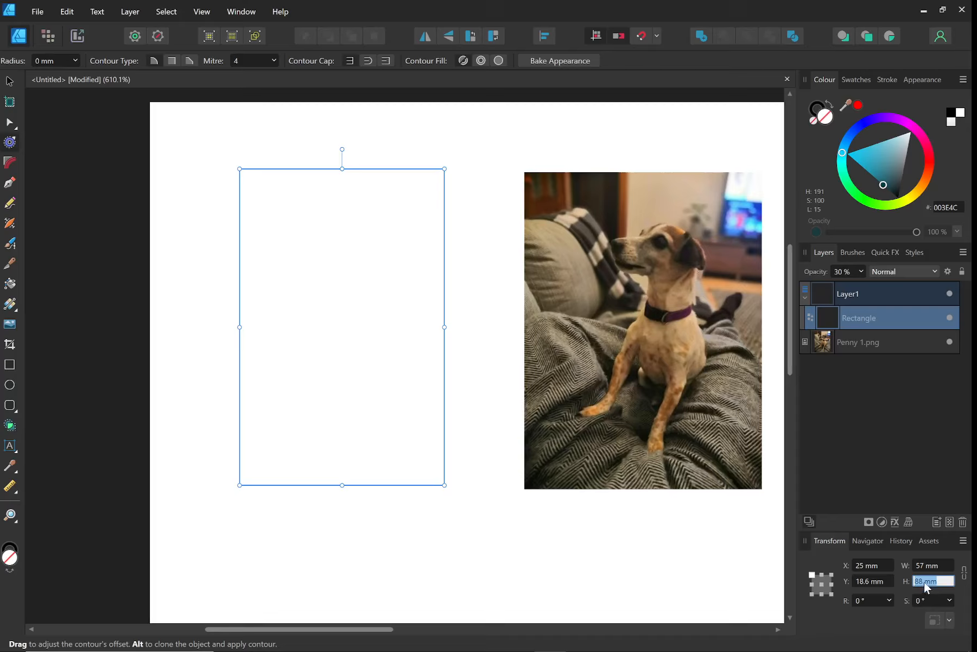
pyautogui.write('82')
pyautogui.press('Return')
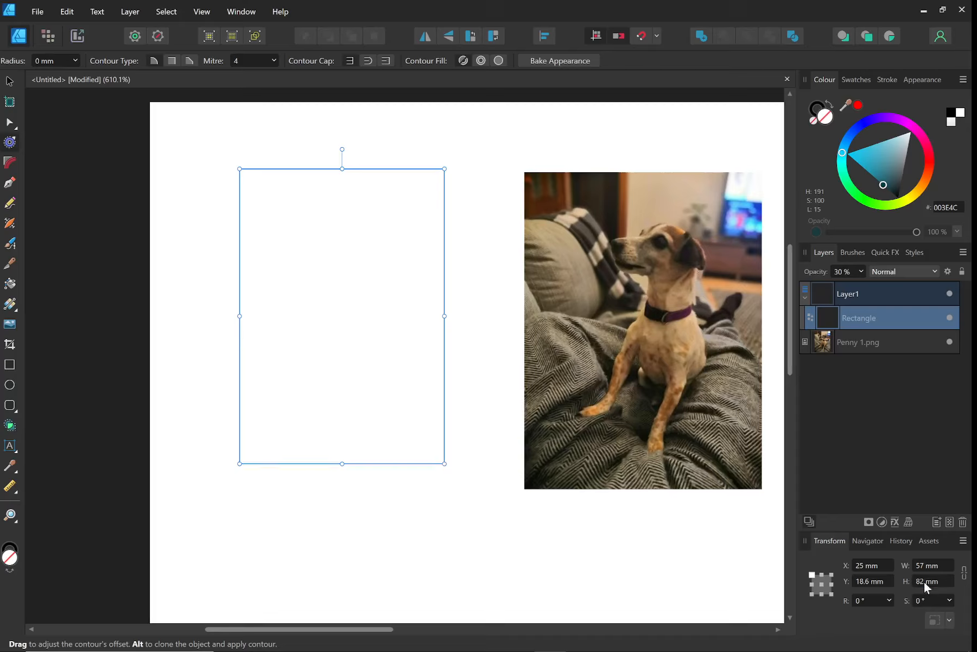
# Apply a 3 mm contour radius to the resized rectangle
pyautogui.click(60, 61)
pyautogui.write('3')
pyautogui.press('Return')
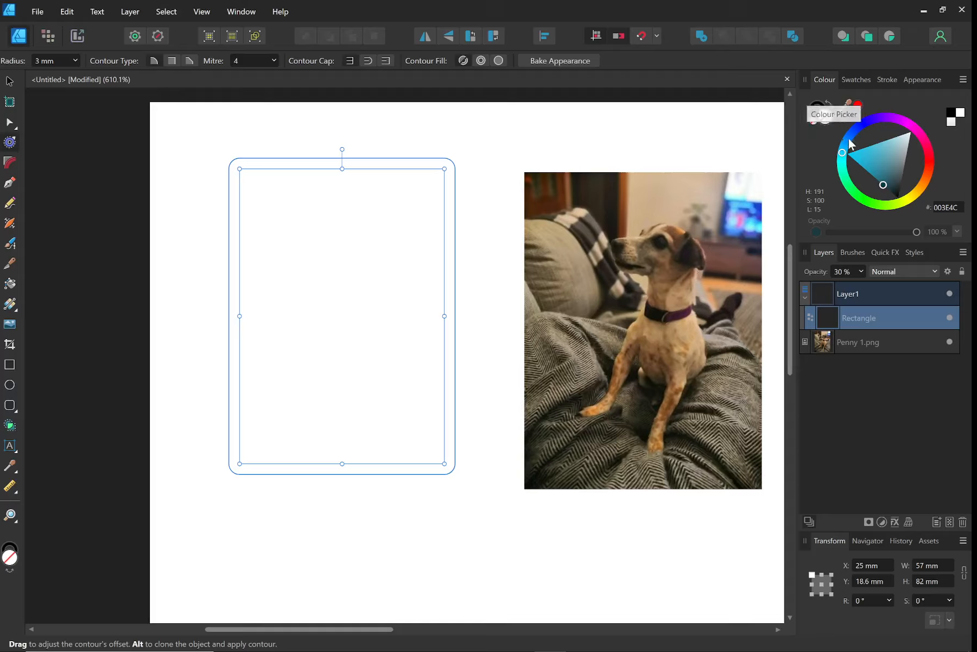
# Fill the contoured rectangle with grey-blue 7F9499 and colour its stroke red DB1818
pyautogui.moveTo(885, 177); pyautogui.dragTo(900, 159)
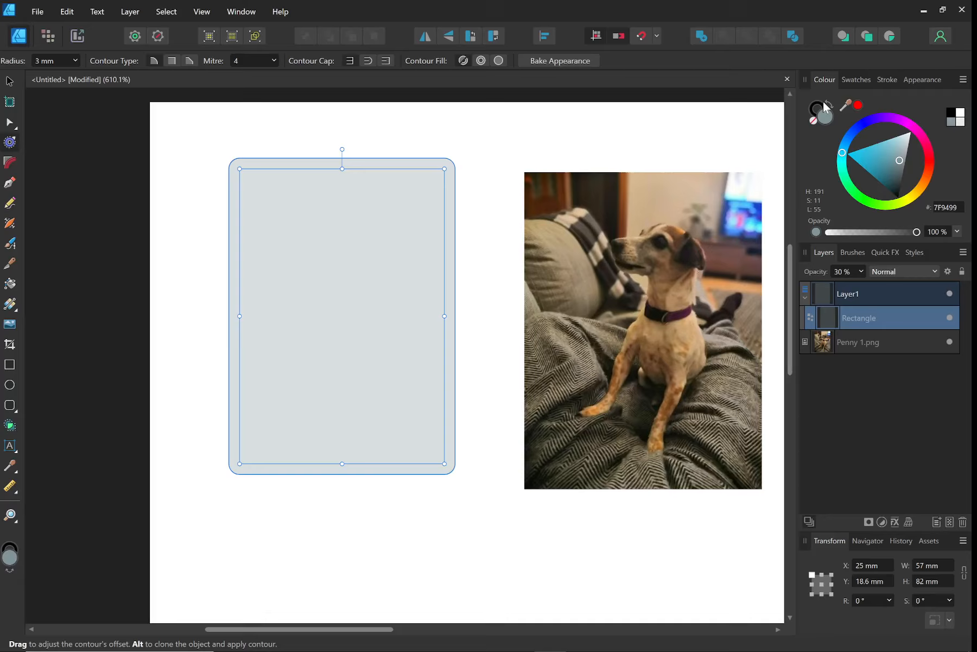
pyautogui.click(820, 101)
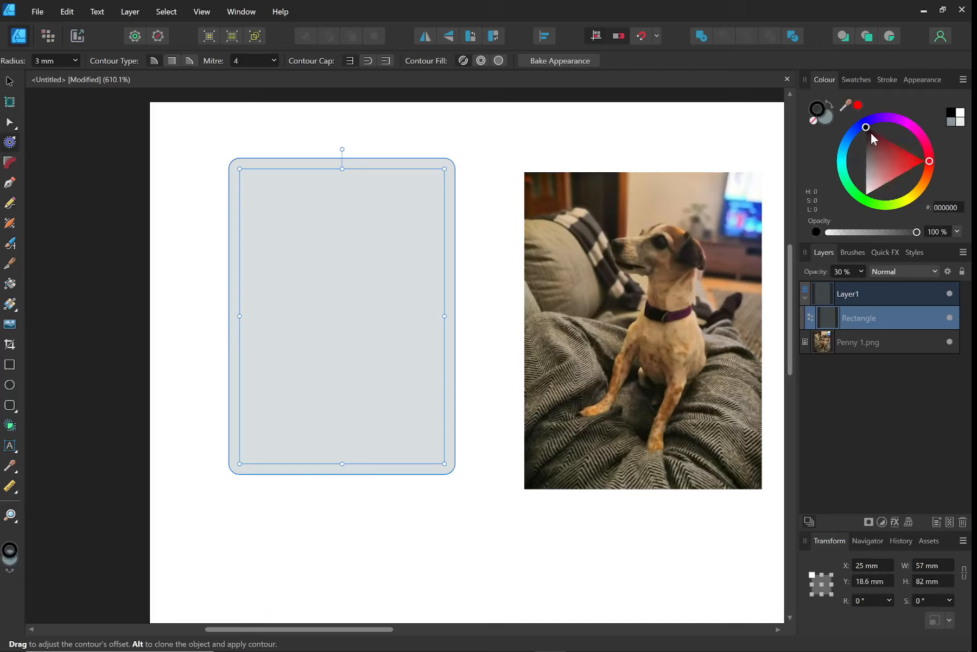
pyautogui.moveTo(871, 131)
pyautogui.mouseDown()
pyautogui.moveTo(893, 158)
pyautogui.moveTo(912, 159)
pyautogui.mouseUp()
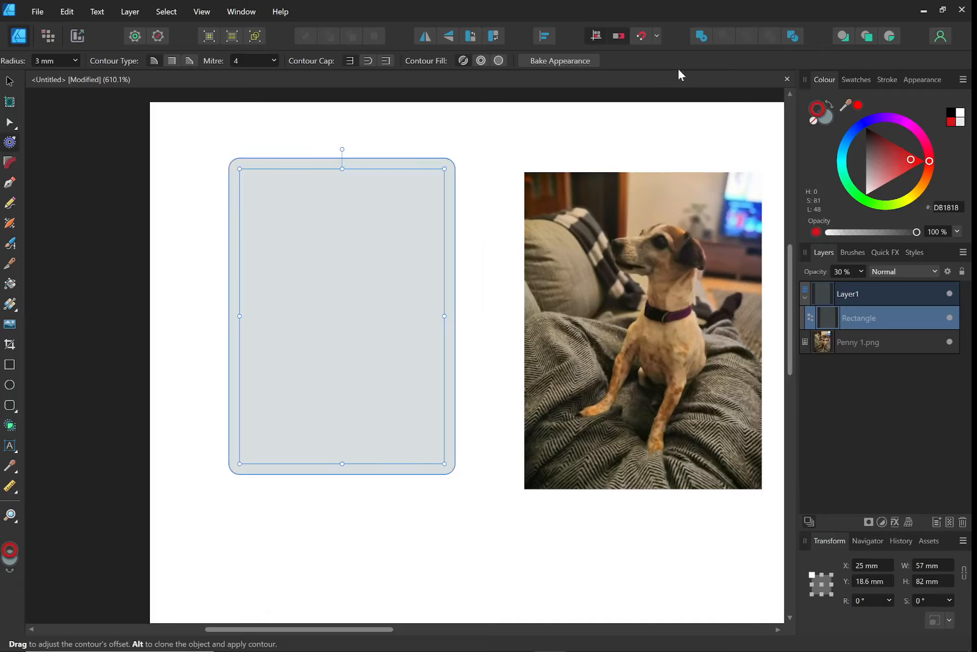
# Widen the rectangle's stroke to 4.5 pt and lighten its colour to EF6868
pyautogui.click(880, 77)
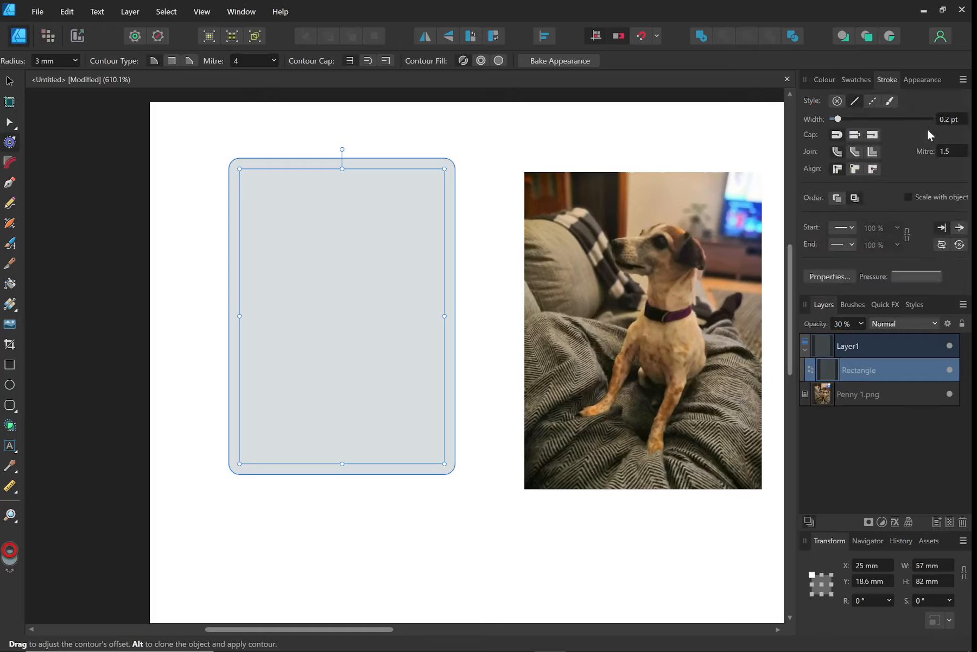
pyautogui.moveTo(837, 116); pyautogui.dragTo(863, 120)
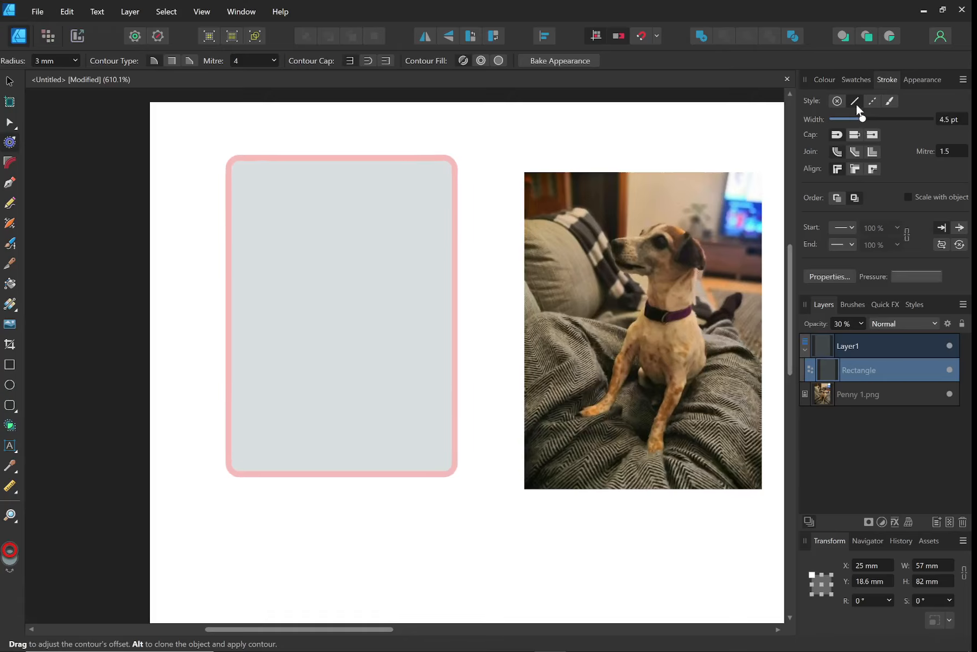
pyautogui.click(826, 80)
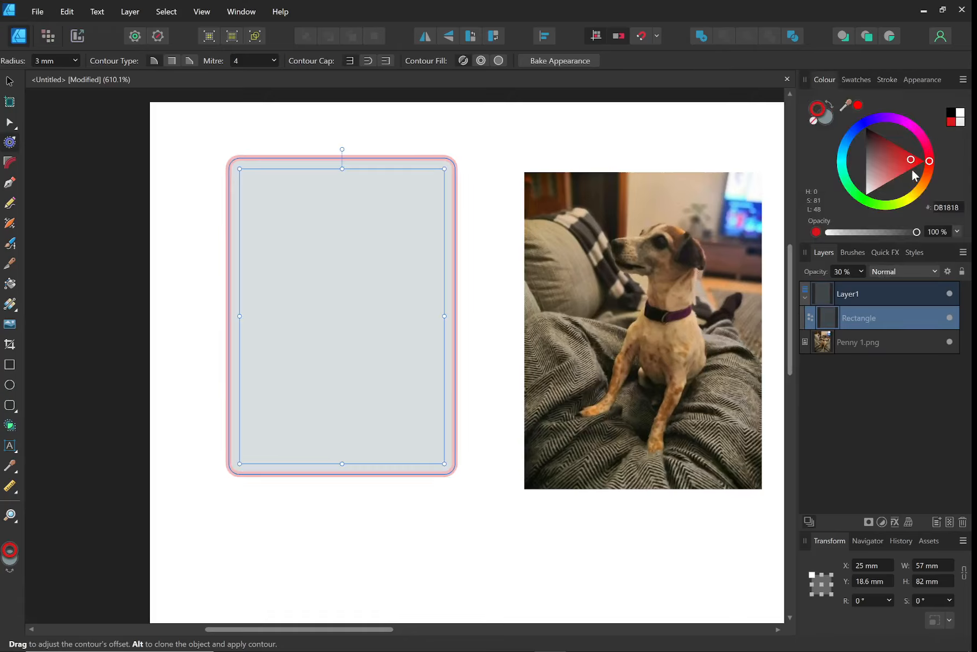
pyautogui.moveTo(915, 173)
pyautogui.mouseDown()
pyautogui.moveTo(891, 130)
pyautogui.moveTo(910, 141)
pyautogui.moveTo(897, 172)
pyautogui.mouseUp()
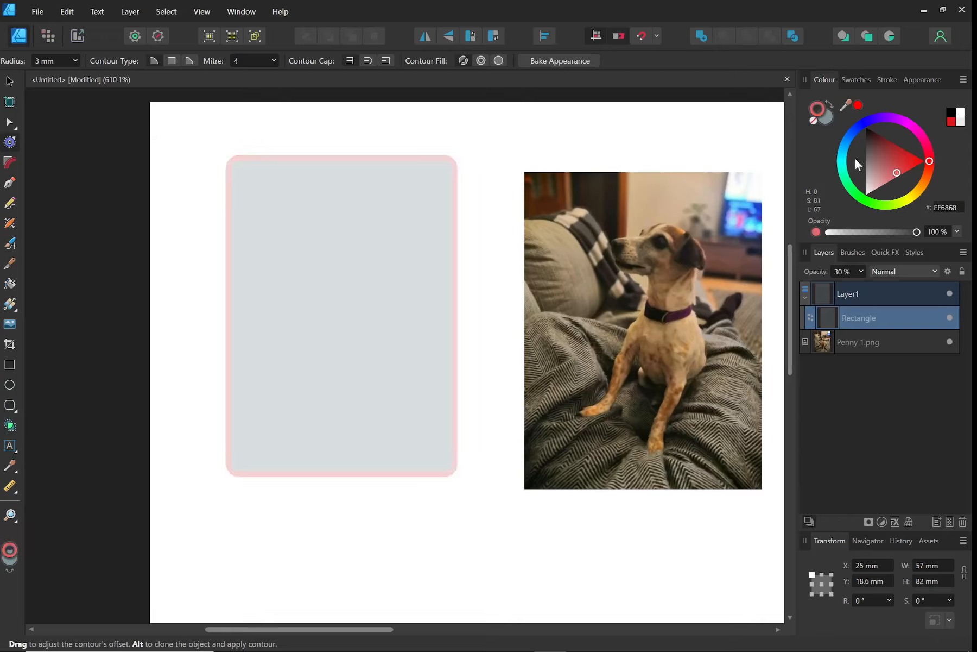
# Remove the rectangle's stroke colour, reduce the stroke width to 0 pt and deselect it
pyautogui.click(811, 122)
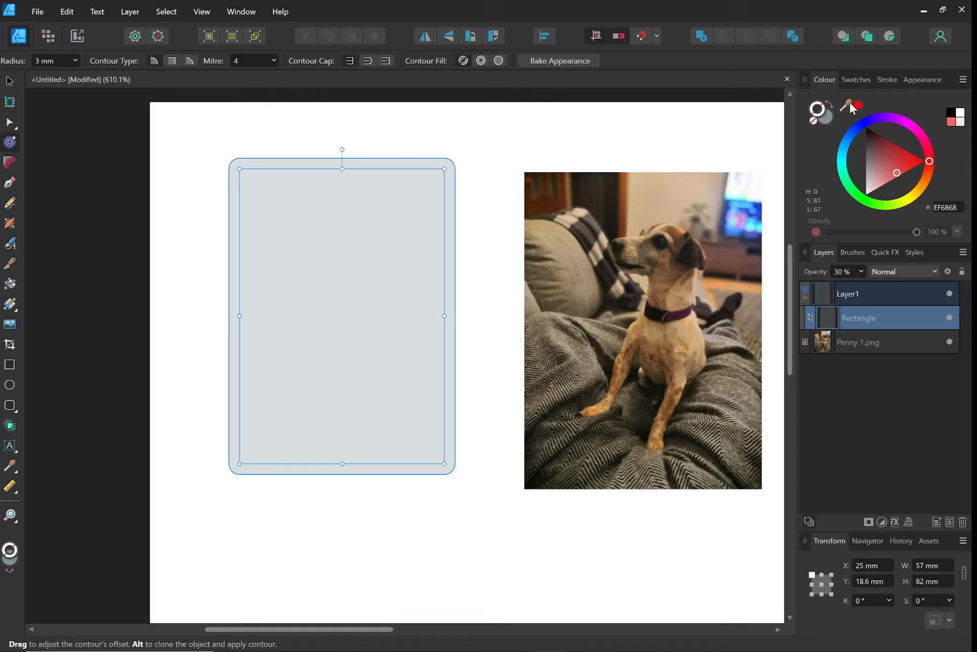
pyautogui.click(885, 79)
pyautogui.moveTo(873, 115); pyautogui.dragTo(819, 114)
pyautogui.click(823, 78)
pyautogui.click(618, 133)
pyautogui.click(10, 81)
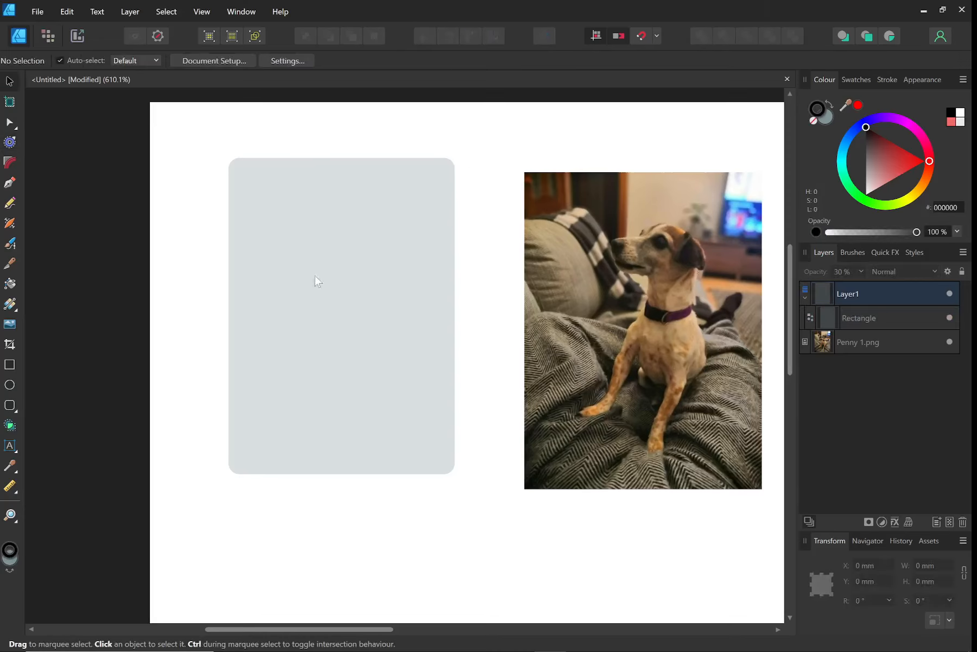
# Move the grey-blue rectangle over the dog photo, to about X 112 mm, Y 13 mm, and deselect it
pyautogui.click(362, 309)
pyautogui.moveTo(276, 241); pyautogui.dragTo(399, 212)
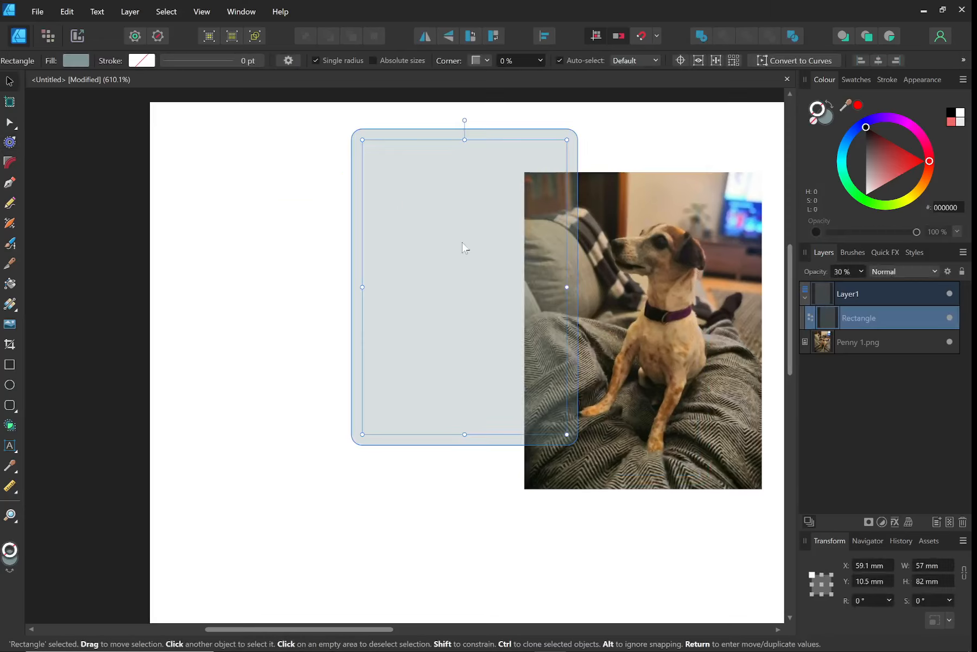
pyautogui.click(450, 540)
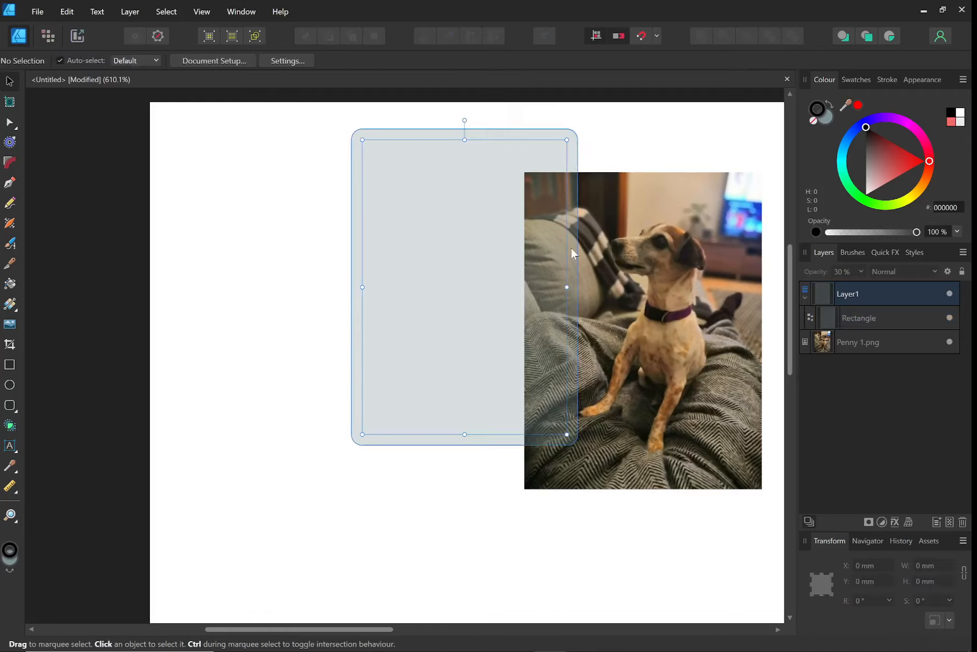
pyautogui.moveTo(503, 254); pyautogui.dragTo(694, 264)
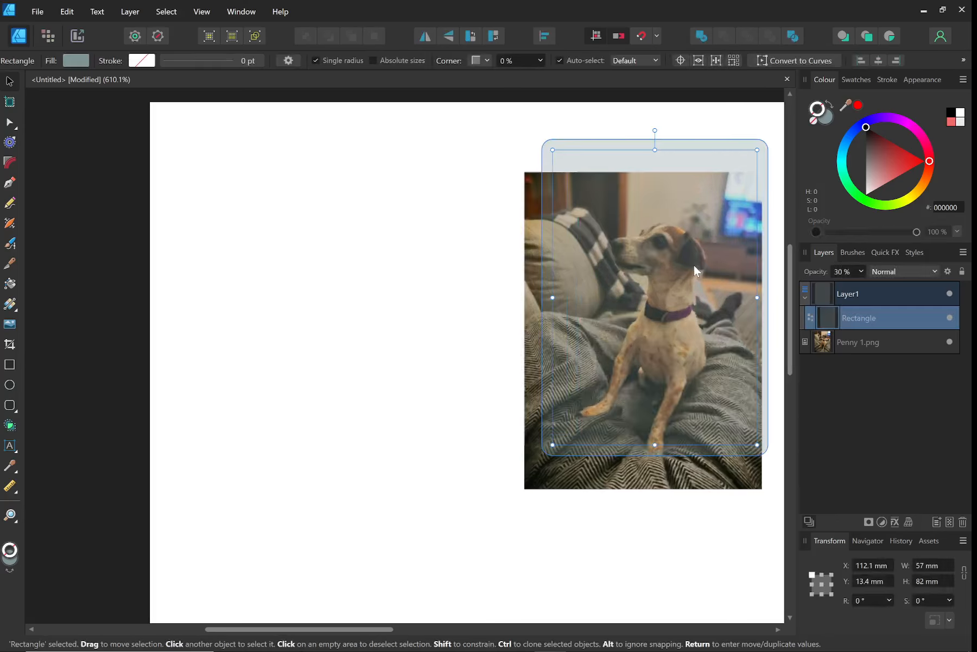
pyautogui.click(426, 223)
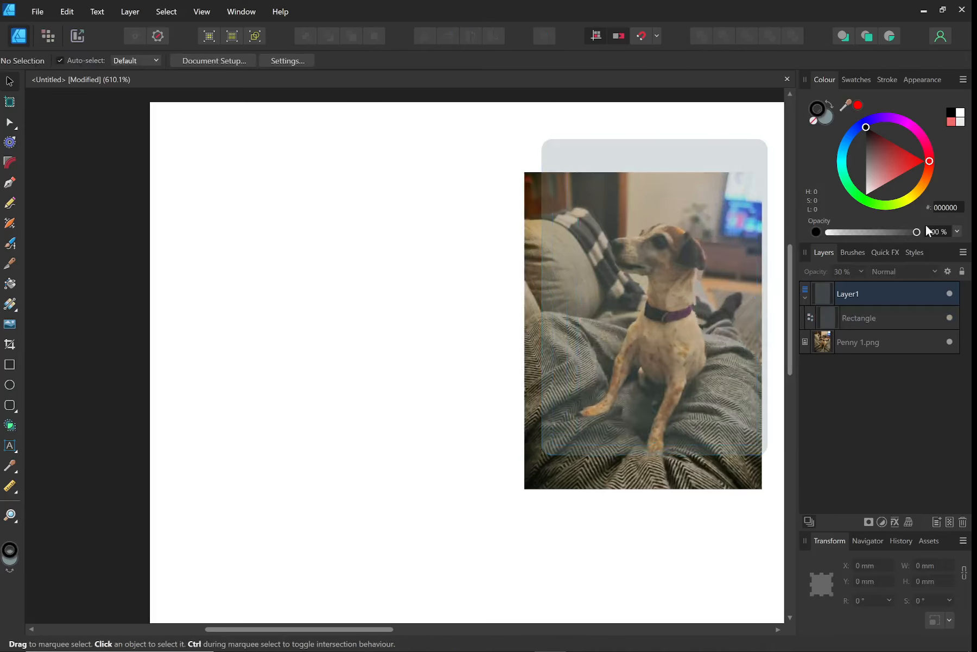
# Change the fill of the rectangle over the dog photo to bright cyan 00D0FF, keeping its colour opacity at 100 %
pyautogui.click(808, 229)
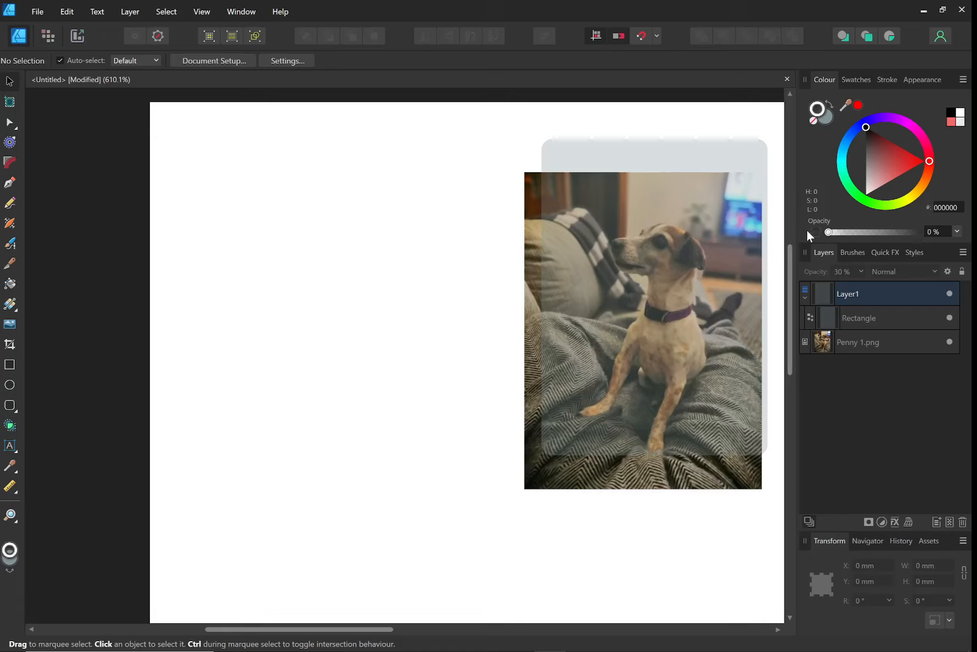
pyautogui.click(705, 161)
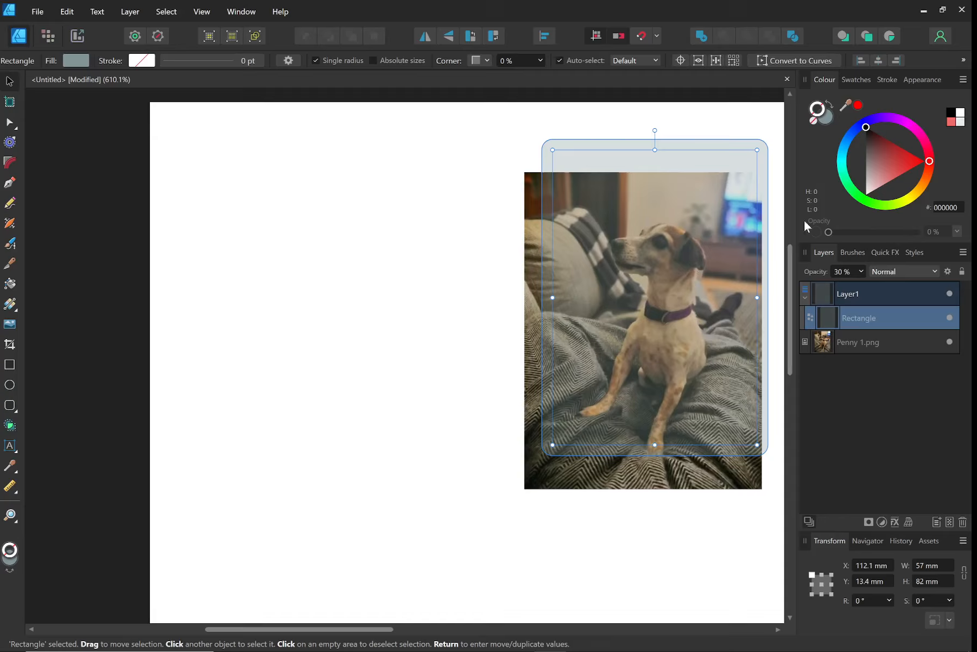
pyautogui.click(827, 120)
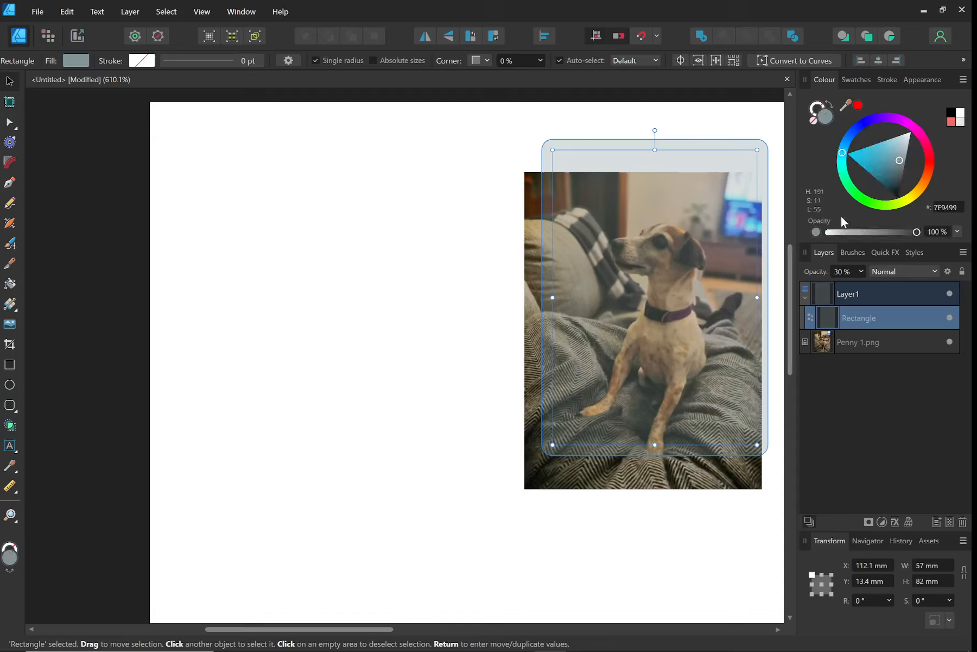
pyautogui.moveTo(868, 235); pyautogui.dragTo(945, 240)
pyautogui.moveTo(904, 163)
pyautogui.mouseDown()
pyautogui.moveTo(885, 148)
pyautogui.moveTo(844, 153)
pyautogui.mouseUp()
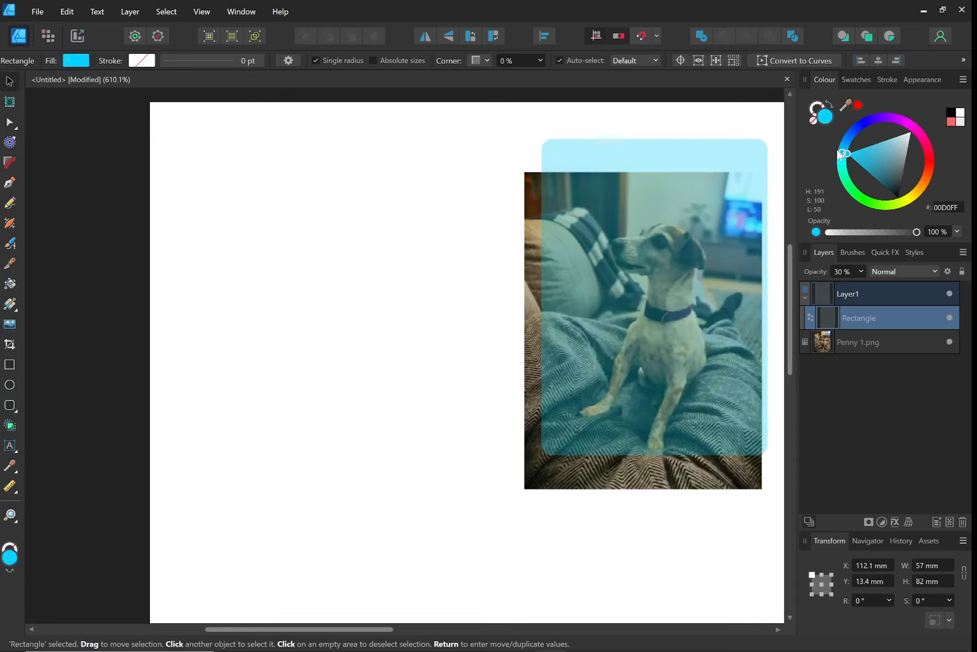
pyautogui.moveTo(917, 228)
pyautogui.mouseDown()
pyautogui.moveTo(838, 232)
pyautogui.moveTo(923, 232)
pyautogui.mouseUp()
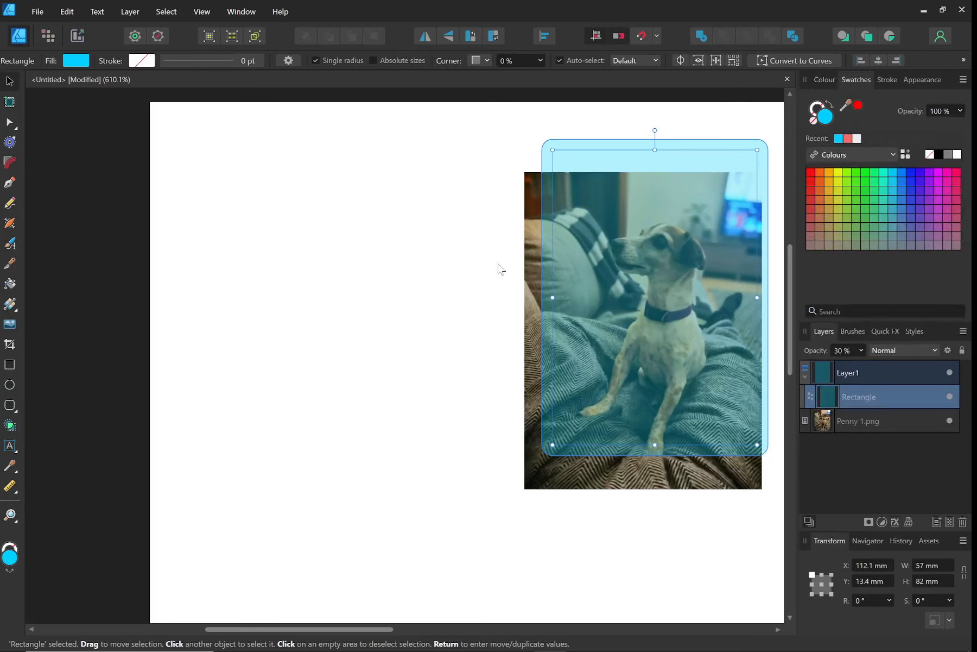
pyautogui.click(357, 349)
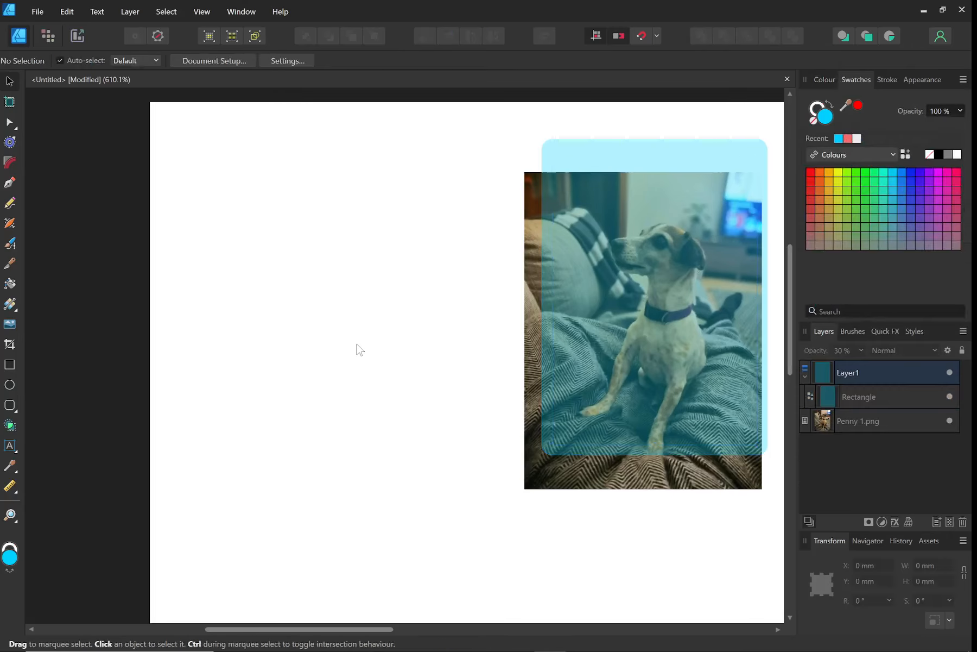
pyautogui.click(630, 194)
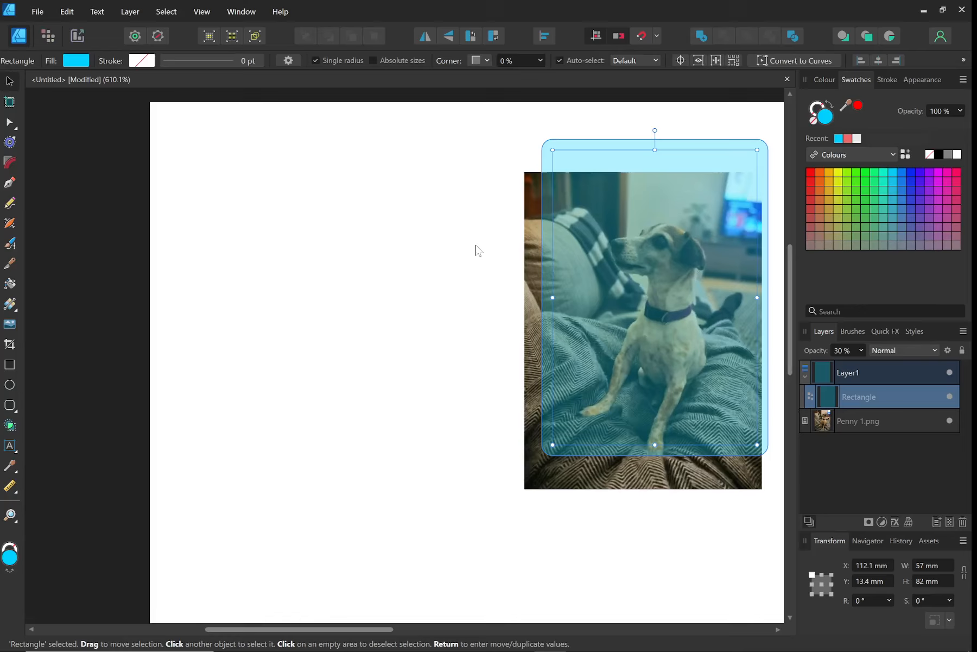
# Undo the rectangle's recolouring, moves, stroke edits and resizing, back to the unfilled rectangle with the 3 mm contour
pyautogui.hotkey('ctrl', 'z')
pyautogui.hotkey('ctrl', 'z')
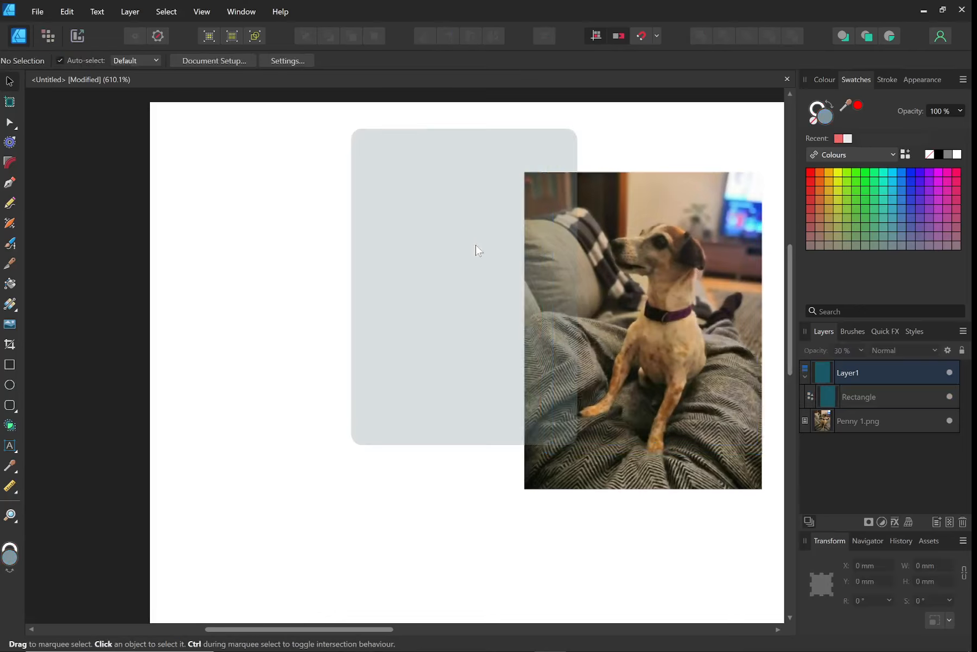
pyautogui.hotkey('ctrl', 'z')
pyautogui.hotkey('ctrl', 'z')
pyautogui.hotkey('ctrl', 'z')
pyautogui.hotkey('ctrl', 'z')
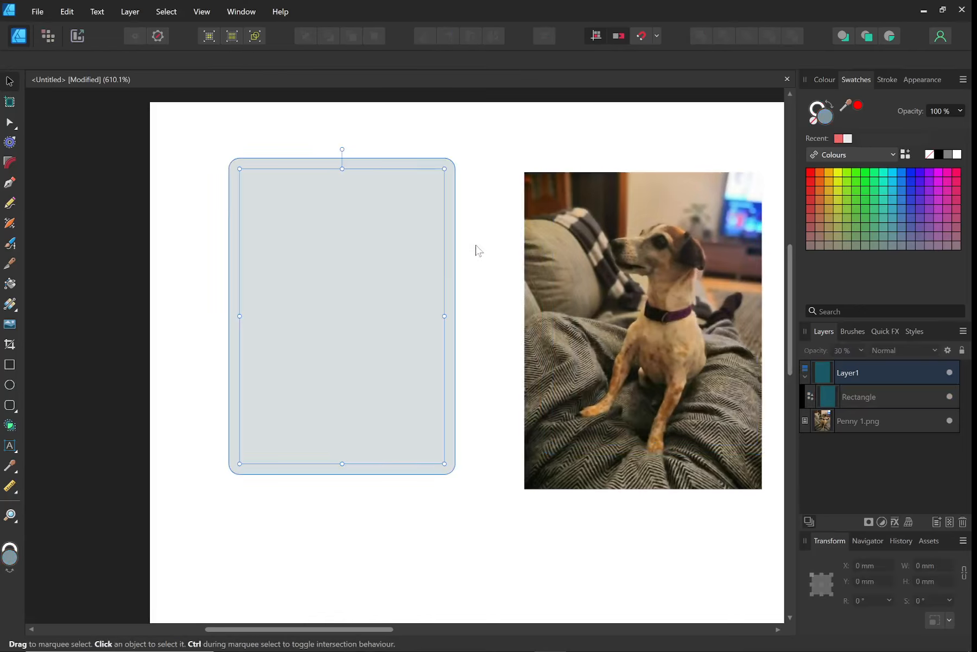
pyautogui.hotkey('ctrl', 'z')
pyautogui.hotkey('ctrl', 'z')
pyautogui.hotkey('ctrl', 'z')
pyautogui.hotkey('ctrl', 'z')
pyautogui.hotkey('ctrl', 'z')
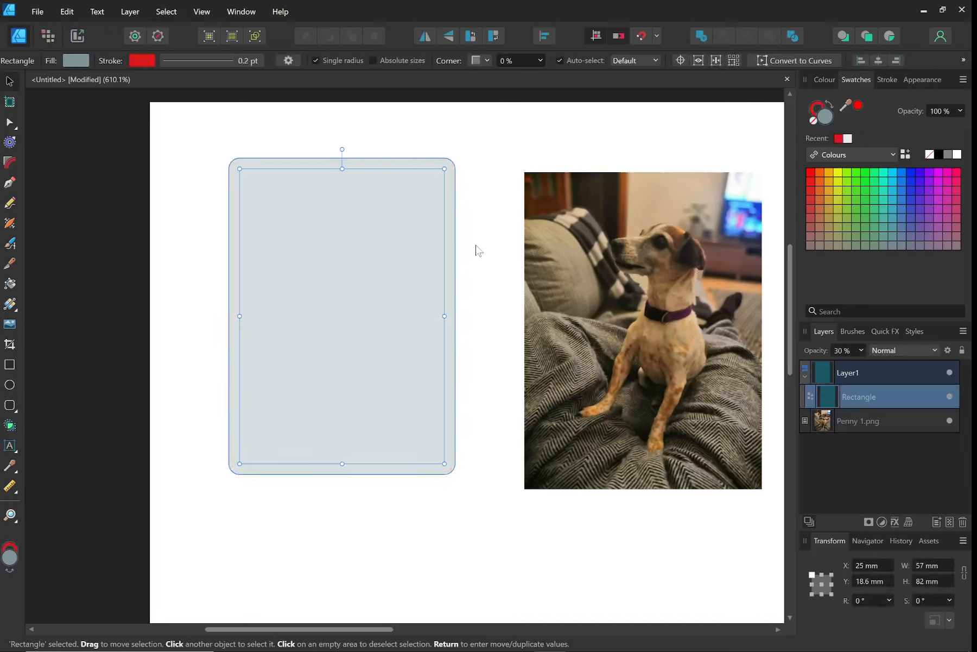
pyautogui.hotkey('ctrl', 'z')
pyautogui.hotkey('ctrl', 'z')
pyautogui.hotkey('ctrl', 'z')
pyautogui.hotkey('ctrl', 'z')
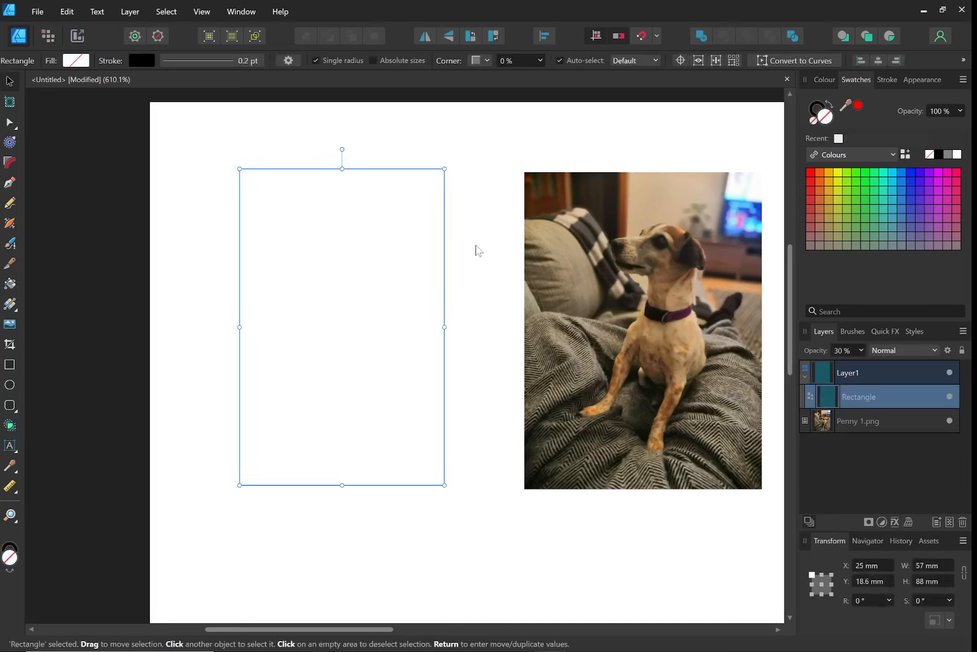
pyautogui.hotkey('ctrl', 'z')
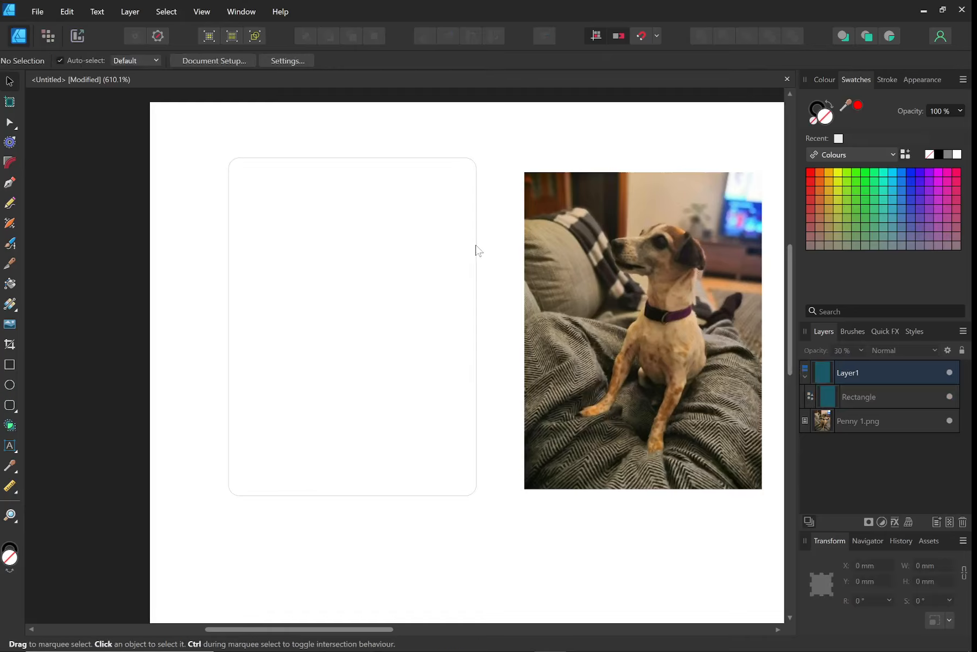
# Undo the rectangle's earlier edits back to its light fill and inset contour beside the dog photo, and select it
pyautogui.hotkey('ctrl', 'z')
pyautogui.hotkey('ctrl', 'z')
pyautogui.hotkey('ctrl', 'z')
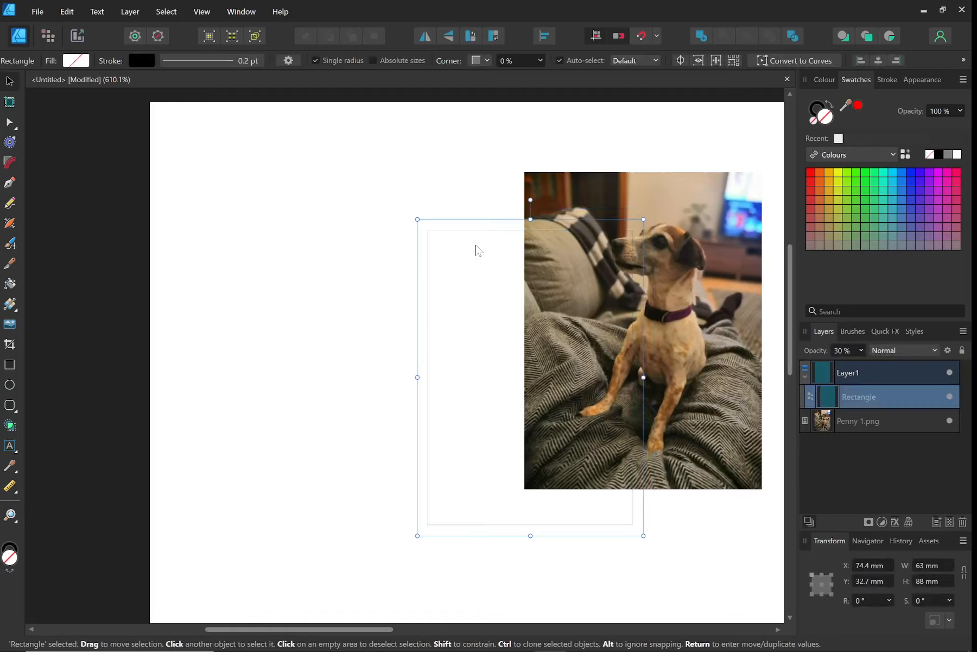
pyautogui.hotkey('ctrl', 'z')
pyautogui.hotkey('ctrl', 'z')
pyautogui.hotkey('ctrl', 'z')
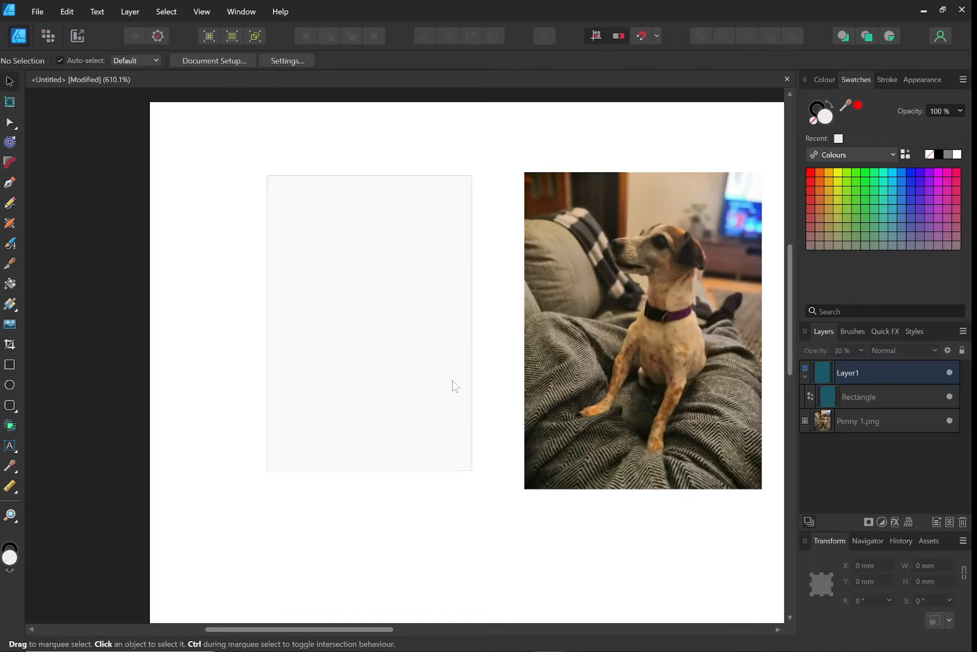
pyautogui.moveTo(197, 111); pyautogui.dragTo(489, 544)
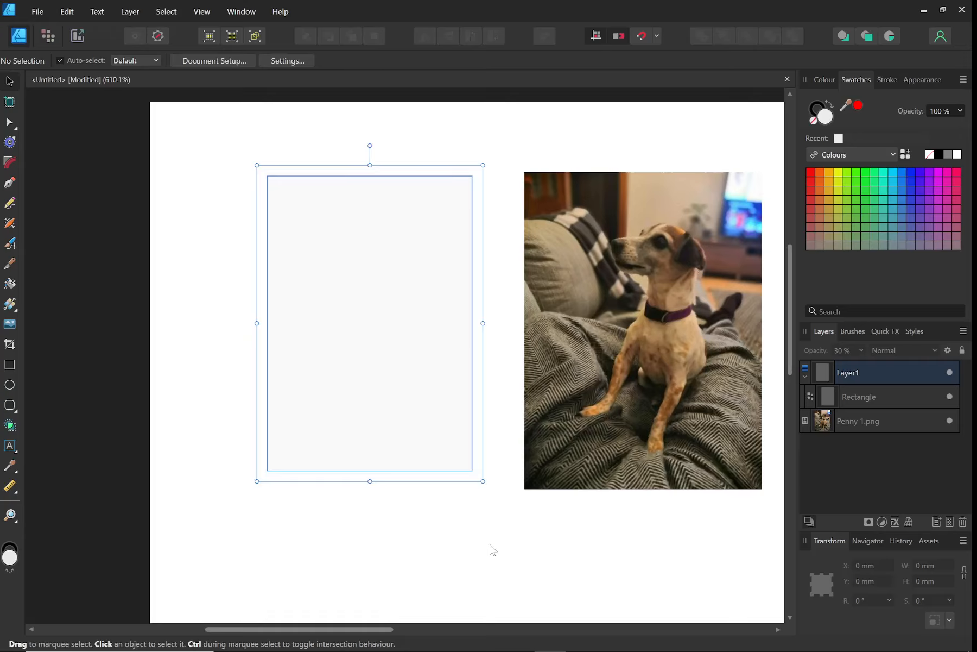
# Undo the creation of the earlier card rectangle and draw a new one, about 50 × 84 mm, over the dog photo
pyautogui.hotkey('ctrl', 'z')
pyautogui.hotkey('ctrl', 'z')
pyautogui.press('m')
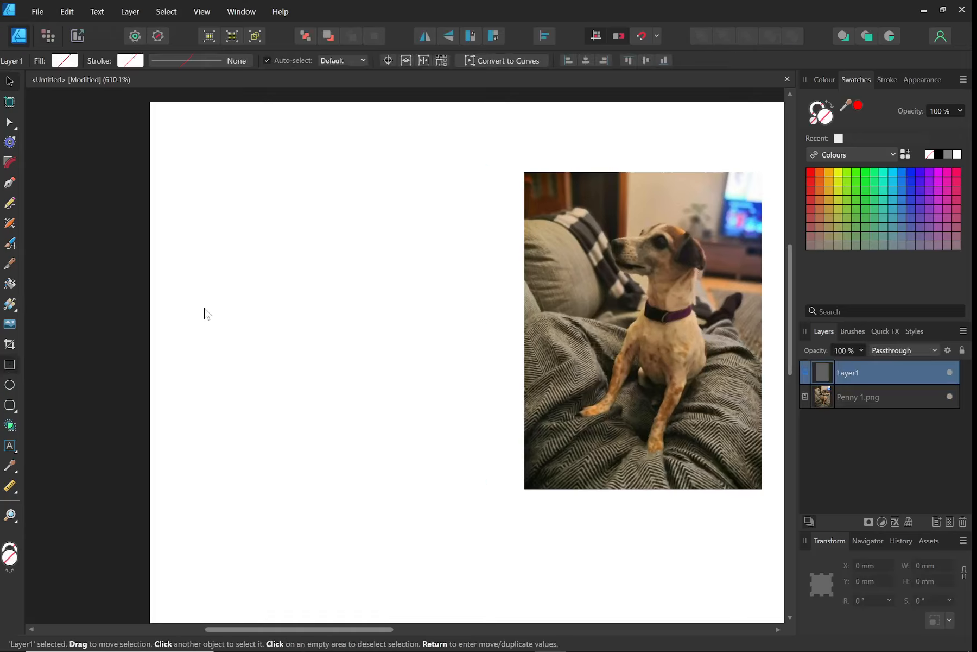
pyautogui.moveTo(241, 181); pyautogui.dragTo(352, 425)
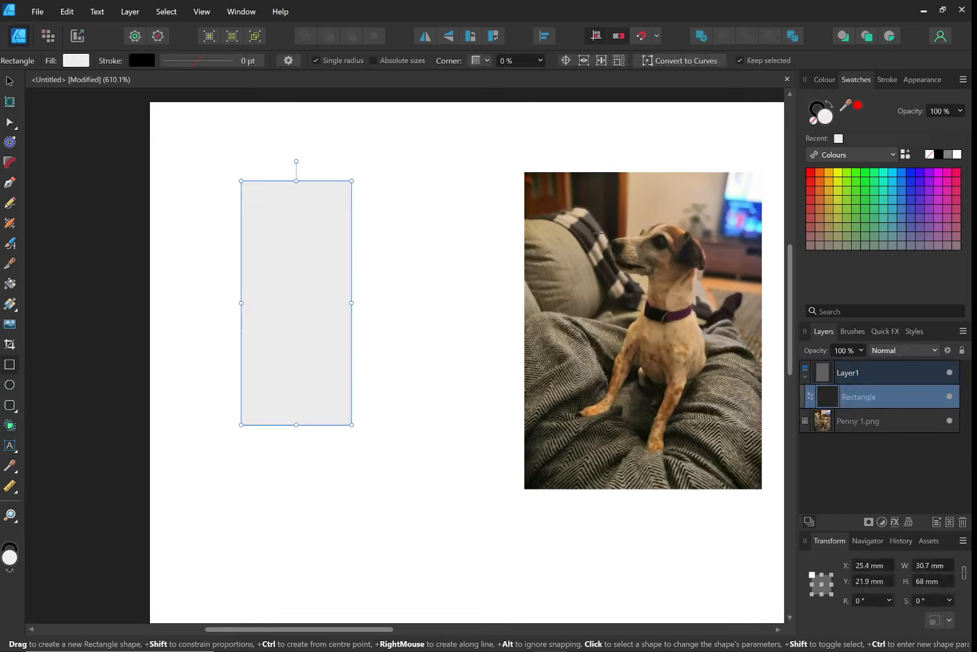
pyautogui.moveTo(532, 153); pyautogui.dragTo(714, 455)
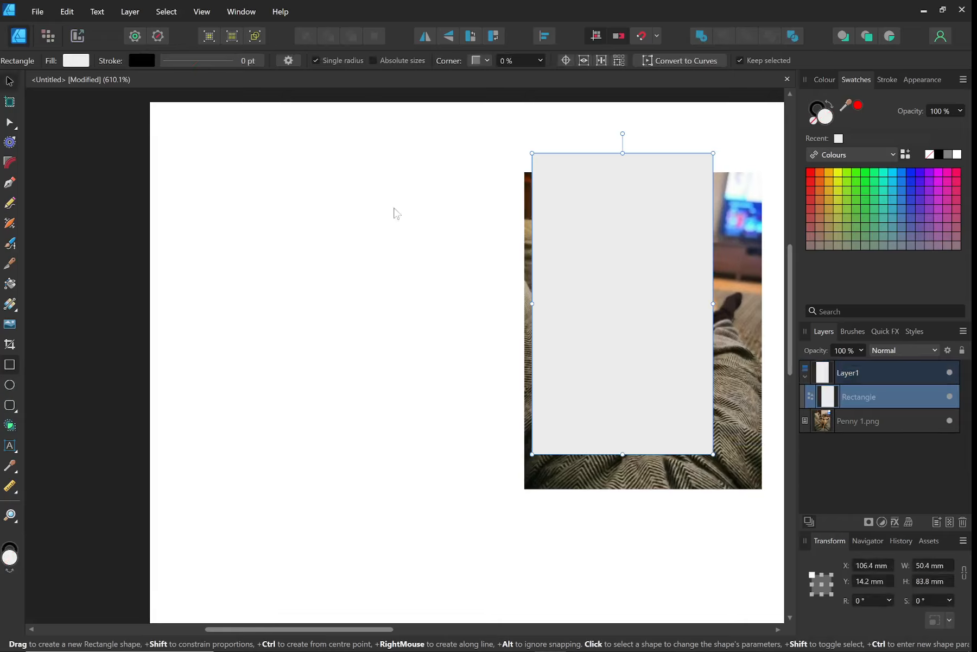
# Set the size of the rectangle over the dog photo to 57 mm wide and 82 mm high
pyautogui.press('v')
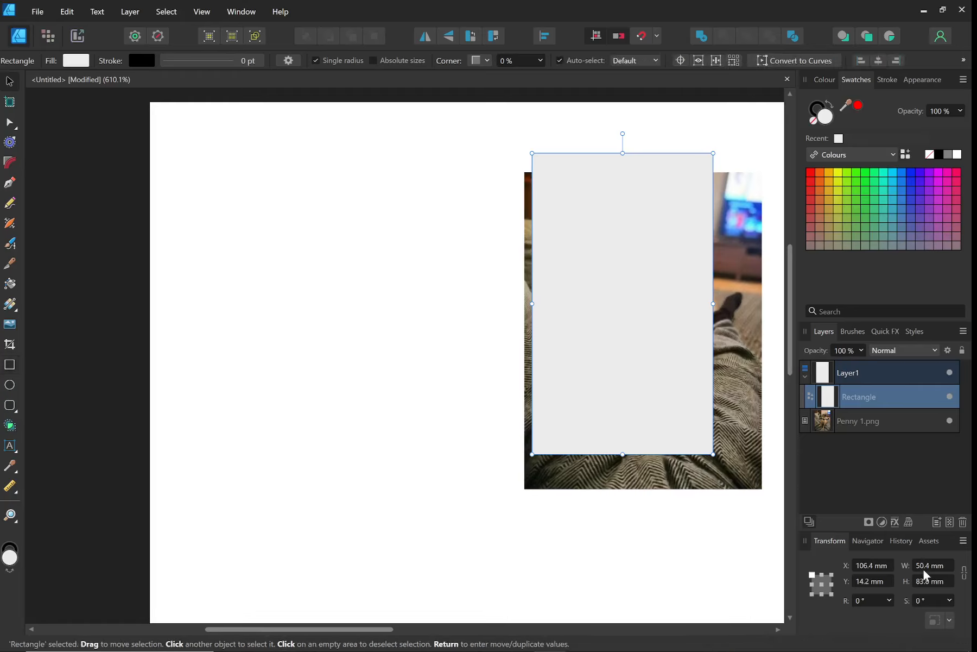
pyautogui.click(925, 567)
pyautogui.write('57')
pyautogui.press('Tab')
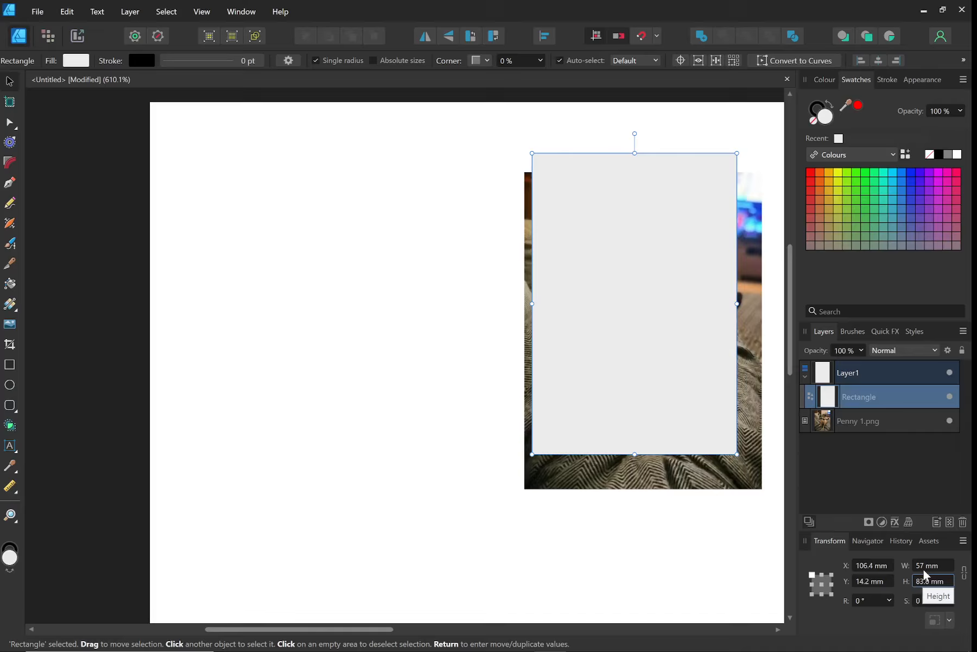
pyautogui.write('82')
pyautogui.press('Return')
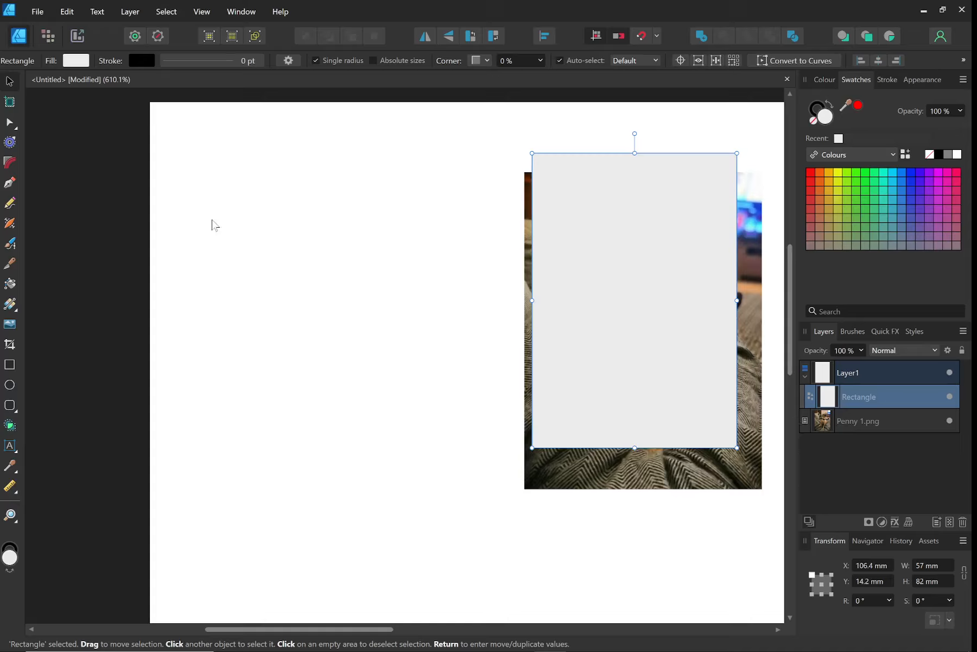
# Apply a 3 mm outward contour to the 57 × 82 mm rectangle and deselect it
pyautogui.click(10, 142)
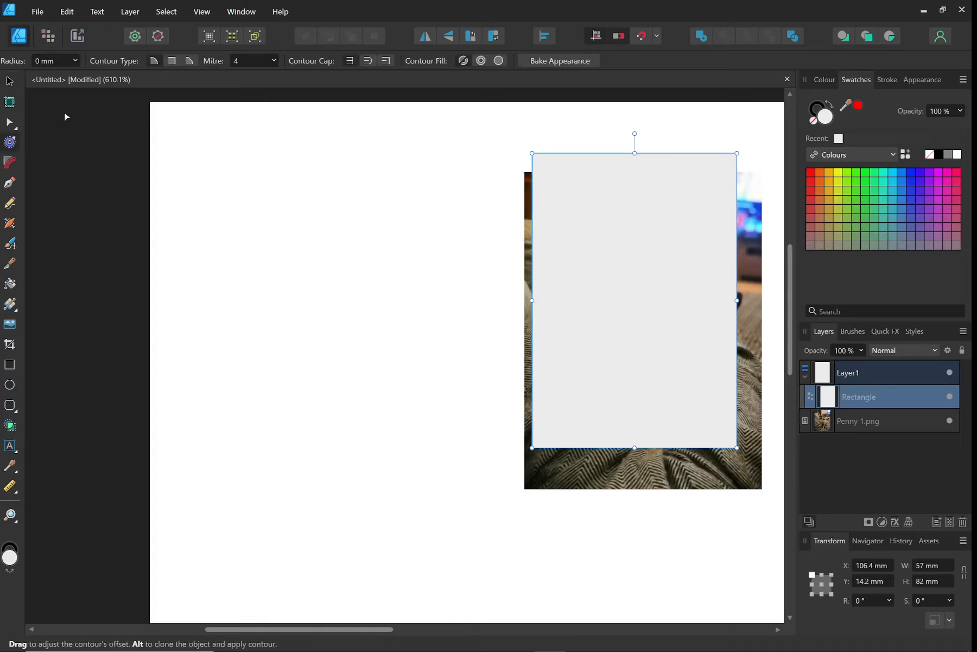
pyautogui.click(47, 62)
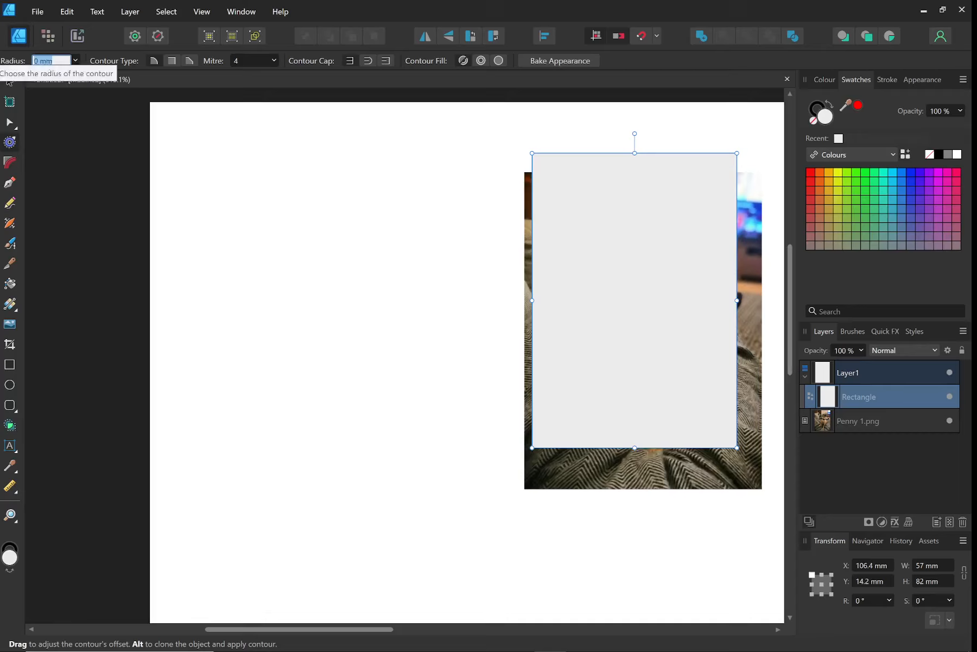
pyautogui.write('3')
pyautogui.press('Return')
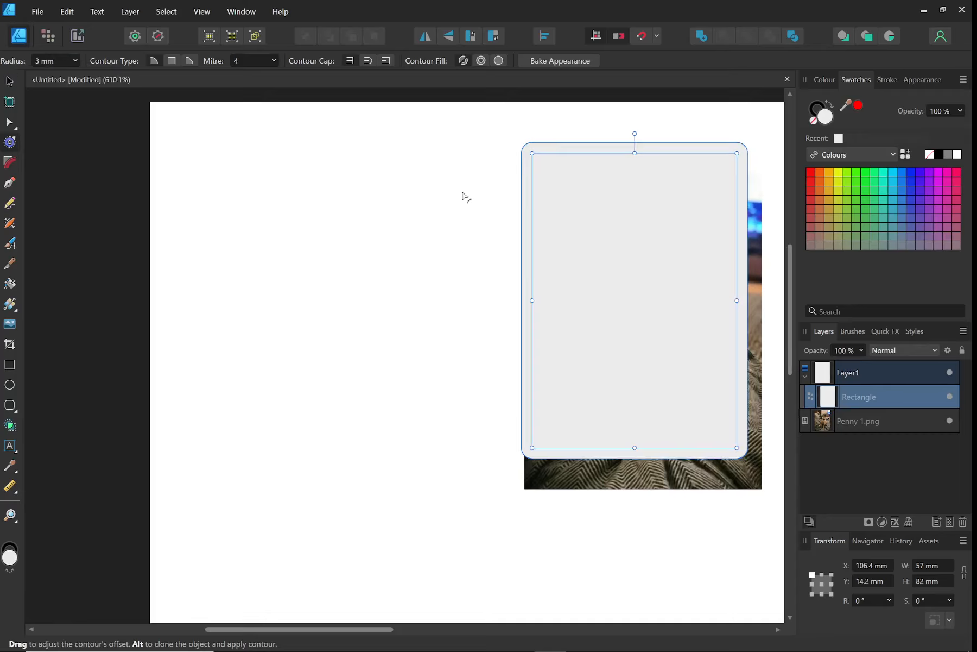
pyautogui.click(394, 287)
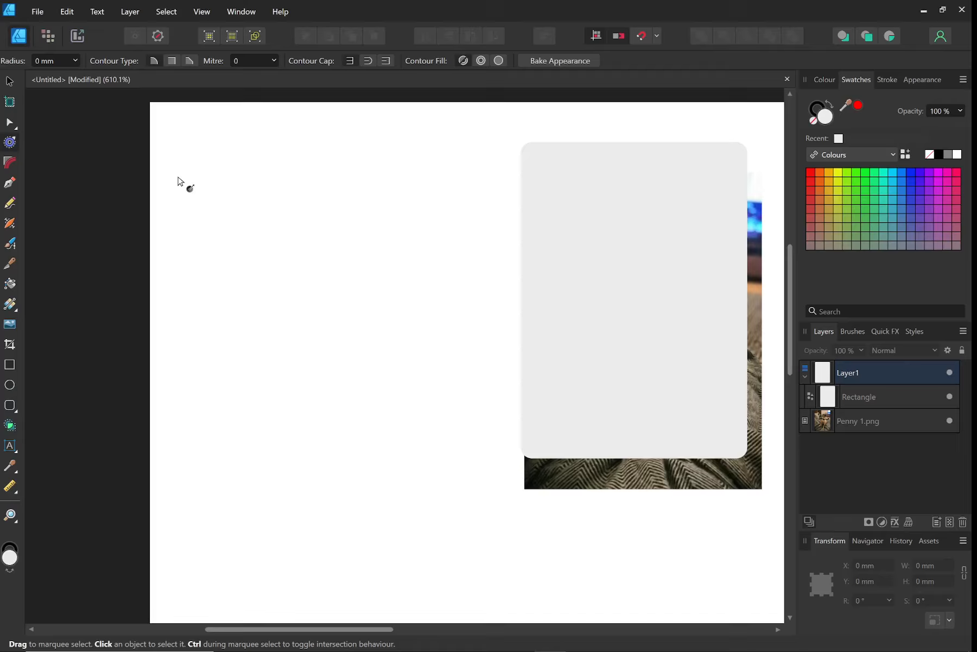
# Move the contoured rectangle off the dog photo to the blank area beside it, about X 25 mm, Y 20 mm, and deselect it
pyautogui.click(9, 81)
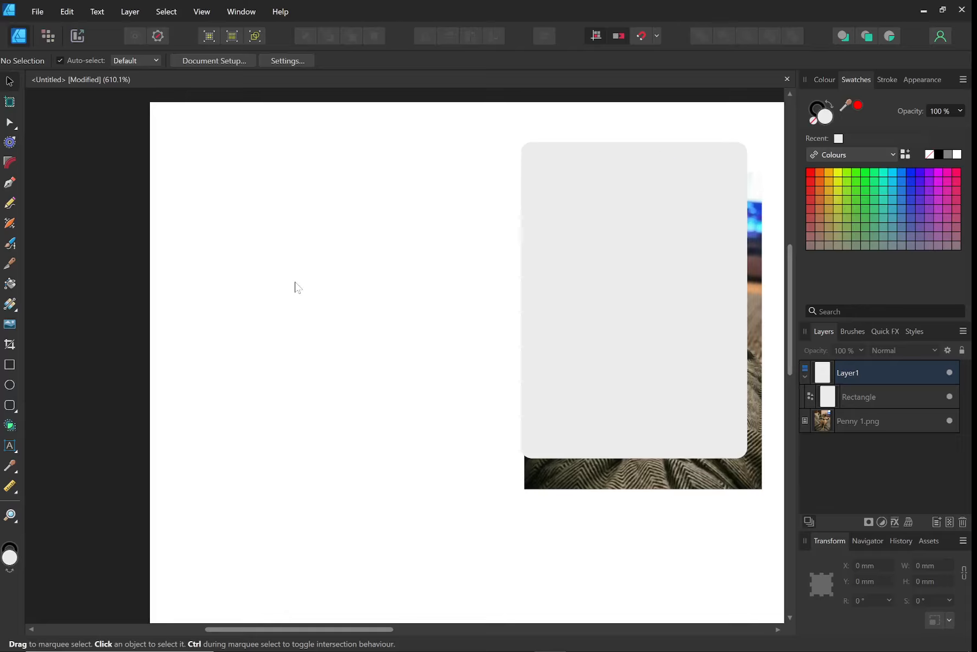
pyautogui.click(11, 124)
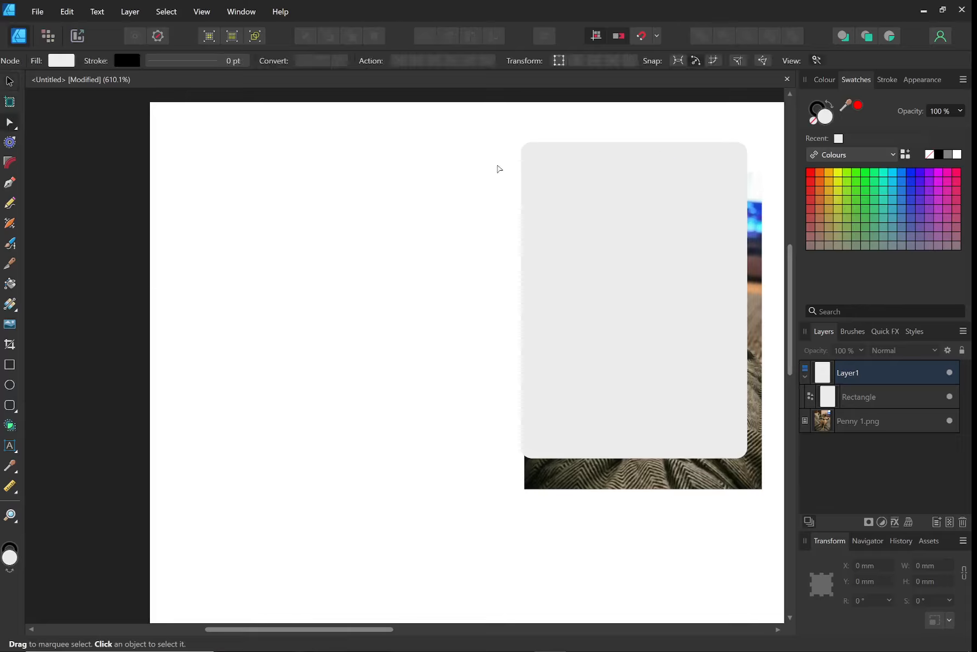
pyautogui.moveTo(568, 145); pyautogui.dragTo(353, 162)
pyautogui.click(541, 153)
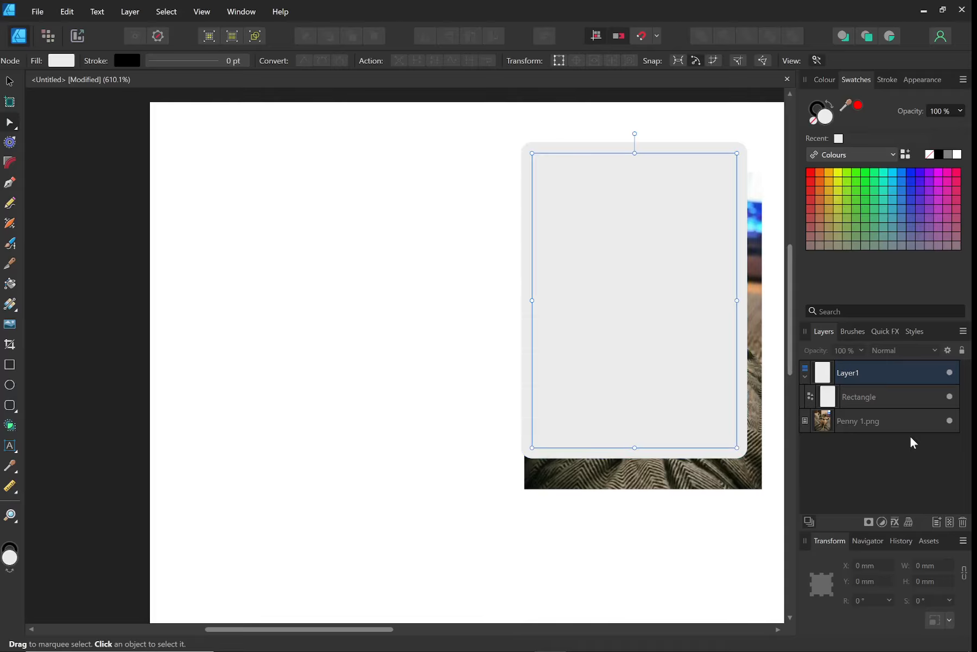
pyautogui.click(863, 398)
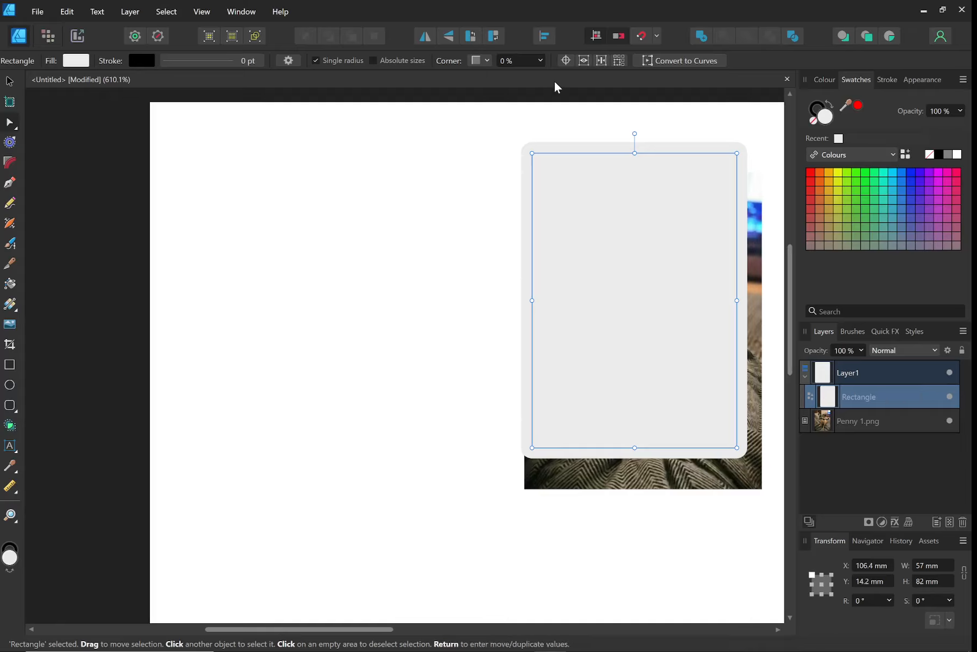
pyautogui.moveTo(541, 156); pyautogui.dragTo(248, 177)
pyautogui.click(240, 140)
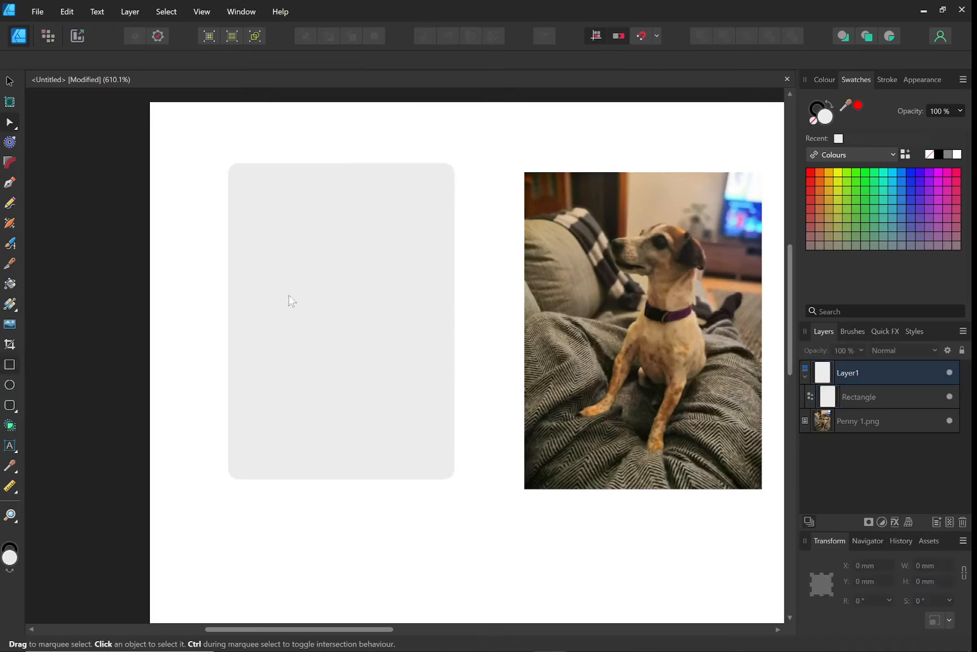
# Draw a second rectangle, about 44 × 54 mm, overlapping the upper right of the contoured rectangle
pyautogui.press('m')
pyautogui.click(318, 261)
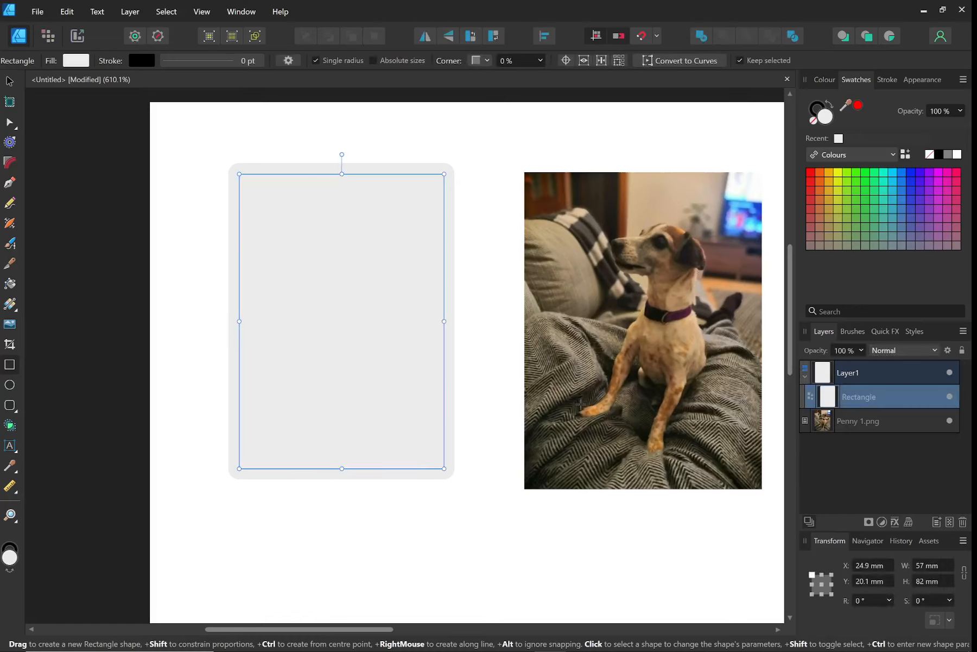
pyautogui.moveTo(310, 119); pyautogui.dragTo(467, 313)
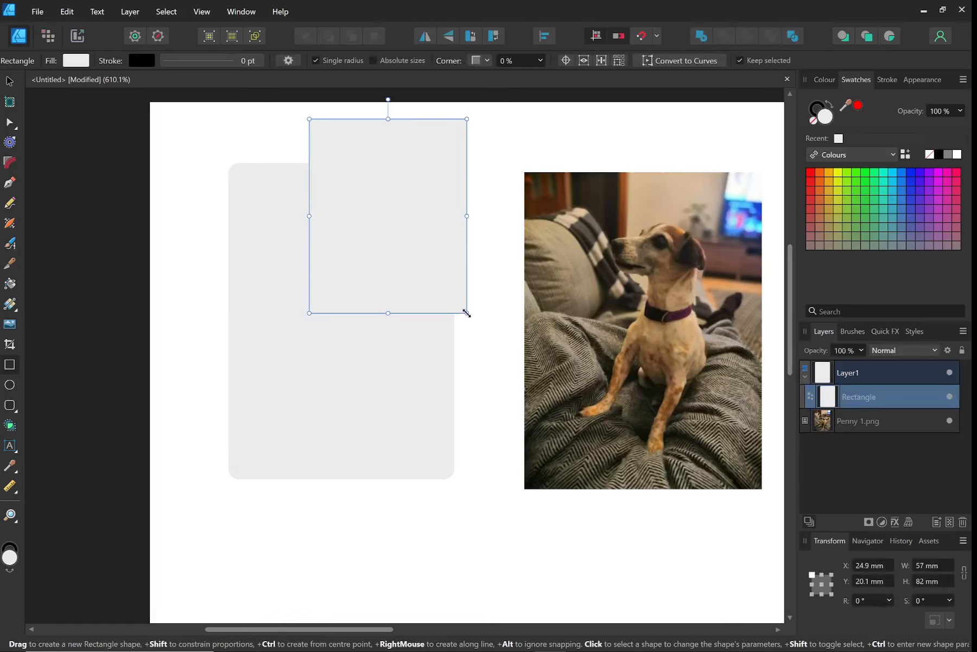
# Set the second rectangle's size to 57 mm wide and 82 mm high
pyautogui.click(927, 565)
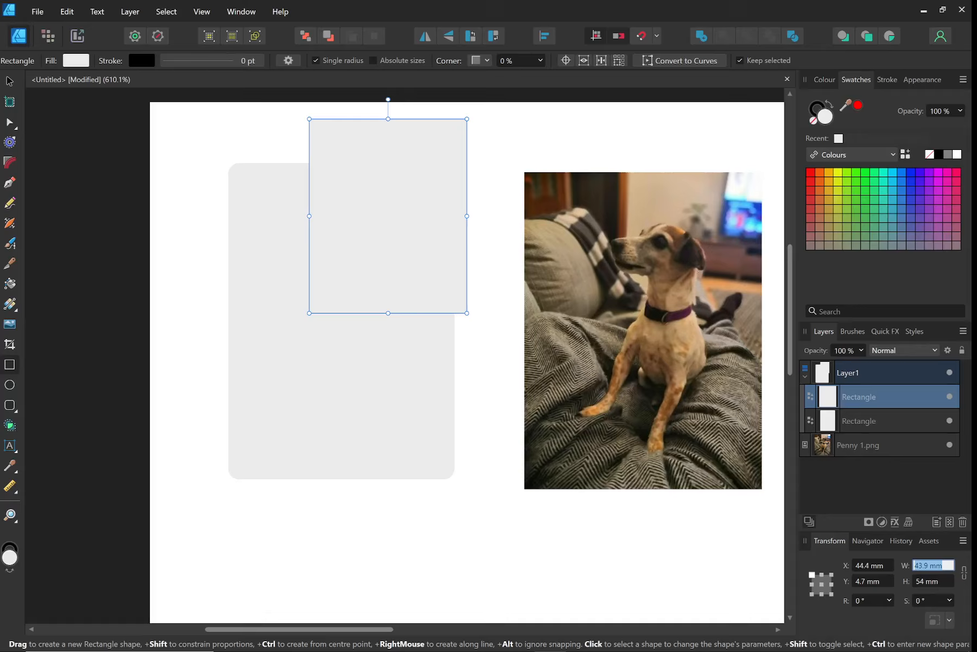
pyautogui.write('6')
pyautogui.press('BackSpace')
pyautogui.write('57')
pyautogui.press('Tab')
pyautogui.write('82')
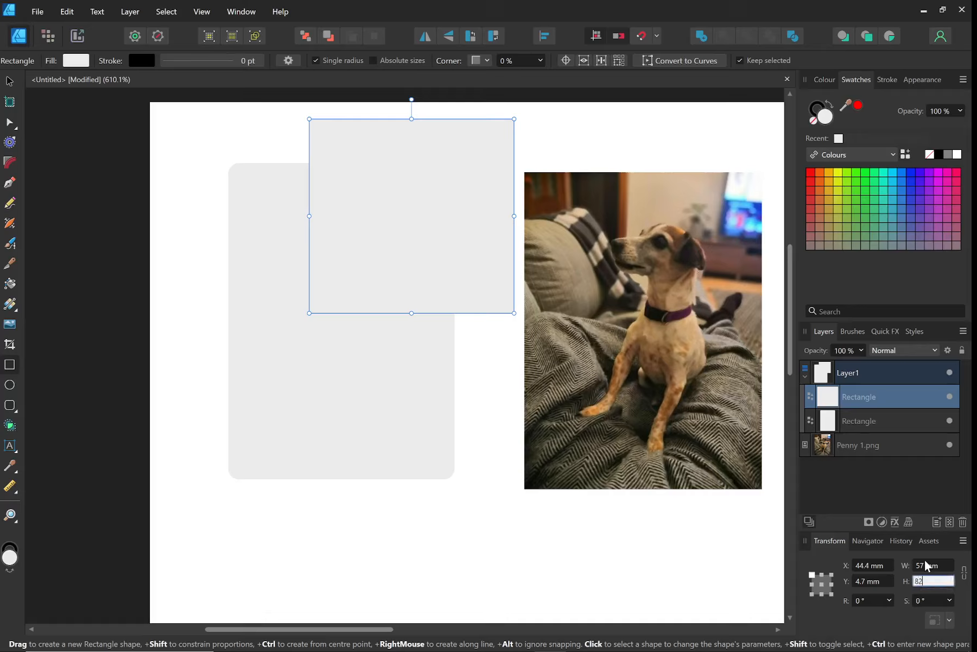
pyautogui.press('Return')
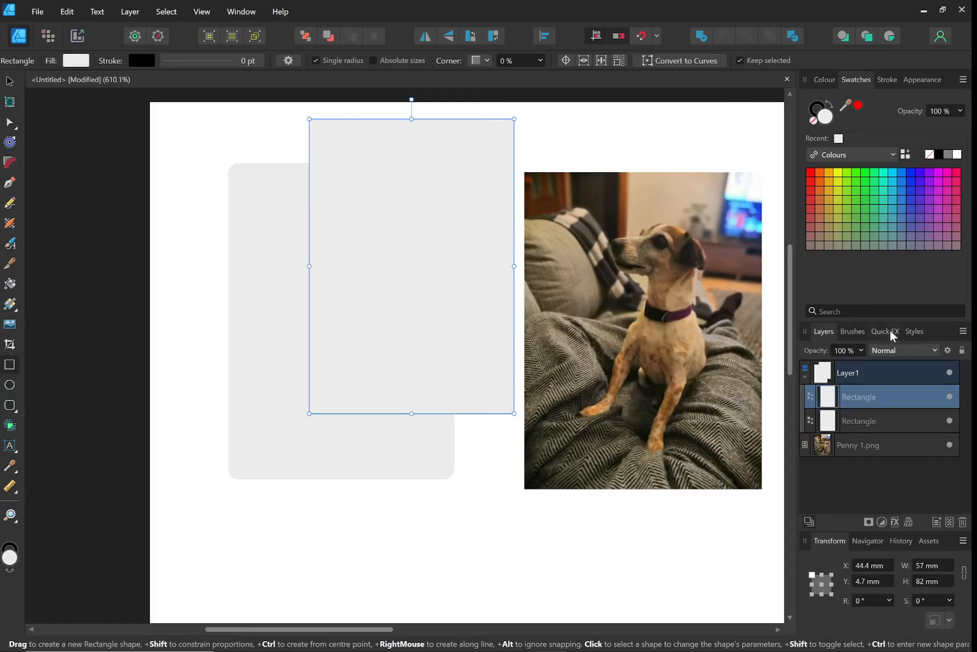
# Fill the second rectangle with red D14444, centre it on the rounded rectangle at X 25 mm, Y 20.1 mm, and deselect it
pyautogui.click(823, 80)
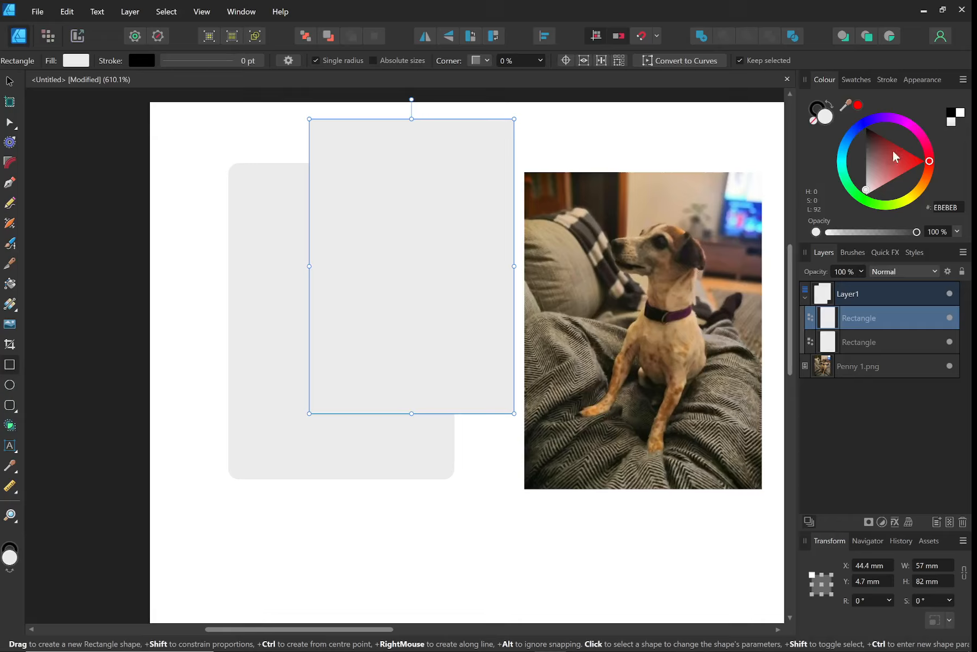
pyautogui.moveTo(891, 158); pyautogui.dragTo(899, 163)
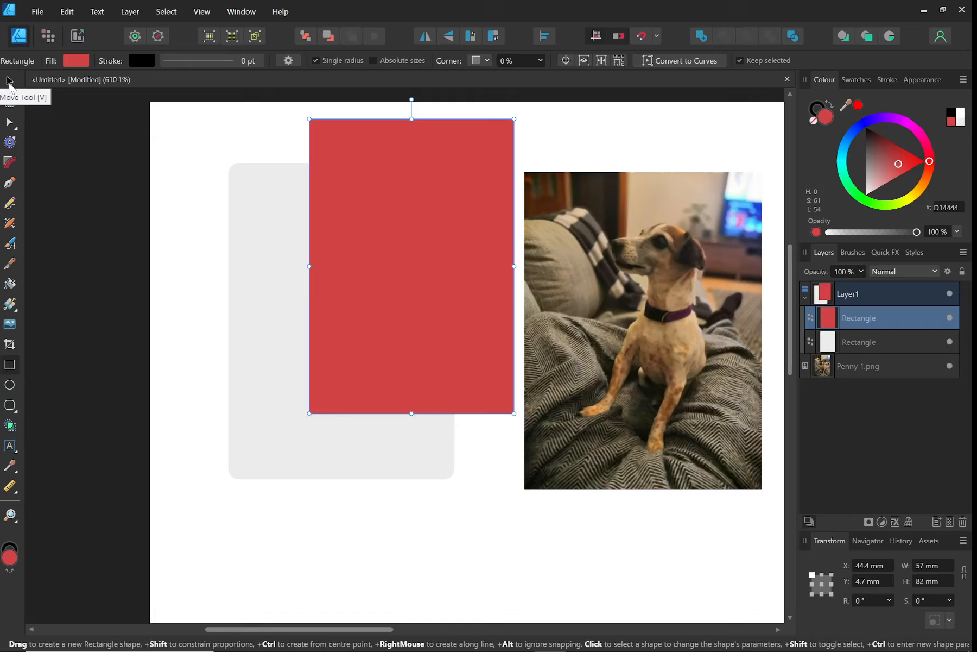
pyautogui.press('v')
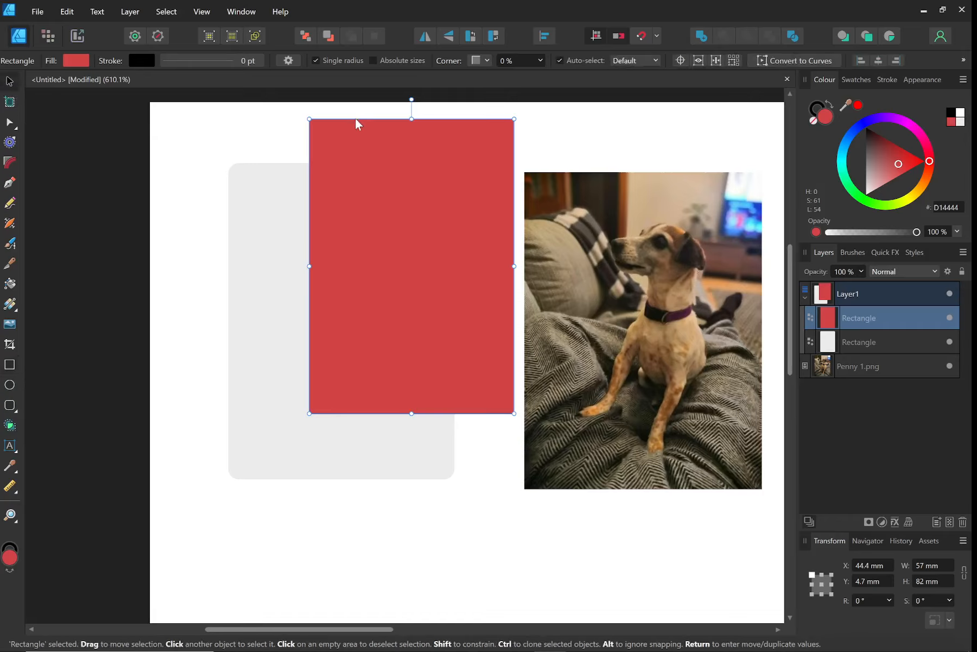
pyautogui.moveTo(356, 118); pyautogui.dragTo(286, 174)
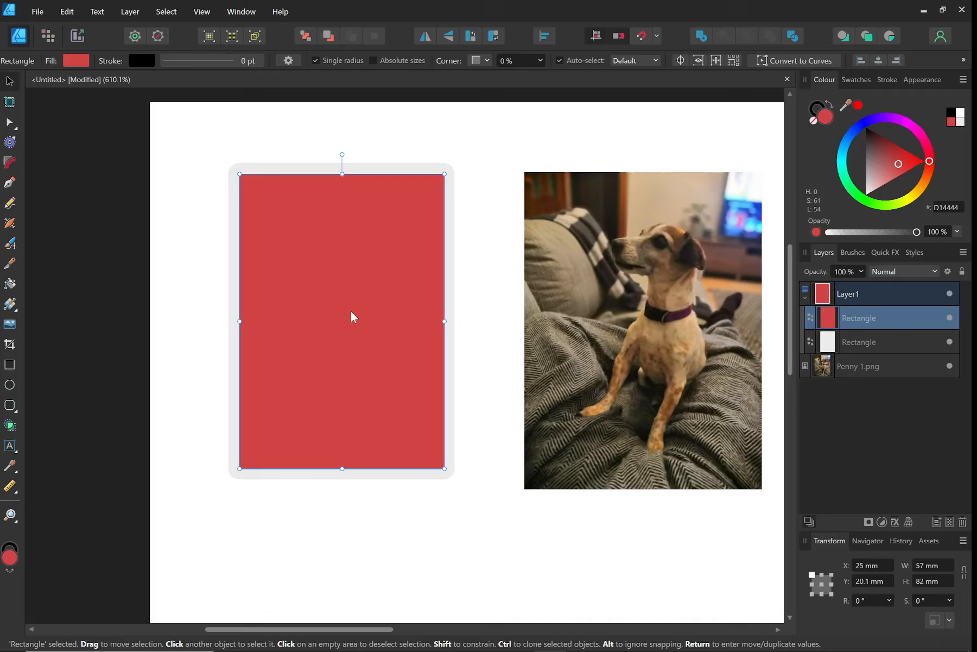
pyautogui.click(187, 135)
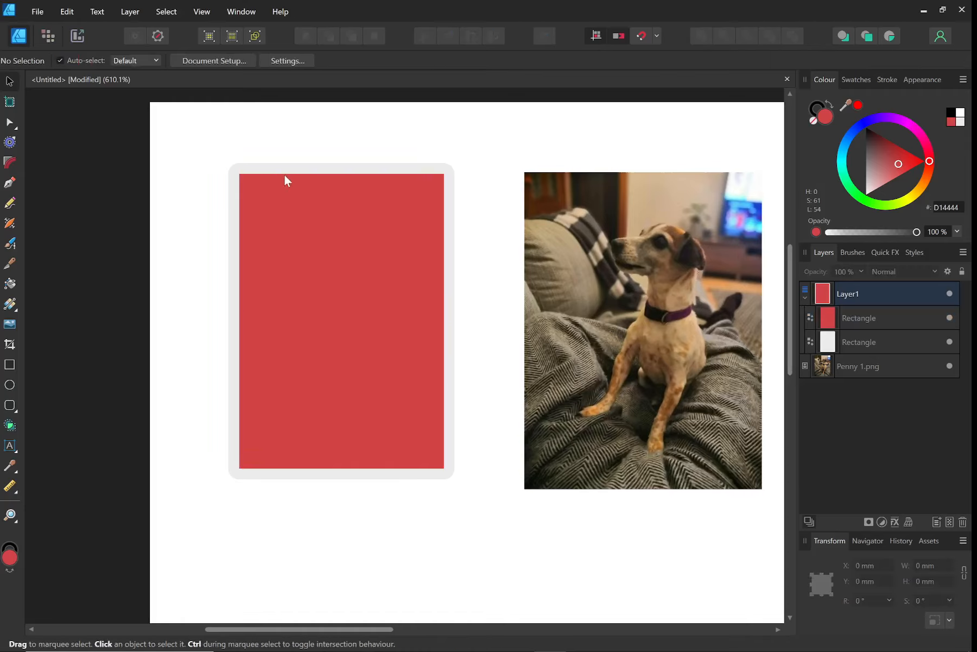
# Shift the red rectangle slightly down and right, off-centre on the rounded one, and select both rectangles
pyautogui.moveTo(296, 190); pyautogui.dragTo(305, 201)
pyautogui.moveTo(187, 136); pyautogui.dragTo(497, 527)
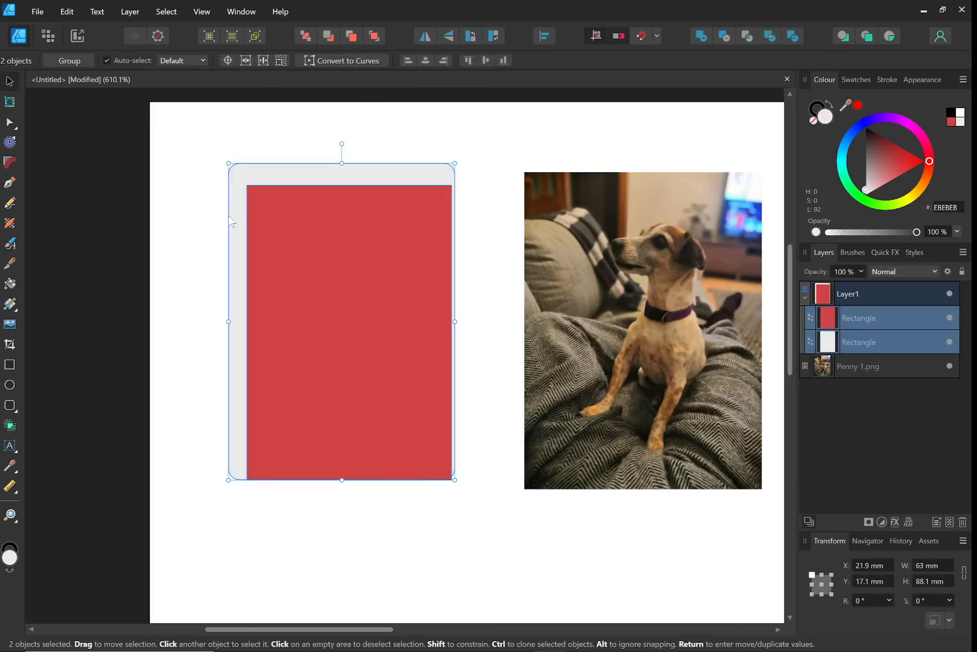
pyautogui.scroll(3, 229, 218)
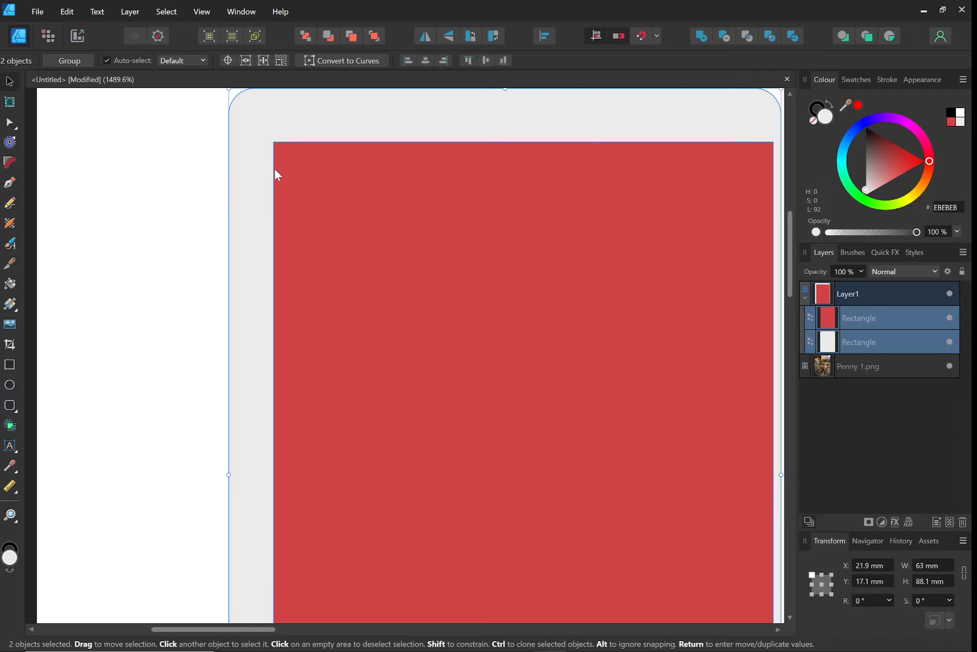
pyautogui.scroll(-3, 251, 181)
pyautogui.scroll(-3, 251, 181)
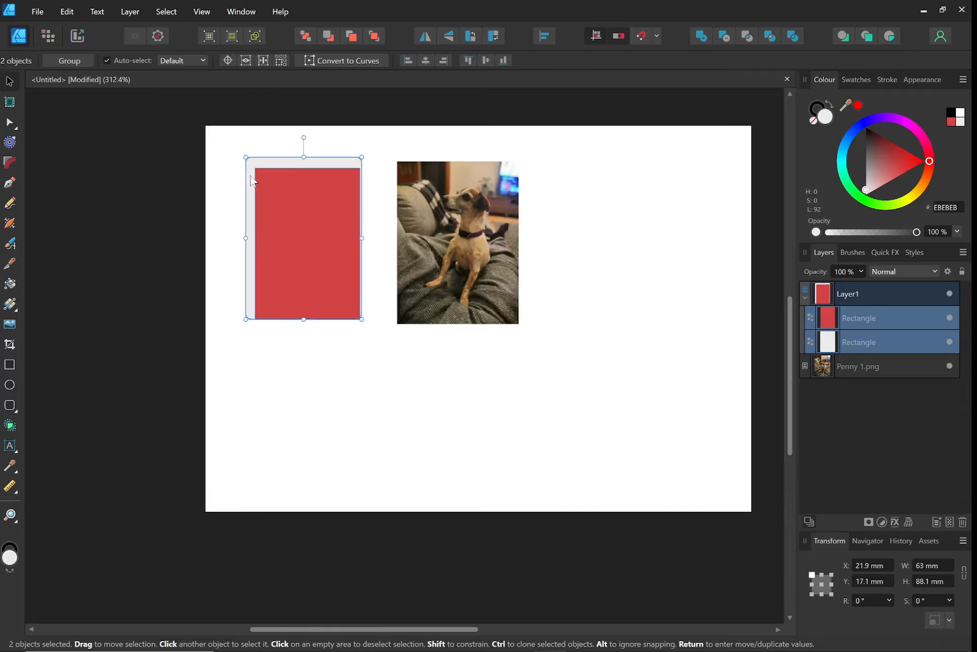
pyautogui.scroll(4, 273, 219)
pyautogui.scroll(1, 274, 213)
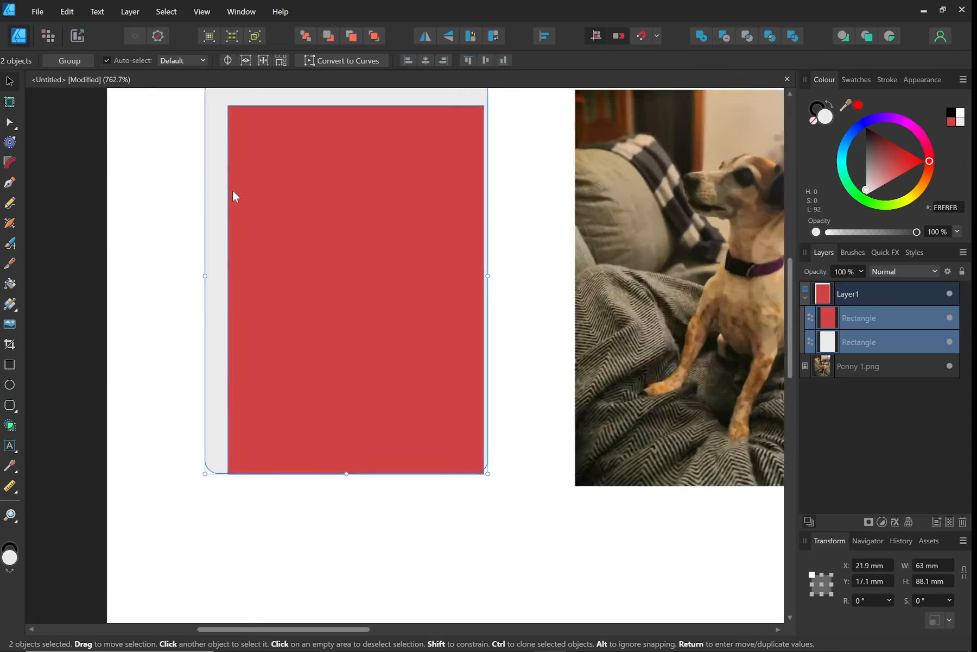
# Move both rectangles slightly down and left, and offset the red one alone to about X 28.4 mm, Y 30.5 mm
pyautogui.moveTo(217, 210); pyautogui.dragTo(215, 234)
pyautogui.click(180, 202)
pyautogui.click(209, 224)
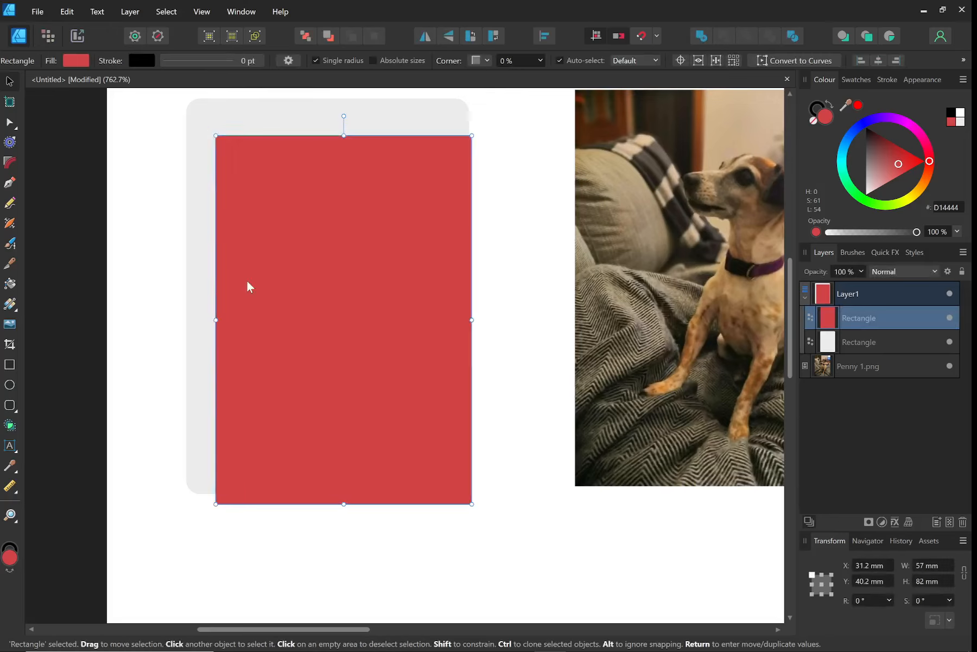
pyautogui.moveTo(247, 280); pyautogui.dragTo(236, 239)
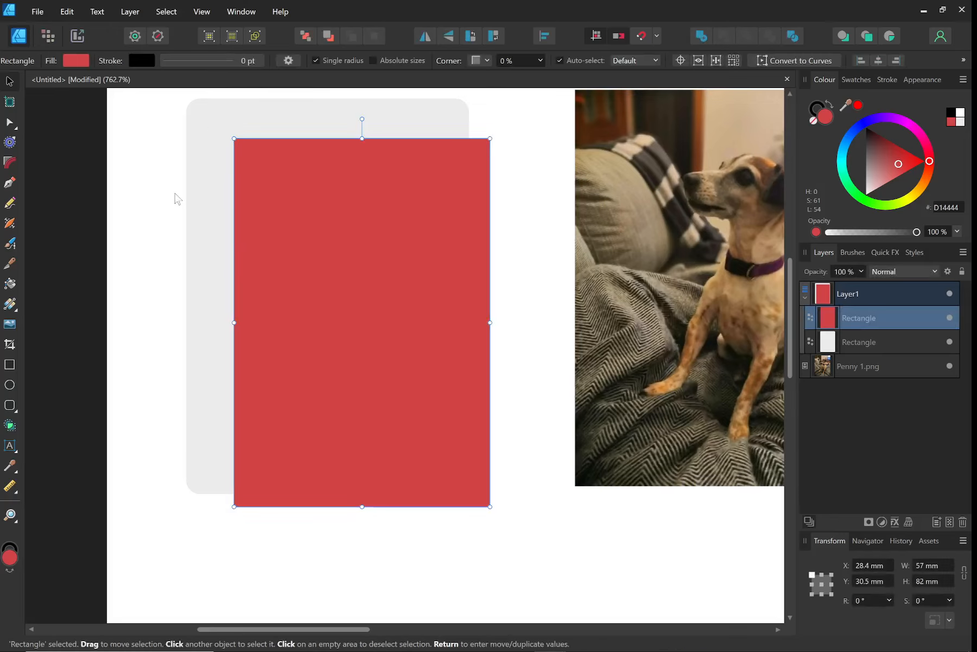
# Select both rectangles, centre them on each other horizontally and vertically within the selection bounds, apply, and deselect them
pyautogui.scroll(-2, 175, 197)
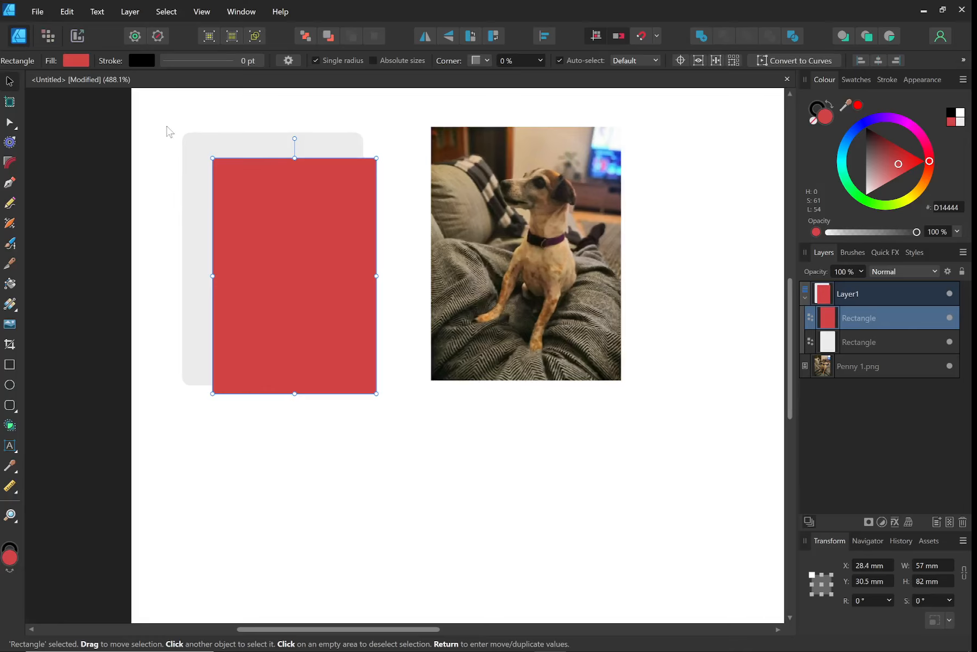
pyautogui.moveTo(158, 115); pyautogui.dragTo(405, 444)
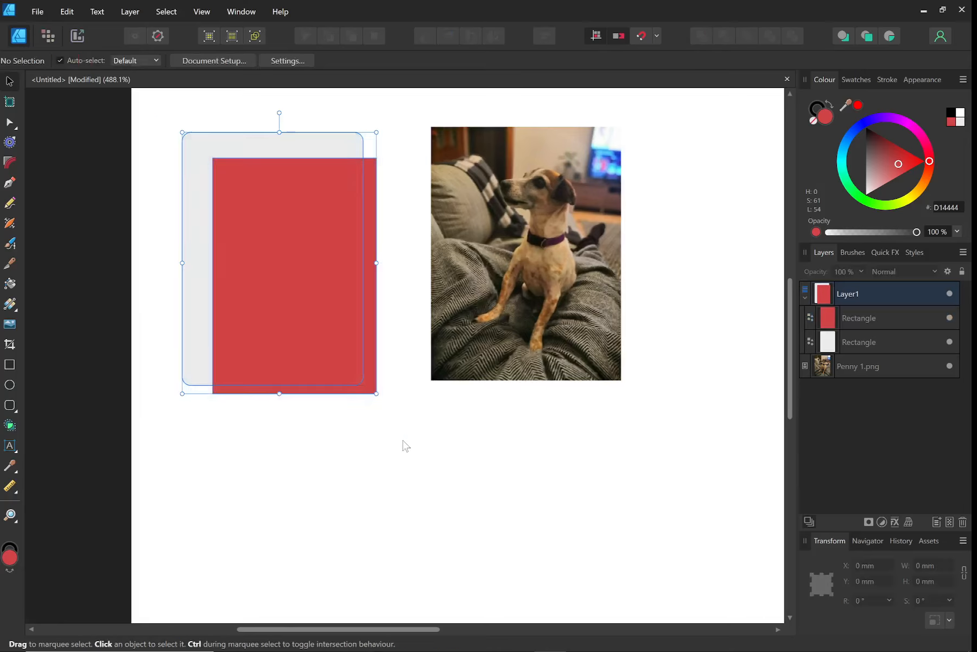
pyautogui.scroll(3, 293, 406)
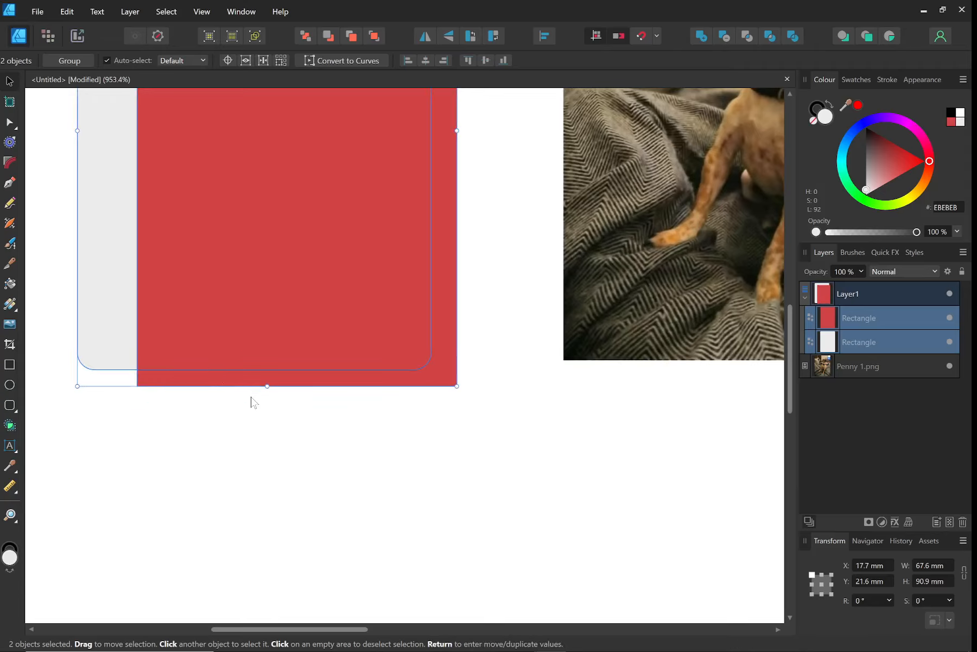
pyautogui.scroll(1, 249, 394)
pyautogui.scroll(-4, 251, 397)
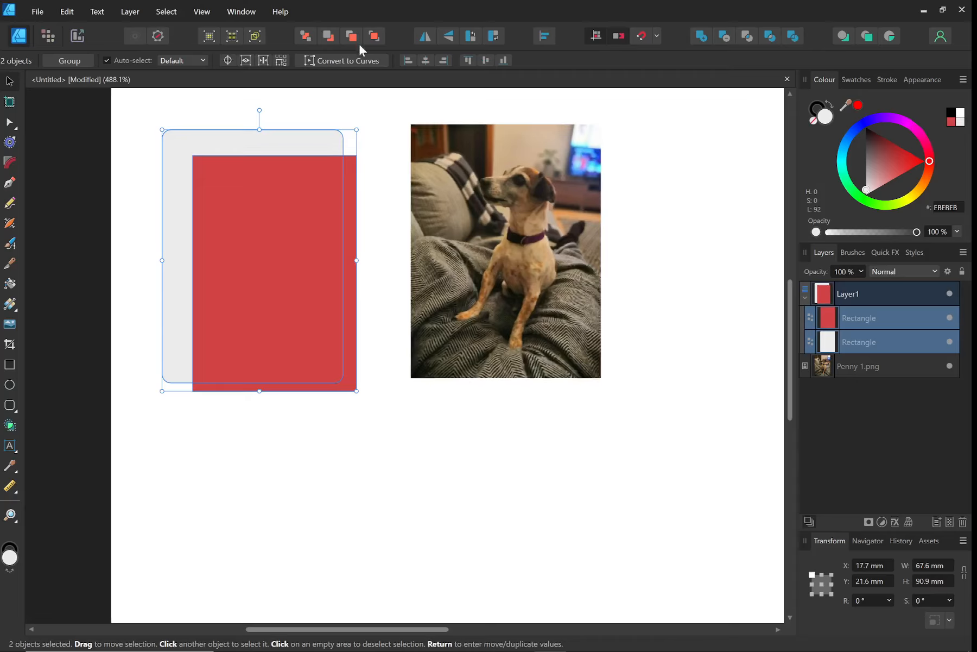
pyautogui.click(545, 35)
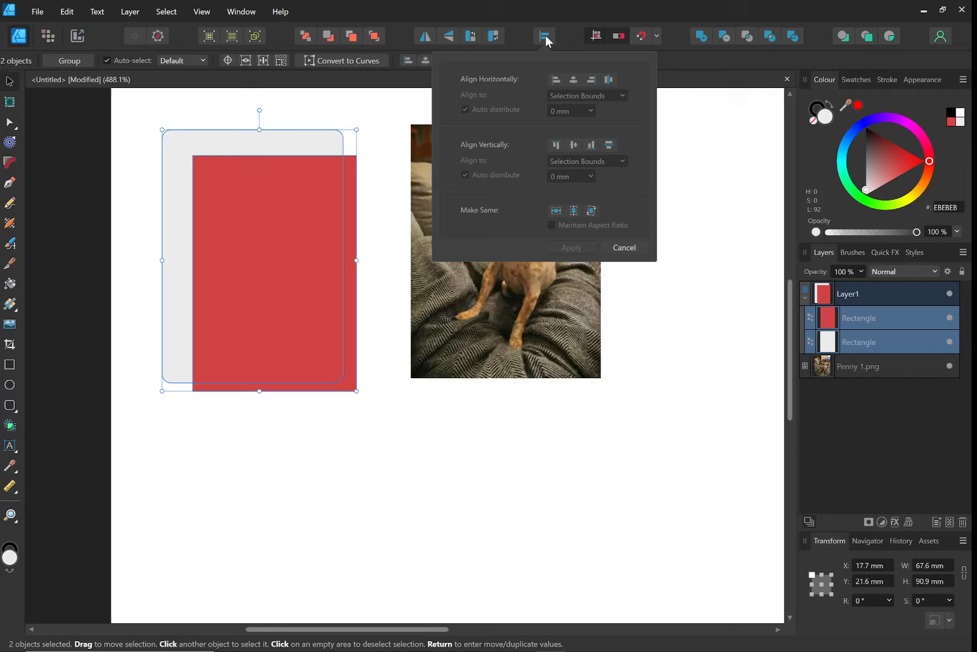
pyautogui.click(573, 81)
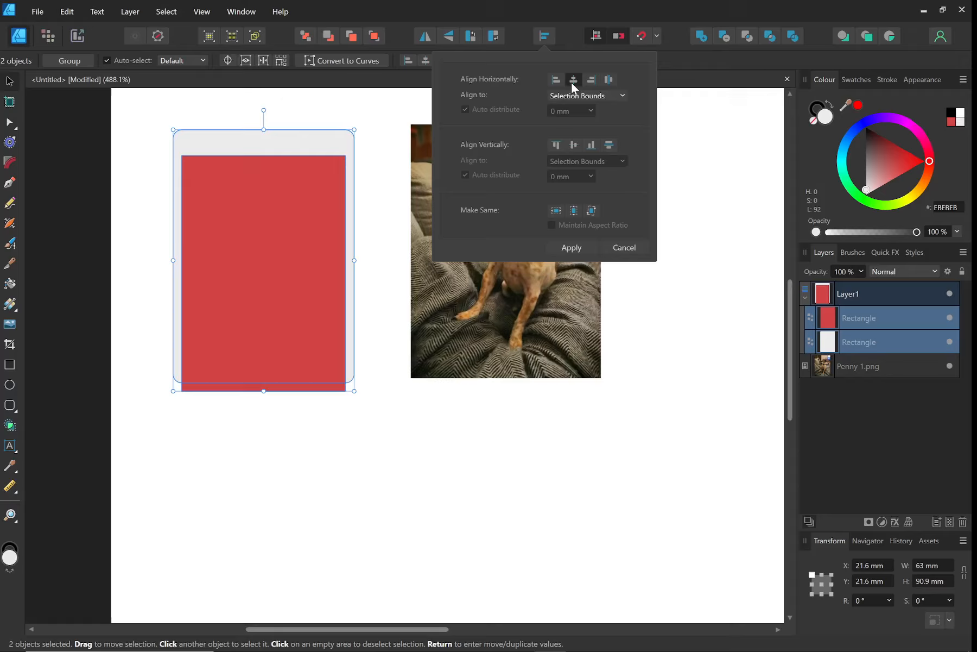
pyautogui.click(574, 146)
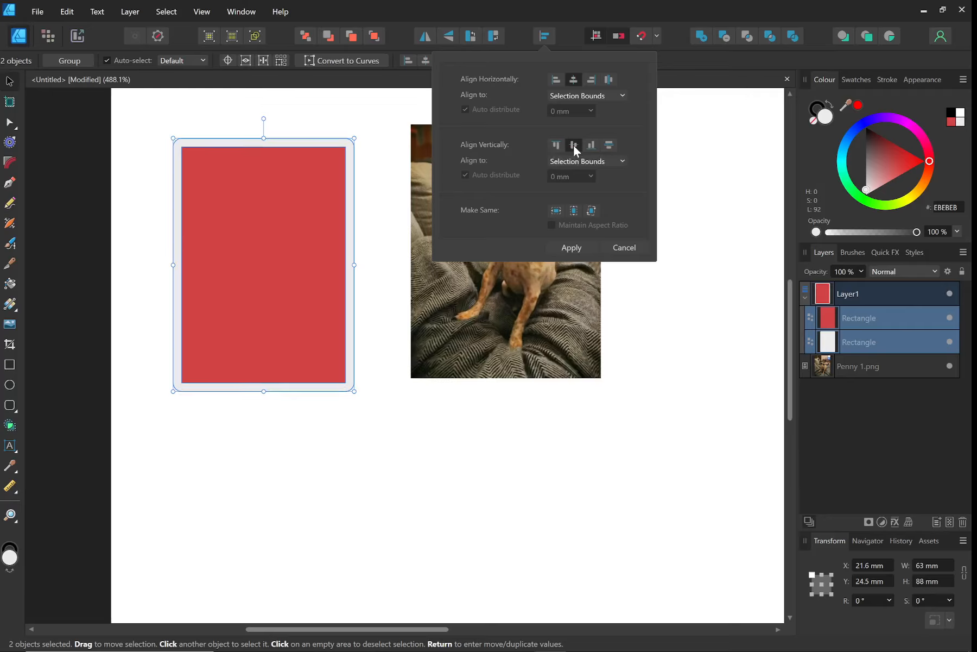
pyautogui.click(569, 247)
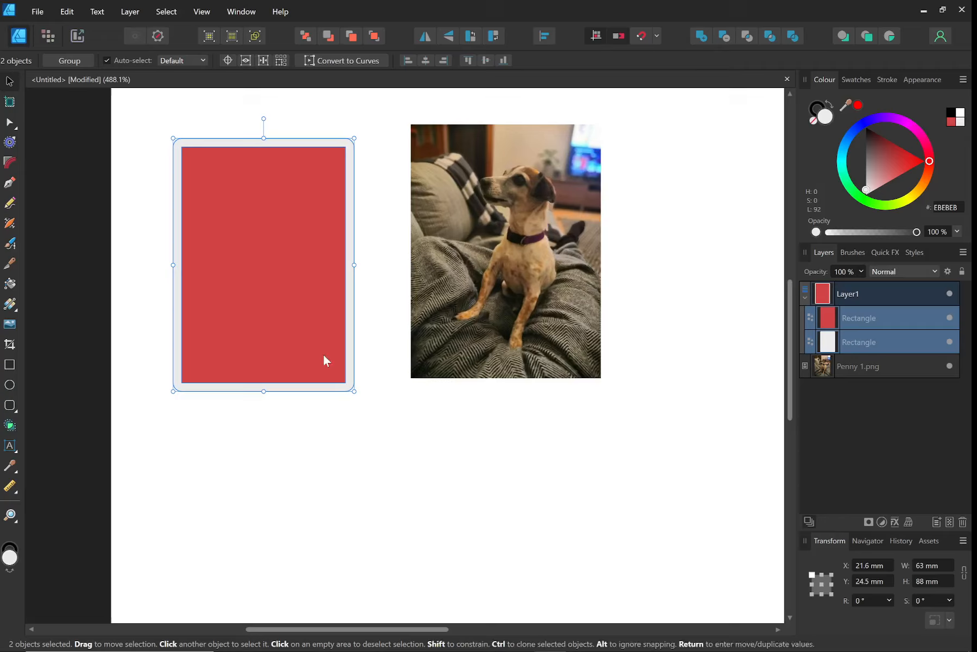
pyautogui.click(334, 434)
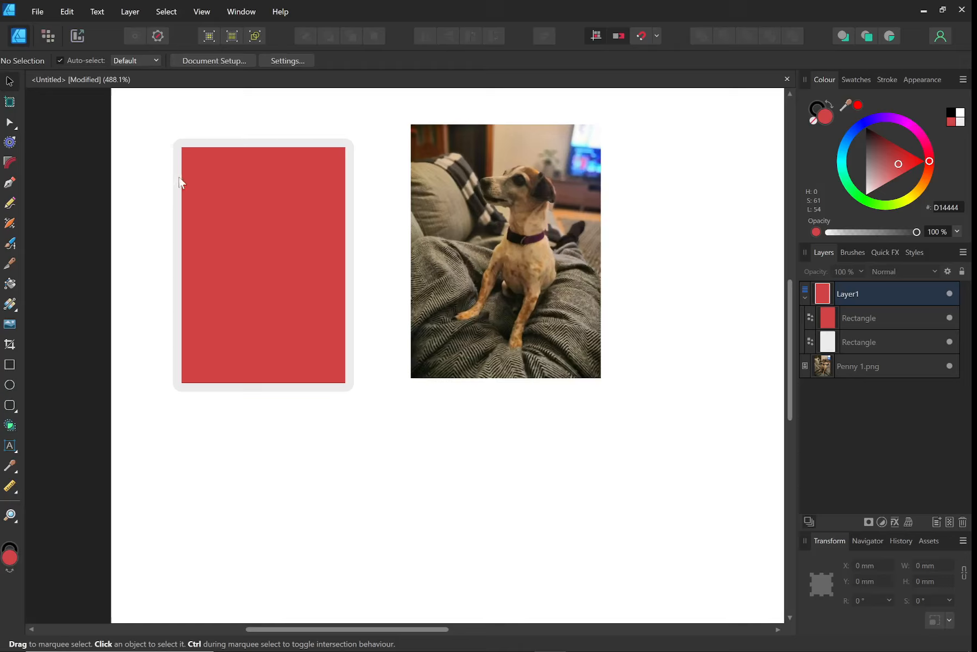
# Select both rectangles and subtract the red one from the rounded one beneath it
pyautogui.moveTo(142, 103); pyautogui.dragTo(379, 441)
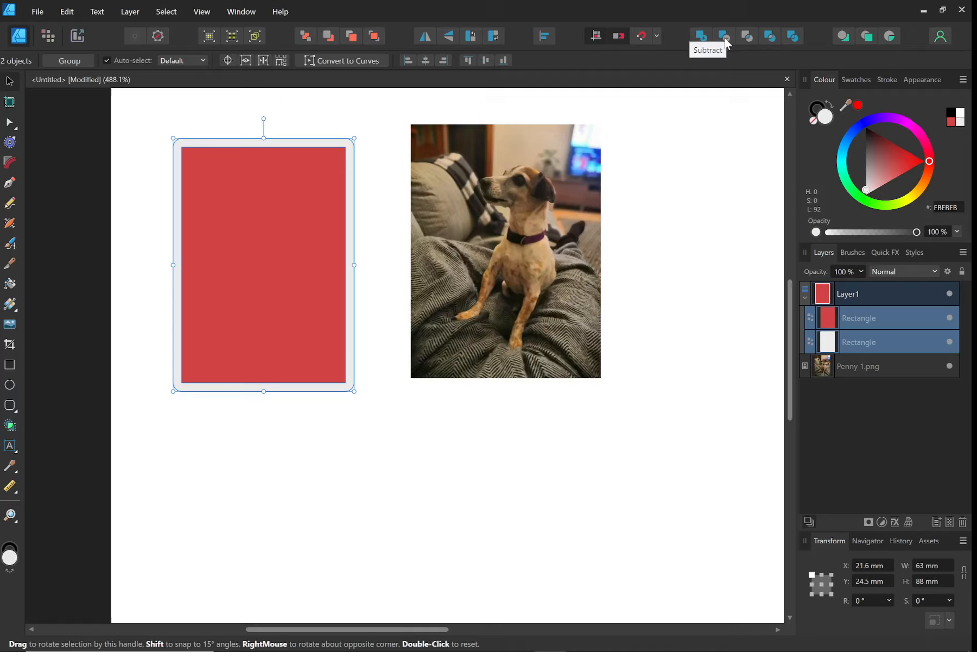
pyautogui.click(725, 38)
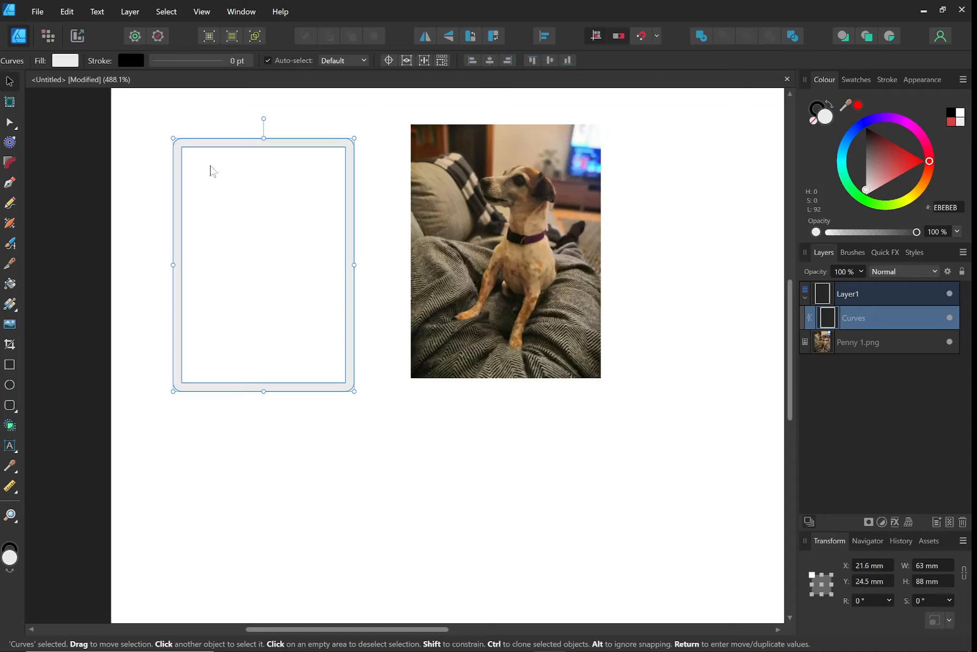
# Move the rounded card frame over the dog photo to about X 108.5 mm, Y 25.4 mm, and hide Layer1
pyautogui.moveTo(187, 154); pyautogui.dragTo(427, 137)
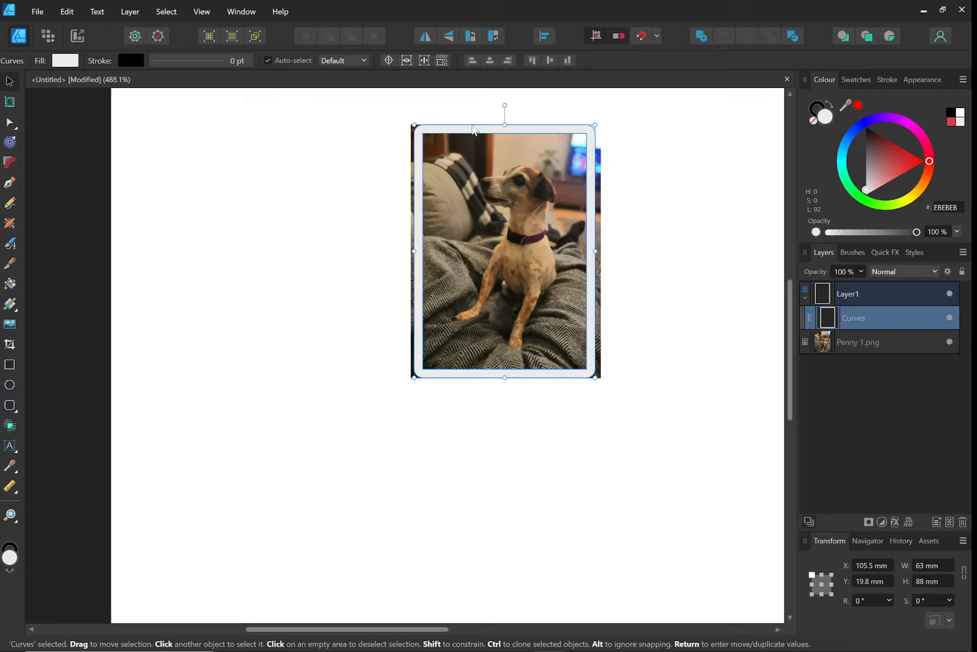
pyautogui.moveTo(472, 128); pyautogui.dragTo(481, 145)
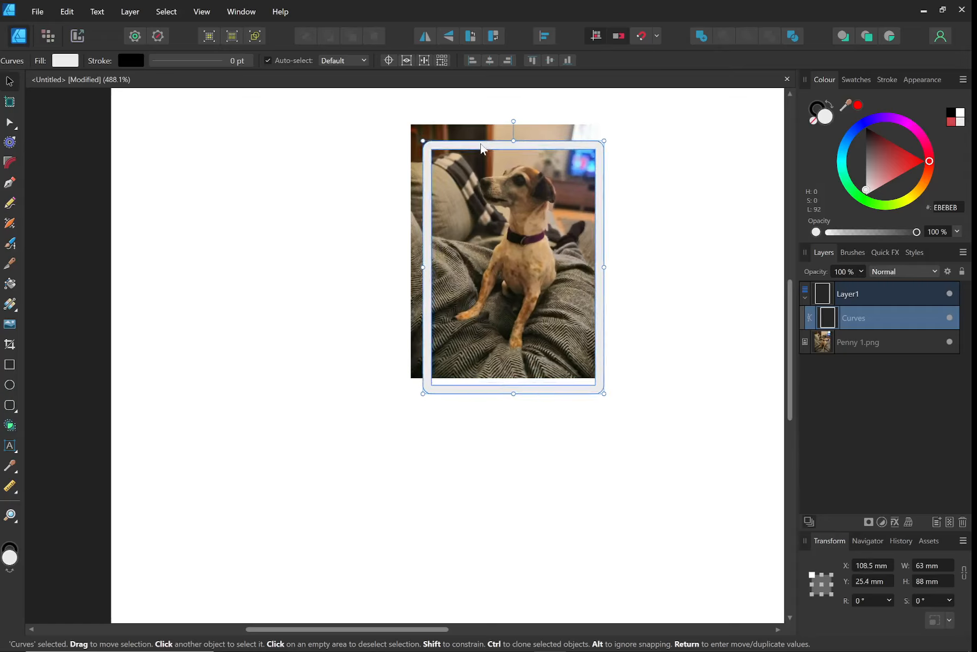
pyautogui.click(639, 327)
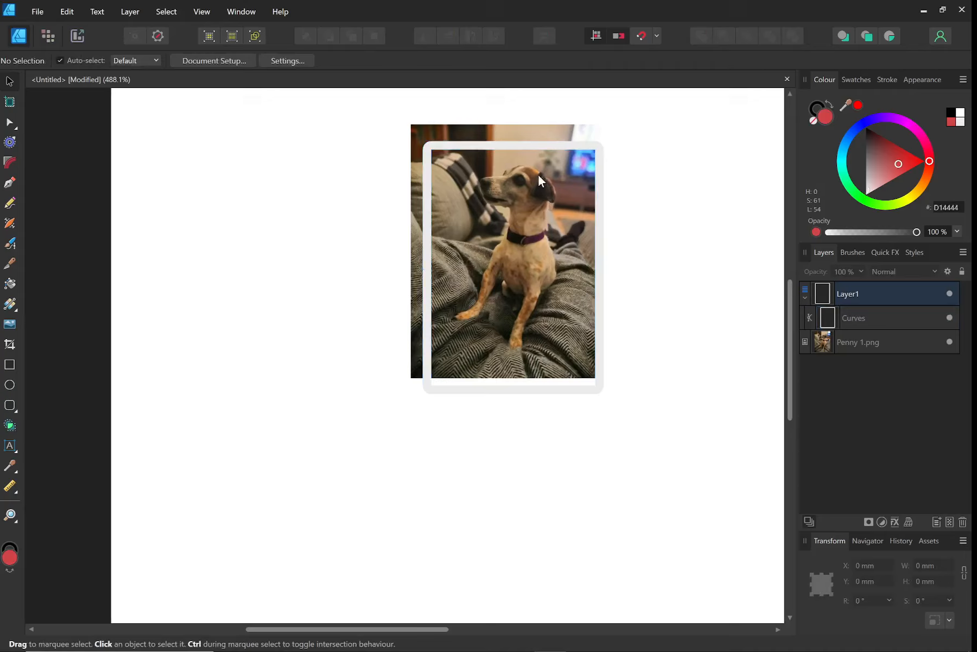
pyautogui.click(512, 129)
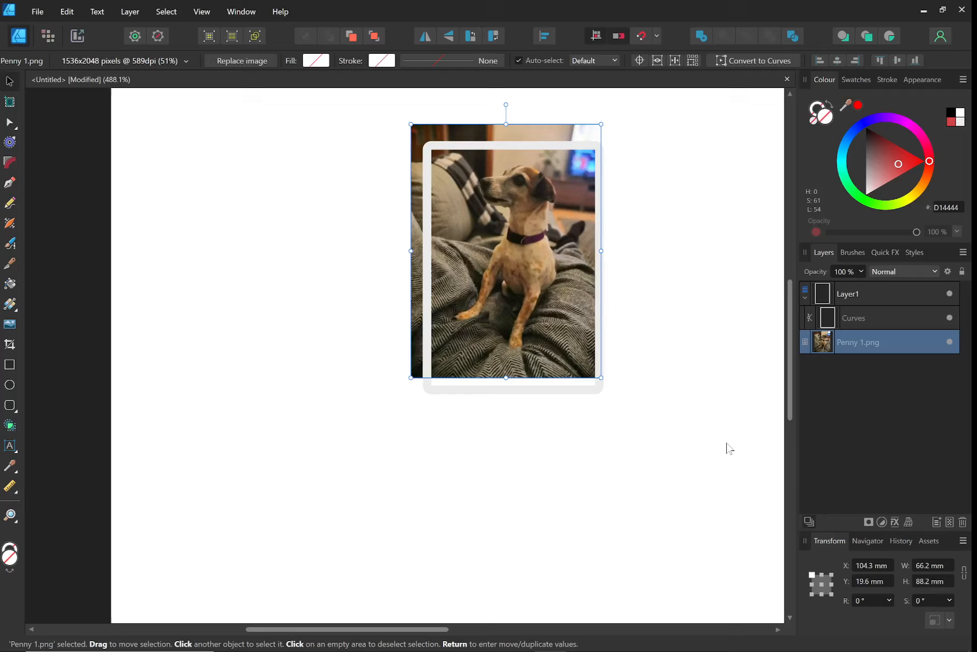
pyautogui.click(950, 294)
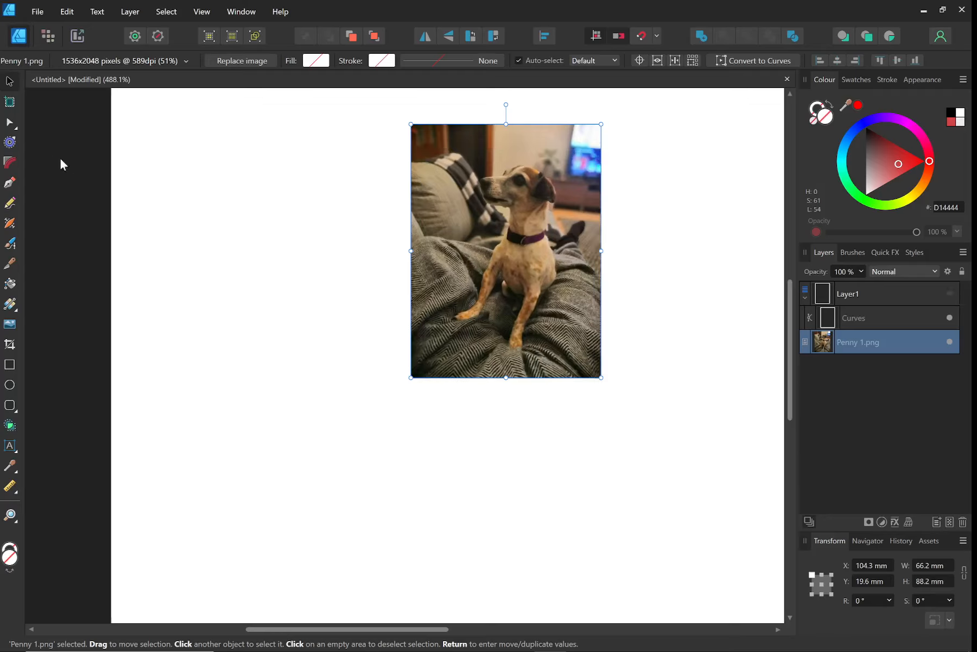
# Draw a rectangle about 60.4 mm wide and 58.8 mm high over the upper part of the dog photo
pyautogui.click(10, 366)
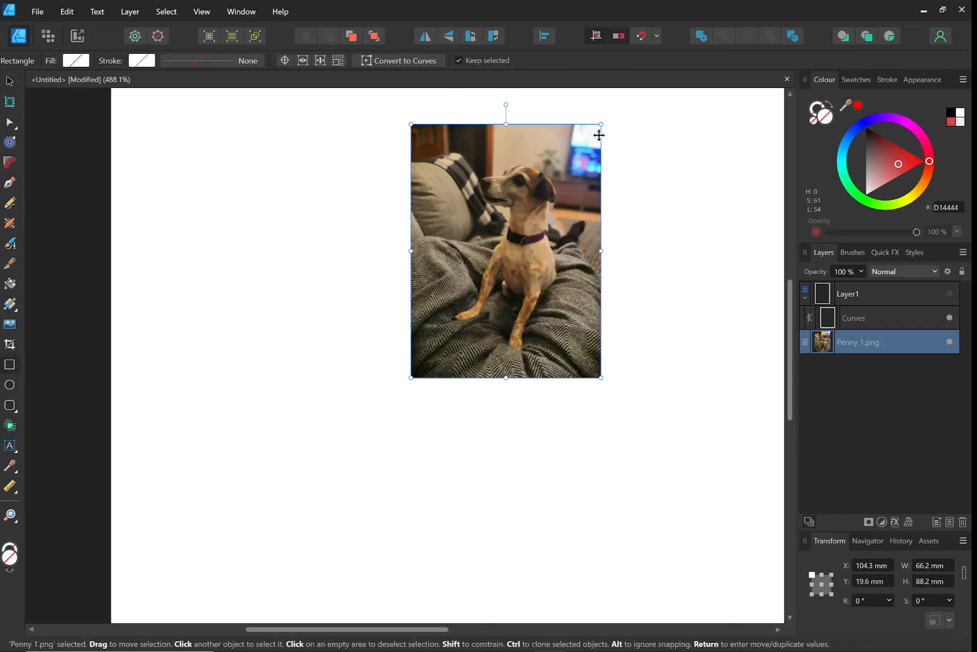
pyautogui.moveTo(428, 138); pyautogui.dragTo(602, 307)
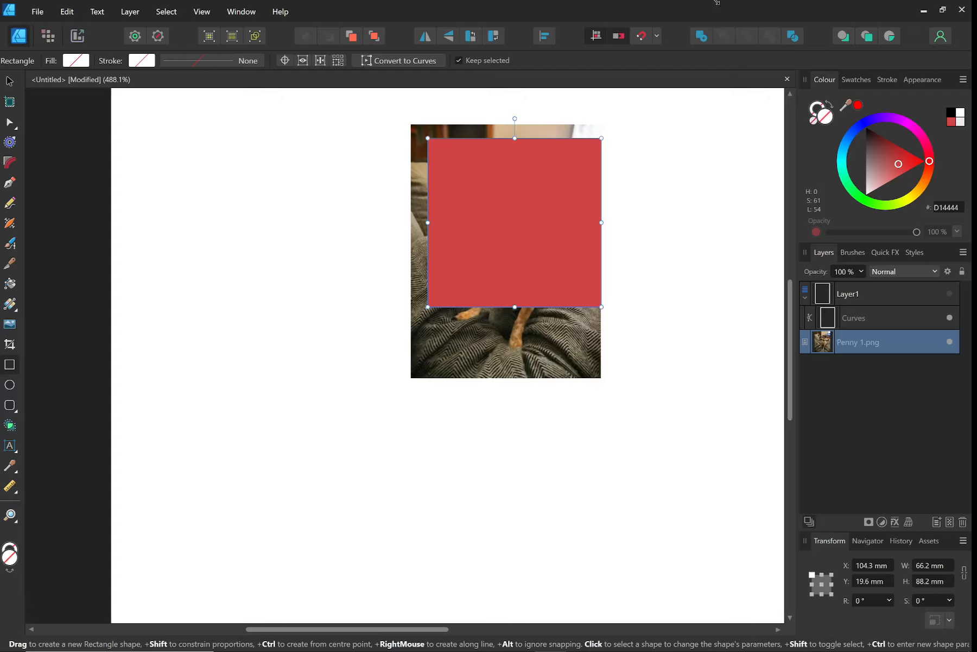
pyautogui.click(9, 83)
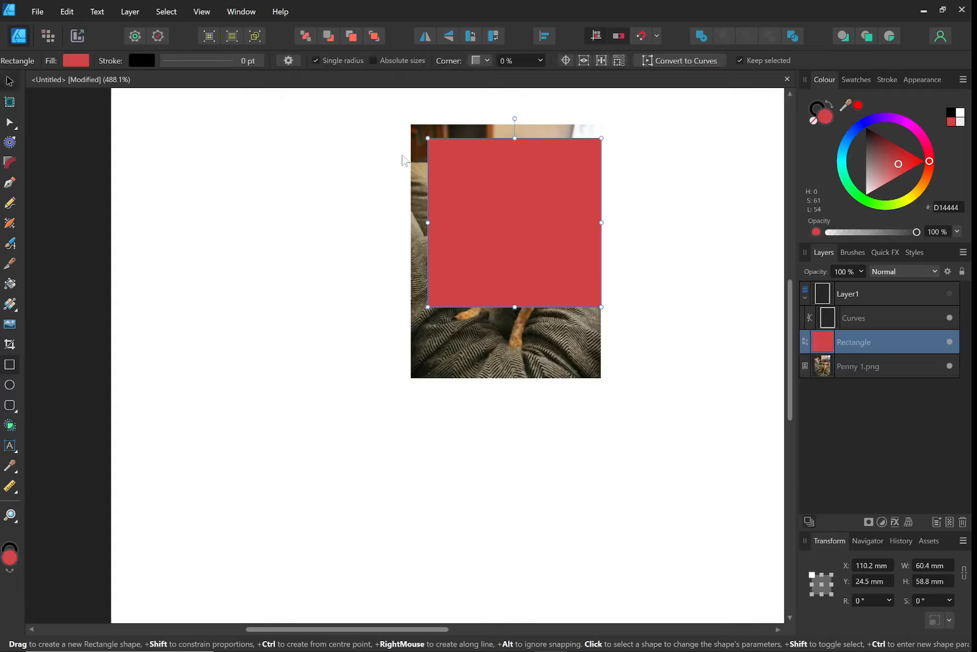
pyautogui.click(638, 412)
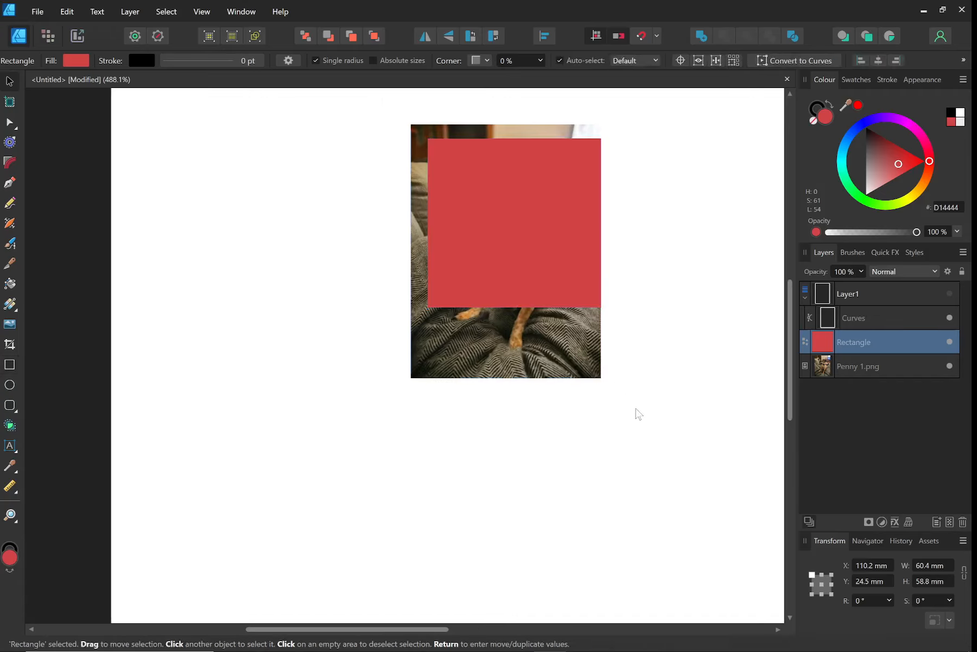
# Try to intersect the red rectangle with the dog photo, inspect the resulting curve, and undo the operation
pyautogui.hotkey('ctrl', 'a')
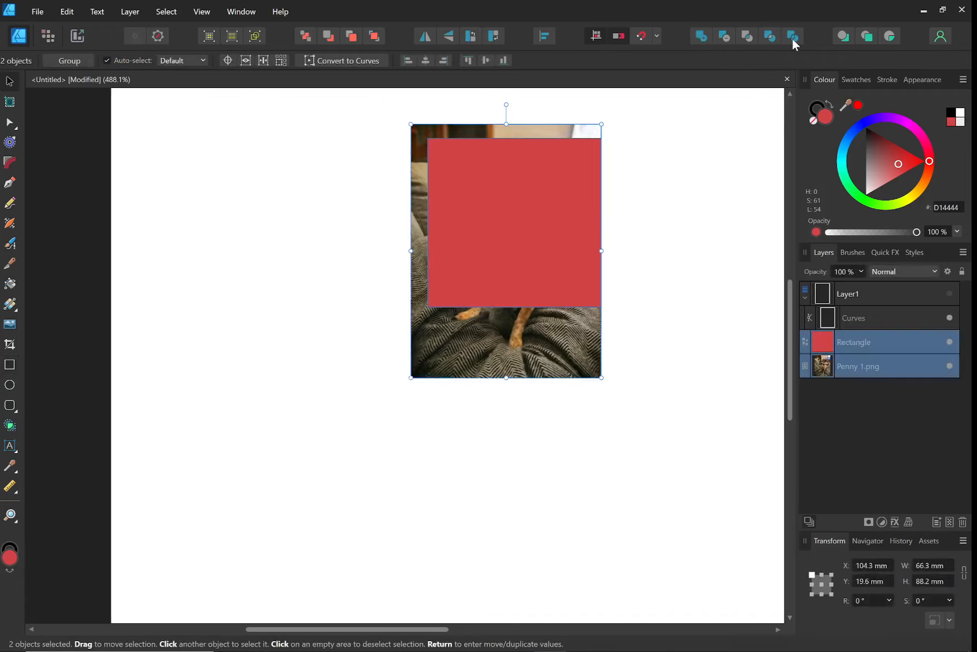
pyautogui.click(748, 37)
pyautogui.click(700, 274)
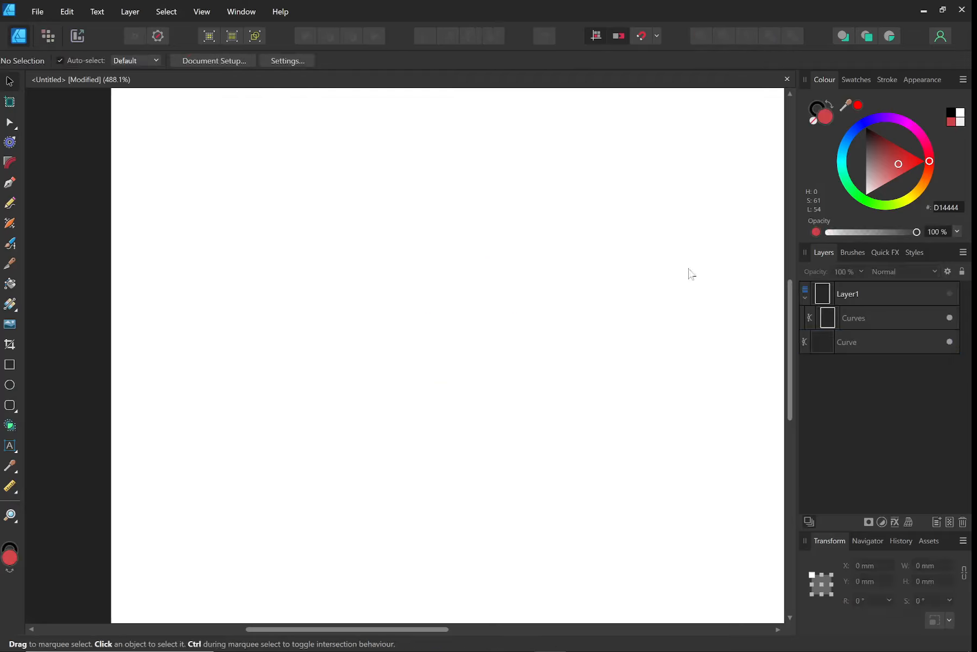
pyautogui.click(856, 345)
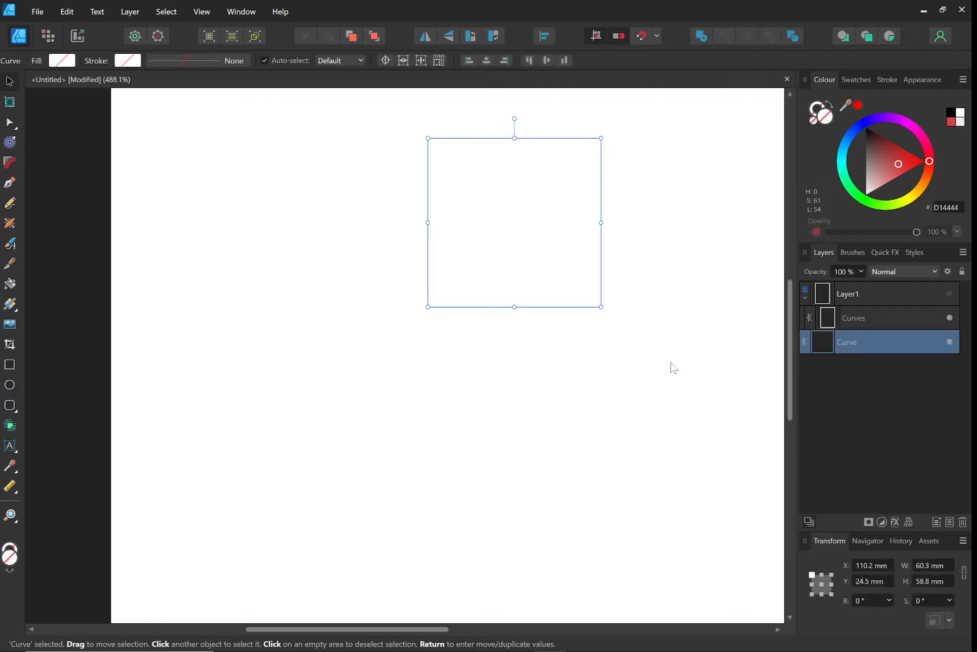
pyautogui.hotkey('ctrl', 'z')
pyautogui.click(673, 283)
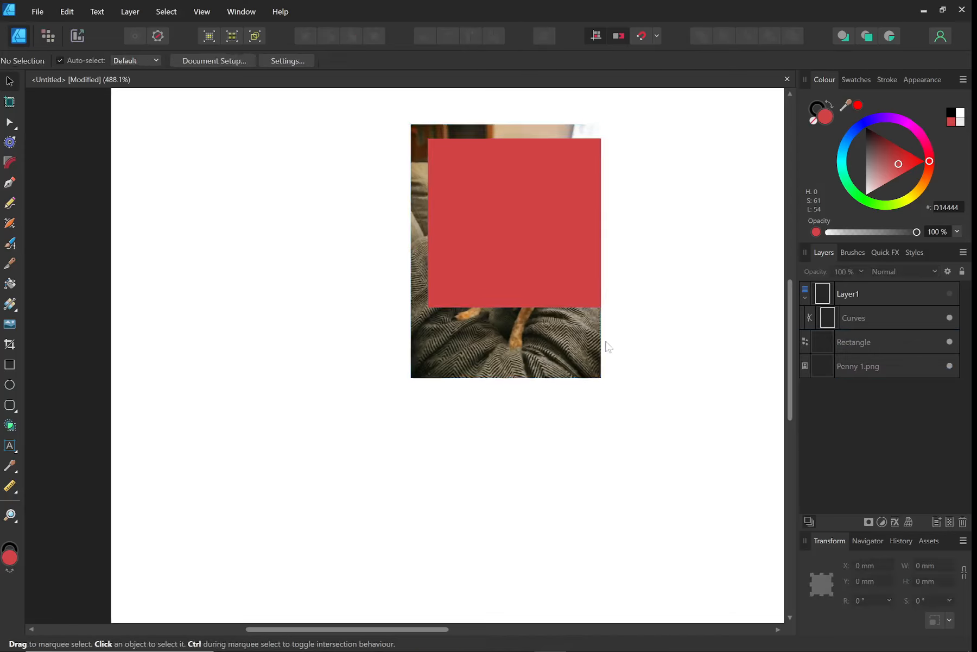
# Move the red rectangle to about X 17.2 mm, Y 61.4 mm, and the photo to about X 50.1 mm, Y 13.2 mm, partly overlapping
pyautogui.click(563, 335)
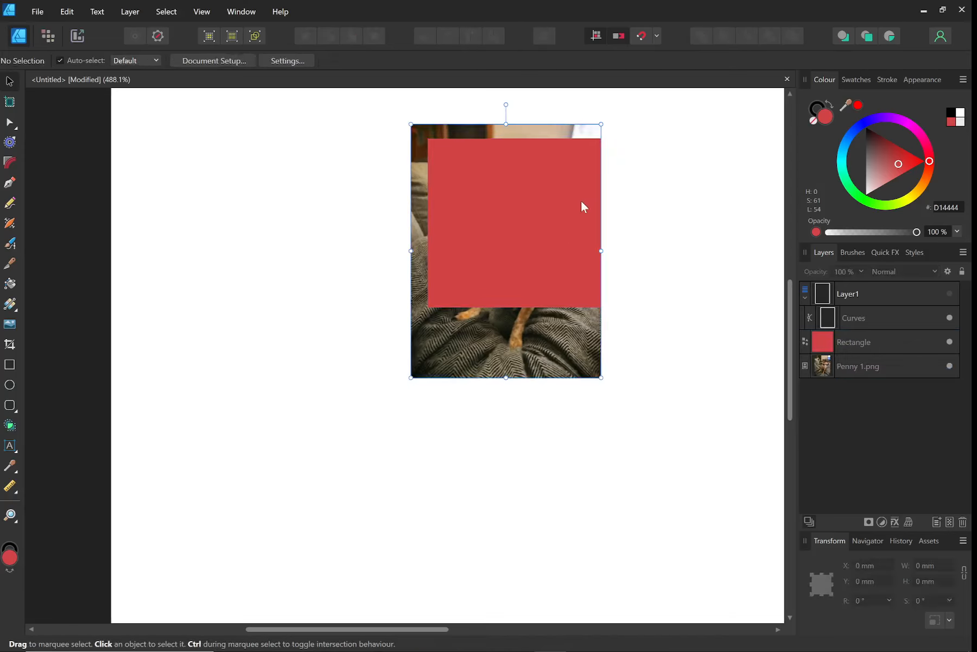
pyautogui.moveTo(561, 140); pyautogui.dragTo(293, 244)
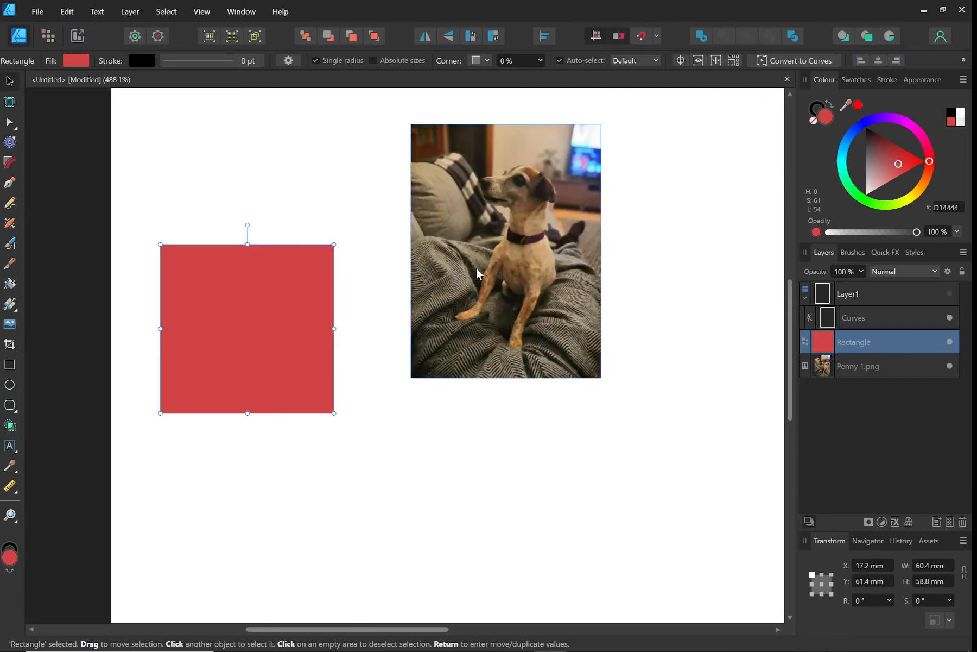
pyautogui.moveTo(477, 268); pyautogui.dragTo(321, 248)
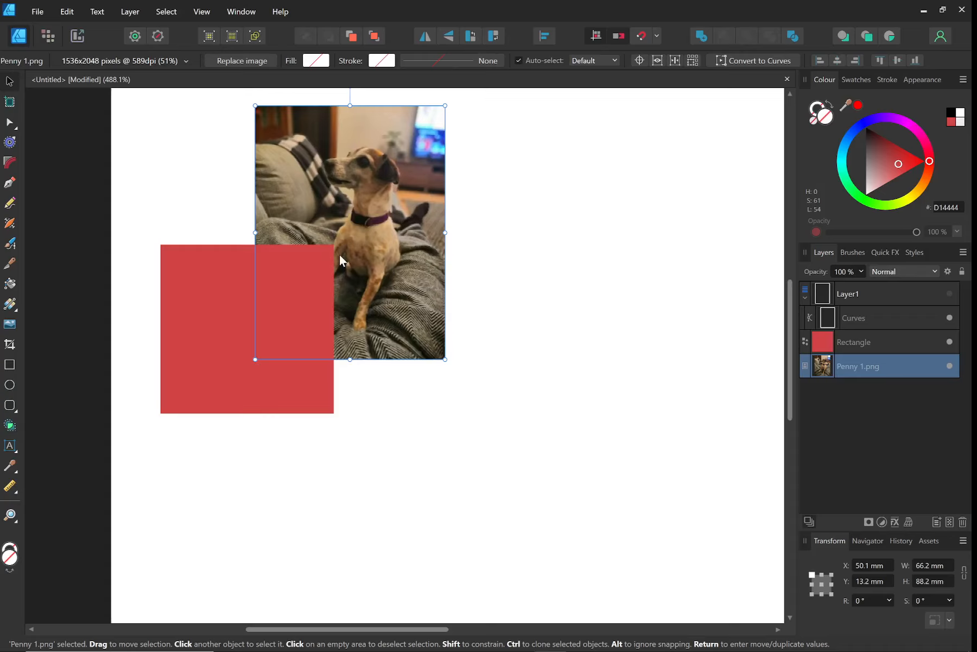
# Try intersecting the red rectangle with the partly overlapping photo, and undo both the intersection and the photo's move
pyautogui.click(218, 398)
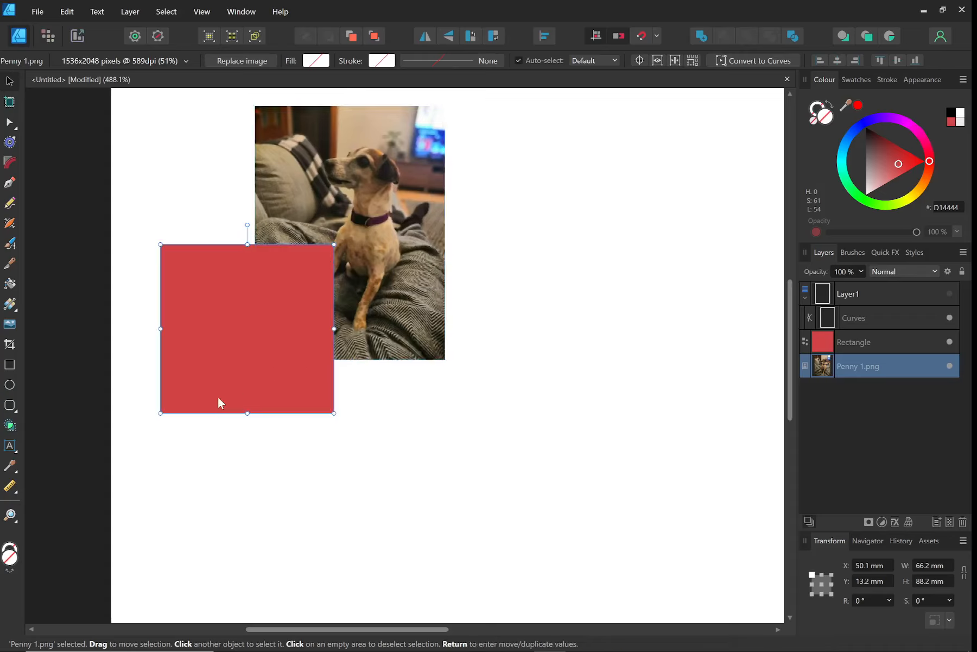
pyautogui.keyDown('shift'); pyautogui.click(374, 286); pyautogui.keyUp('shift')
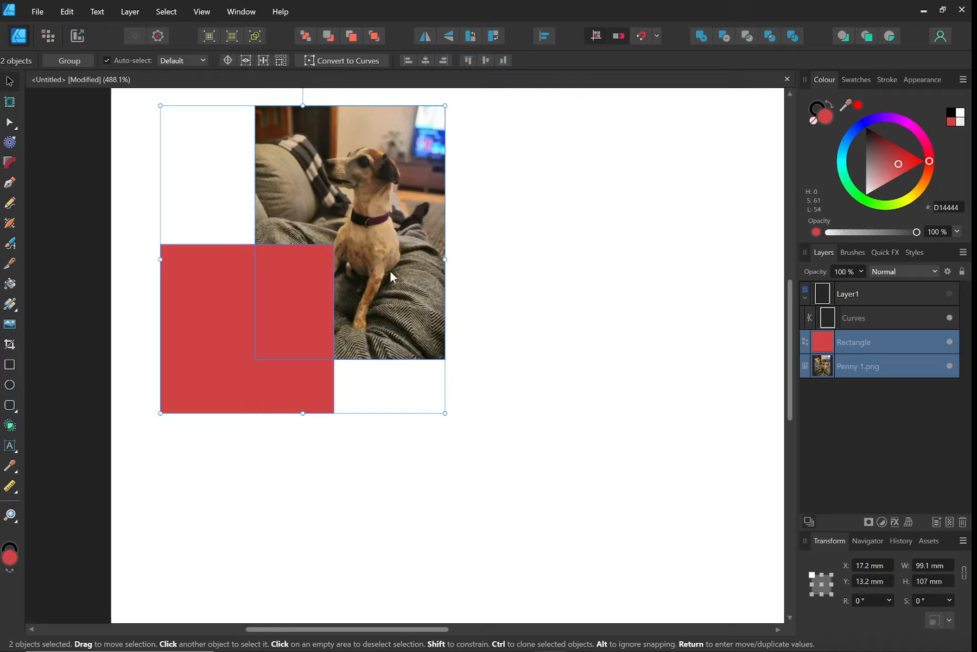
pyautogui.click(751, 36)
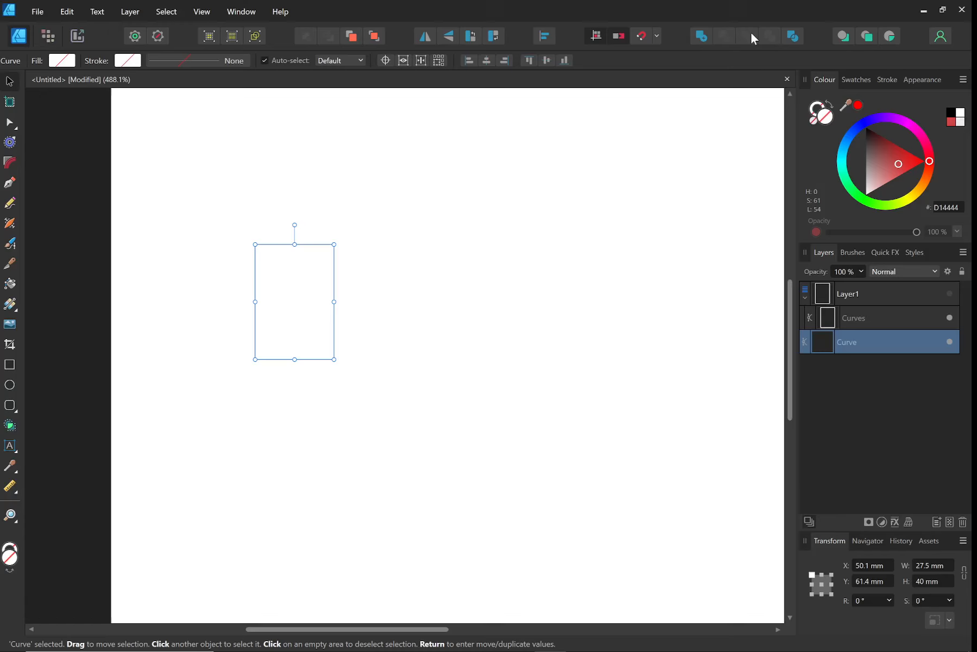
pyautogui.hotkey('ctrl', 'z')
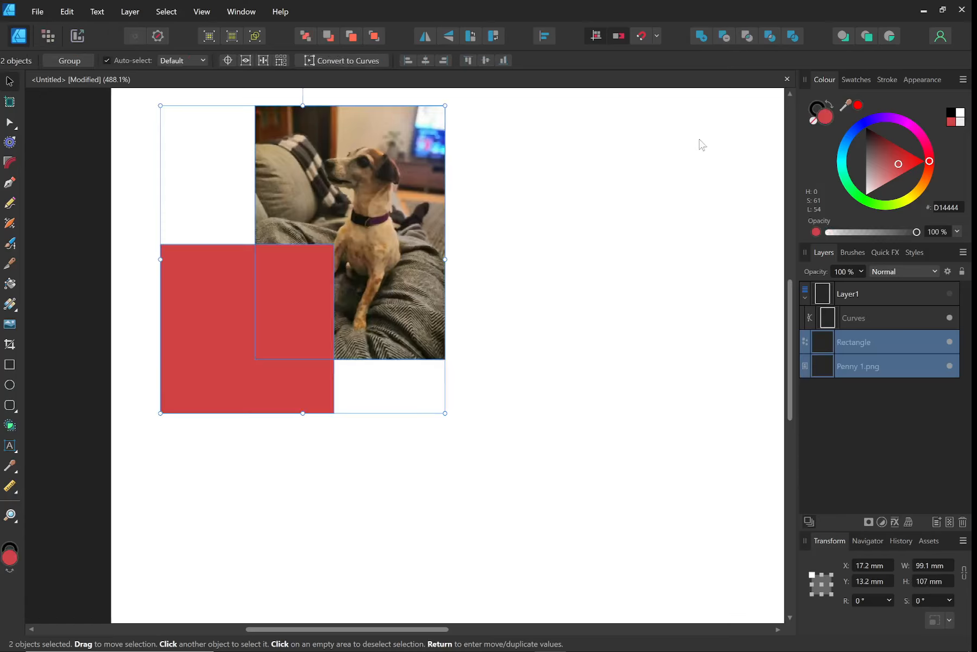
pyautogui.hotkey('ctrl', 'z')
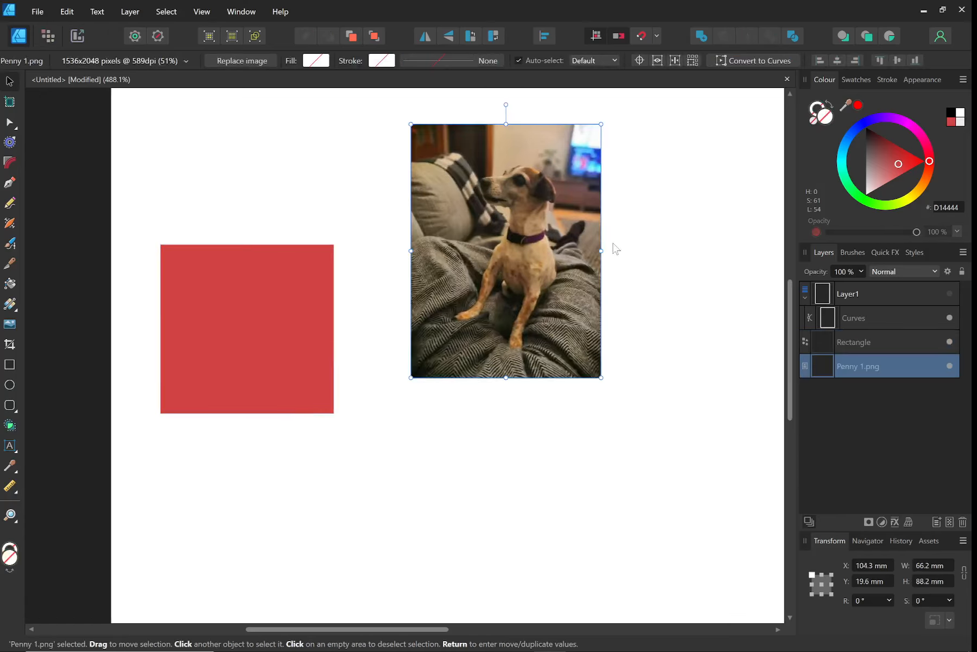
# Delete the red rectangle beside the dog photo and clear the selection
pyautogui.click(292, 275)
pyautogui.press('Delete')
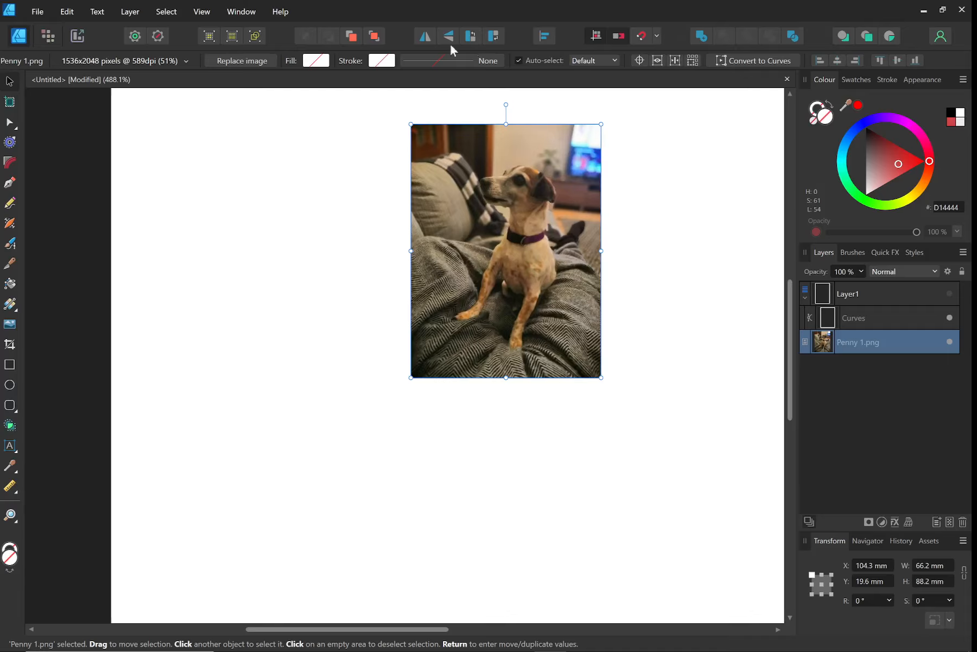
pyautogui.click(159, 15)
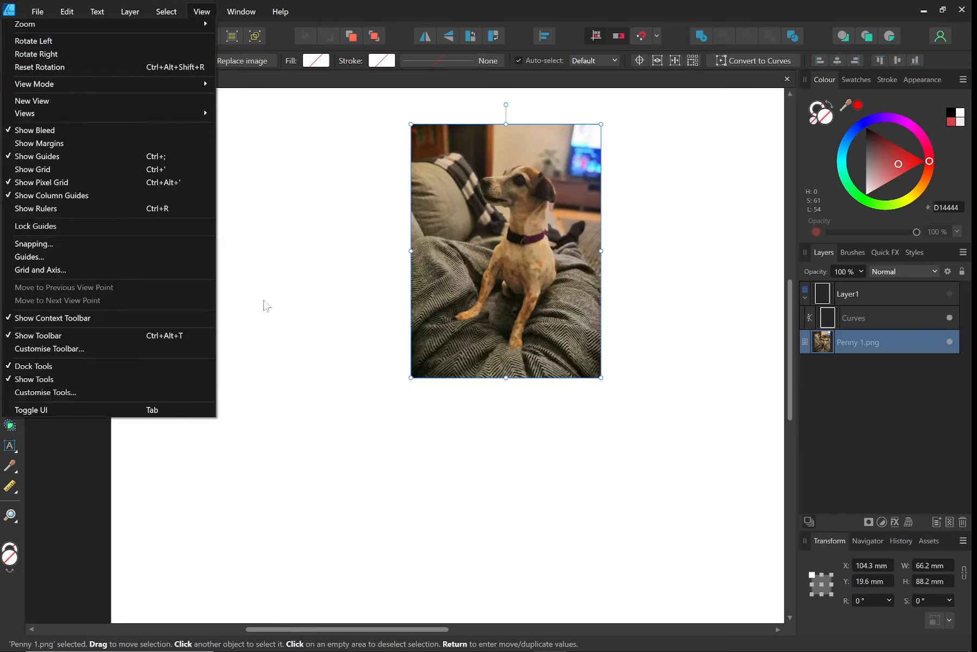
pyautogui.click(279, 330)
pyautogui.click(279, 330)
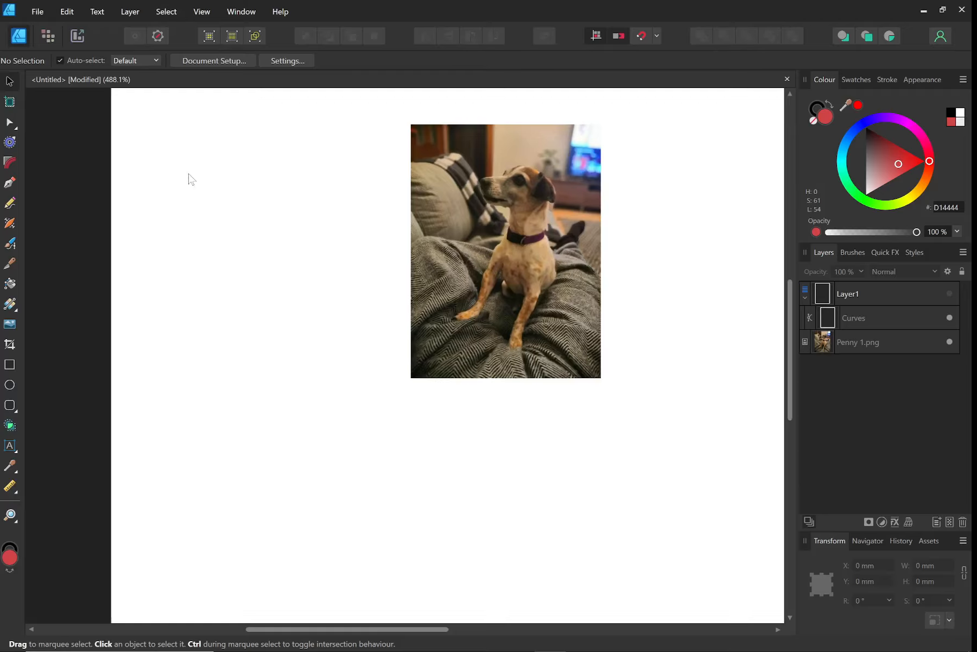
# Crop the dog photo to the frame's top and side borders, ending just below the dog's front paws, and clear the selection
pyautogui.click(468, 282)
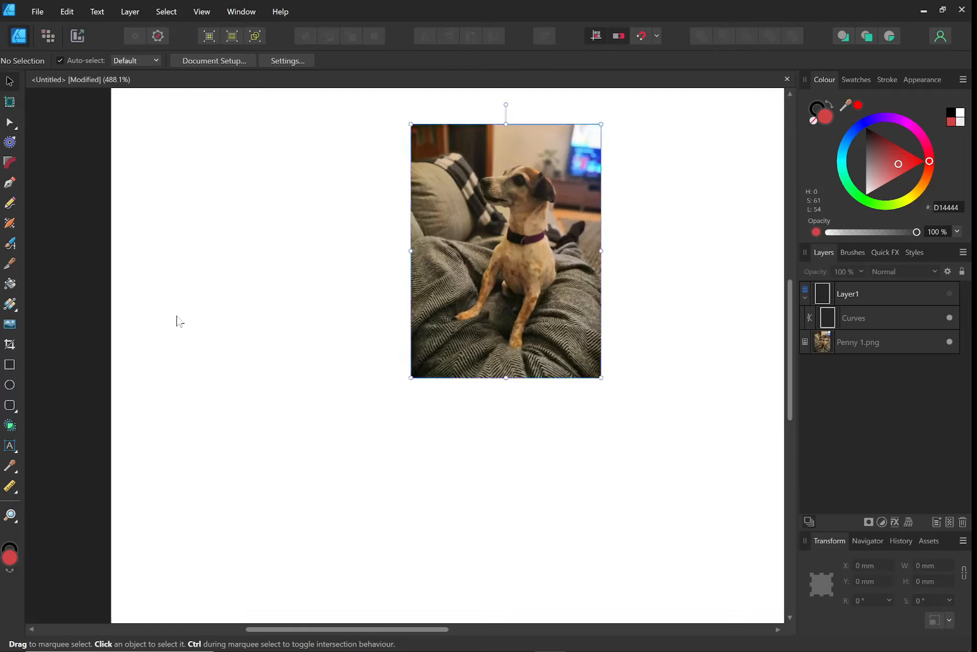
pyautogui.click(11, 343)
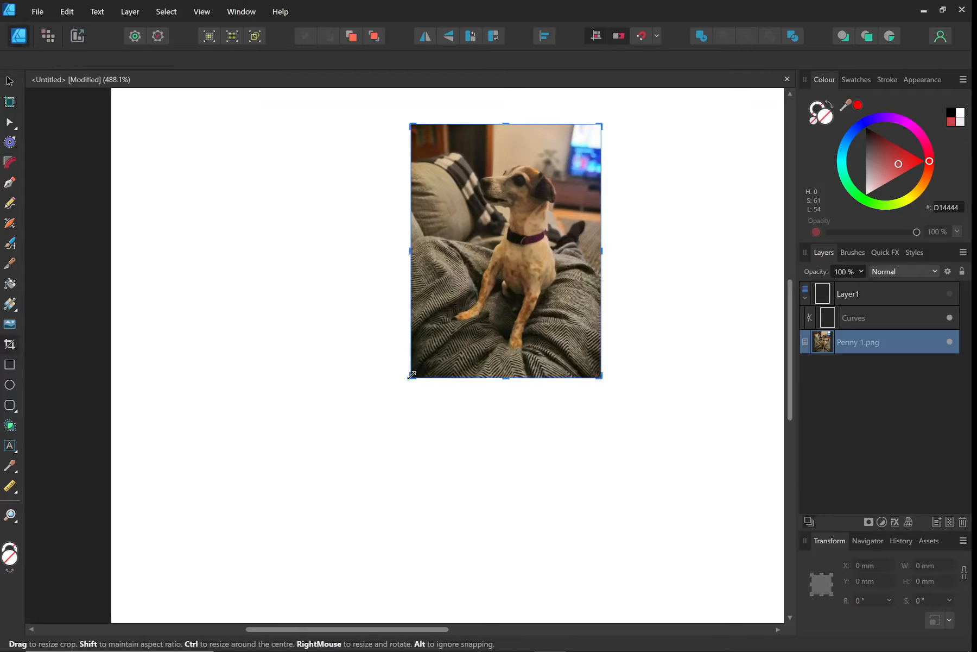
pyautogui.moveTo(411, 376); pyautogui.dragTo(436, 303)
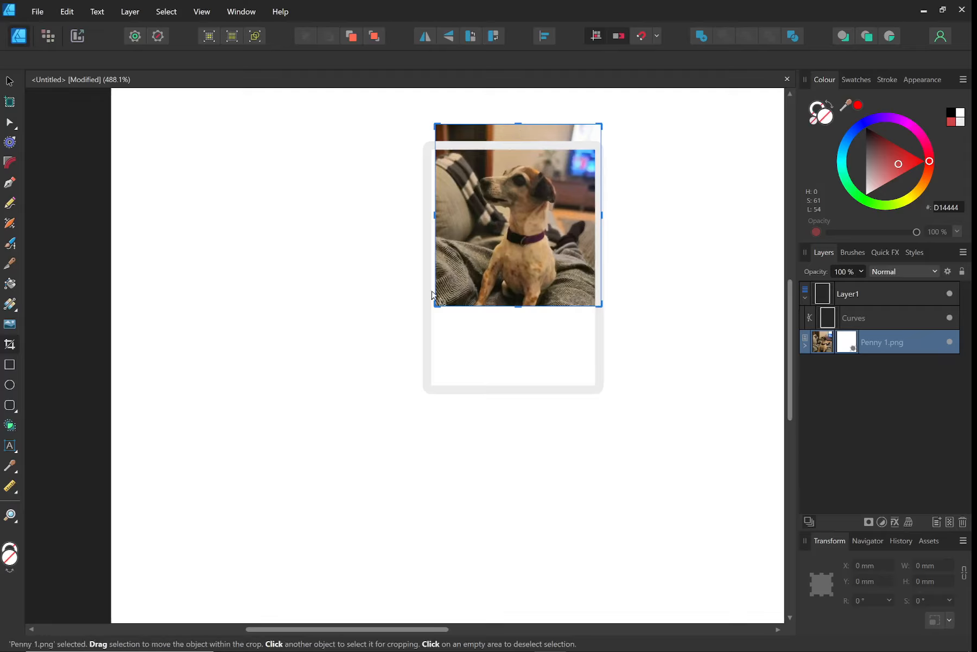
pyautogui.moveTo(500, 136); pyautogui.dragTo(496, 155)
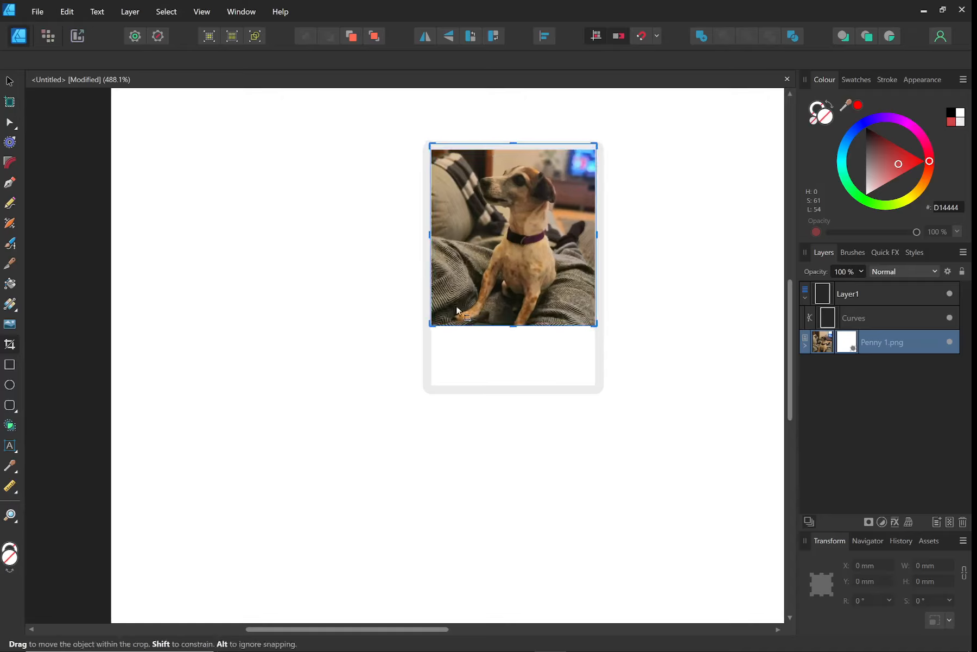
pyautogui.moveTo(426, 324); pyautogui.dragTo(423, 331)
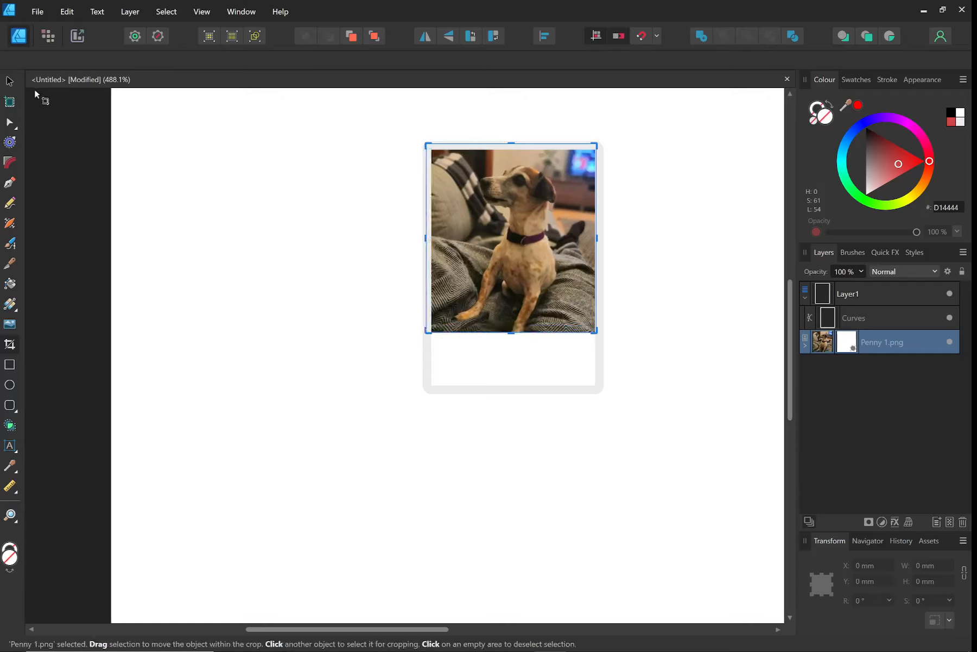
pyautogui.click(10, 81)
pyautogui.click(367, 290)
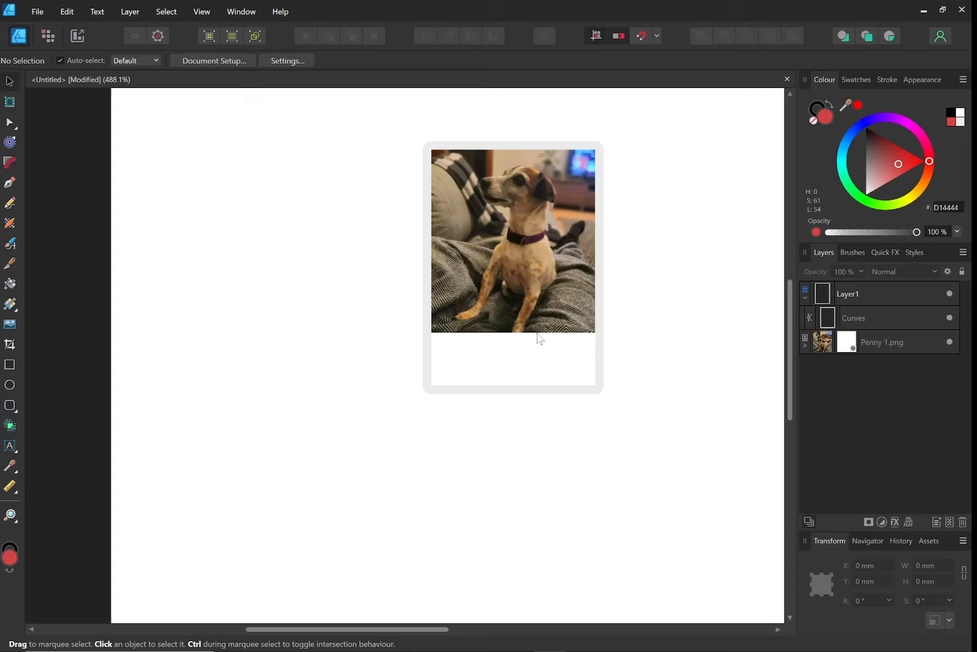
# Add a new layer above the frame layer and rename it "Name"
pyautogui.click(937, 523)
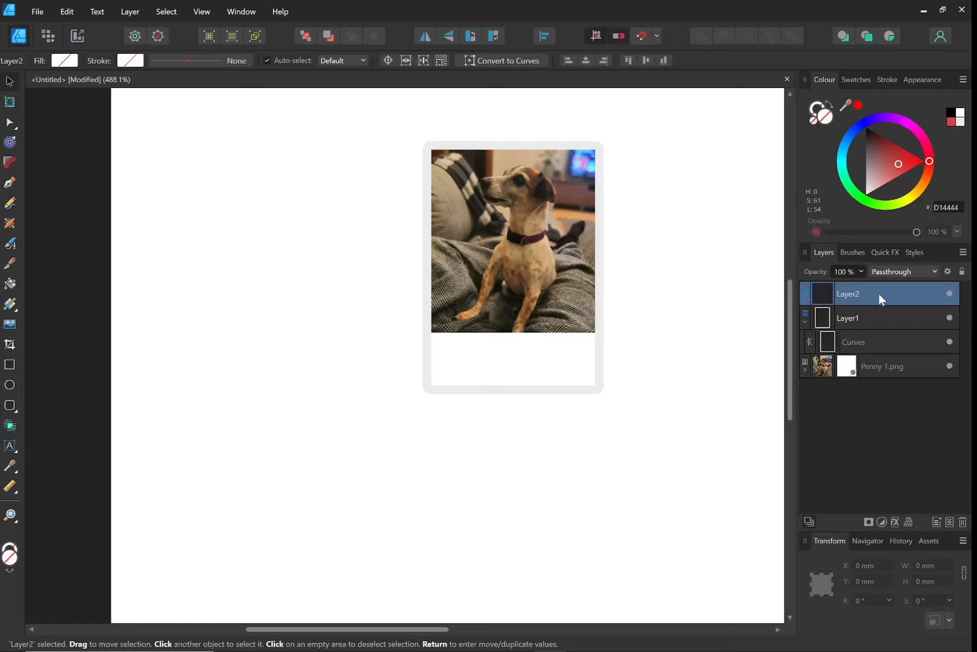
pyautogui.doubleClick(849, 294)
pyautogui.write('Name')
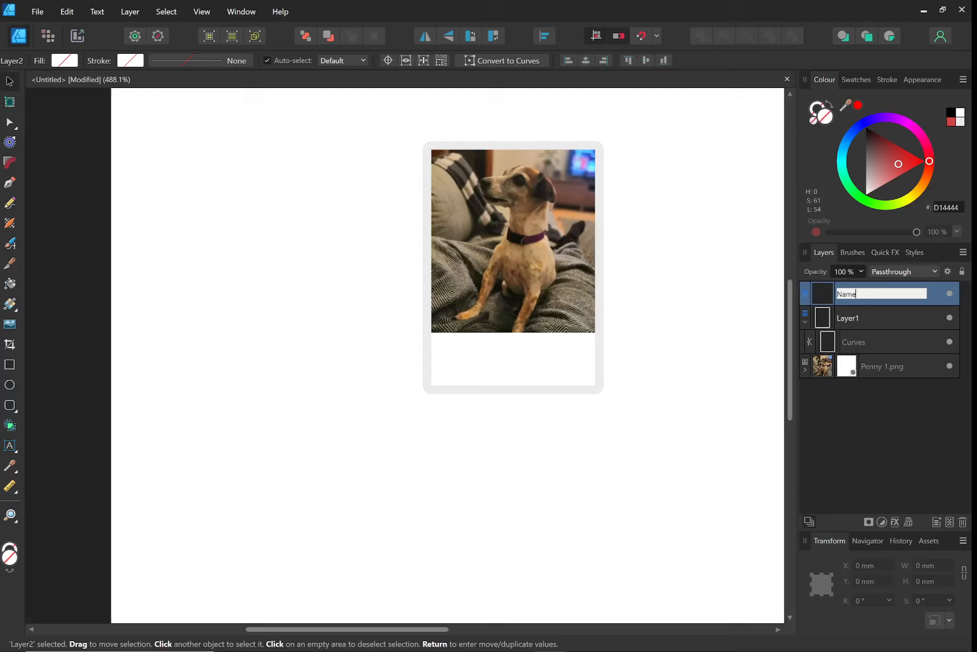
pyautogui.press('Return')
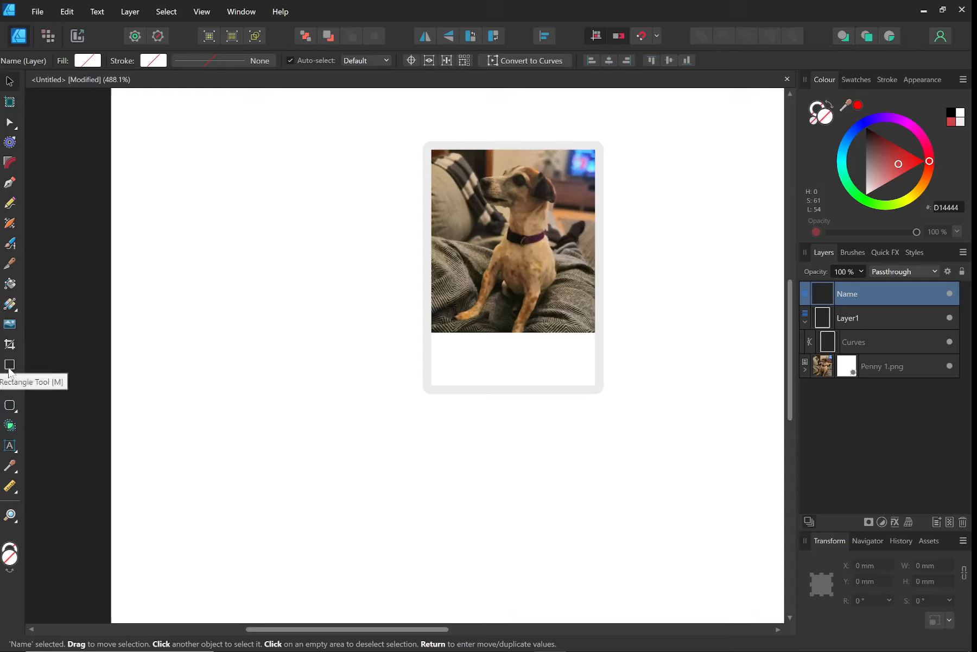
# Draw a rounded rectangle about 57 × 10.8 mm across the top of the photo inside the frame, and fill it with grey A29A9A
pyautogui.click(10, 406)
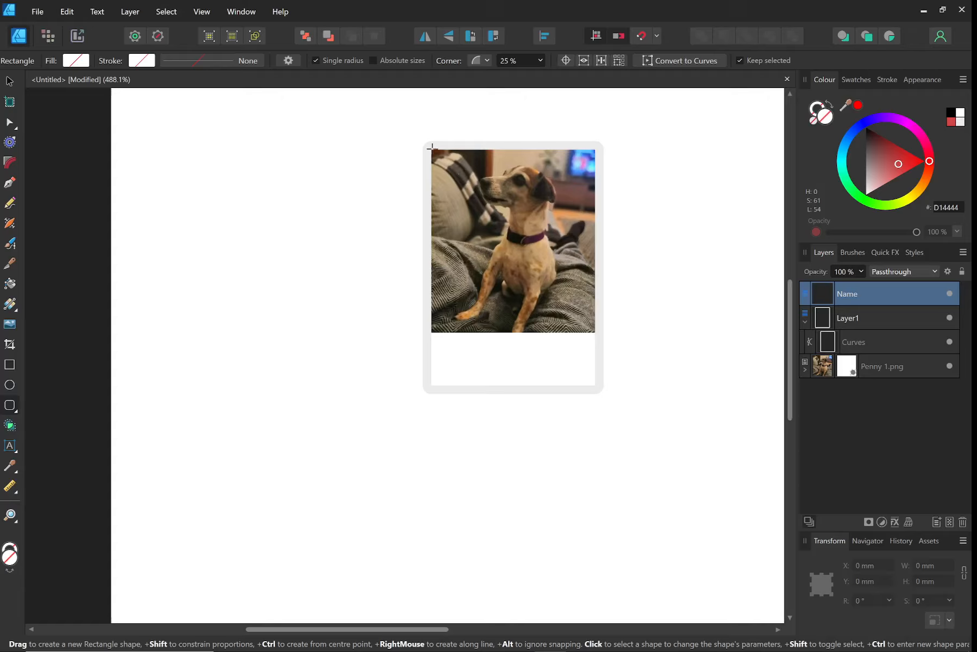
pyautogui.moveTo(433, 148); pyautogui.dragTo(597, 180)
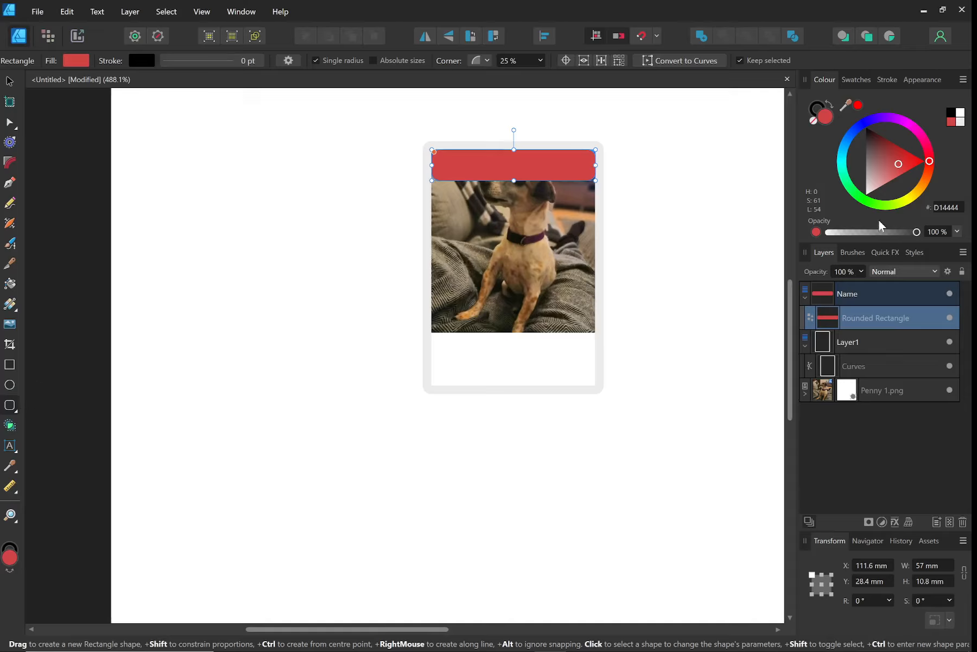
pyautogui.moveTo(880, 169); pyautogui.dragTo(868, 167)
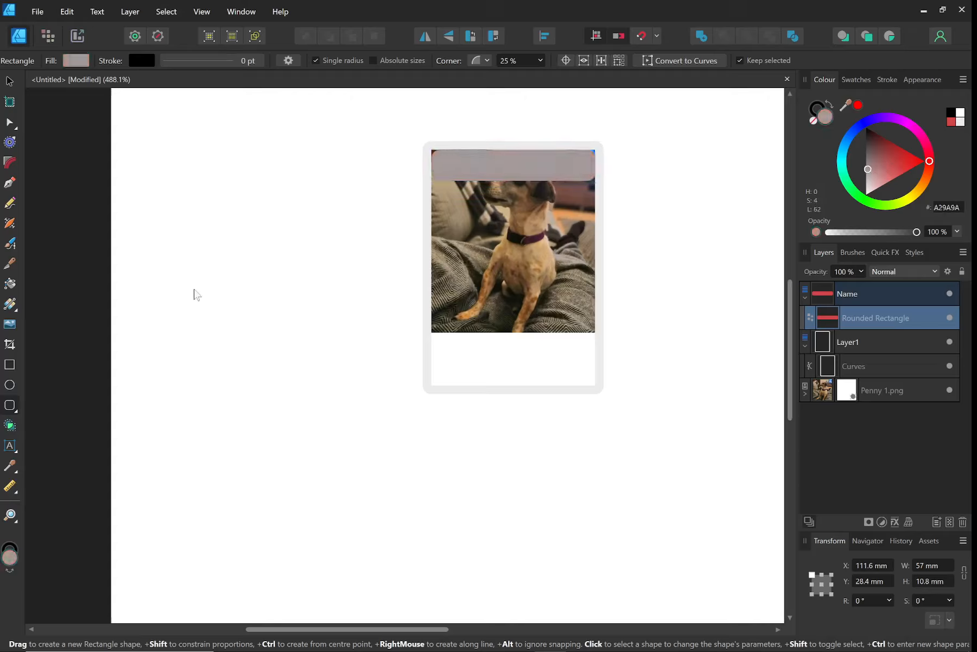
# Try a vertical linear gradient ending in dark grey 2C2C2C on the rounded bar, and undo it
pyautogui.click(10, 306)
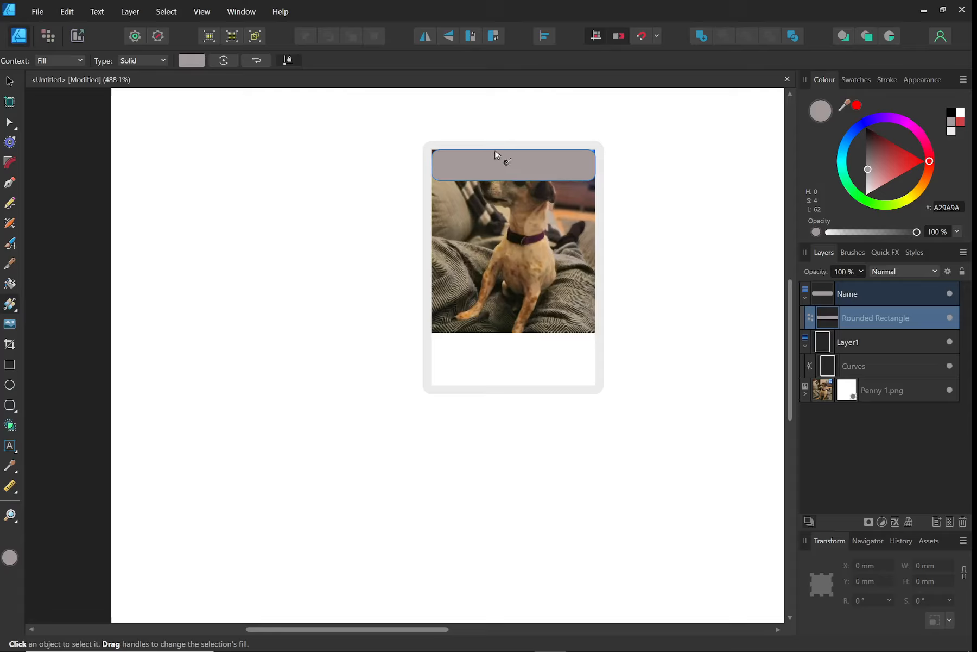
pyautogui.moveTo(495, 150)
pyautogui.mouseDown()
pyautogui.moveTo(533, 193)
pyautogui.moveTo(527, 206)
pyautogui.moveTo(495, 190)
pyautogui.moveTo(496, 180)
pyautogui.mouseUp()
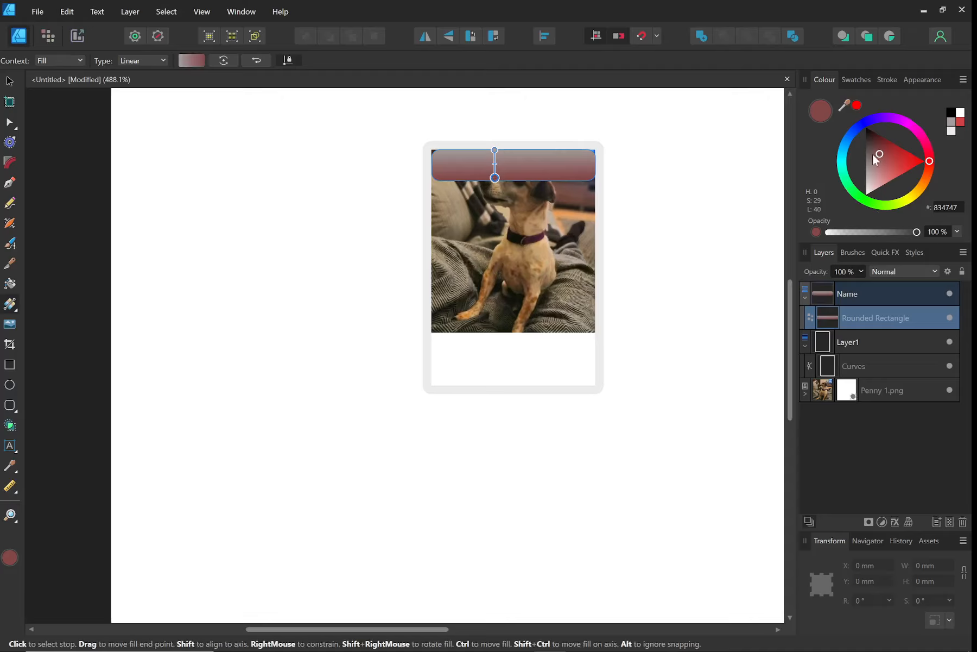
pyautogui.moveTo(877, 151); pyautogui.dragTo(860, 137)
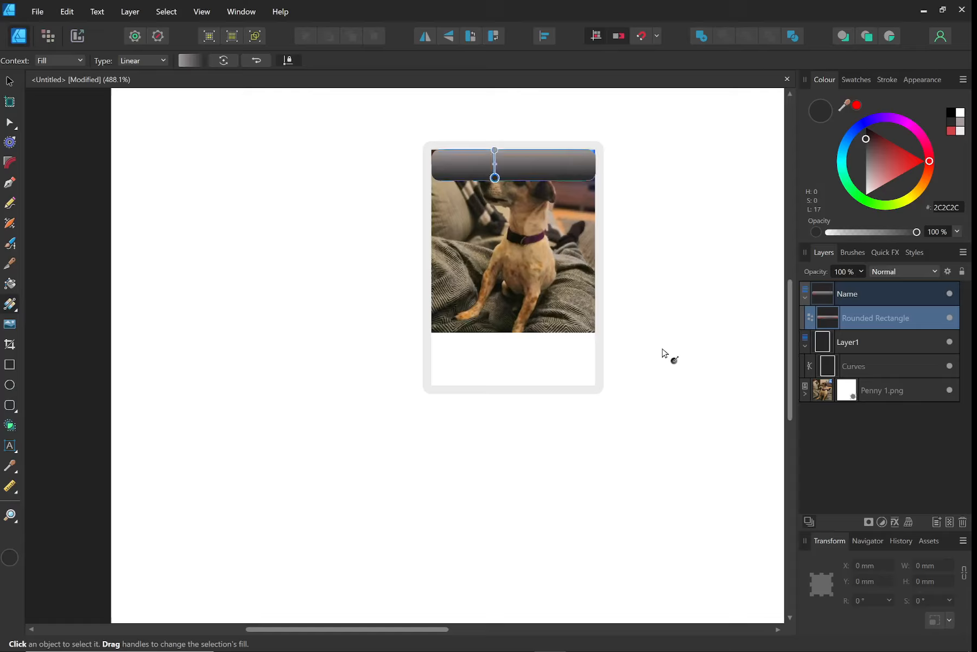
pyautogui.hotkey('ctrl', 'z')
pyautogui.hotkey('ctrl', 'z')
pyautogui.hotkey('ctrl', 'z')
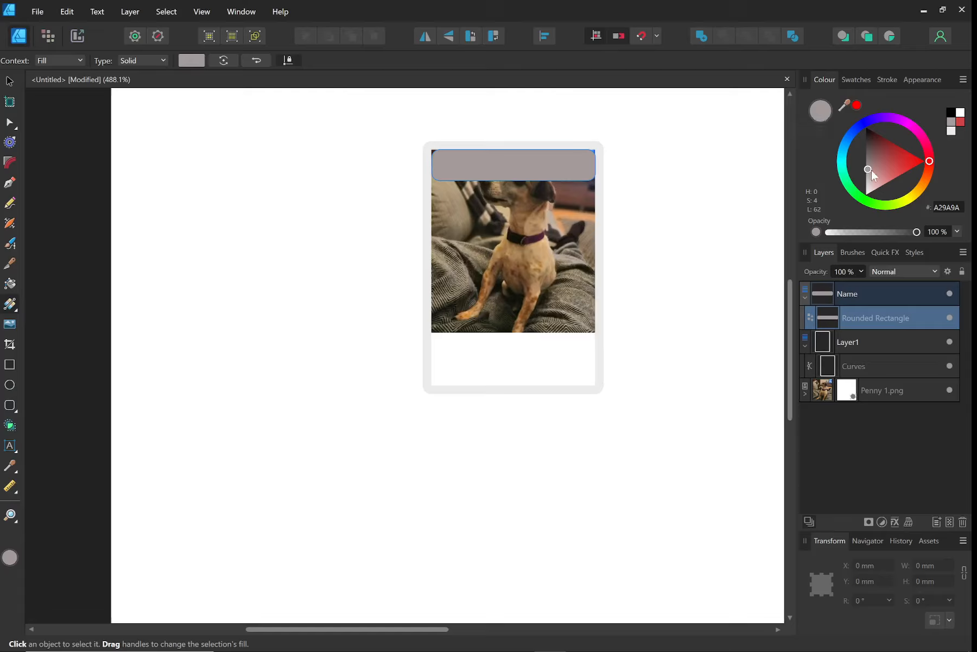
# Lighten the rounded bar's fill to D7CCCC and apply a vertical linear gradient running from its top edge to its bottom edge
pyautogui.moveTo(868, 169); pyautogui.dragTo(869, 183)
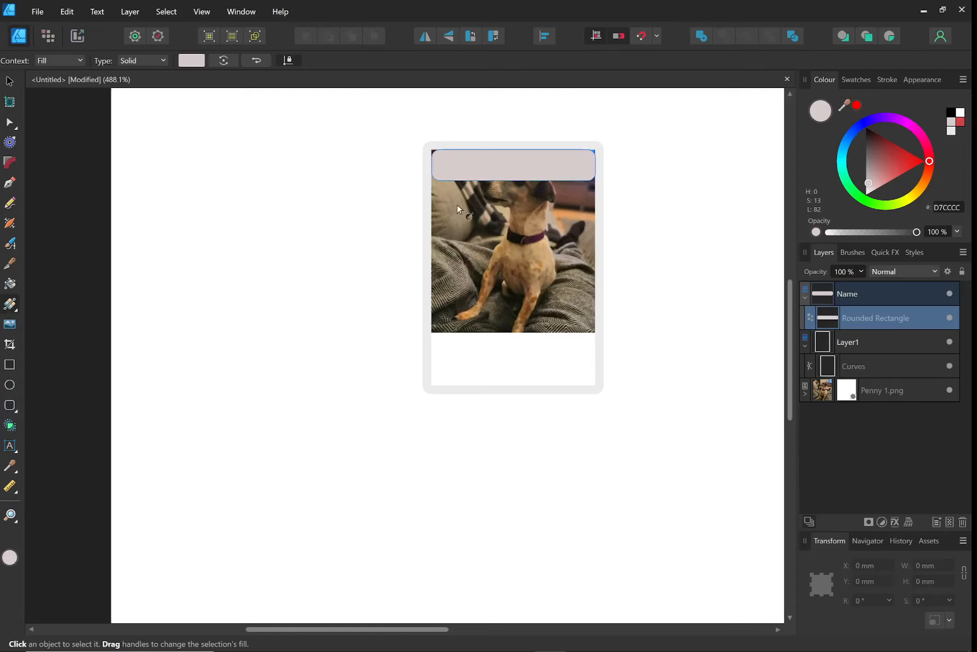
pyautogui.click(16, 313)
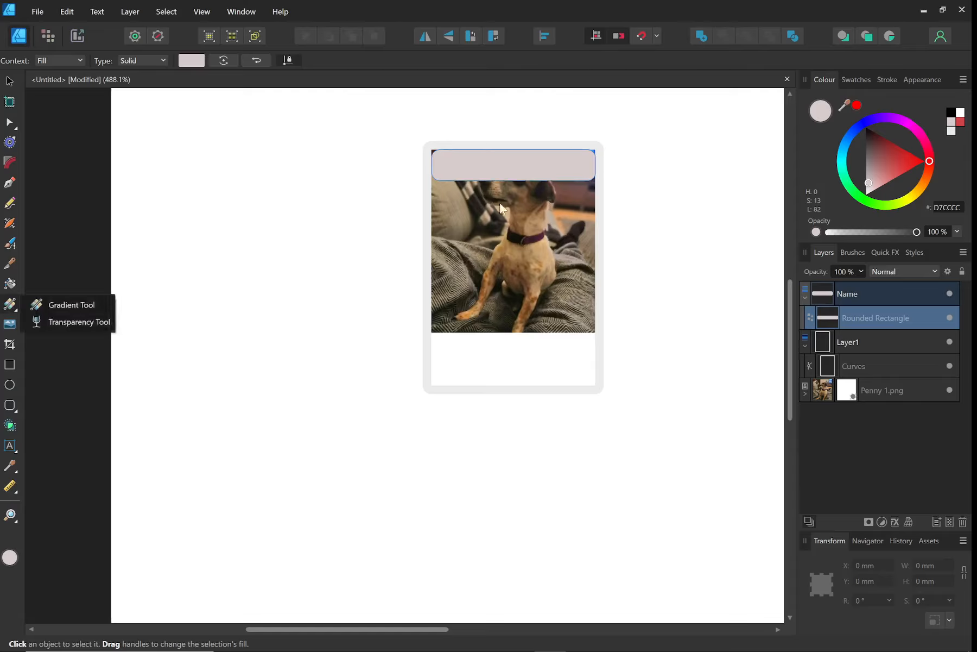
pyautogui.click(79, 306)
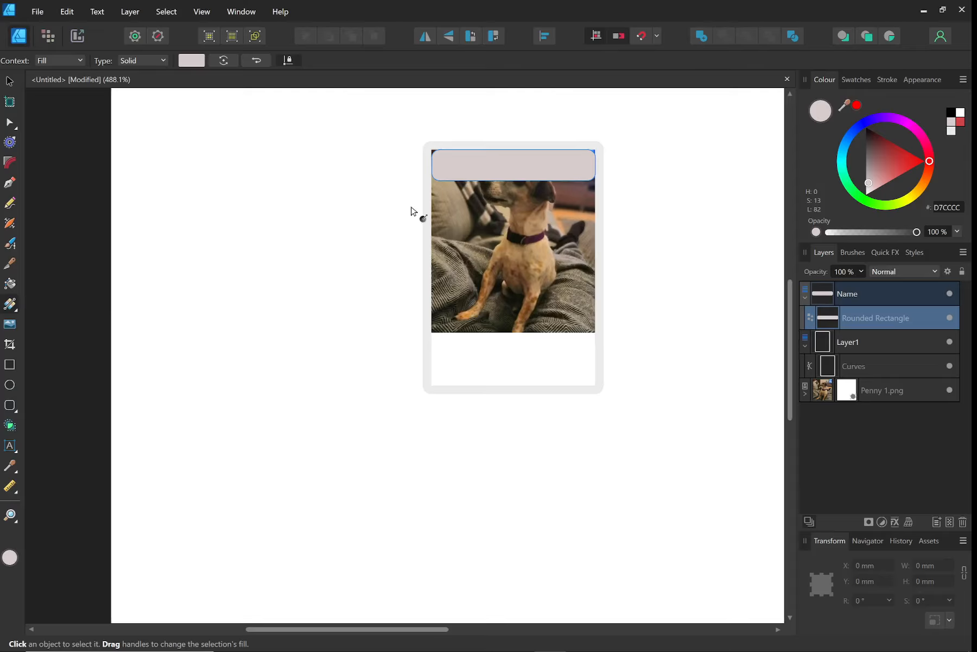
pyautogui.moveTo(501, 152); pyautogui.dragTo(534, 157)
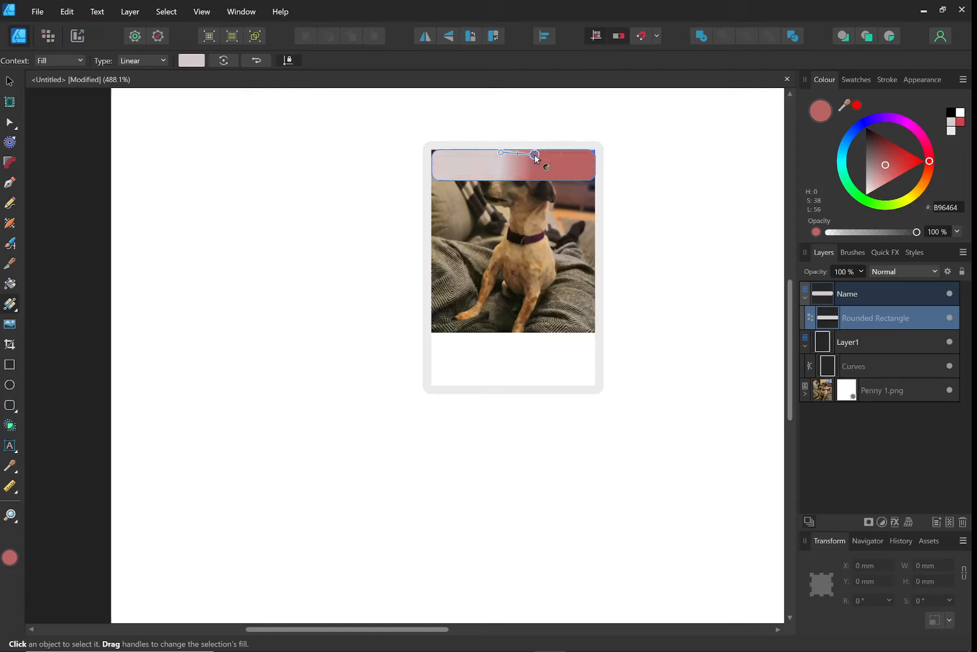
pyautogui.moveTo(535, 156)
pyautogui.mouseDown()
pyautogui.moveTo(506, 164)
pyautogui.moveTo(516, 179)
pyautogui.moveTo(502, 175)
pyautogui.mouseUp()
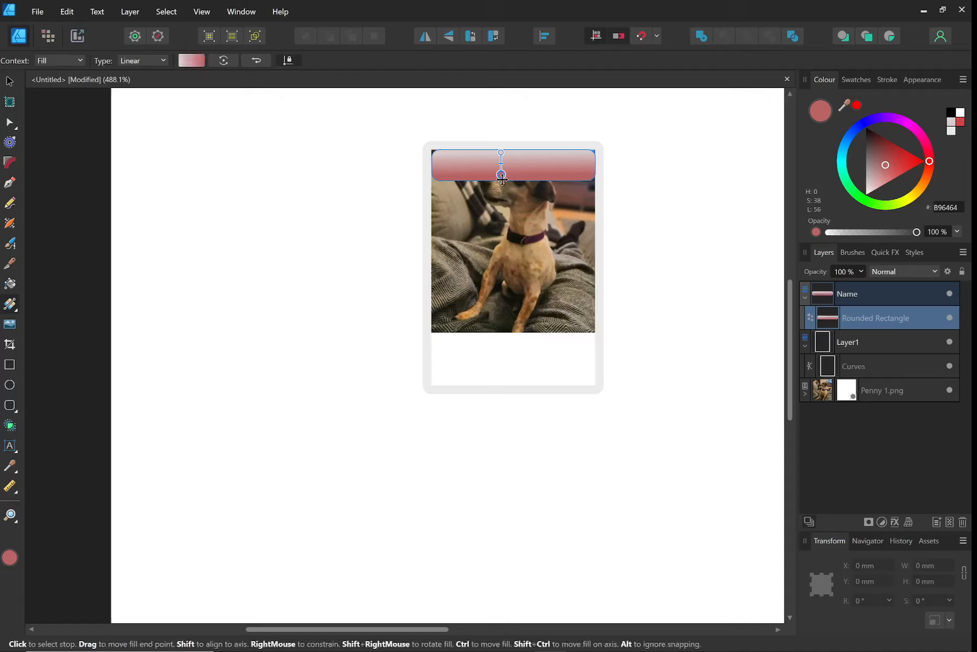
pyautogui.moveTo(502, 180); pyautogui.dragTo(504, 181)
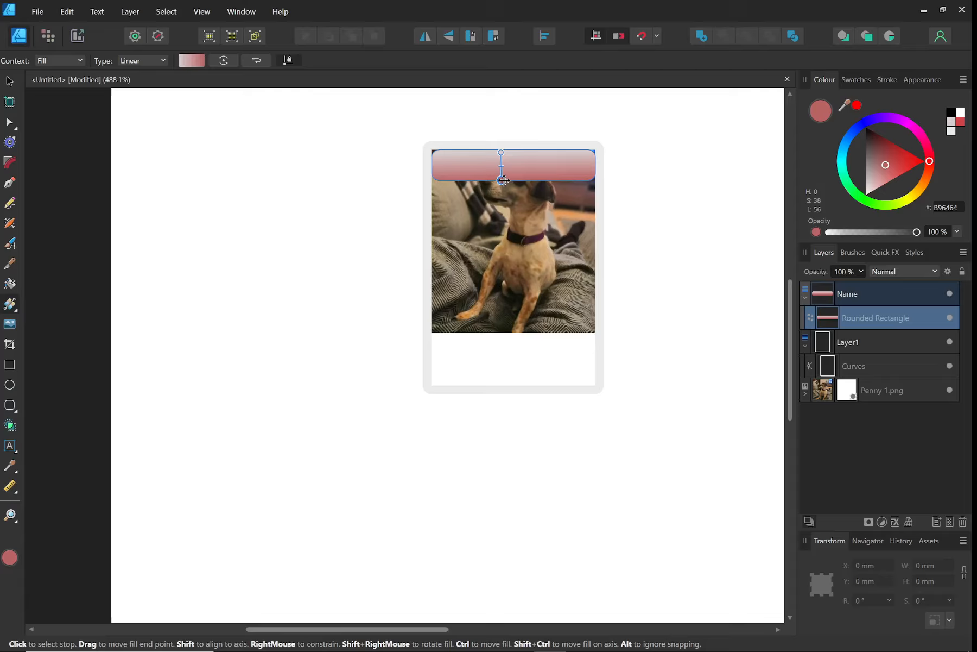
pyautogui.moveTo(504, 181); pyautogui.dragTo(504, 181)
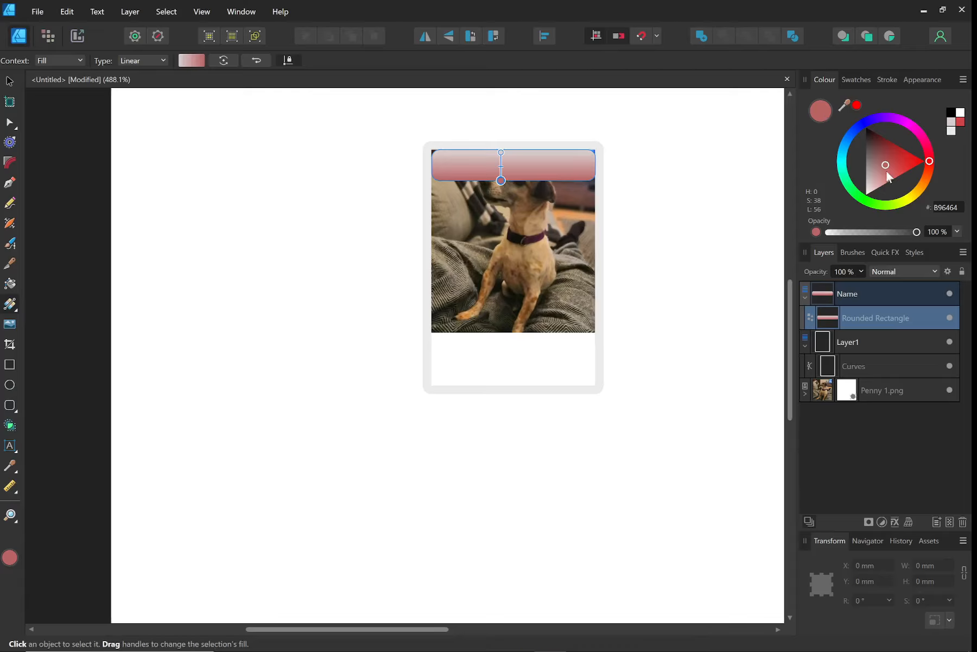
# Set the gradient's lower stop to dark grey 565353 and clear the selection
pyautogui.moveTo(888, 177); pyautogui.dragTo(867, 155)
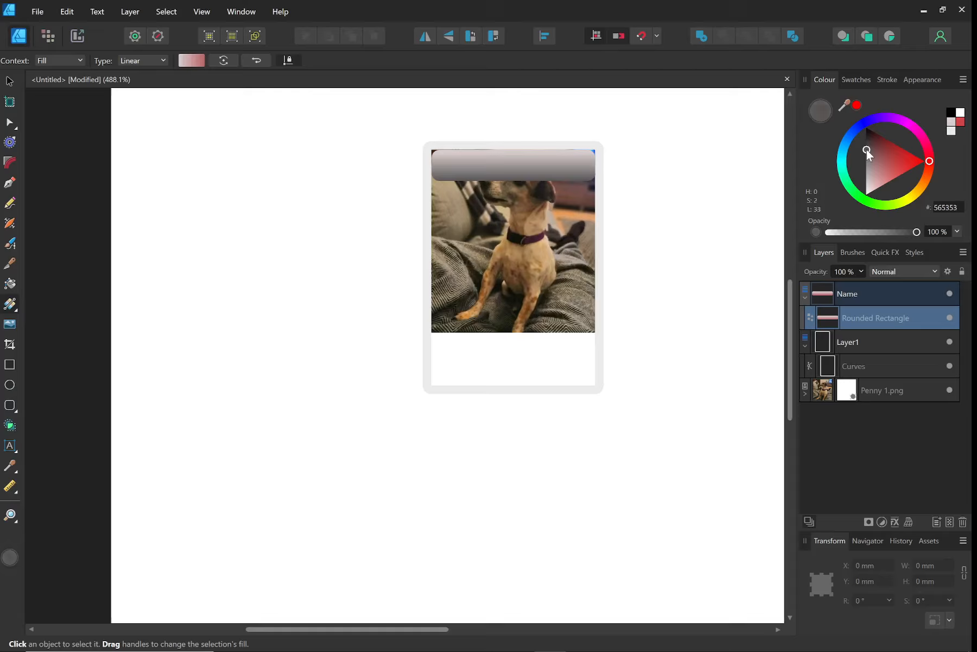
pyautogui.moveTo(866, 147); pyautogui.dragTo(866, 147)
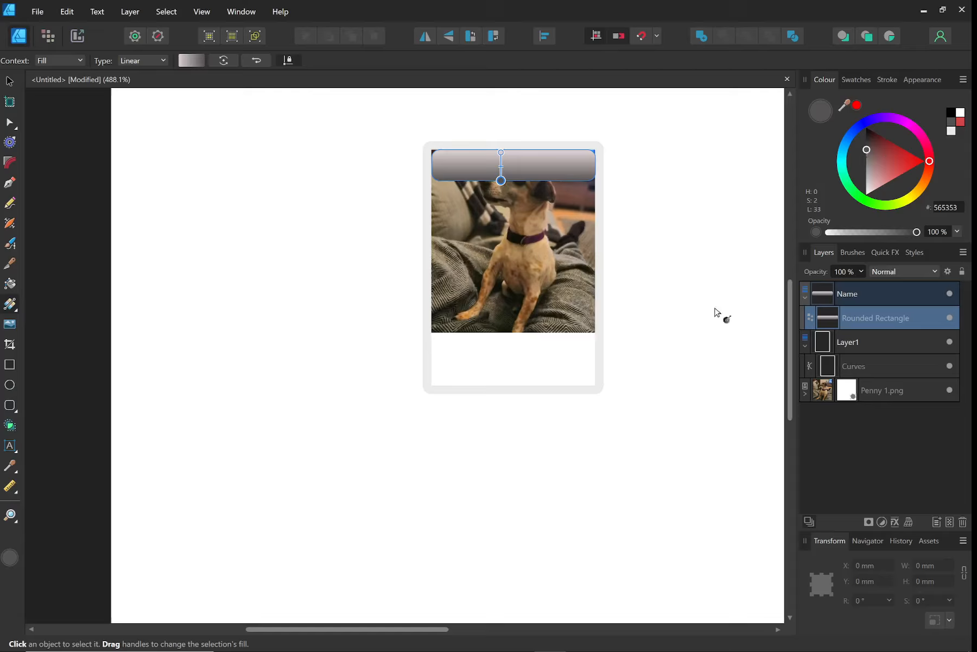
pyautogui.click(201, 184)
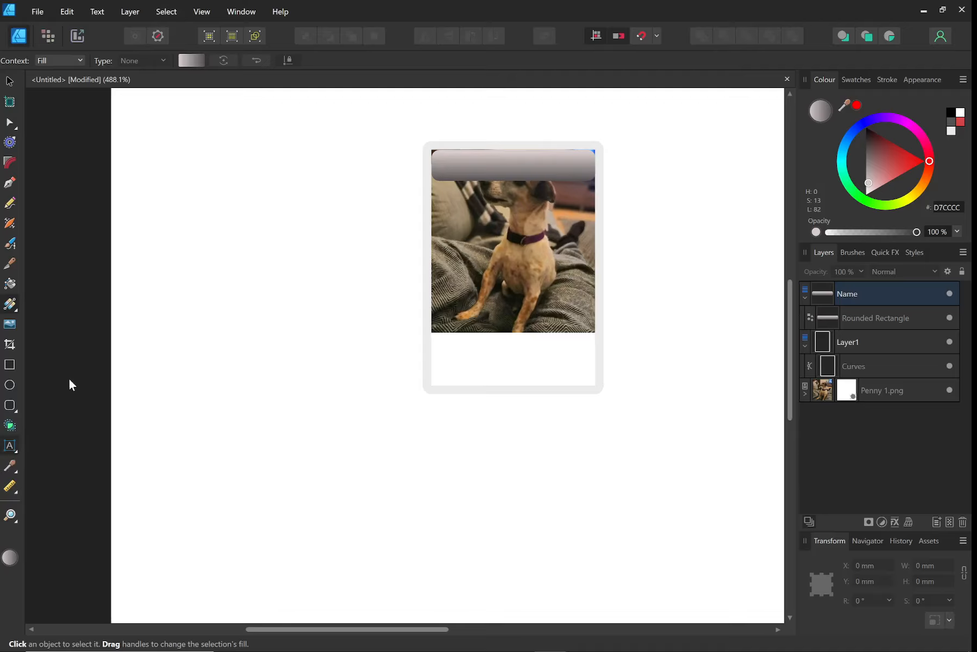
# Add the art text "Penny" in Arial at about 23.8 pt near the left end of the grey bar
pyautogui.click(11, 446)
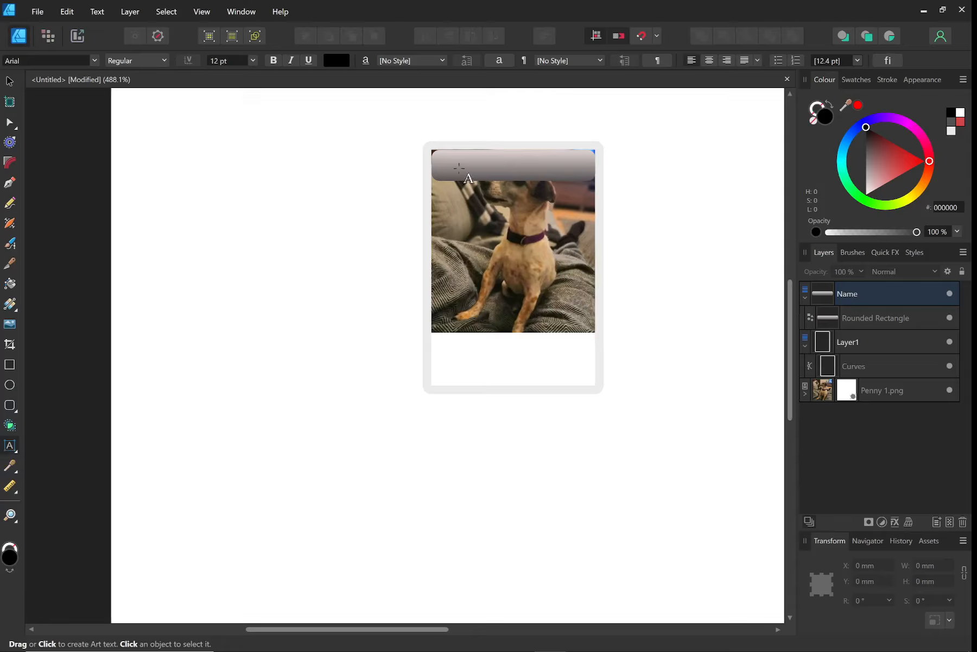
pyautogui.moveTo(439, 155); pyautogui.dragTo(546, 171)
pyautogui.write('Pe')
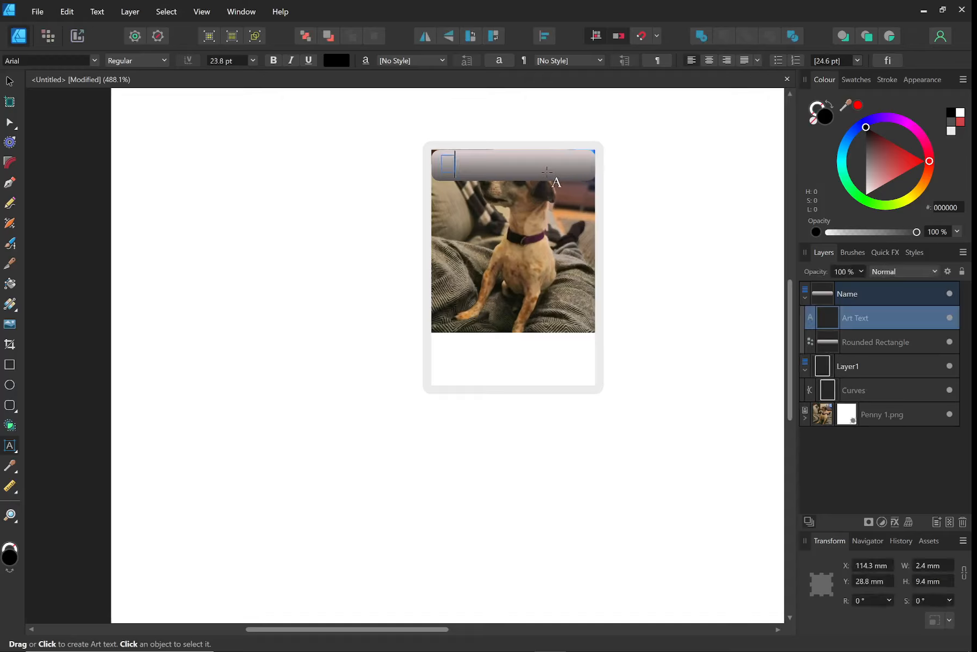
pyautogui.write('nny')
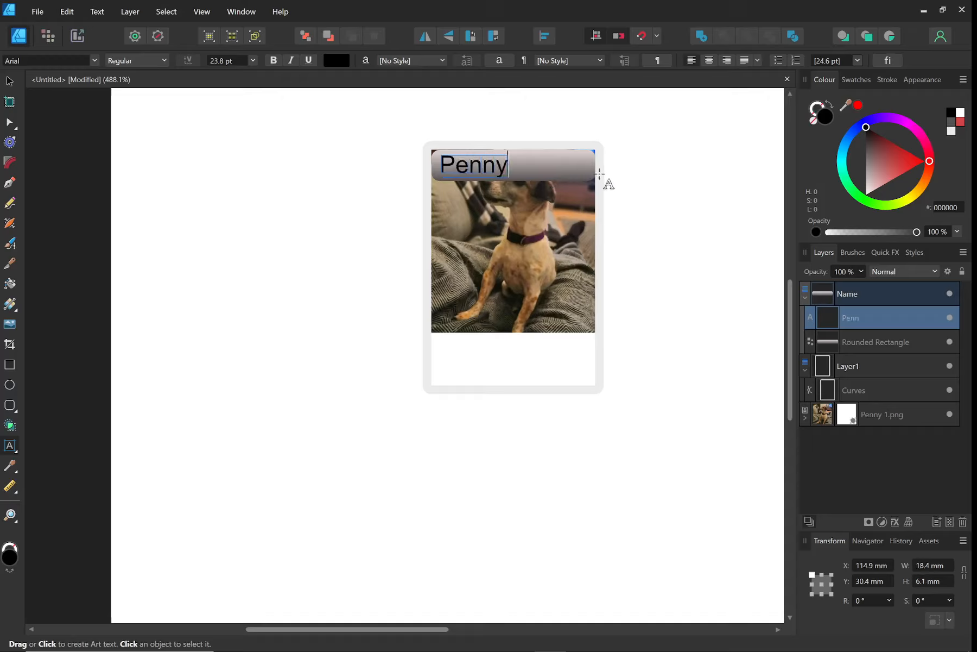
# Try to make the title on the grey bar italic, and delete all of its letters
pyautogui.press('Escape')
pyautogui.click(292, 59)
pyautogui.press('BackSpace')
pyautogui.press('BackSpace')
pyautogui.press('BackSpace')
pyautogui.press('BackSpace')
pyautogui.press('BackSpace')
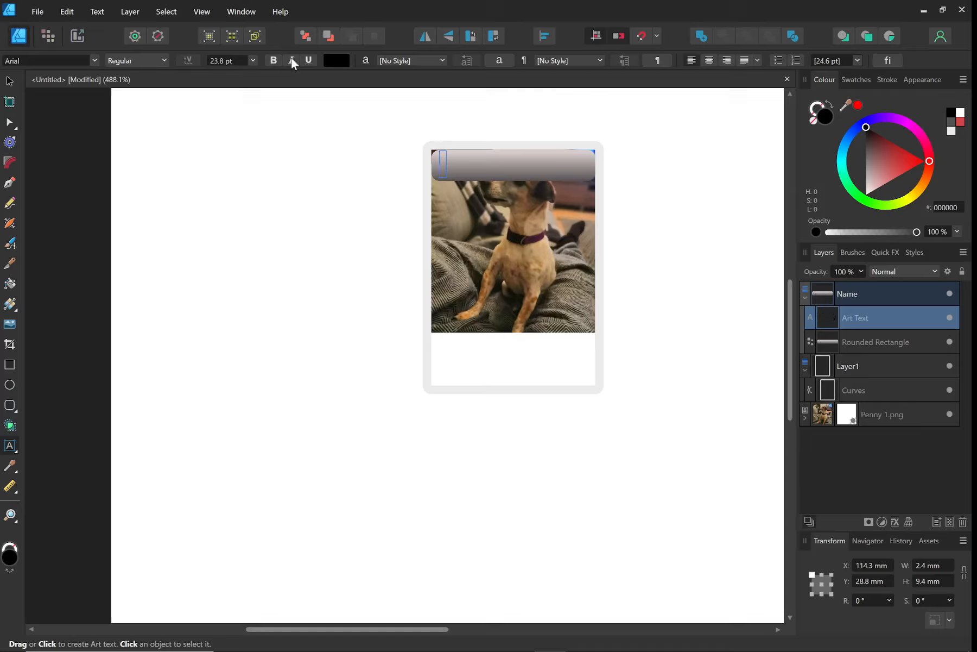
# Re-enter "Penny" as the bar's title and erase it again
pyautogui.write('Penny')
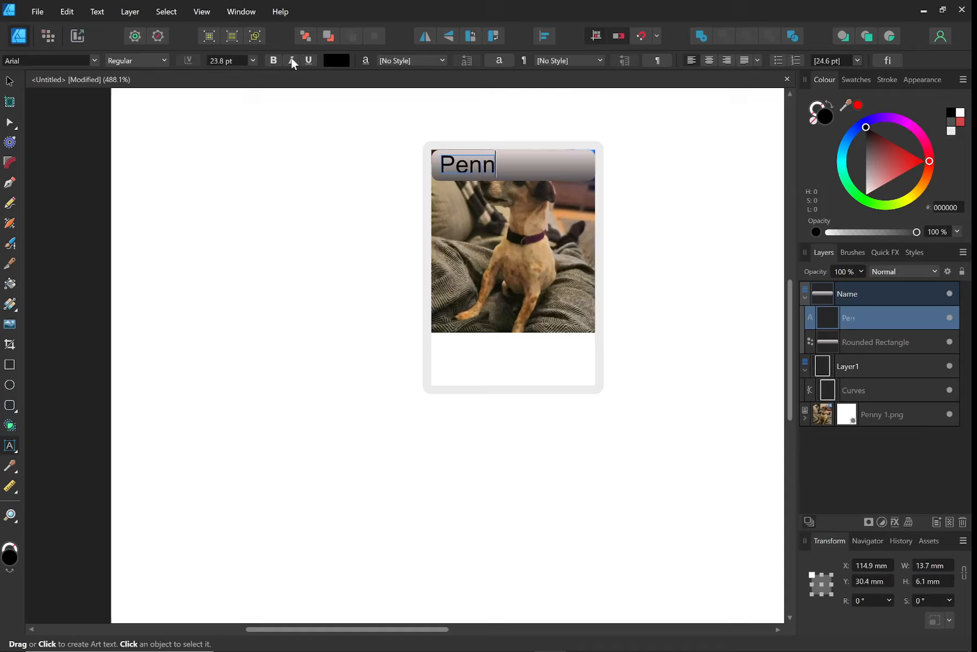
pyautogui.press('BackSpace')
pyautogui.press('BackSpace')
pyautogui.press('BackSpace')
pyautogui.press('BackSpace')
pyautogui.press('BackSpace')
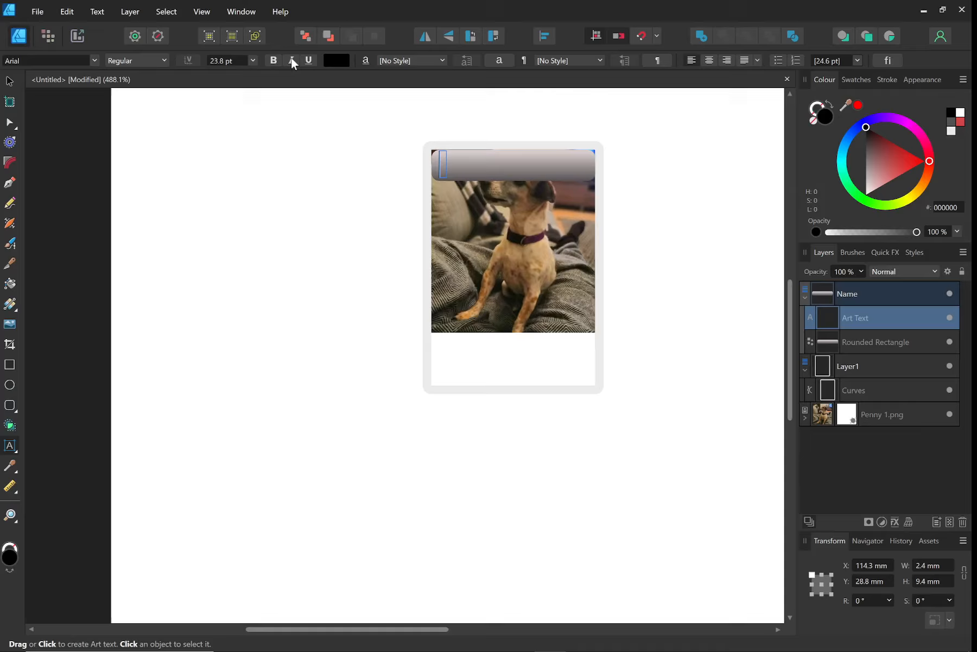
# Enter "Penny" as the grey bar's title in Arial Italic with the Emphasis character style
pyautogui.click(292, 59)
pyautogui.click(436, 61)
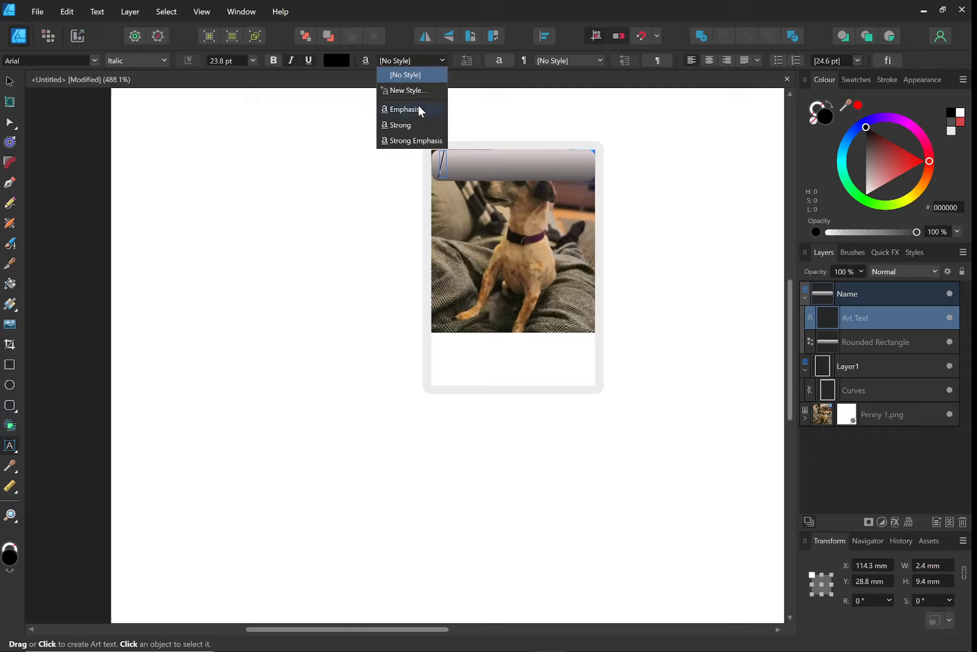
pyautogui.click(404, 110)
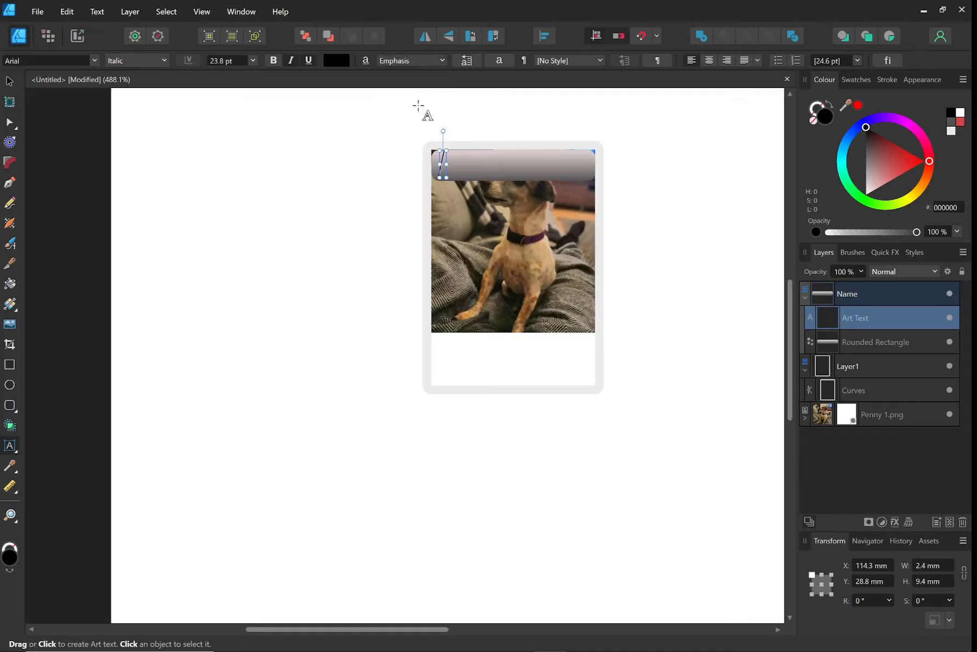
pyautogui.write('Pen')
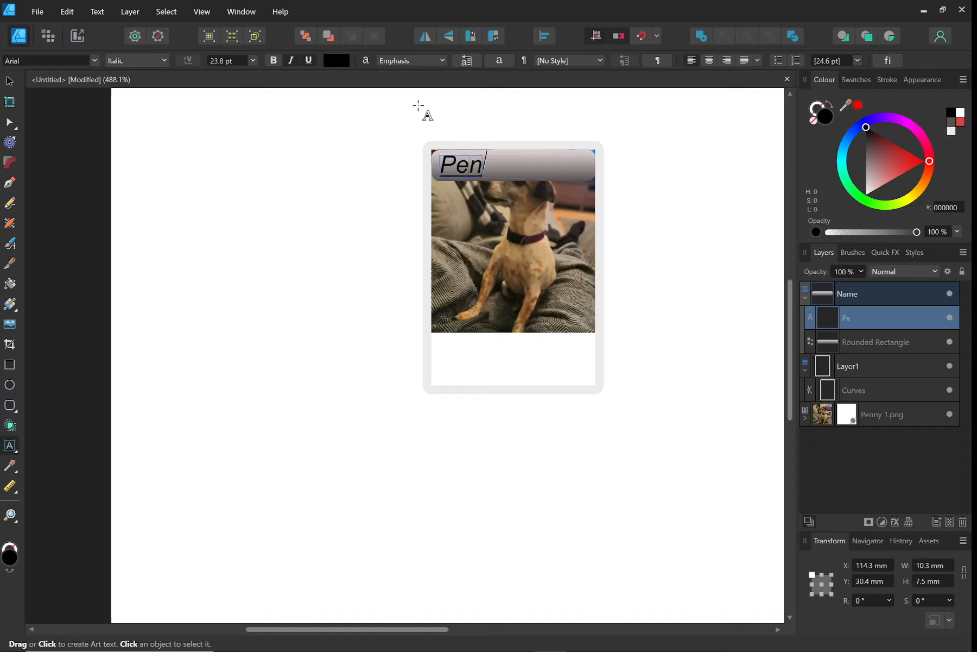
pyautogui.write('ny')
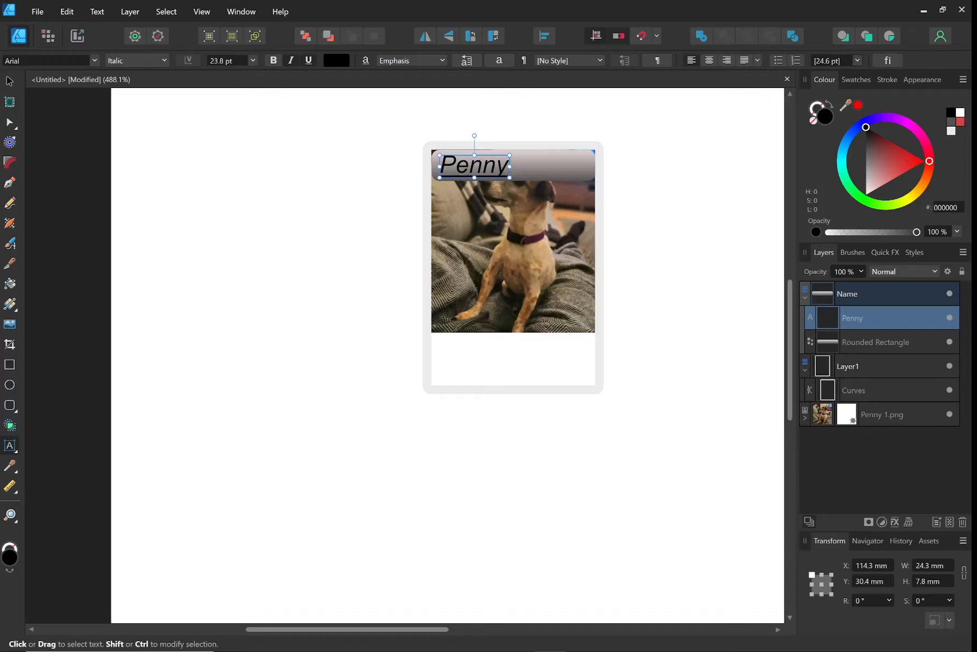
# Make the whole "Penny" title bold as well as italic, without underline
pyautogui.doubleClick(495, 165)
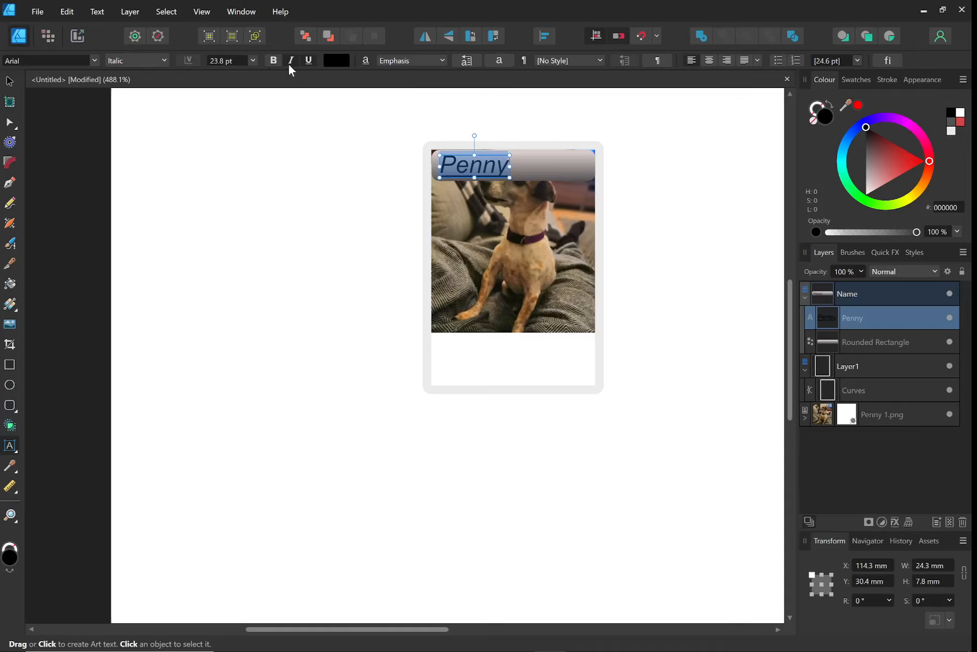
pyautogui.click(308, 61)
pyautogui.click(312, 61)
pyautogui.click(312, 60)
pyautogui.click(276, 61)
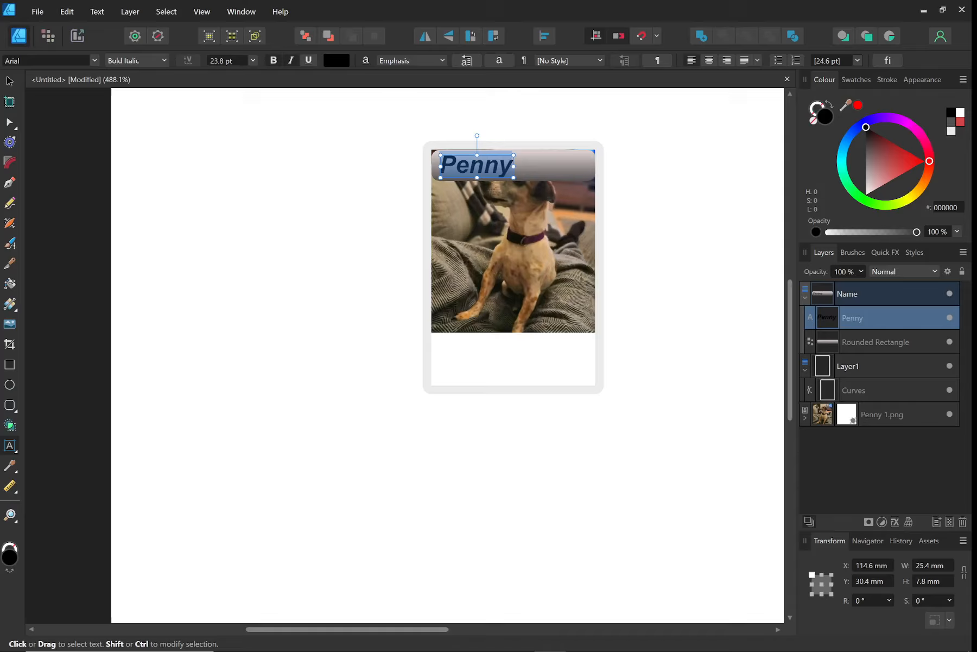
# Give the "Penny" title a white FFFFFF outline 0.6 pt wide and clear the selection
pyautogui.click(813, 111)
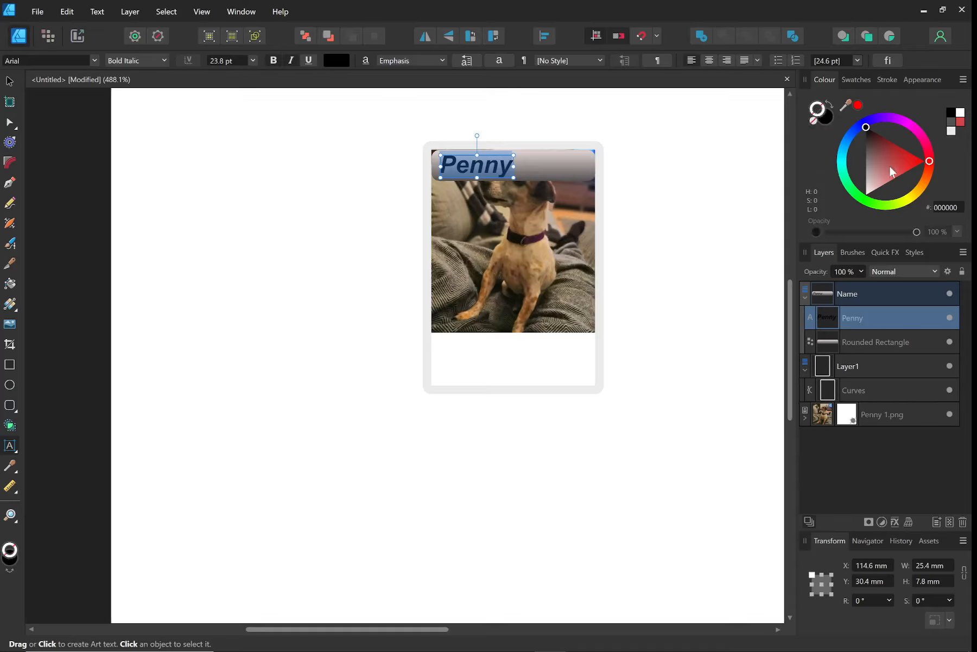
pyautogui.moveTo(867, 133); pyautogui.dragTo(859, 223)
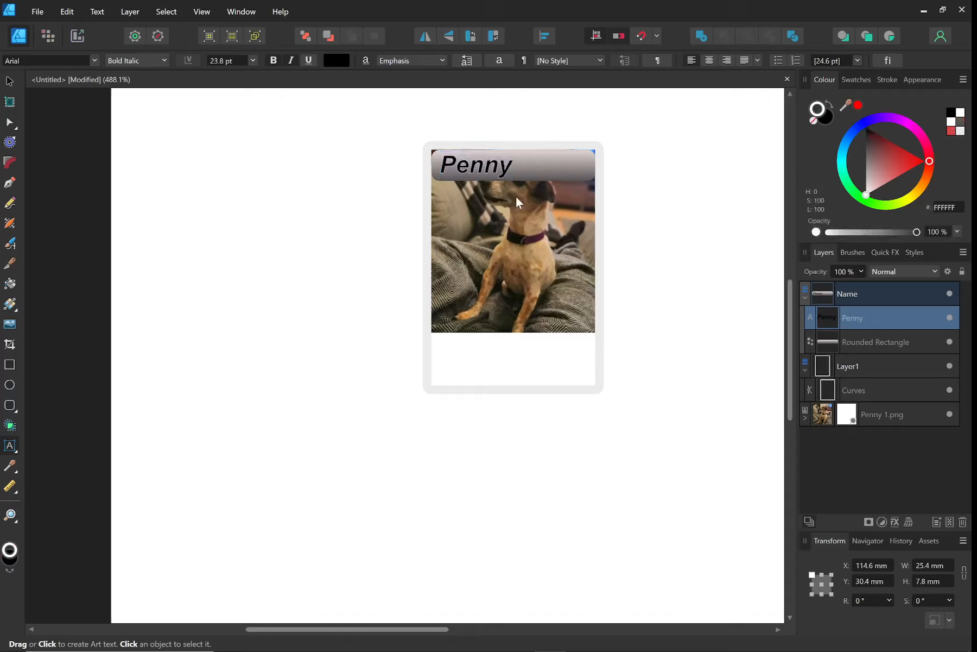
pyautogui.hotkey('ctrl', 'a')
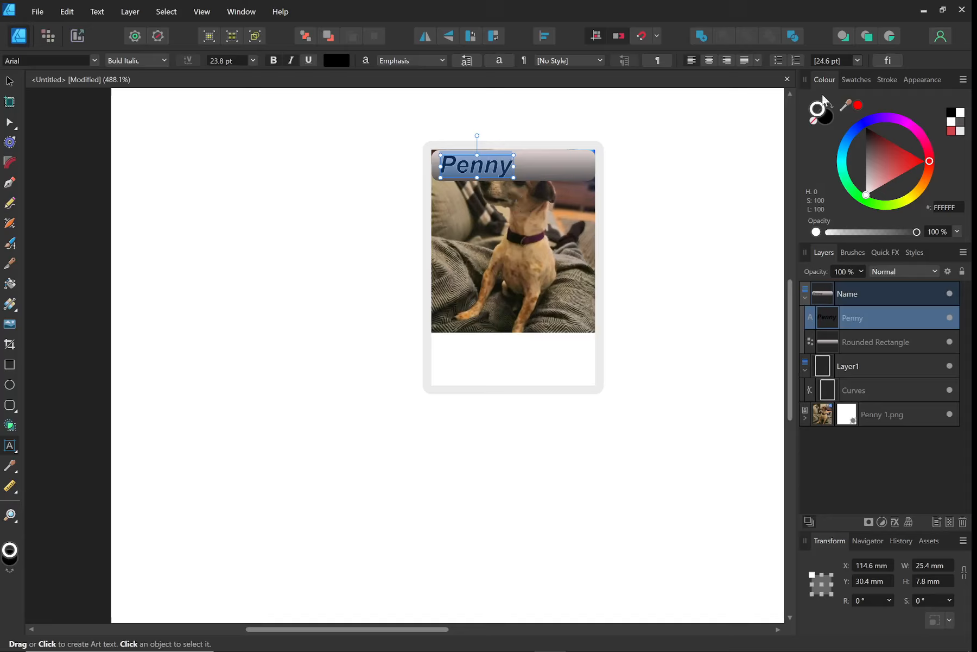
pyautogui.click(883, 79)
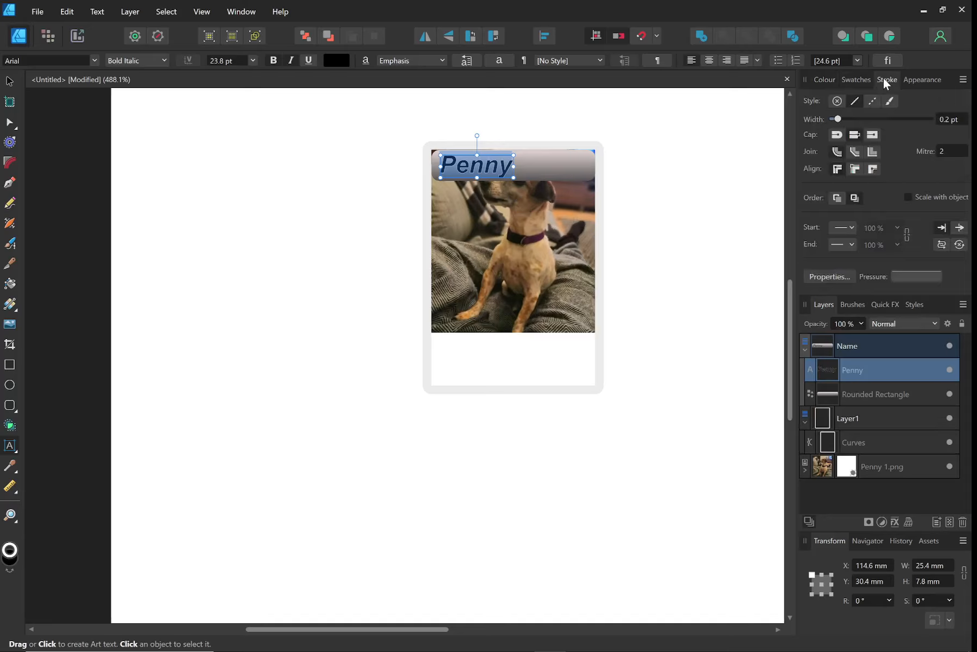
pyautogui.moveTo(838, 119)
pyautogui.mouseDown()
pyautogui.moveTo(929, 119)
pyautogui.moveTo(851, 119)
pyautogui.mouseUp()
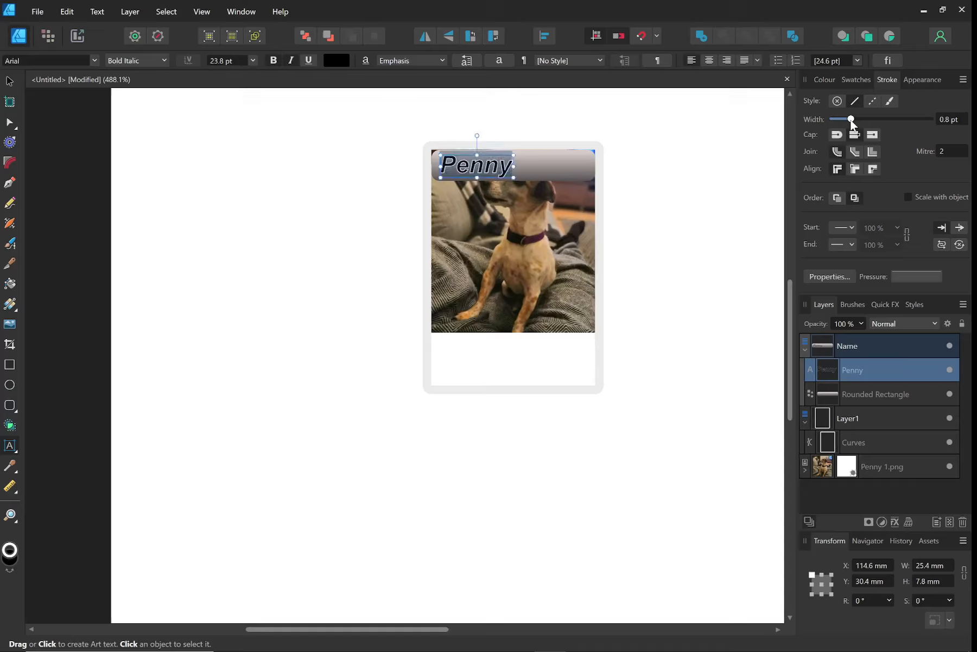
pyautogui.moveTo(850, 120); pyautogui.dragTo(846, 121)
pyautogui.press('Escape')
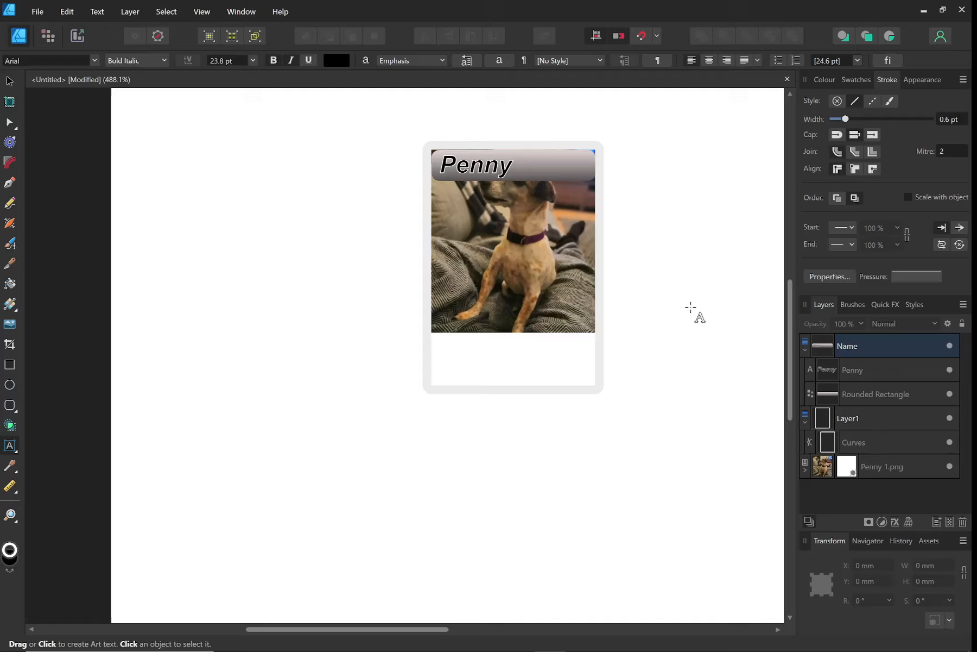
# Move the Penny 1.png photo straight down to about Y 34.2 mm so the dog's head clears the name bar
pyautogui.click(825, 80)
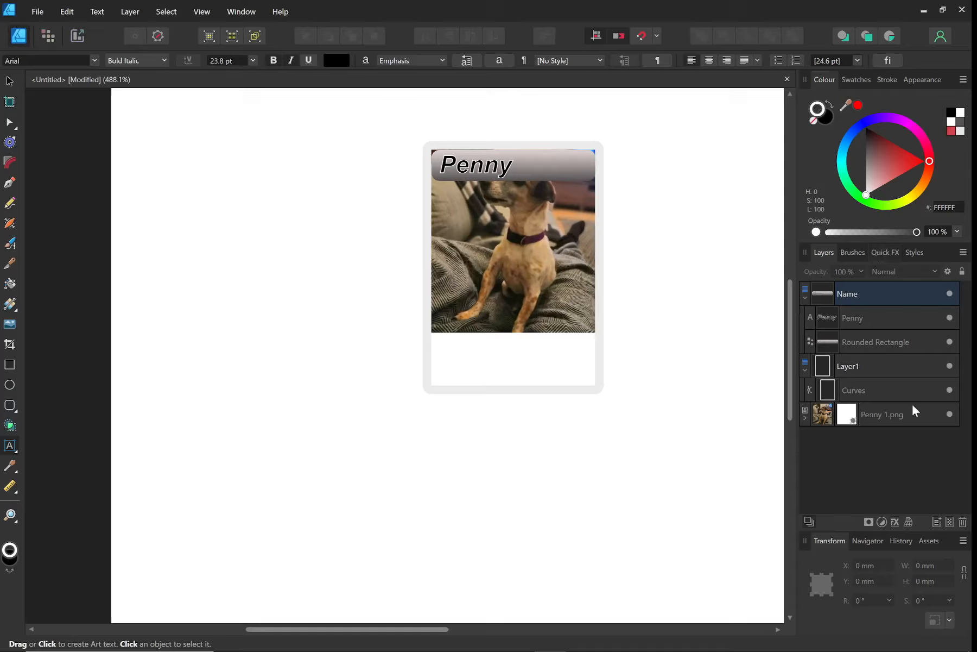
pyautogui.click(889, 421)
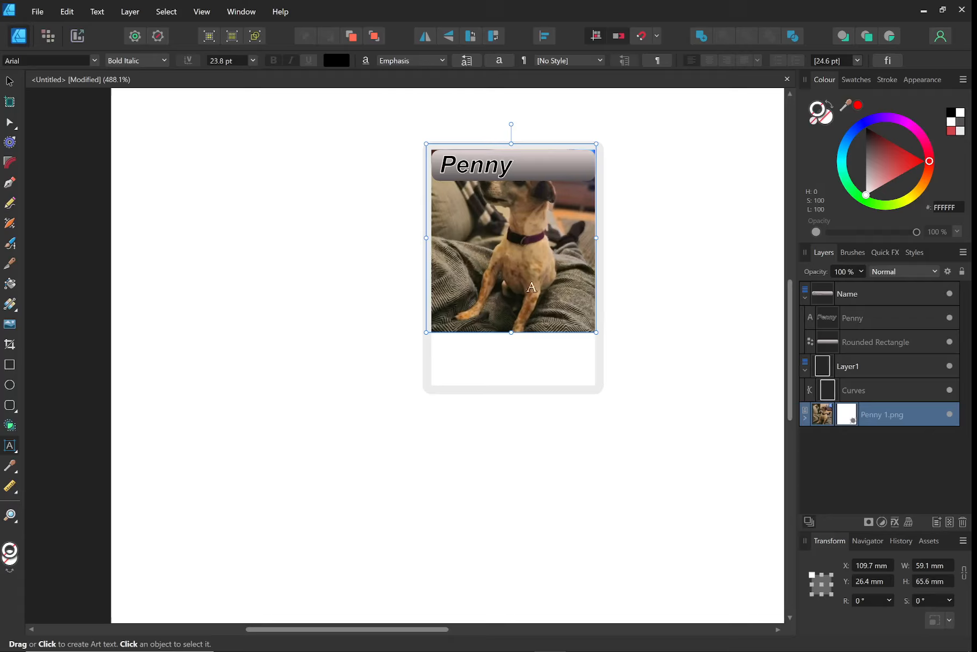
pyautogui.press('v')
pyautogui.moveTo(515, 268)
pyautogui.mouseDown()
pyautogui.moveTo(515, 287)
pyautogui.moveTo(516, 271)
pyautogui.mouseUp()
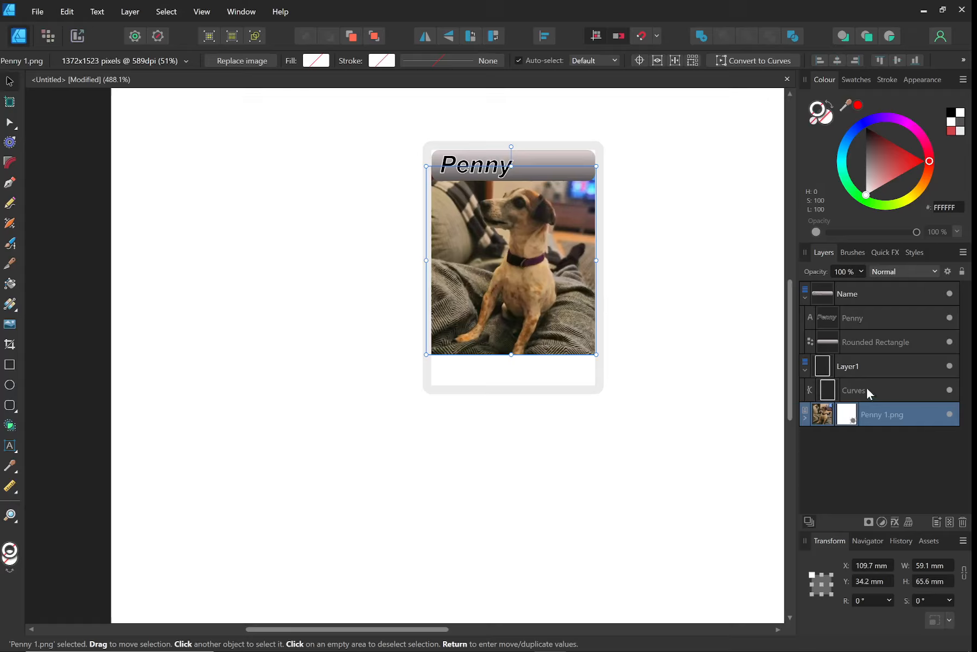
# Add a new layer and name it "Background"
pyautogui.click(938, 521)
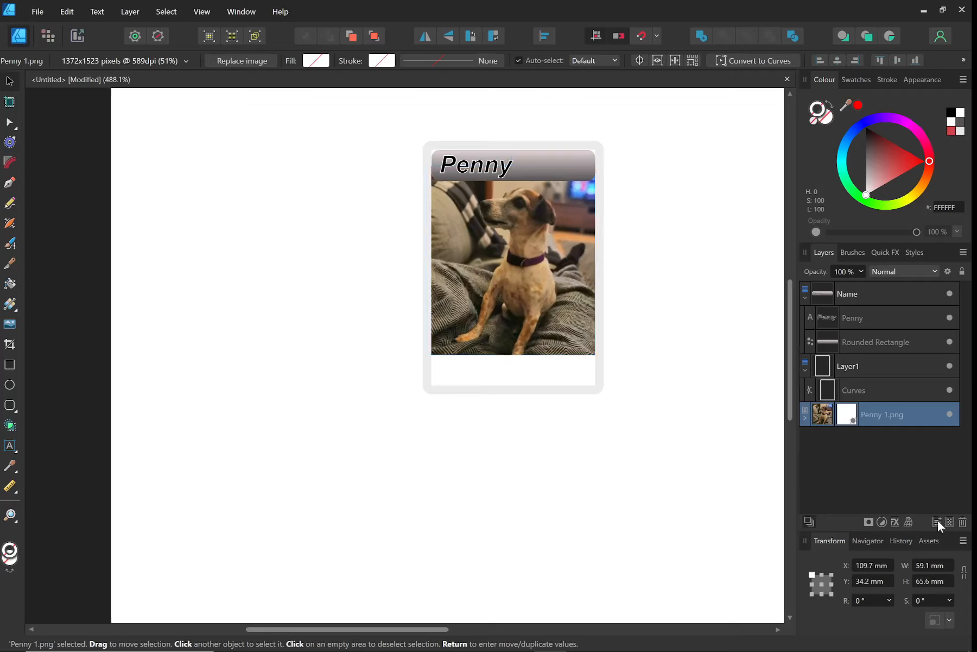
pyautogui.doubleClick(847, 294)
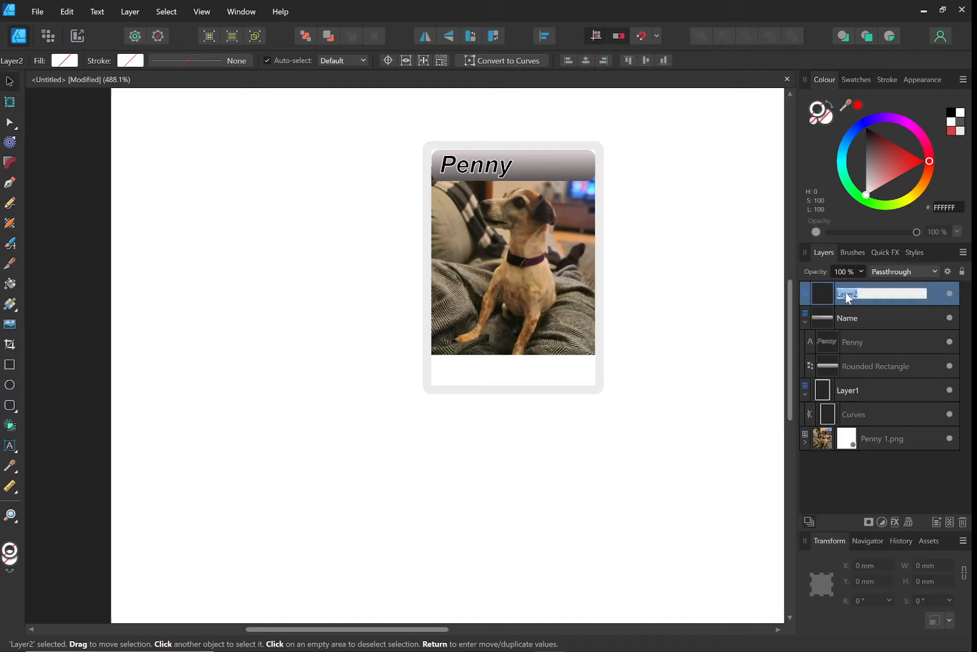
pyautogui.write('Backgroud')
pyautogui.press('BackSpace')
pyautogui.press('BackSpace')
pyautogui.press('BackSpace')
pyautogui.press('BackSpace')
pyautogui.press('BackSpace')
pyautogui.write('ground')
pyautogui.press('Return')
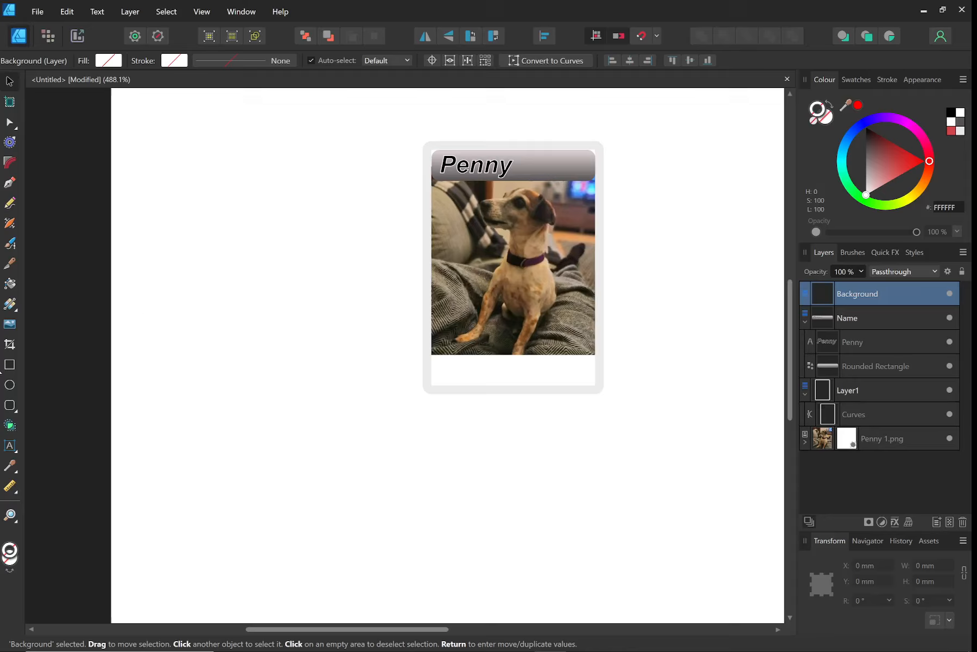
# Draw a rectangle about 60 × 84 mm on the Background layer, its edges lying within the card's border
pyautogui.press('m')
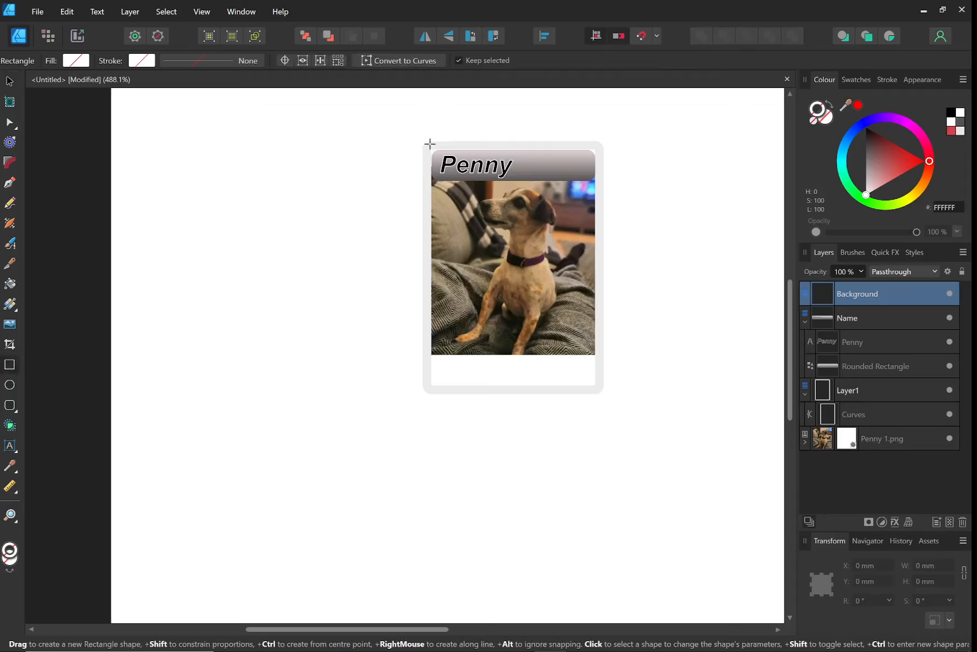
pyautogui.moveTo(428, 146); pyautogui.dragTo(600, 388)
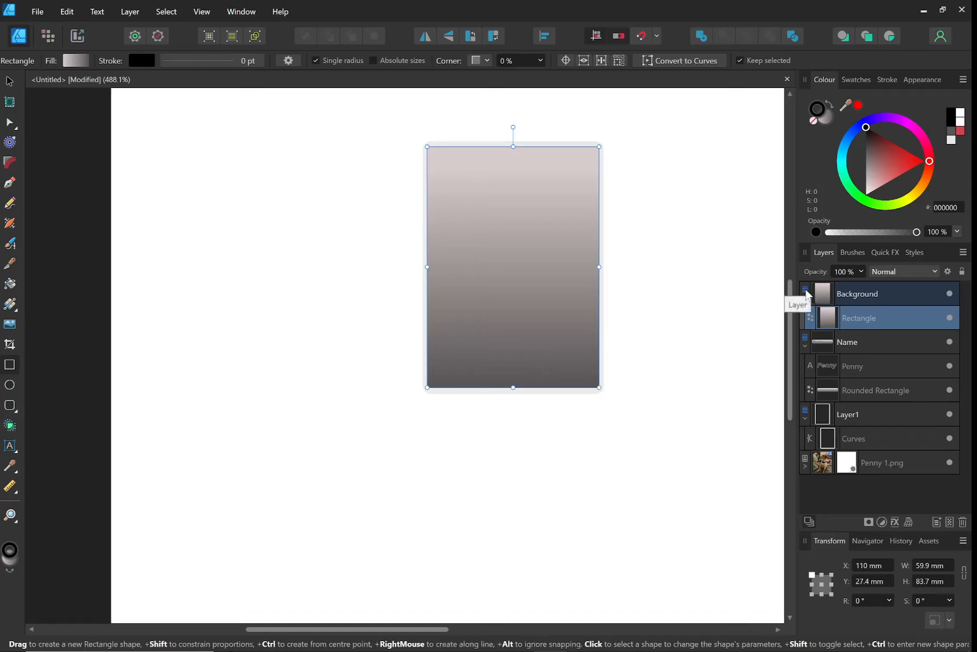
# Reorder the Background layer between Layer1 and the Penny 1.png photo, and resize its rectangle to about 59.1 × 84 mm
pyautogui.moveTo(807, 294); pyautogui.dragTo(807, 354)
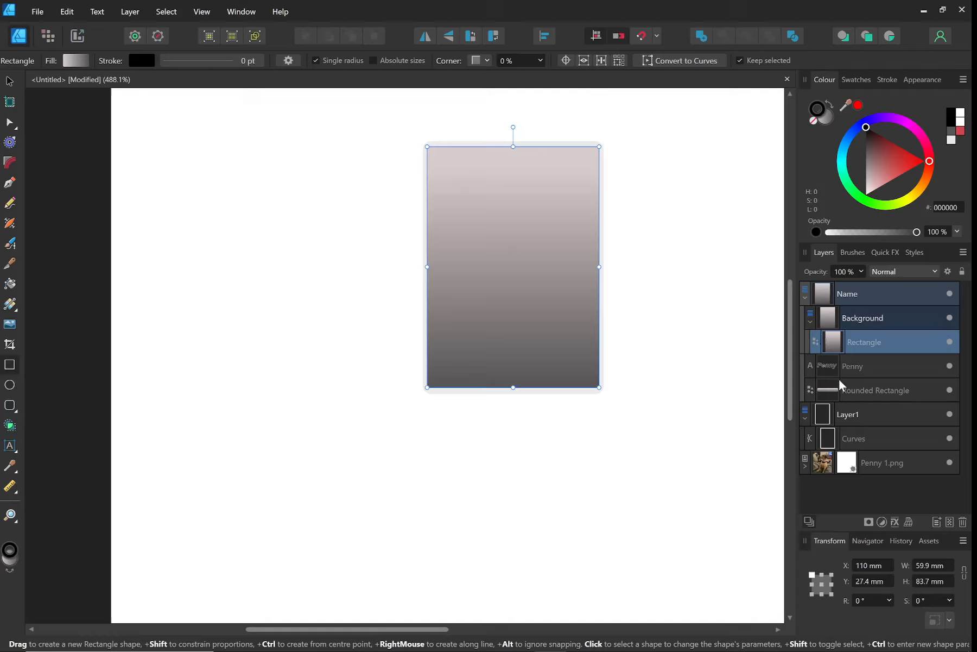
pyautogui.moveTo(812, 317); pyautogui.dragTo(806, 461)
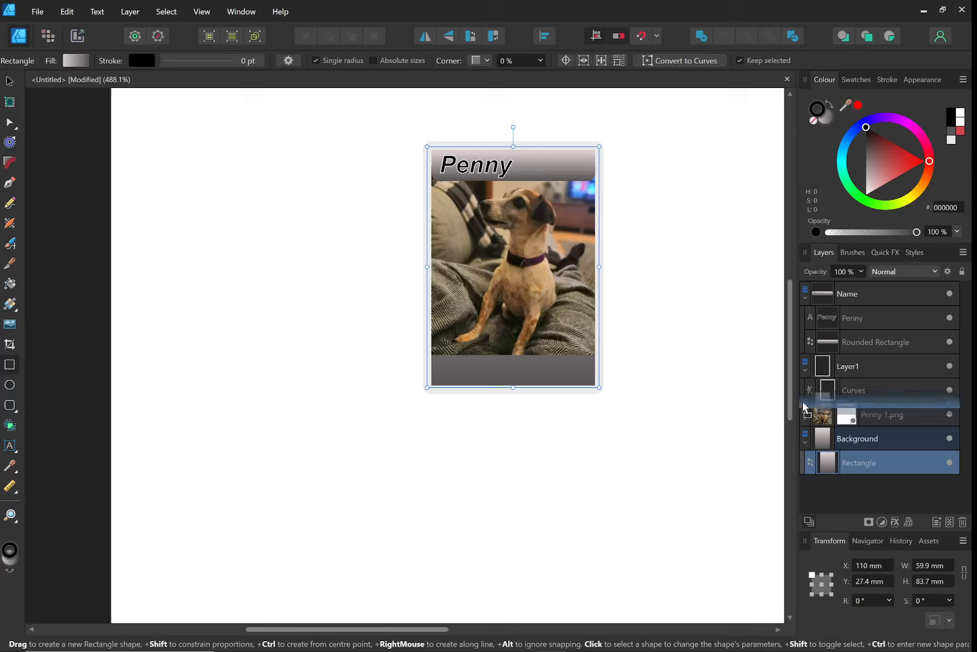
pyautogui.moveTo(806, 407); pyautogui.dragTo(804, 467)
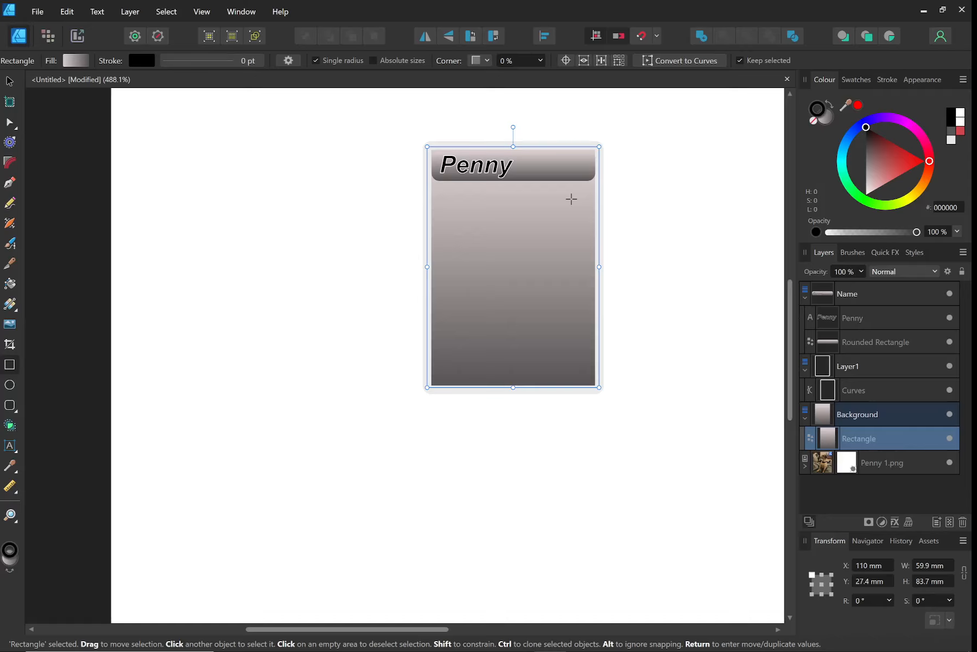
pyautogui.moveTo(599, 146)
pyautogui.mouseDown()
pyautogui.moveTo(607, 313)
pyautogui.moveTo(597, 146)
pyautogui.mouseUp()
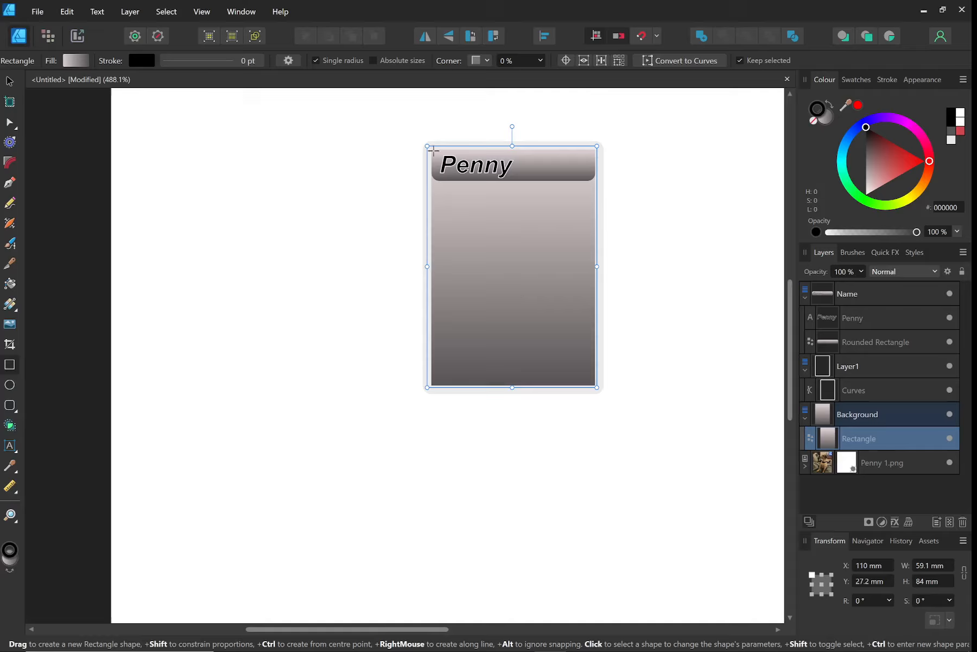
pyautogui.moveTo(433, 151); pyautogui.dragTo(546, 286)
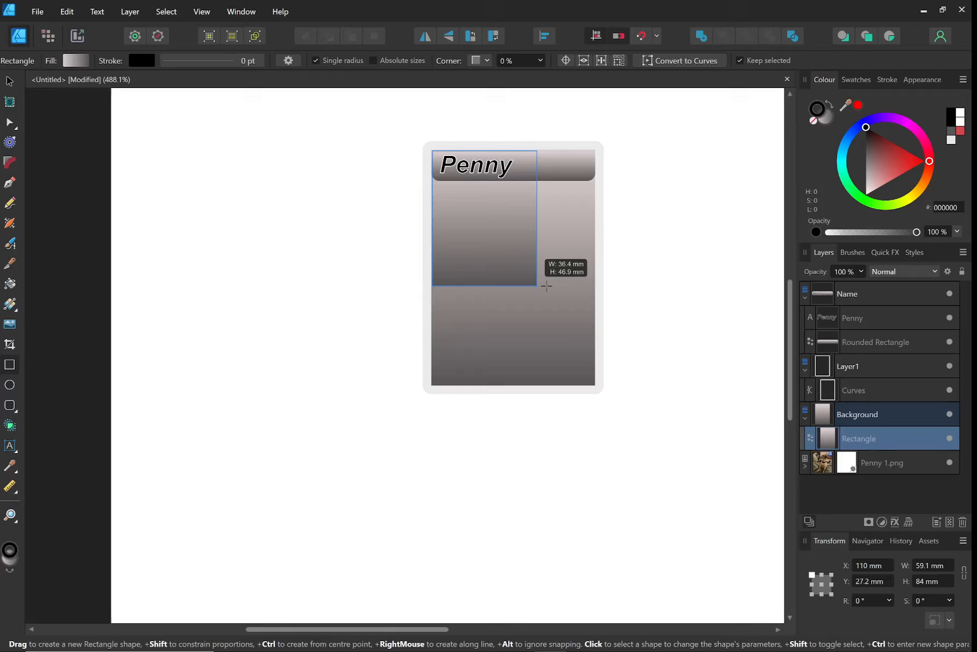
pyautogui.moveTo(547, 285); pyautogui.dragTo(543, 275)
pyautogui.press('z')
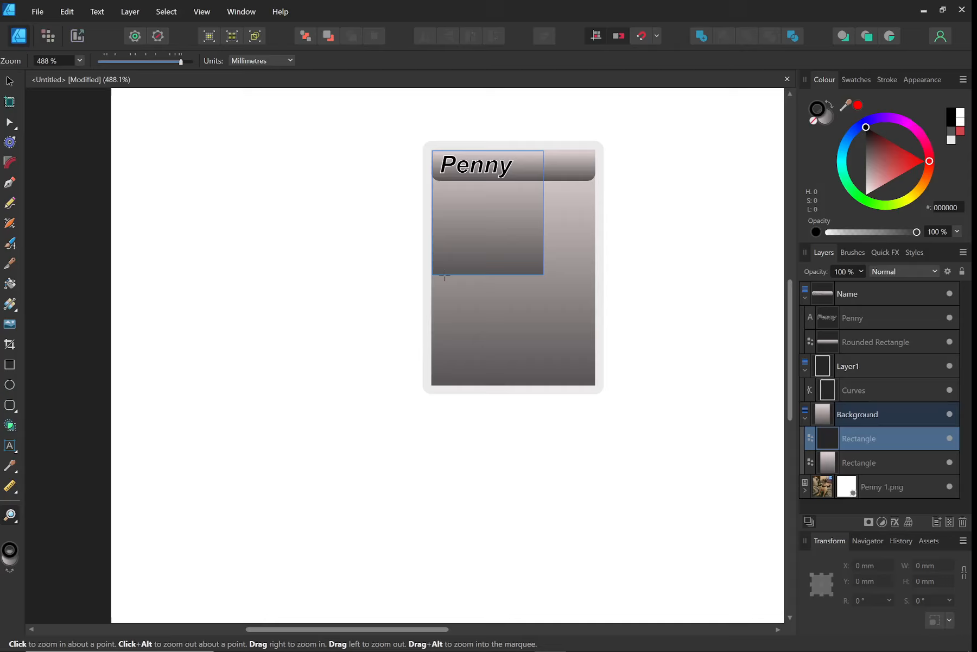
pyautogui.press('Delete')
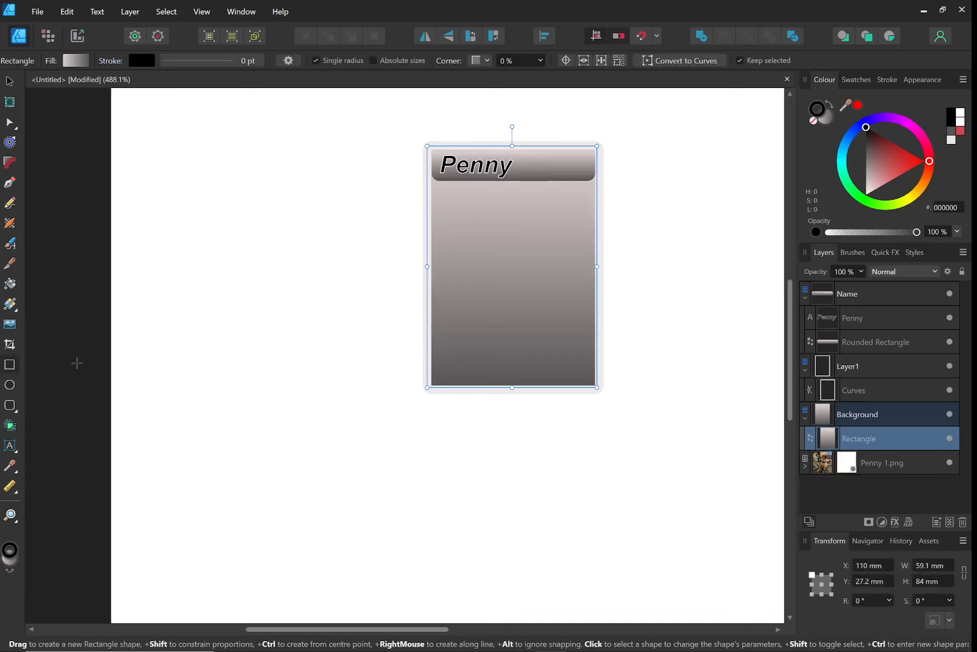
pyautogui.click(10, 305)
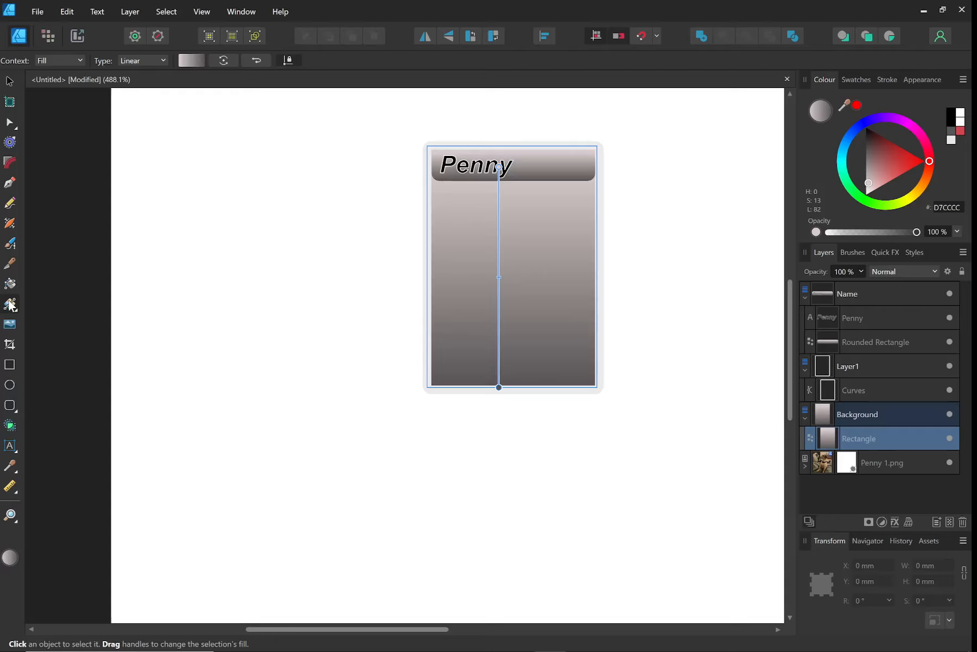
pyautogui.click(379, 387)
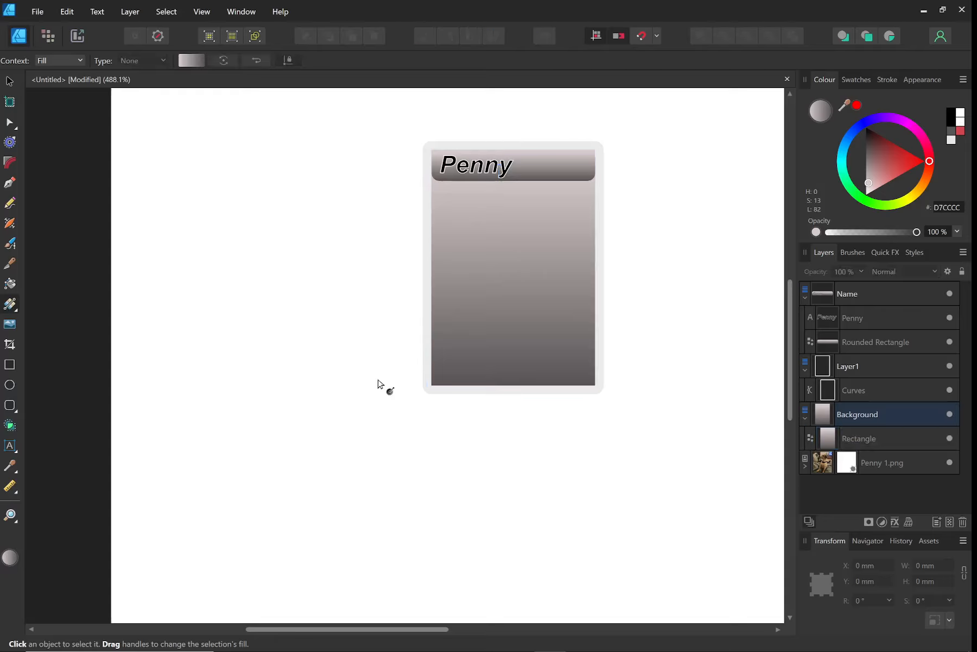
# Draw a rectangle about 50.6 × 39.6 mm on the background panel just below the name bar
pyautogui.click(11, 365)
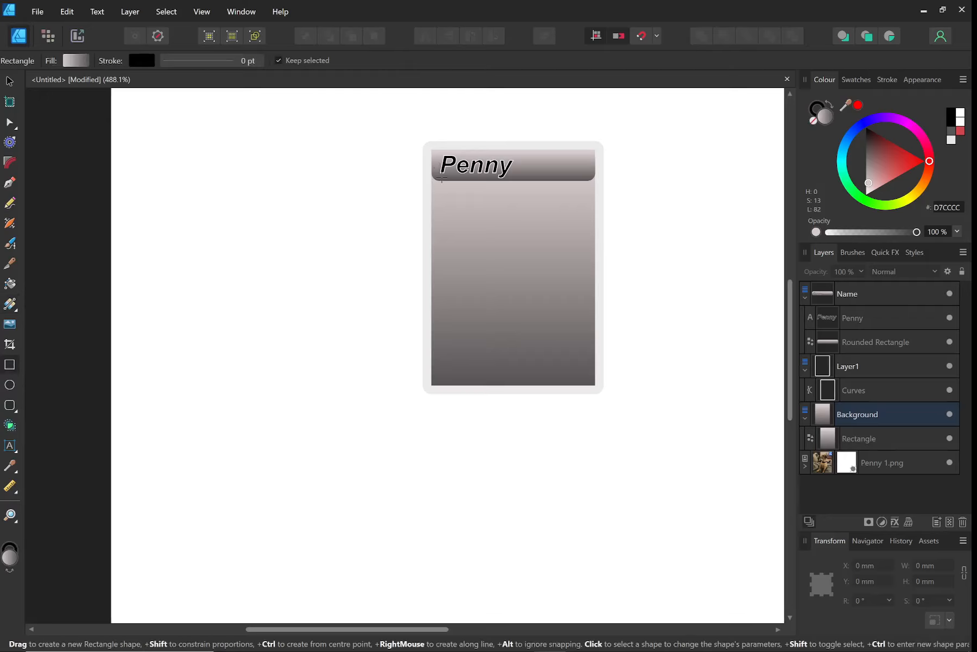
pyautogui.moveTo(440, 185); pyautogui.dragTo(586, 297)
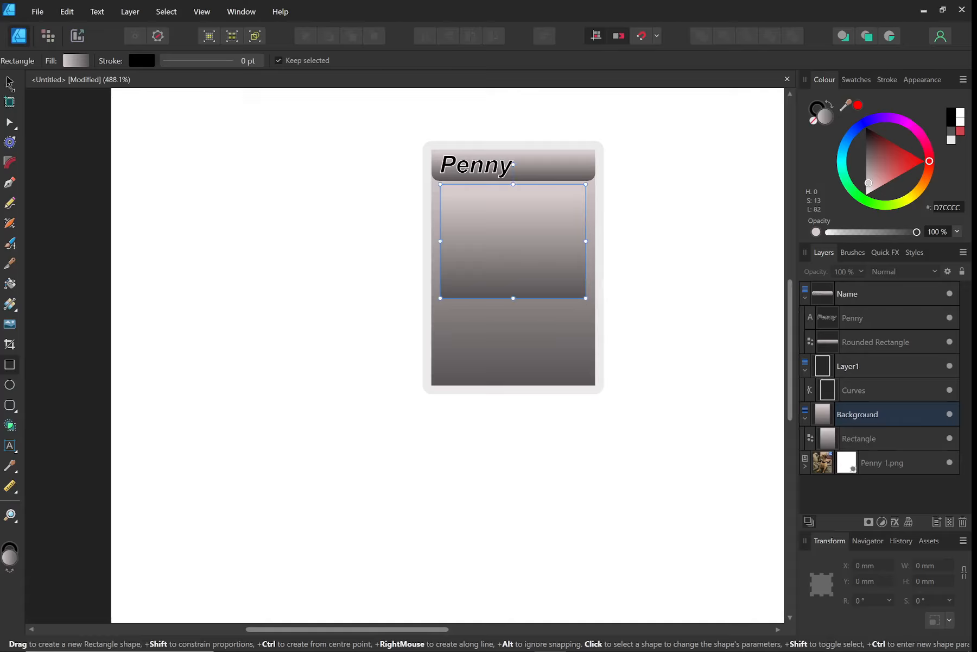
pyautogui.click(10, 83)
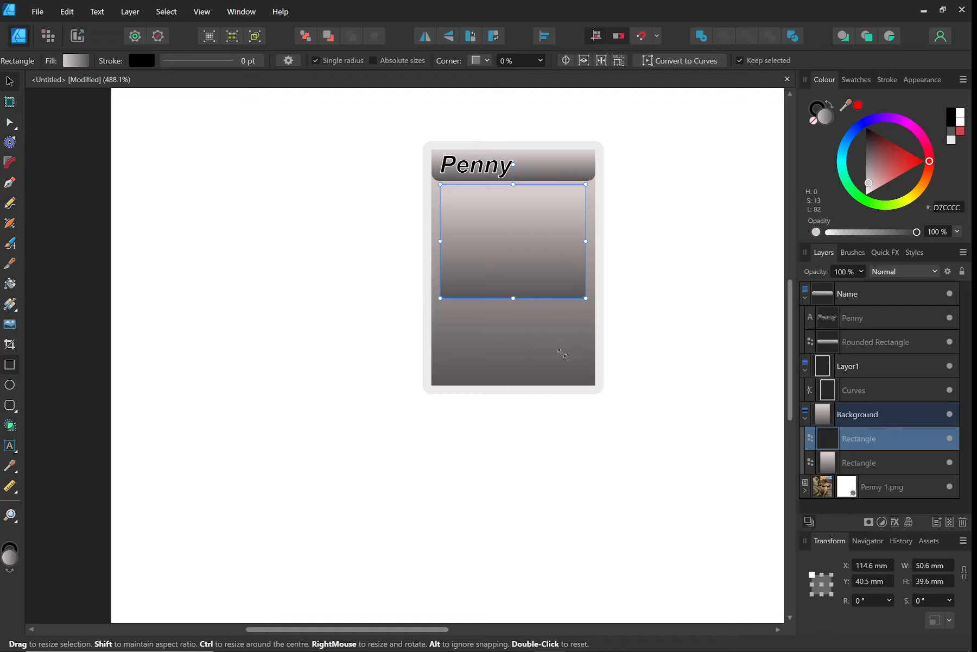
# Subtract the smaller rectangle from the background panel to cut a window for the dog photo, and clear the selection
pyautogui.click(570, 311)
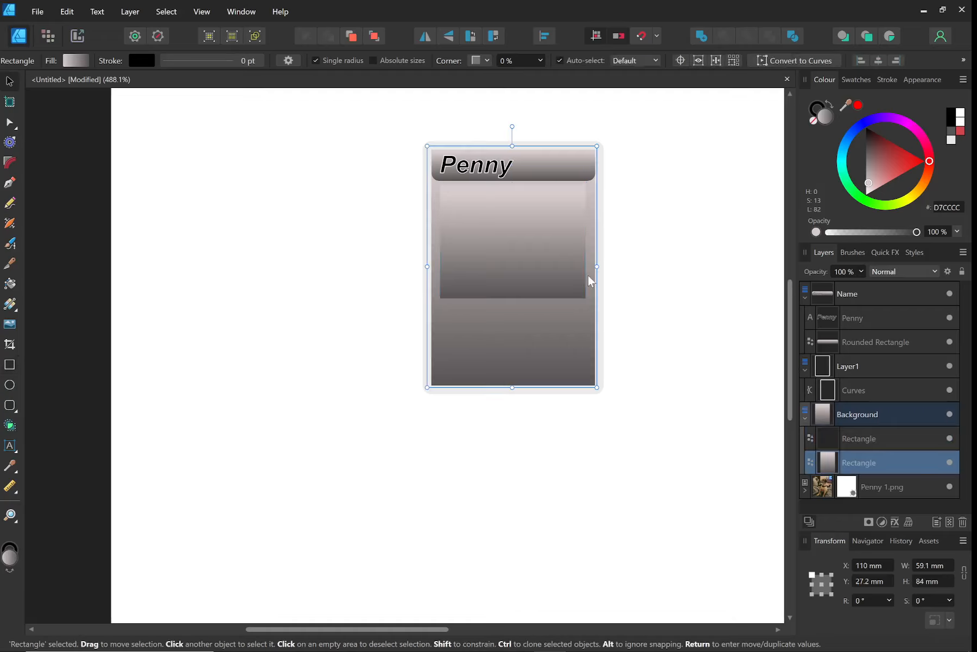
pyautogui.keyDown('shift'); pyautogui.click(570, 269); pyautogui.keyUp('shift')
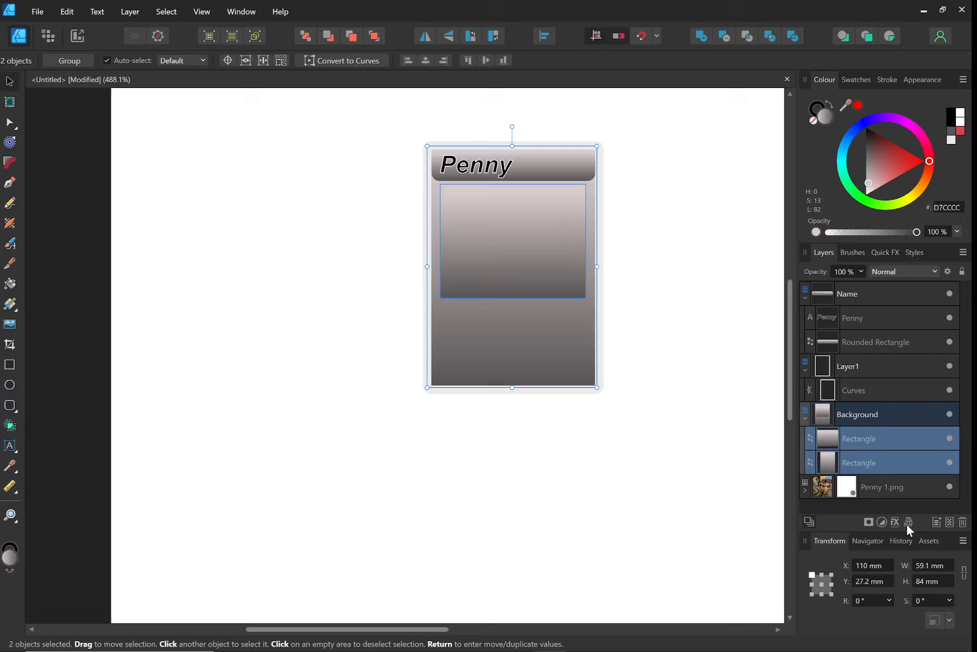
pyautogui.click(726, 36)
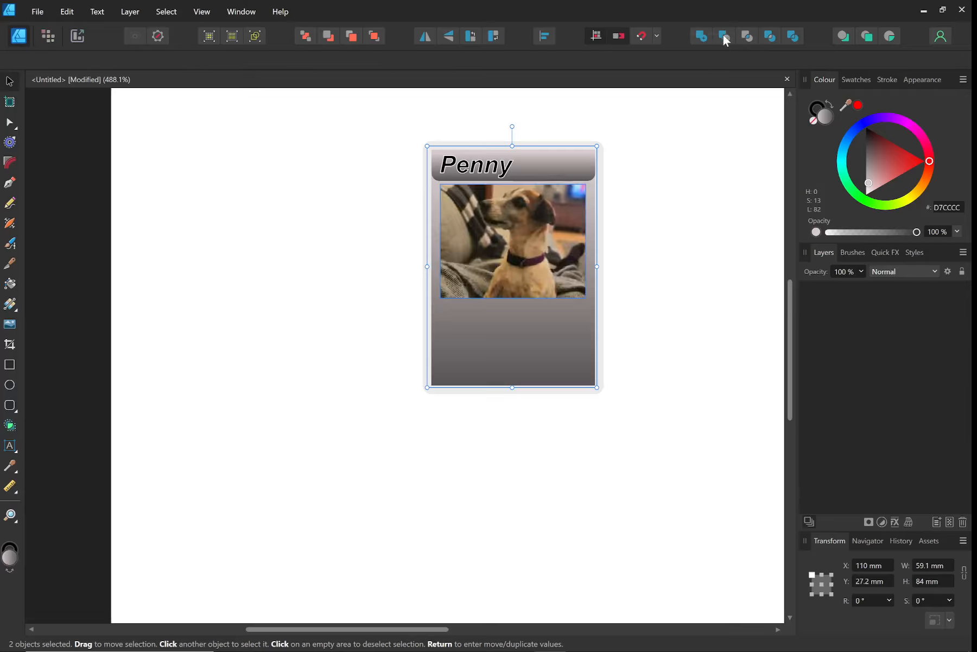
pyautogui.click(678, 333)
pyautogui.scroll(2, 600, 260)
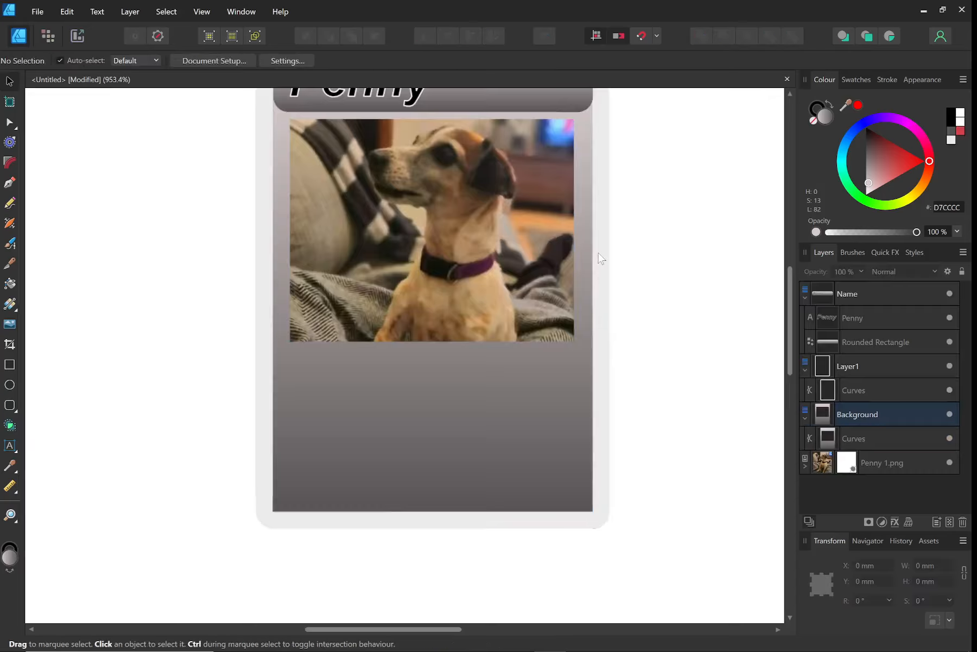
pyautogui.scroll(1, 600, 259)
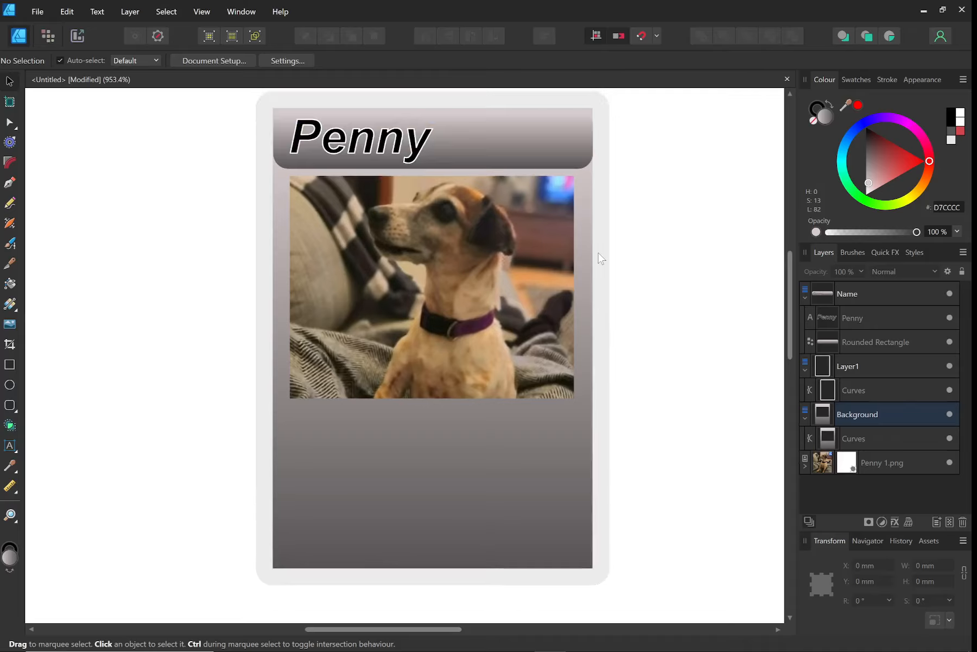
pyautogui.scroll(1, 600, 260)
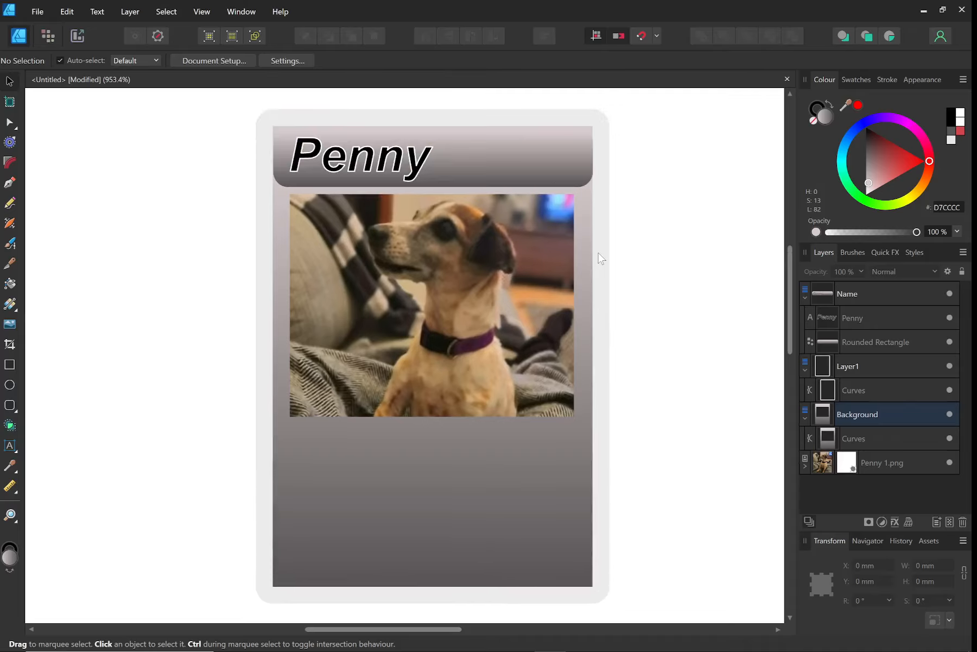